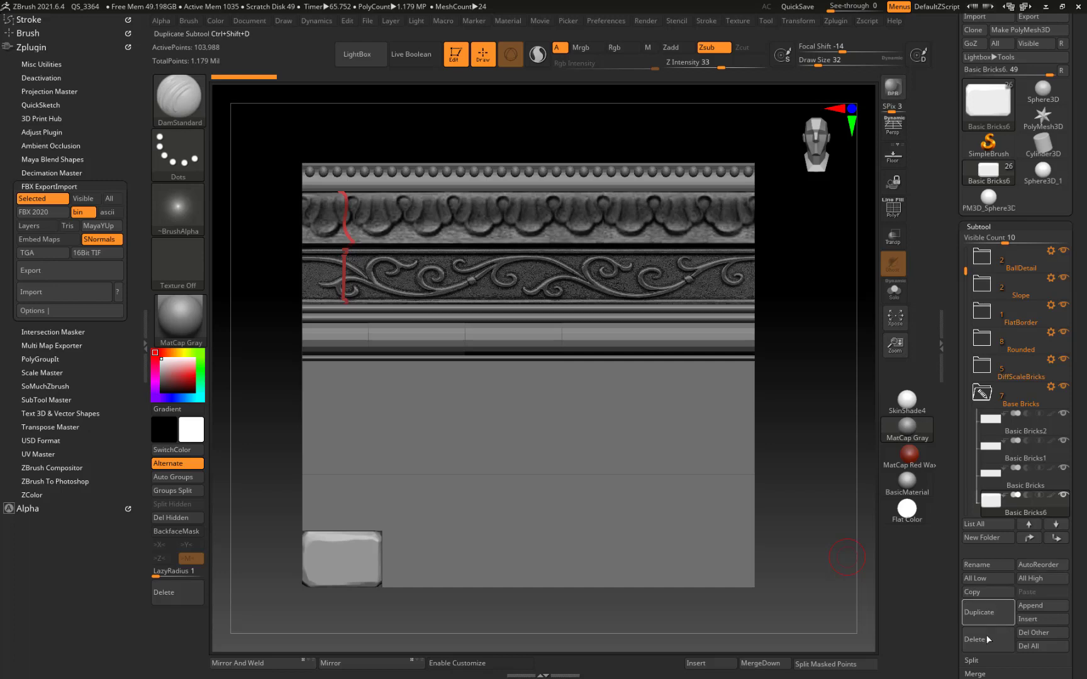
Step: Delete the Basic Bricks6 subtool and hide the Basic Bricks5 block in the lowest brick row
{"action": "left_click", "coordinate": [985, 639]}
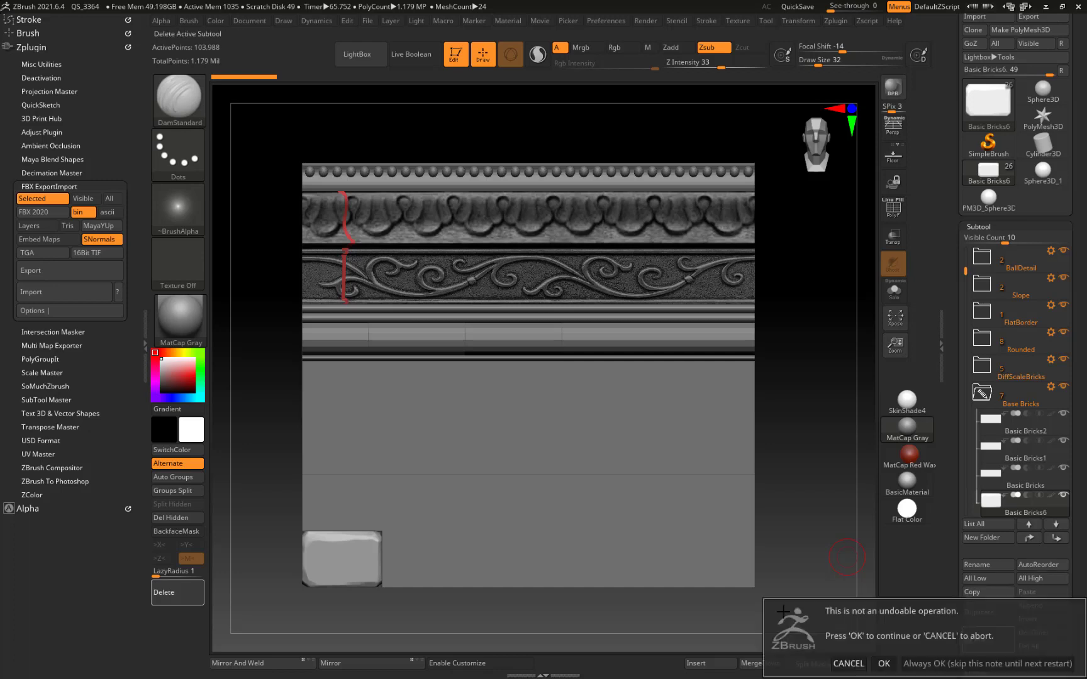
{"action": "left_click", "coordinate": [885, 664]}
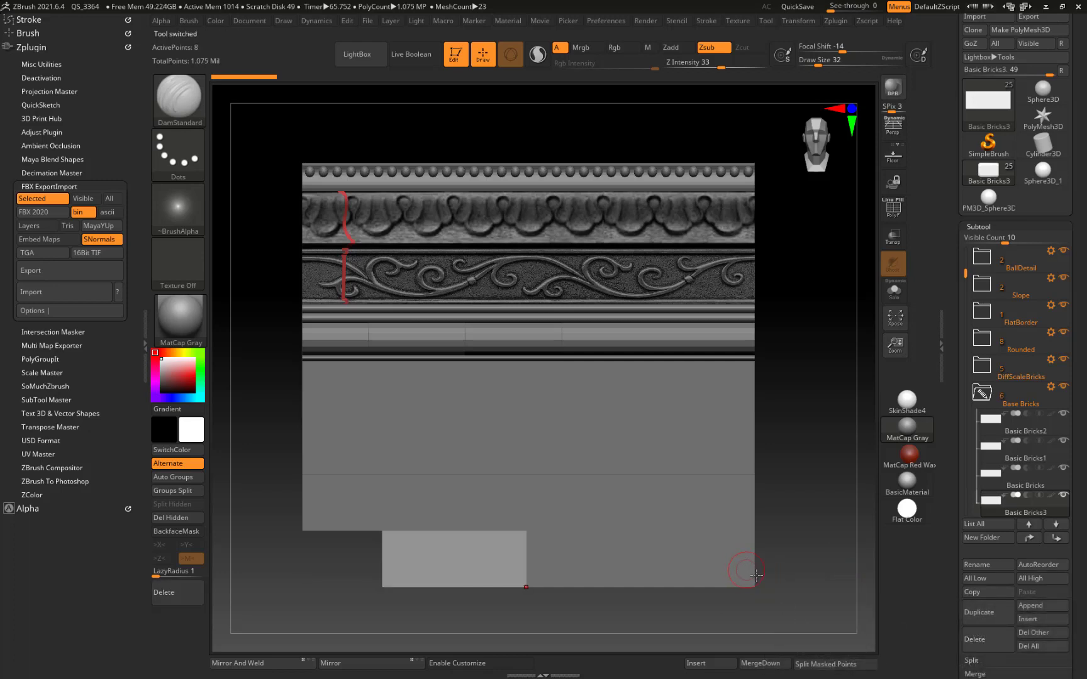
{"action": "left_click", "coordinate": [740, 566], "text": "alt"}
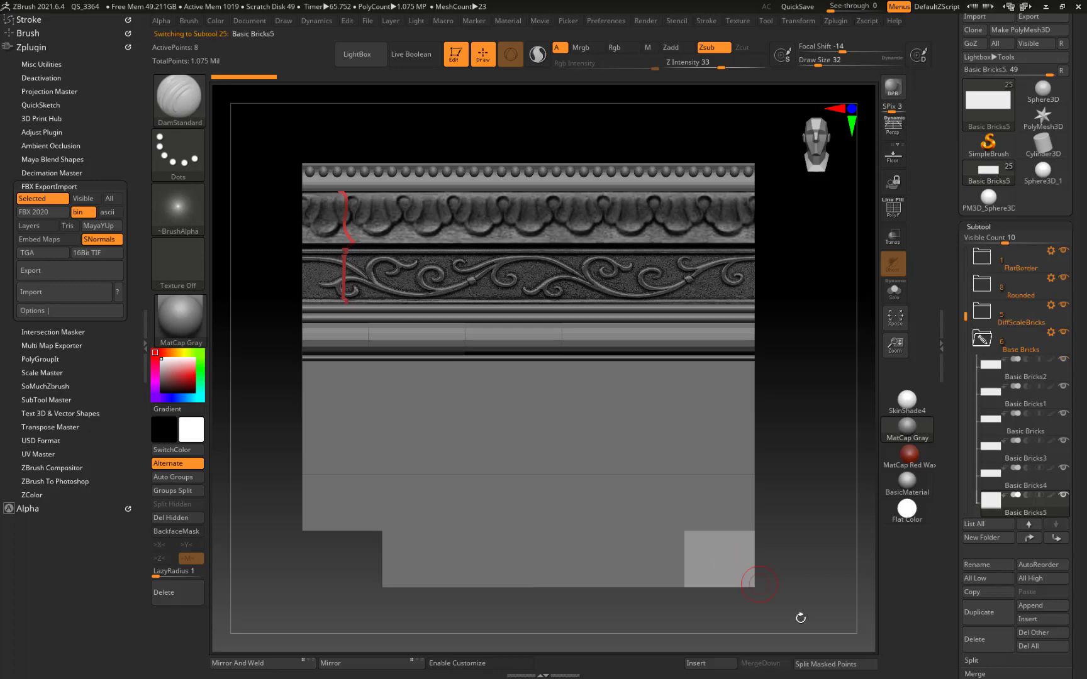
{"action": "left_click", "coordinate": [597, 557], "text": "alt"}
{"action": "left_click", "coordinate": [440, 554], "text": "alt"}
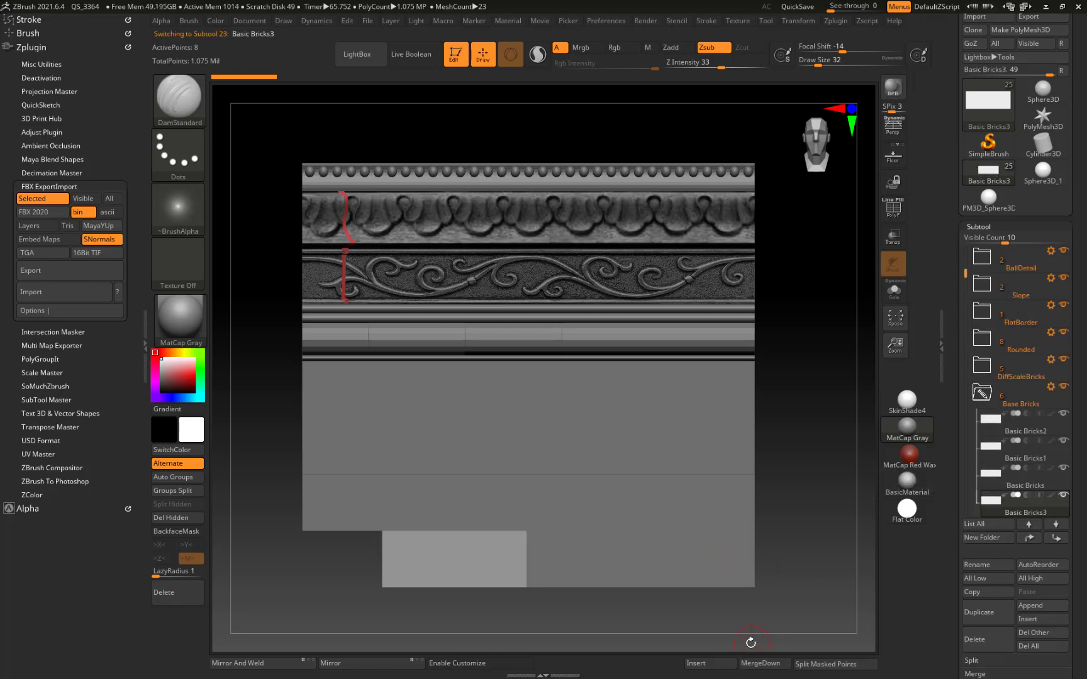
{"action": "left_click", "coordinate": [739, 565], "text": "alt"}
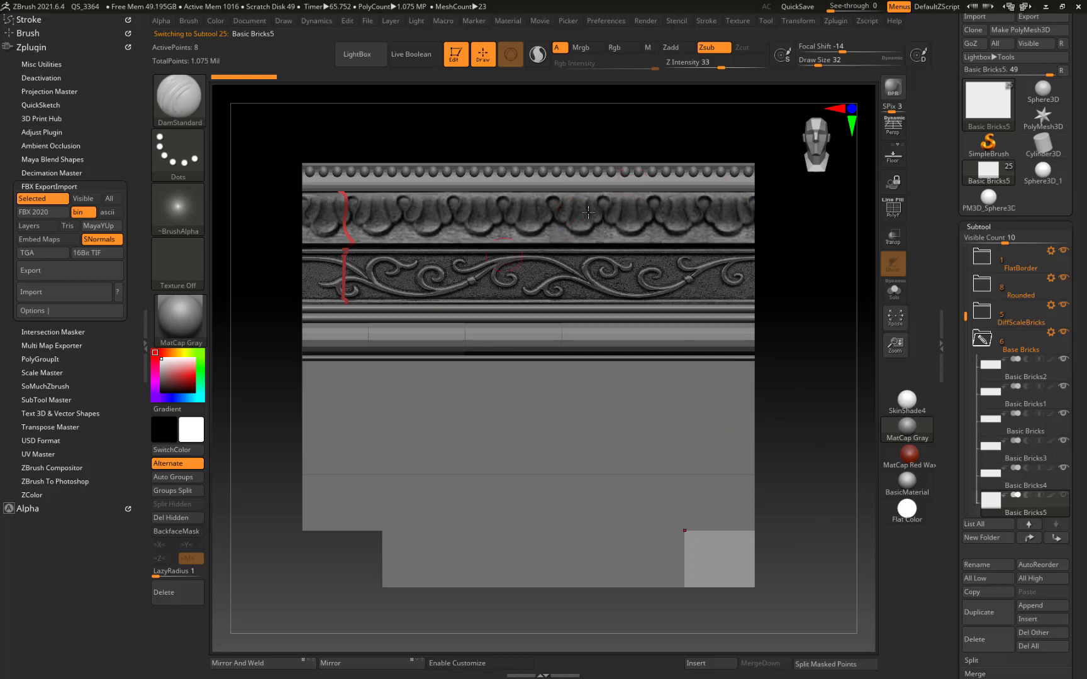
Step: Hide the BallDetail, Slope, FlatBorder and Rounded folders, keeping only the DiffScaleBricks and Base Bricks blocks displayed
{"action": "left_click", "coordinate": [608, 178], "text": "alt"}
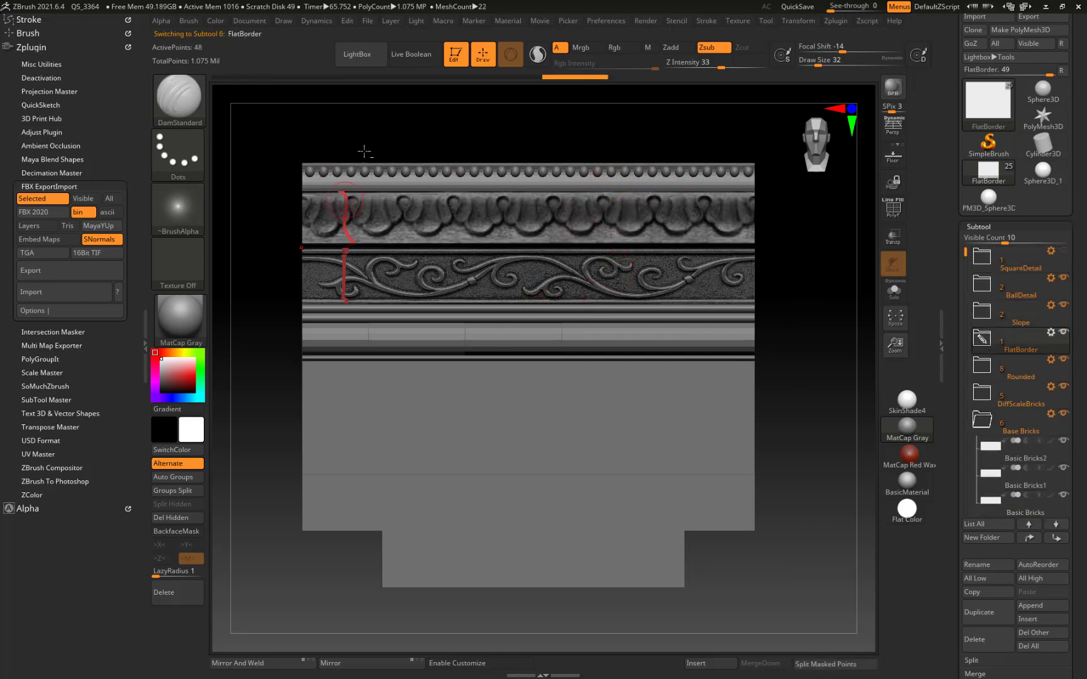
{"action": "left_click", "coordinate": [643, 359], "text": "alt"}
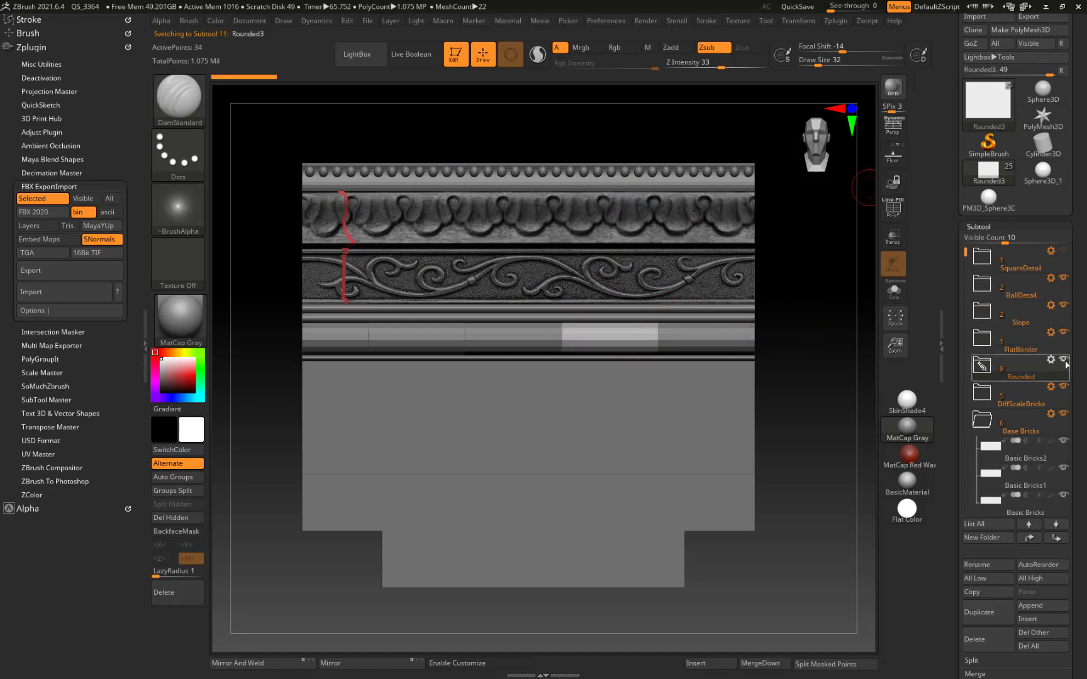
{"action": "left_click", "coordinate": [1063, 332]}
{"action": "left_click", "coordinate": [1063, 305]}
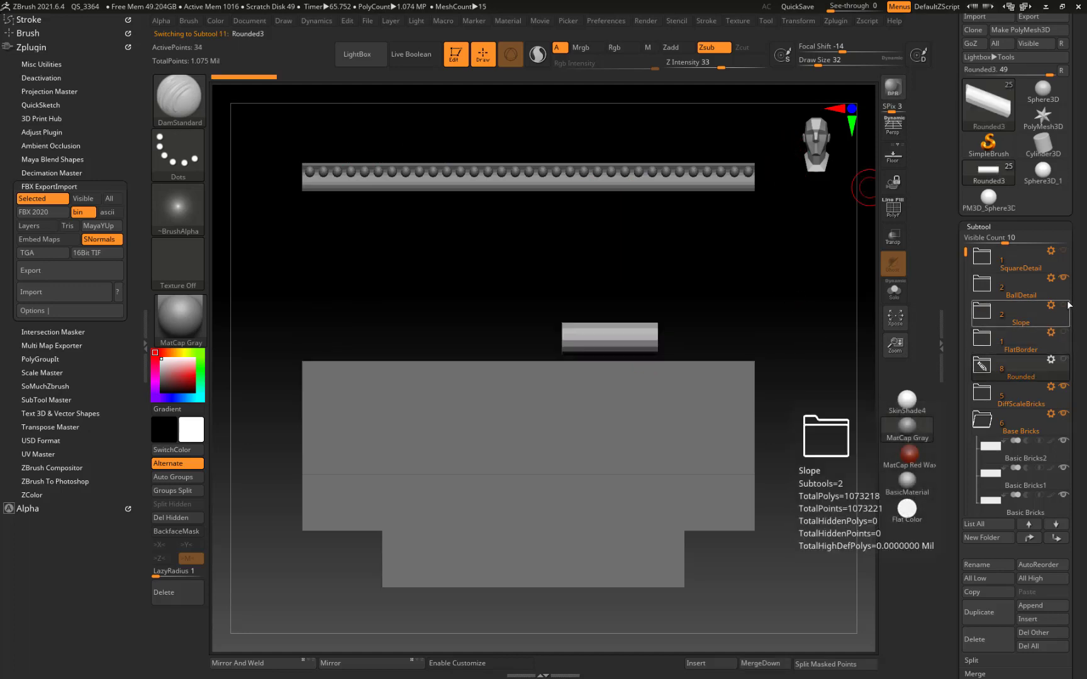
{"action": "left_click", "coordinate": [1063, 277]}
{"action": "left_click", "coordinate": [1064, 250]}
{"action": "left_click", "coordinate": [1042, 398]}
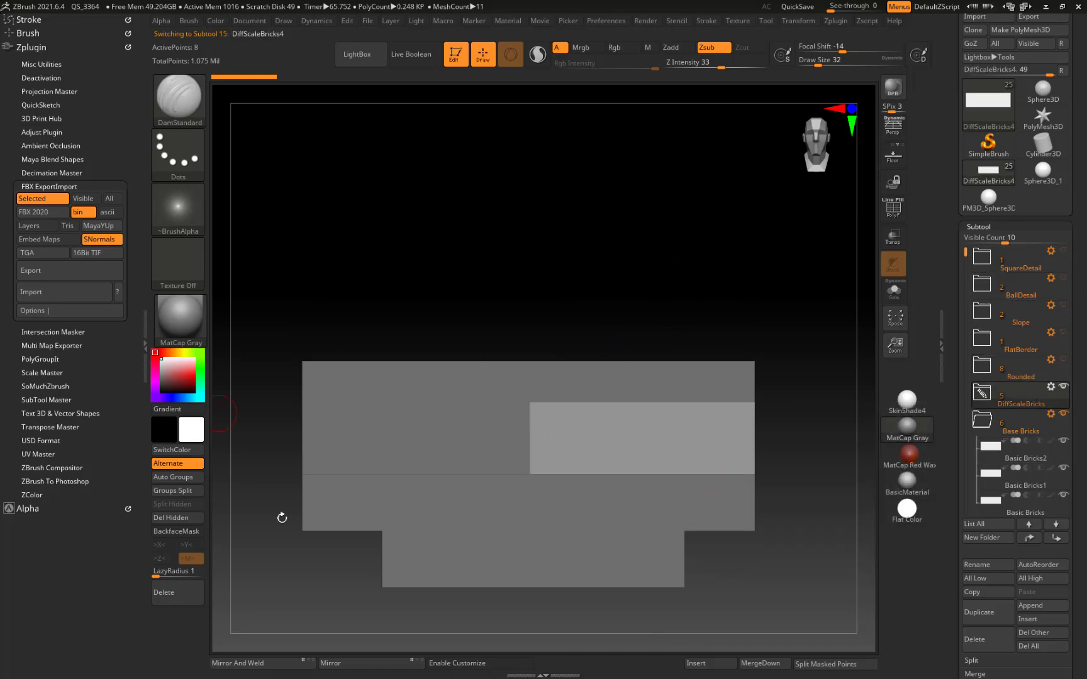
Step: Expand the DiffScaleBricks folder and move DiffScaleBricks2 to first place in it
{"action": "left_click_drag", "start_coordinate": [805, 507], "coordinate": [783, 417], "text": "alt"}
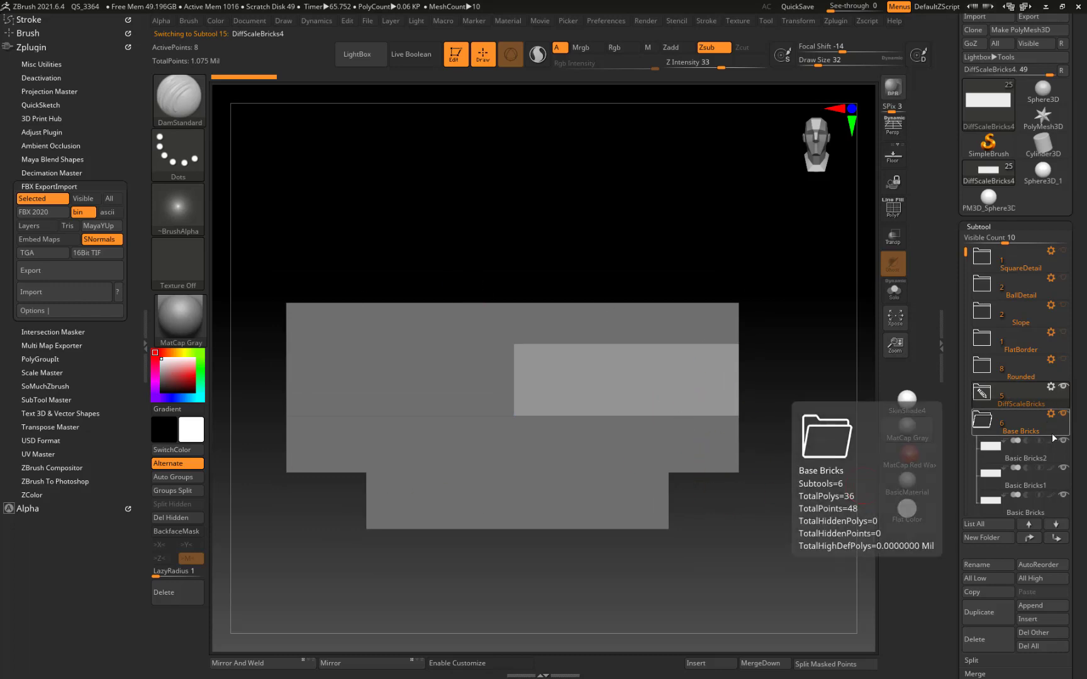
{"action": "left_click", "coordinate": [982, 394]}
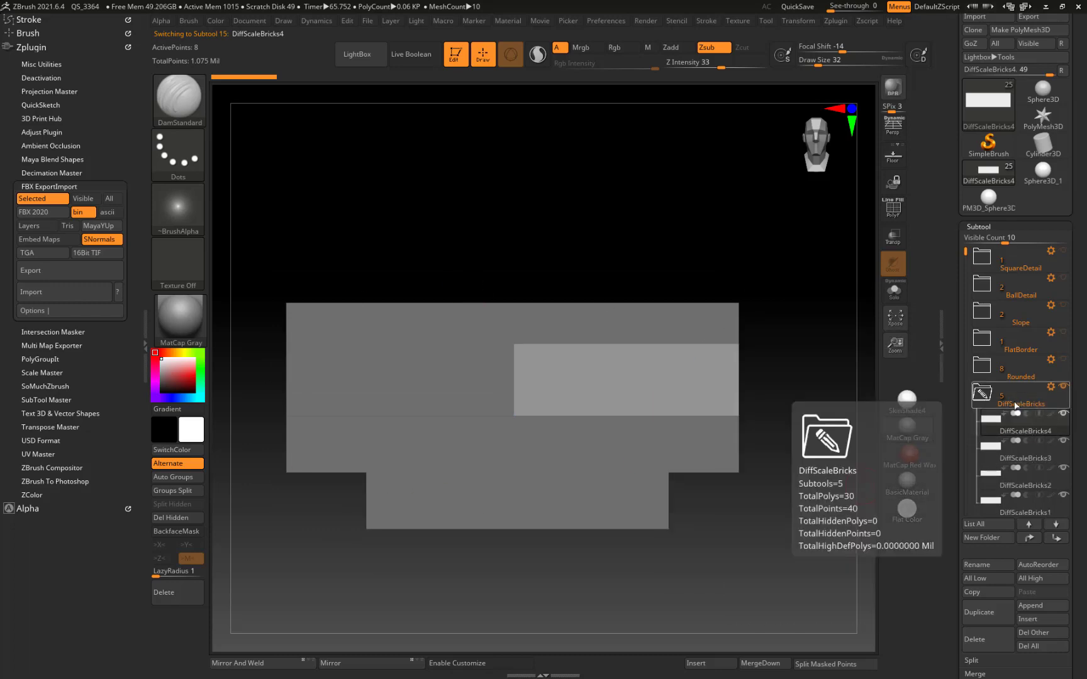
{"action": "scroll", "coordinate": [1032, 314], "scroll_direction": "down", "scroll_amount": 3}
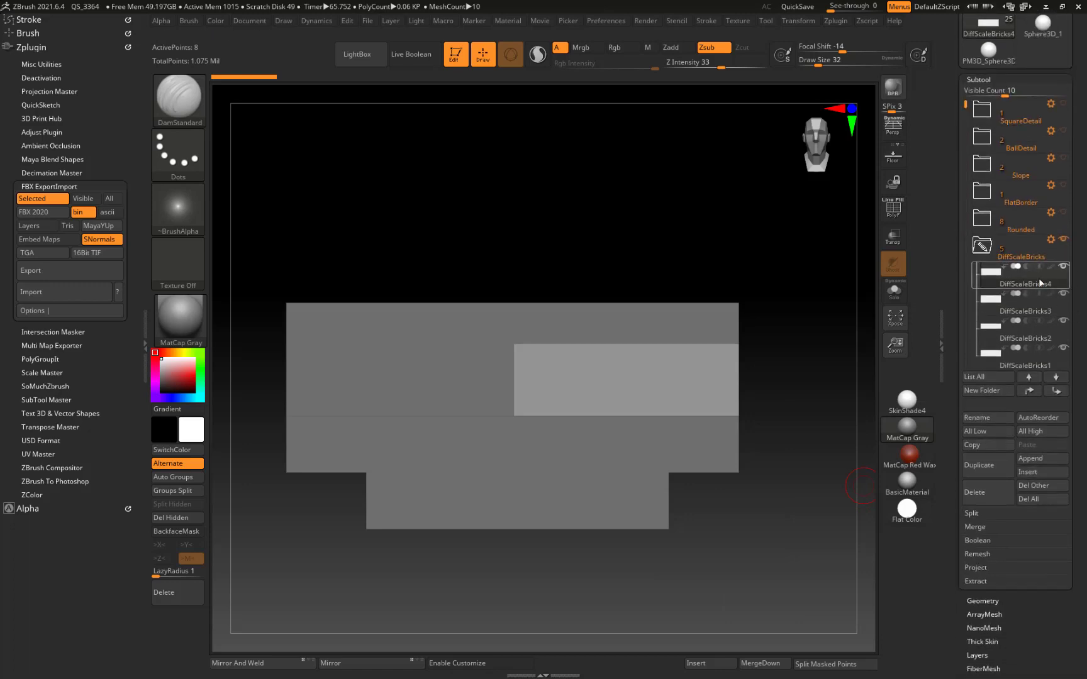
{"action": "left_click", "coordinate": [342, 318], "text": "alt"}
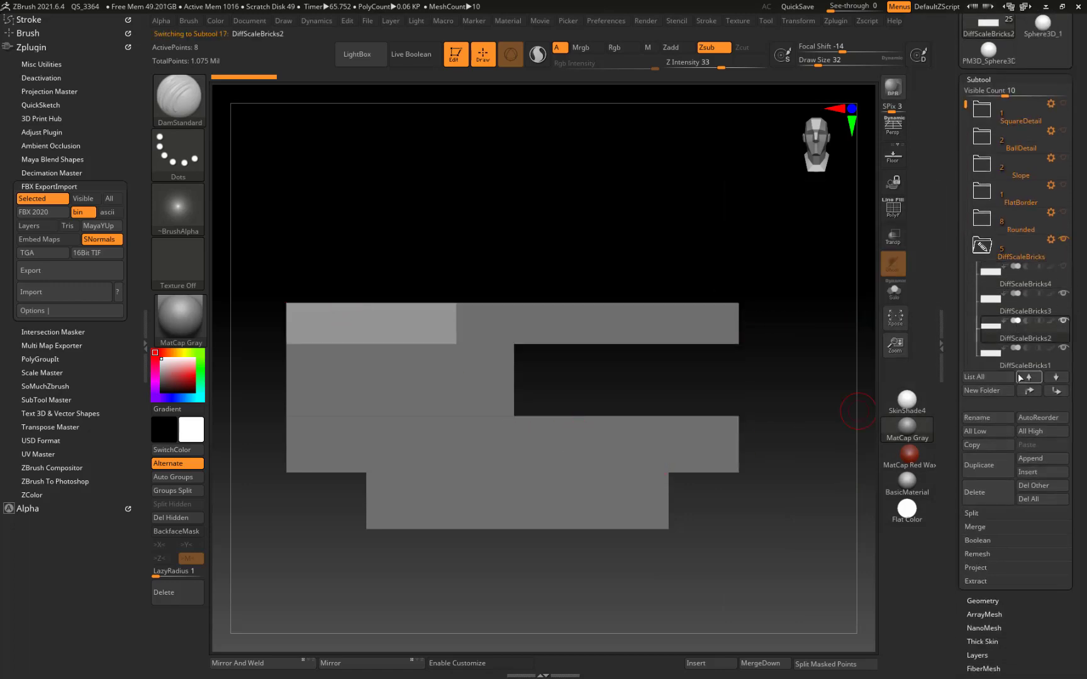
{"action": "left_click_drag", "start_coordinate": [1038, 339], "coordinate": [1038, 263]}
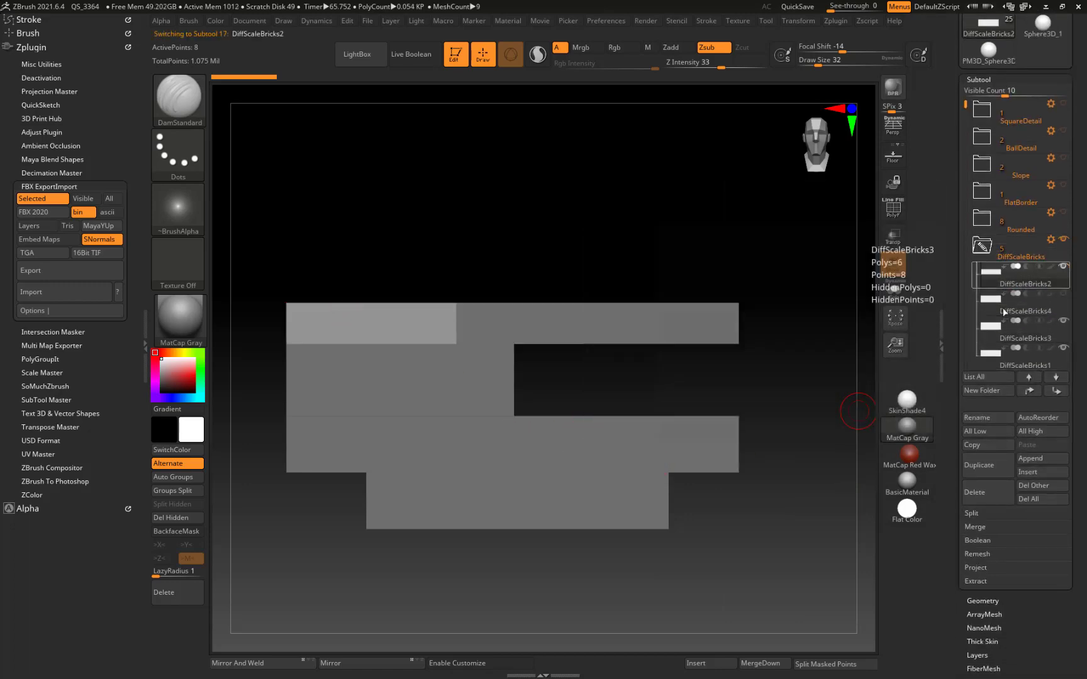
Step: Reorder the DiffScaleBricks folder so DiffScaleBricks3 is second and DiffScaleBricks is third
{"action": "left_click", "coordinate": [469, 321], "text": "alt"}
{"action": "left_click_drag", "start_coordinate": [1022, 323], "coordinate": [1020, 283]}
{"action": "left_click", "coordinate": [611, 322], "text": "alt"}
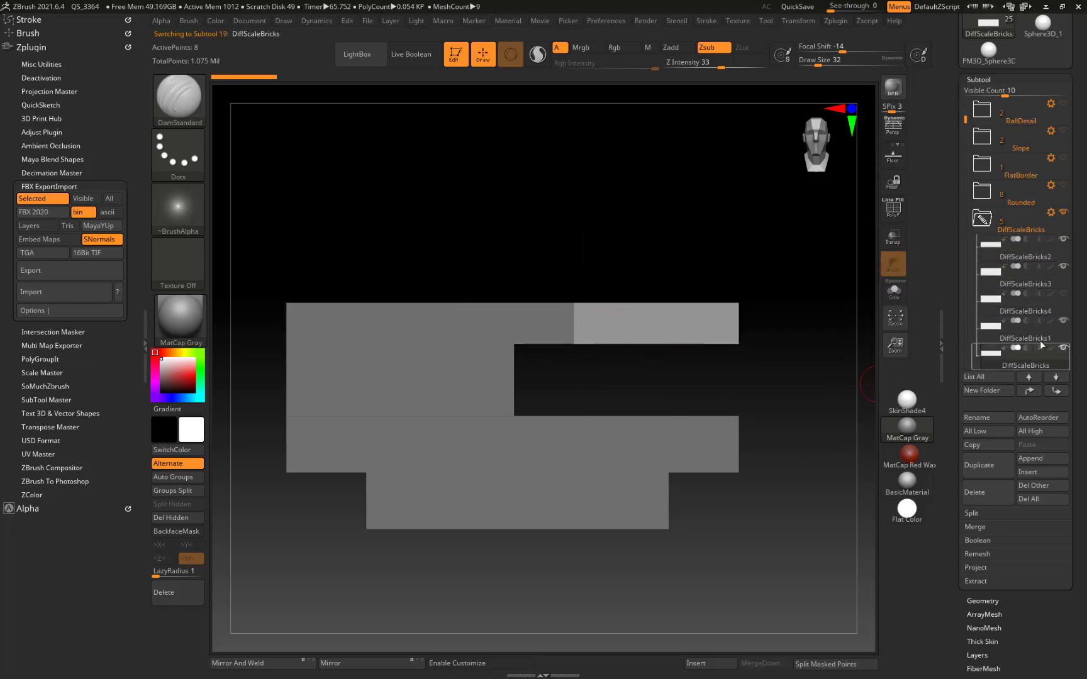
{"action": "mouse_move", "coordinate": [1027, 362]}
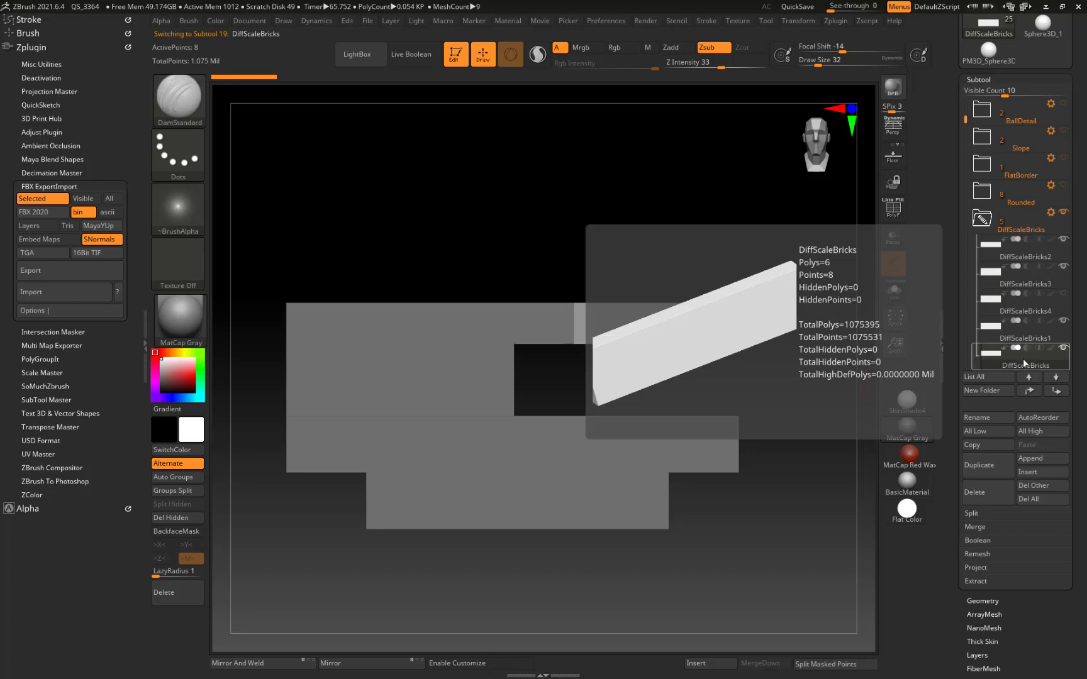
{"action": "left_click_drag", "start_coordinate": [1030, 363], "coordinate": [1009, 295]}
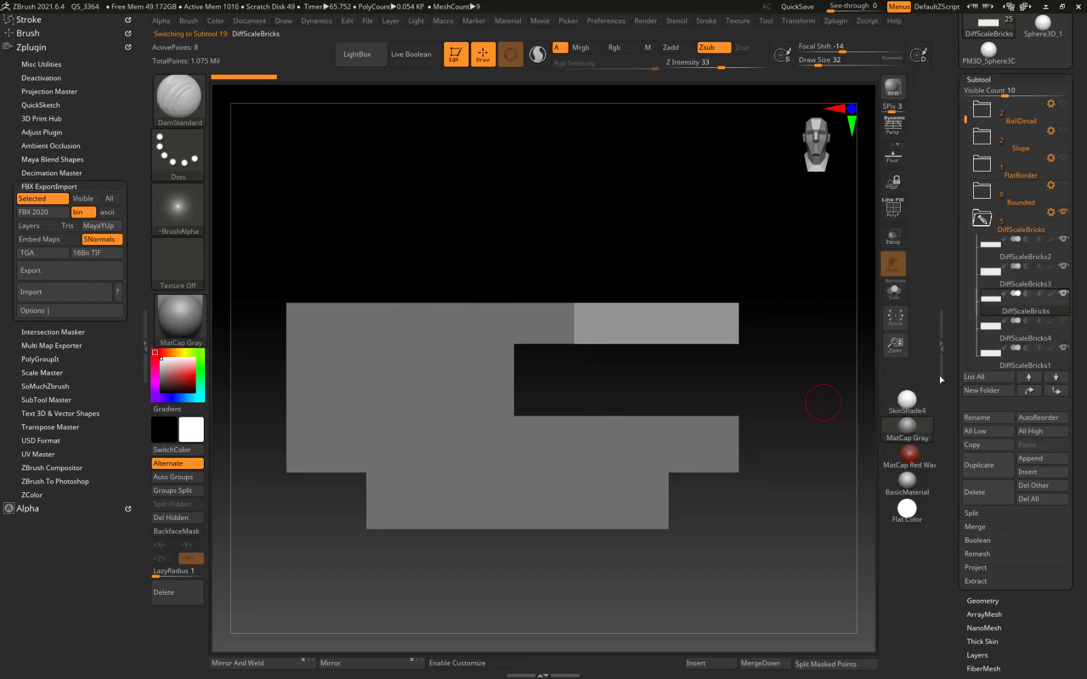
Step: Move DiffScaleBricks4 below DiffScaleBricks1 so it is last in its folder
{"action": "key", "text": "Up"}
{"action": "key", "text": "Up"}
{"action": "key", "text": "Down"}
{"action": "key", "text": "Down"}
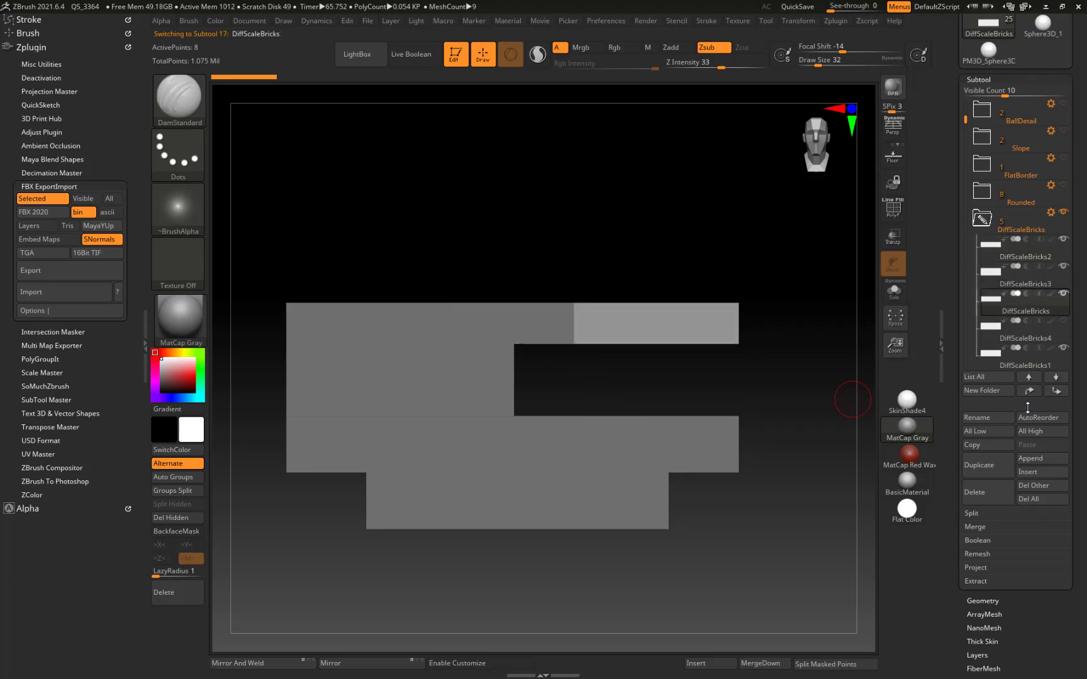
{"action": "key", "text": "Down"}
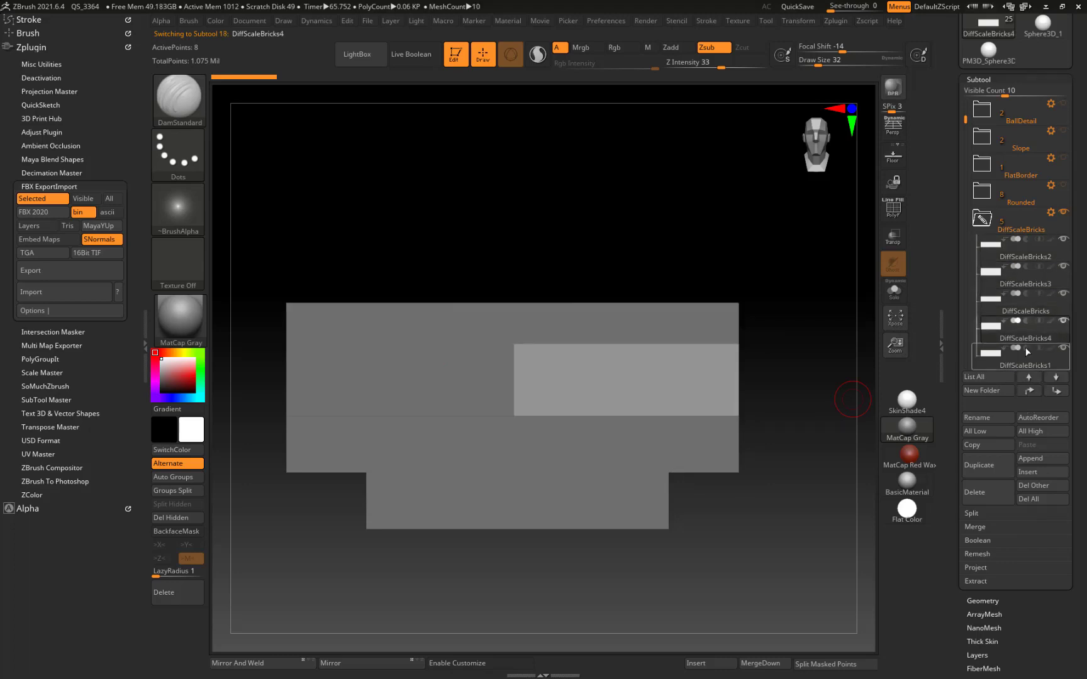
{"action": "left_click_drag", "start_coordinate": [1050, 350], "coordinate": [1044, 370]}
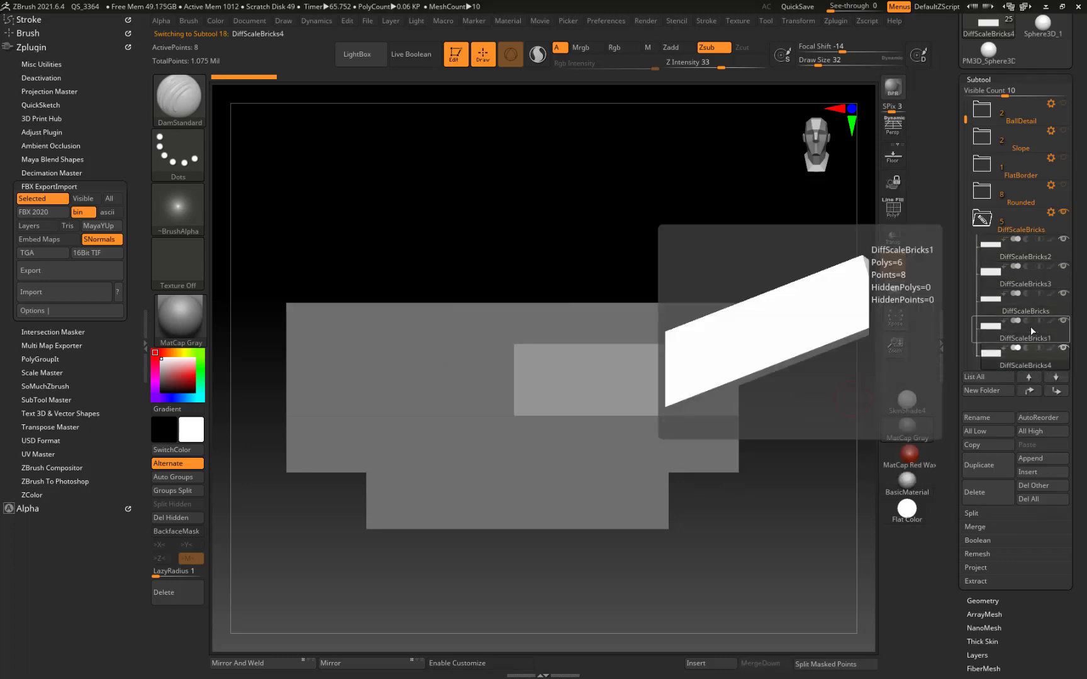
Step: Step through the brick subtools one by one as far as Basic Bricks4 to check their order against the wall layout
{"action": "left_click", "coordinate": [1032, 337]}
{"action": "key", "text": "Down"}
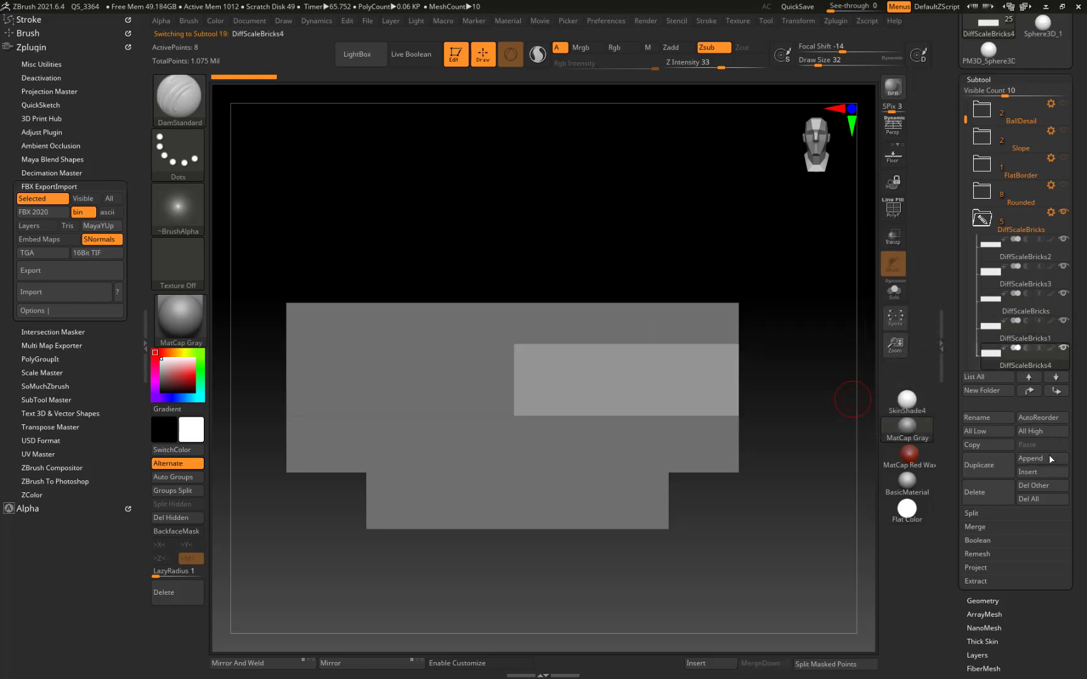
{"action": "key", "text": "Up"}
{"action": "key", "text": "Up"}
{"action": "key", "text": "Up"}
{"action": "key", "text": "Up"}
{"action": "key", "text": "Up"}
{"action": "key", "text": "Up"}
{"action": "key", "text": "Down"}
{"action": "key", "text": "Down"}
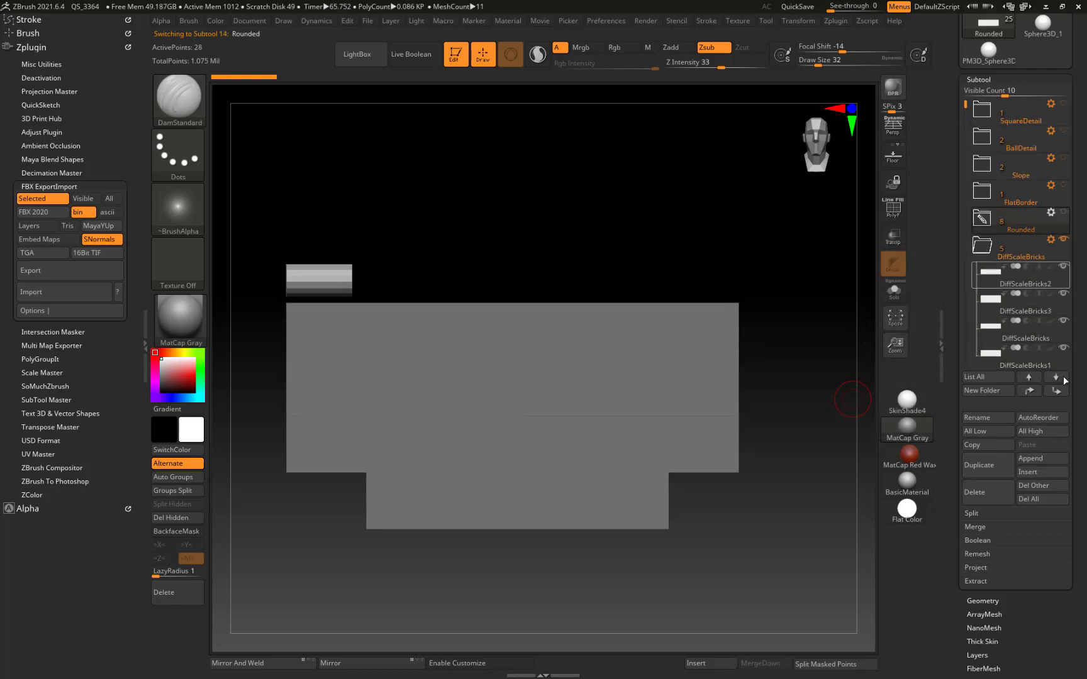
{"action": "left_click", "coordinate": [1056, 378]}
{"action": "left_click", "coordinate": [1057, 378]}
{"action": "left_click", "coordinate": [1056, 378]}
{"action": "left_click", "coordinate": [1057, 378]}
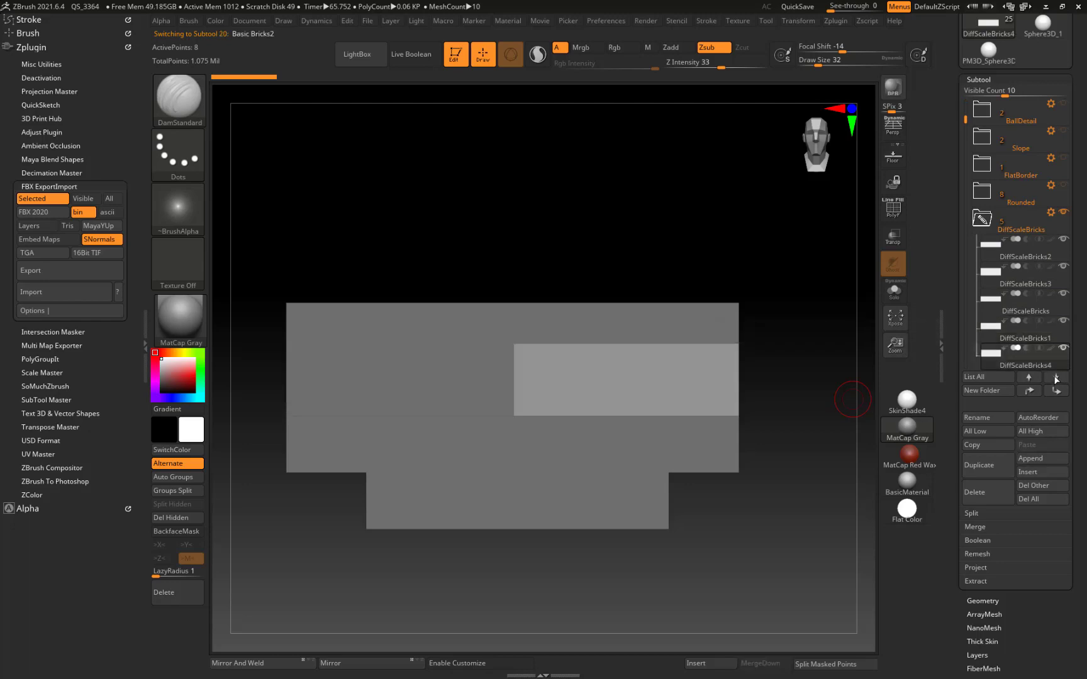
{"action": "left_click", "coordinate": [1056, 378]}
{"action": "left_click", "coordinate": [1056, 378]}
{"action": "left_click", "coordinate": [1056, 378]}
{"action": "left_click", "coordinate": [1057, 378]}
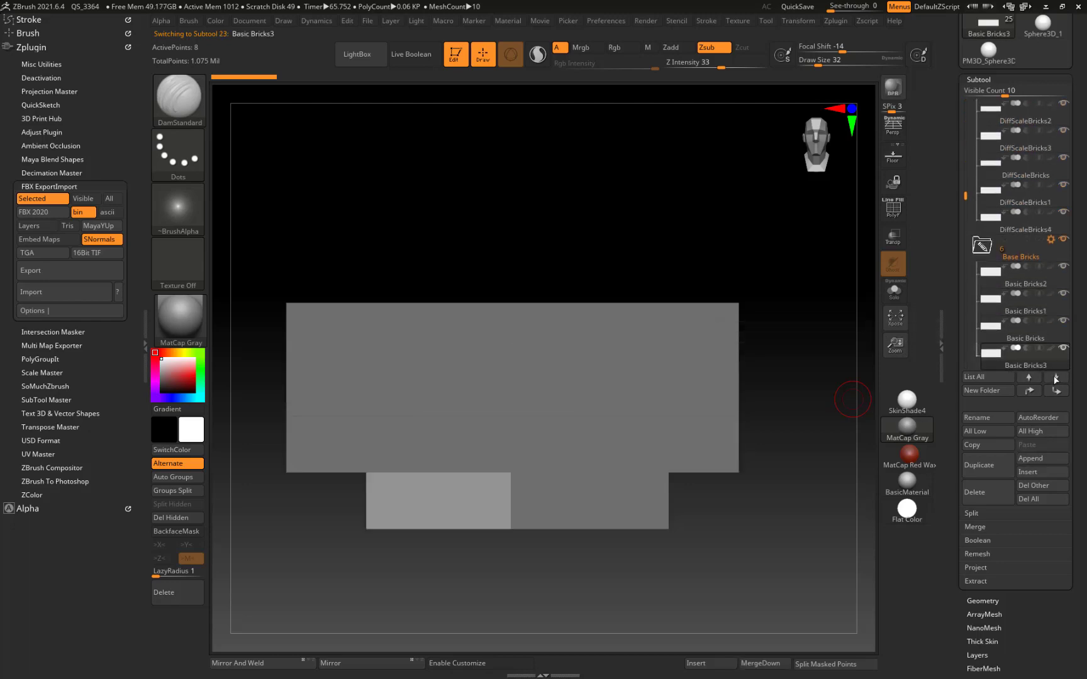
{"action": "left_click", "coordinate": [1056, 378]}
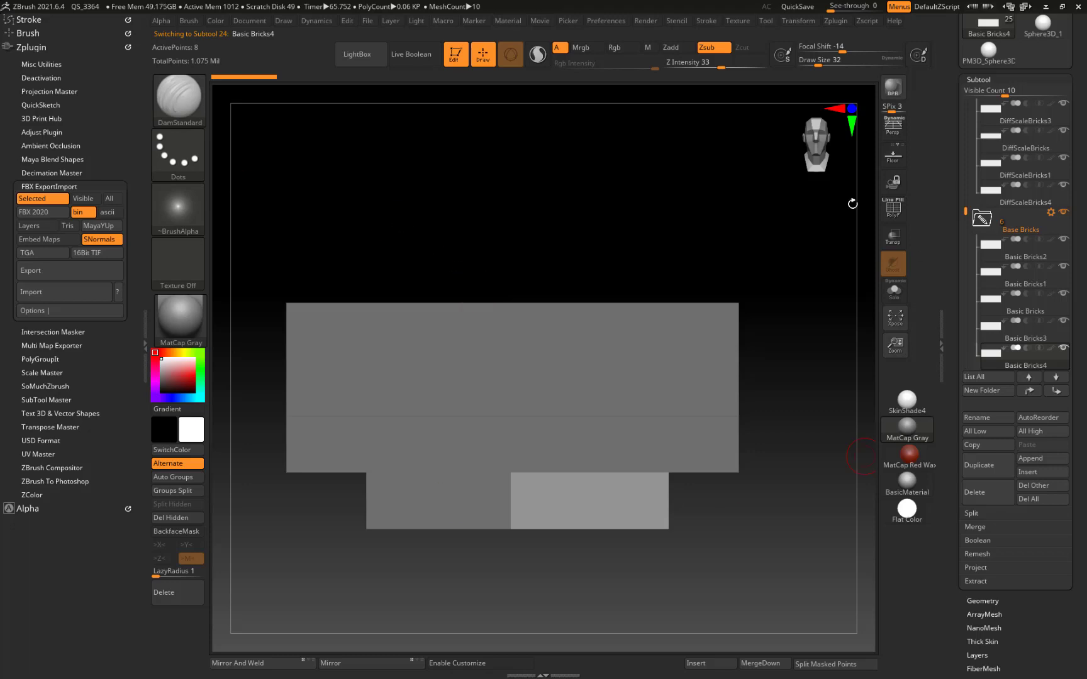
Step: Collapse the plugin tray and switch to the reference image board, framing the pale stone brick wall
{"action": "left_click", "coordinate": [145, 330]}
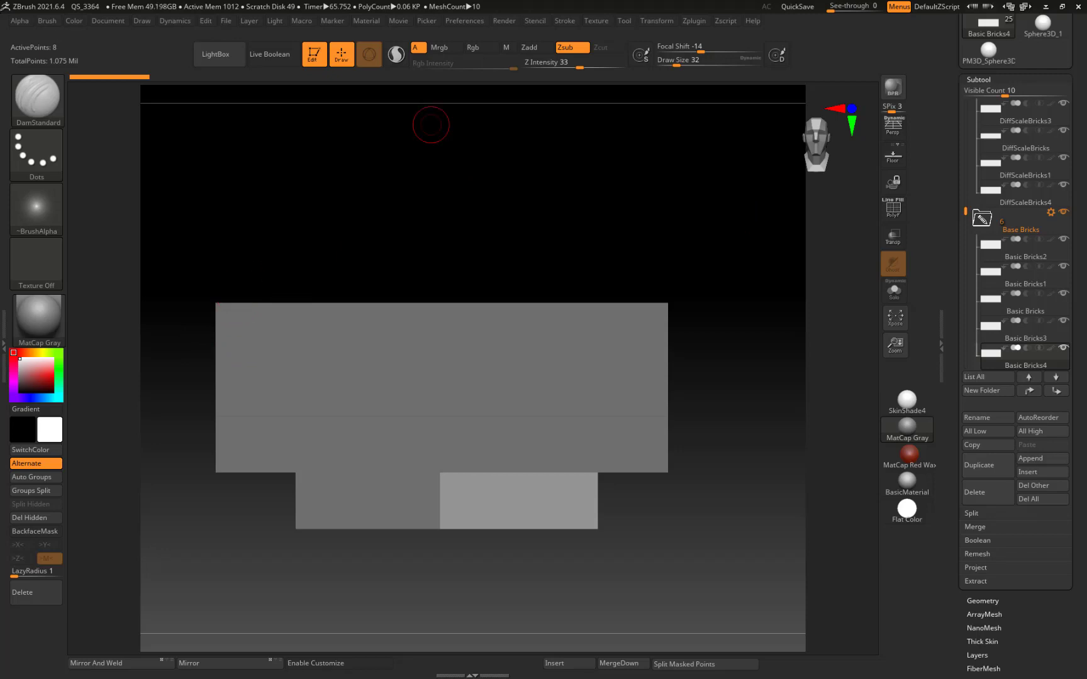
{"action": "key", "text": "alt+Tab"}
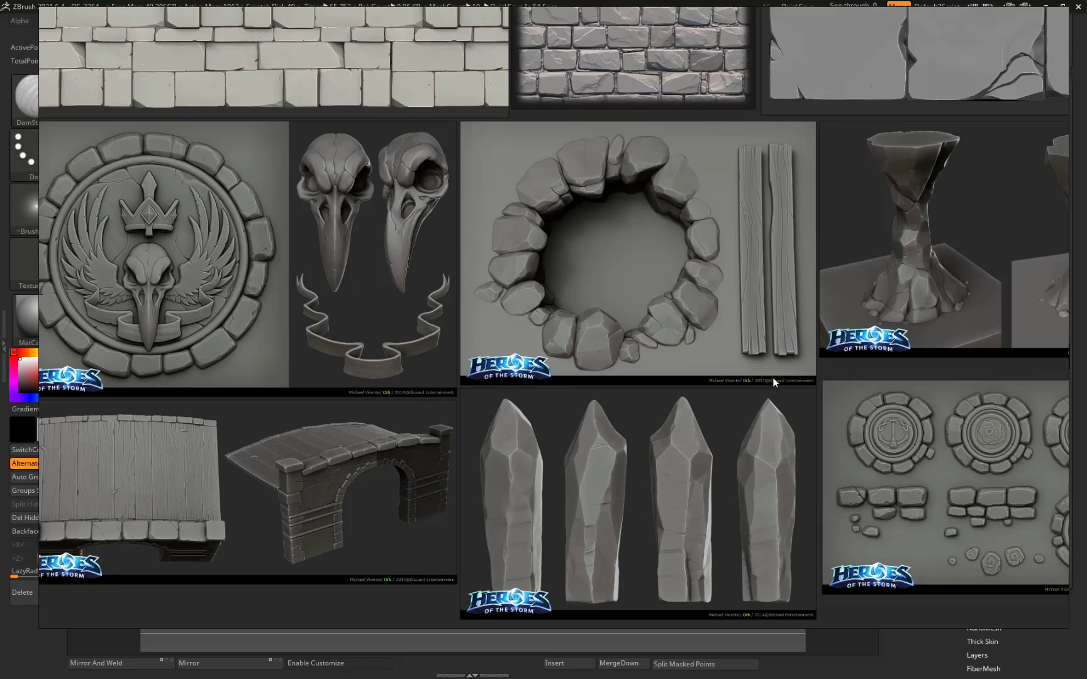
{"action": "middle_click_drag", "start_coordinate": [648, 111], "coordinate": [695, 206]}
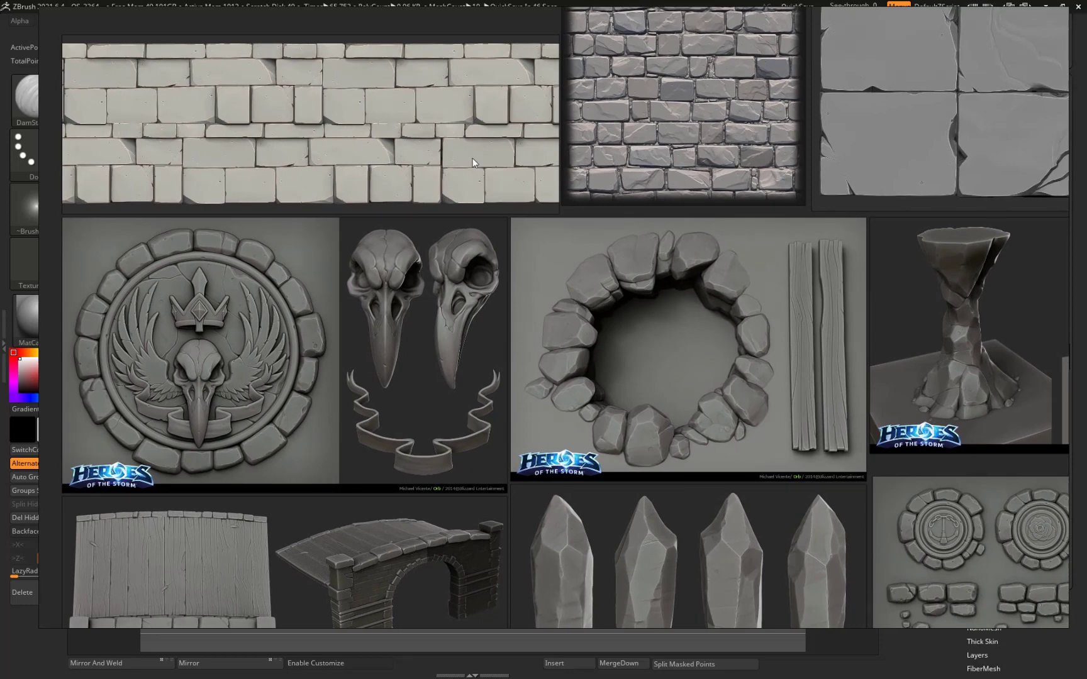
{"action": "scroll", "coordinate": [469, 191], "scroll_direction": "up", "scroll_amount": 4}
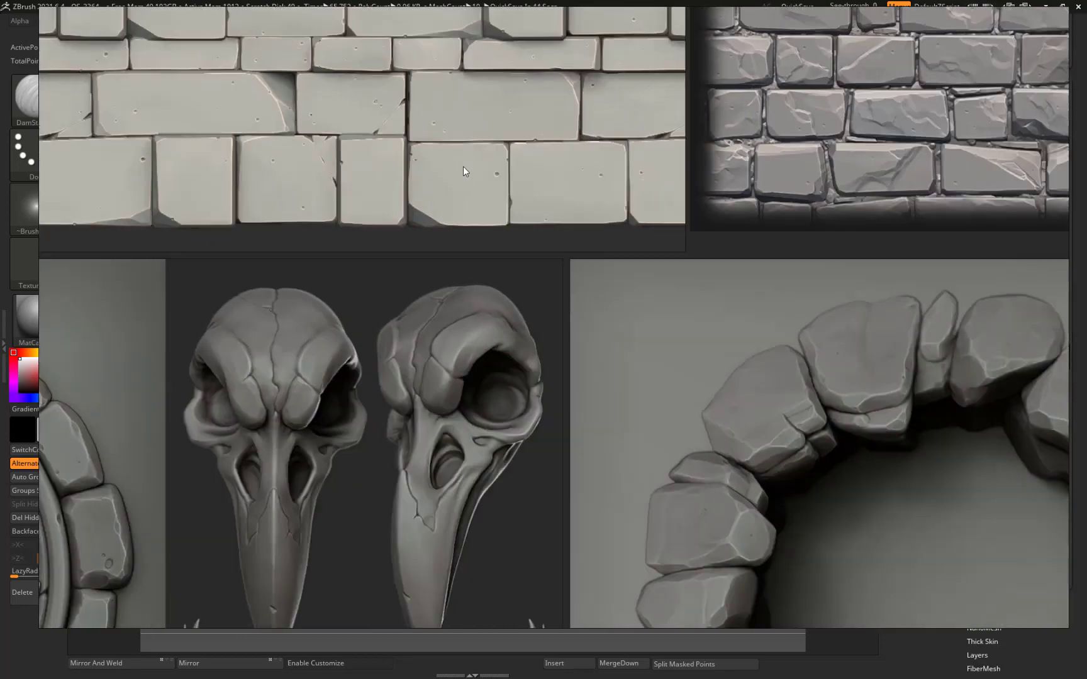
{"action": "scroll", "coordinate": [463, 166], "scroll_direction": "down", "scroll_amount": 2}
{"action": "middle_click_drag", "start_coordinate": [387, 53], "coordinate": [652, 207]}
{"action": "scroll", "coordinate": [652, 207], "scroll_direction": "up", "scroll_amount": 2}
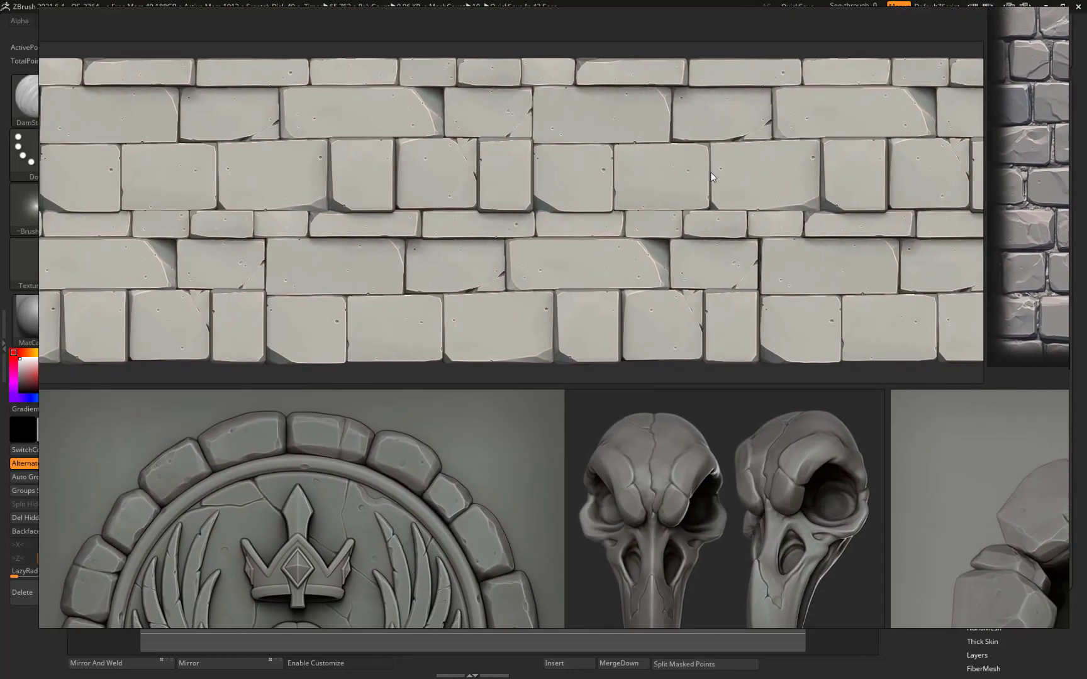
Step: Examine the brick proportions, chipped corners and cracks in the pale wall, rough brick wall and cracked slab references
{"action": "mouse_move", "coordinate": [401, 271]}
{"action": "middle_mouse_down"}
{"action": "mouse_move", "coordinate": [482, 253]}
{"action": "mouse_move", "coordinate": [393, 257]}
{"action": "middle_mouse_up"}
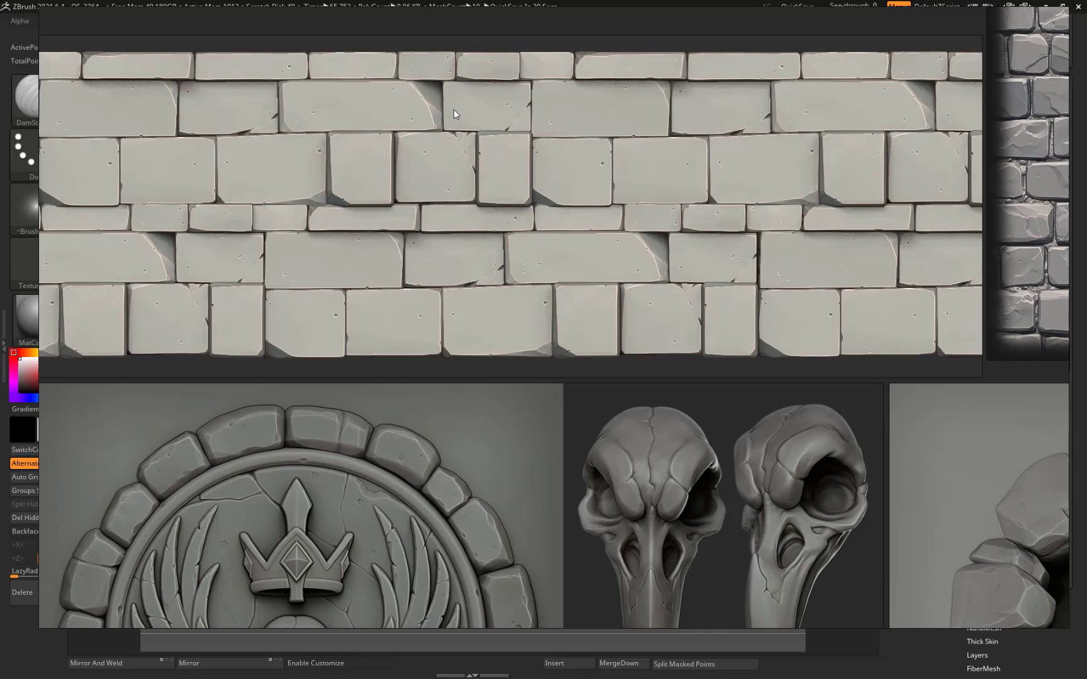
{"action": "middle_click_drag", "start_coordinate": [696, 244], "coordinate": [696, 238]}
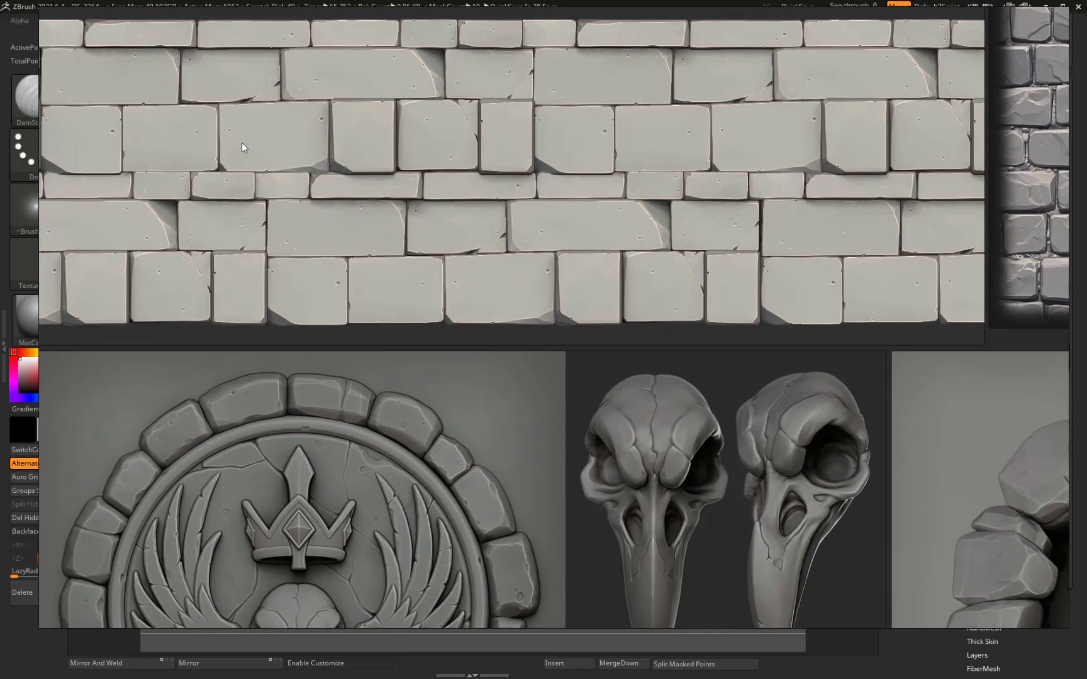
{"action": "middle_click_drag", "start_coordinate": [696, 170], "coordinate": [613, 225]}
{"action": "middle_click_drag", "start_coordinate": [607, 137], "coordinate": [703, 159]}
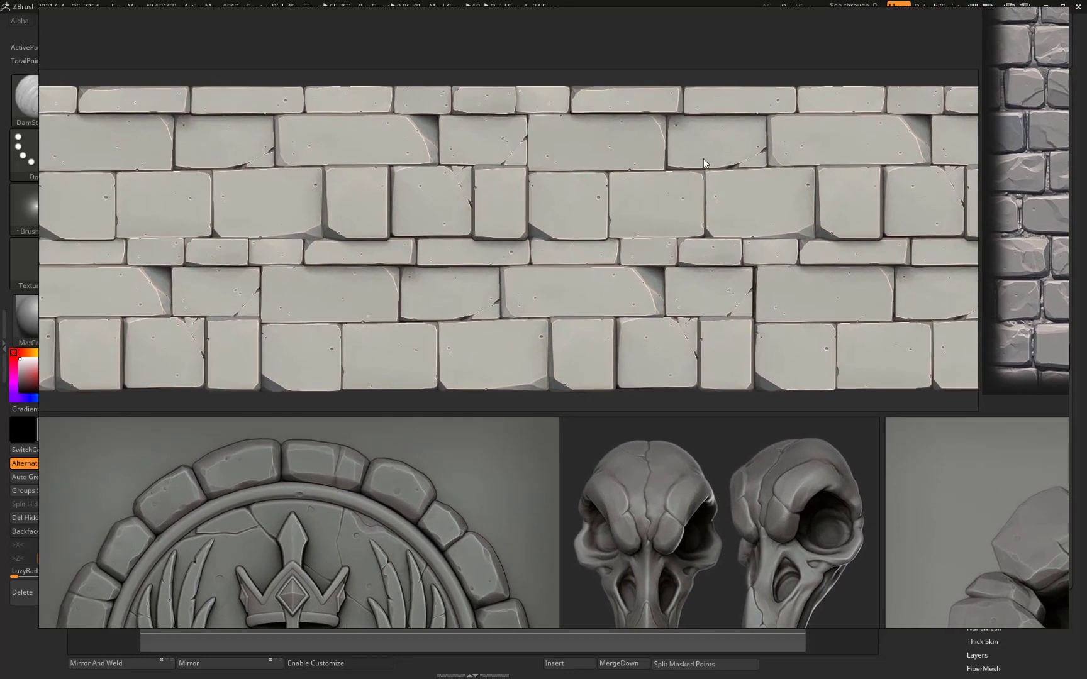
{"action": "middle_click_drag", "start_coordinate": [745, 258], "coordinate": [137, 341]}
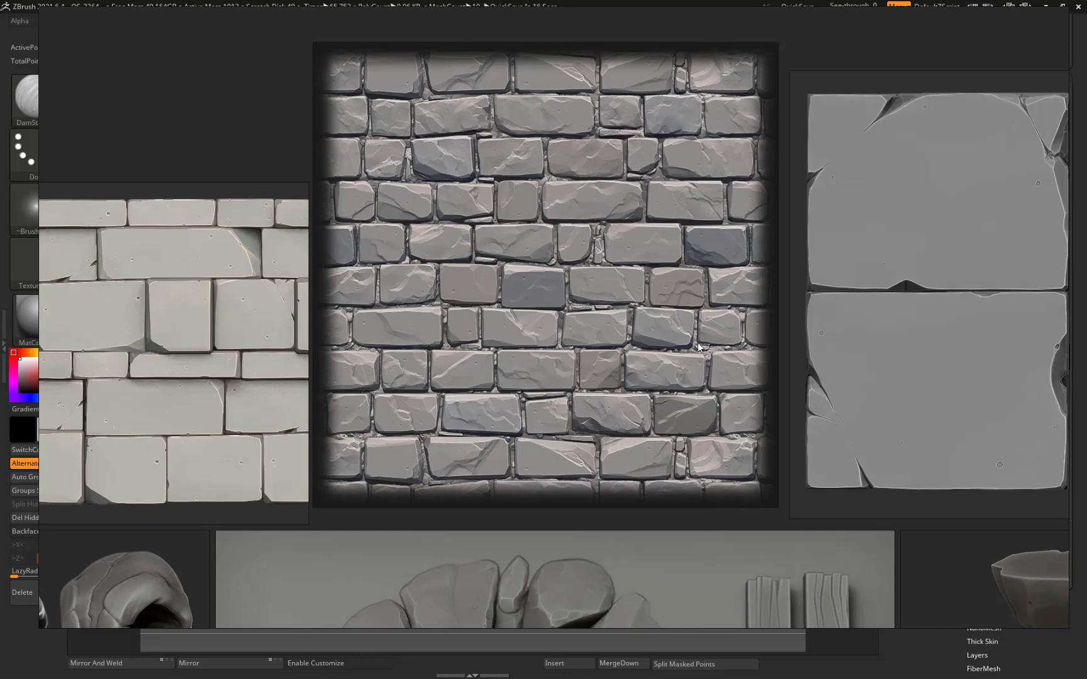
{"action": "middle_click_drag", "start_coordinate": [887, 295], "coordinate": [288, 288]}
{"action": "middle_click_drag", "start_coordinate": [589, 244], "coordinate": [559, 271]}
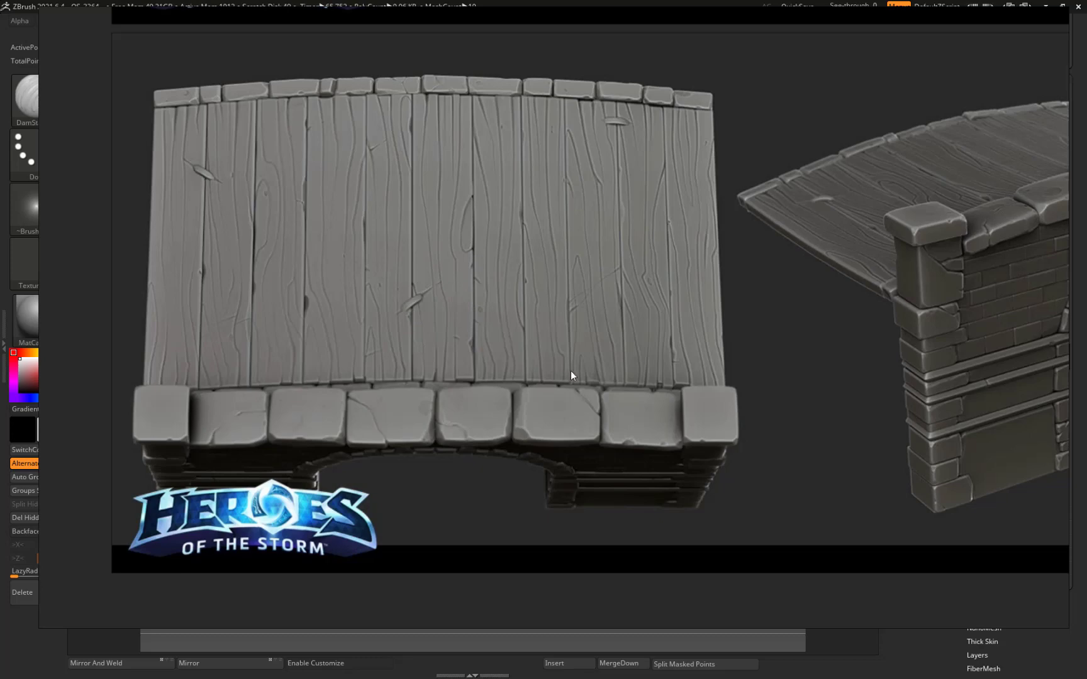
Step: Examine the stone edging in the bridge reference and frame the whole reference board
{"action": "middle_click_drag", "start_coordinate": [621, 334], "coordinate": [207, 317]}
{"action": "scroll", "coordinate": [206, 317], "scroll_direction": "down", "scroll_amount": 2}
{"action": "scroll", "coordinate": [824, 233], "scroll_direction": "down", "scroll_amount": 4}
{"action": "middle_click_drag", "start_coordinate": [872, 156], "coordinate": [546, 381]}
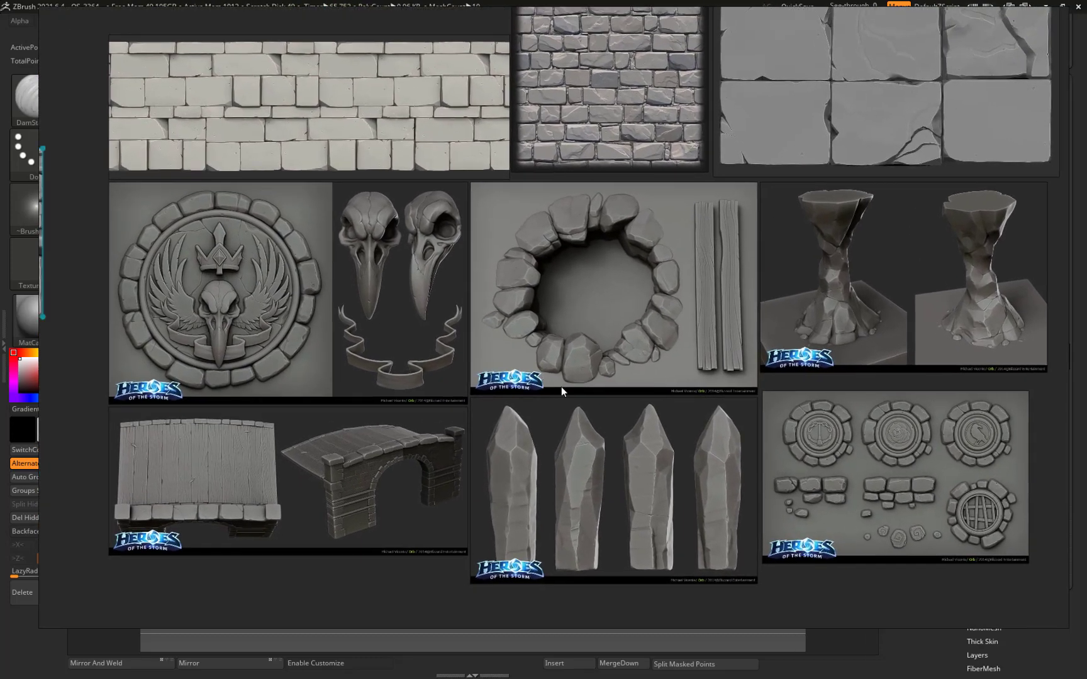
{"action": "middle_click_drag", "start_coordinate": [564, 333], "coordinate": [526, 388]}
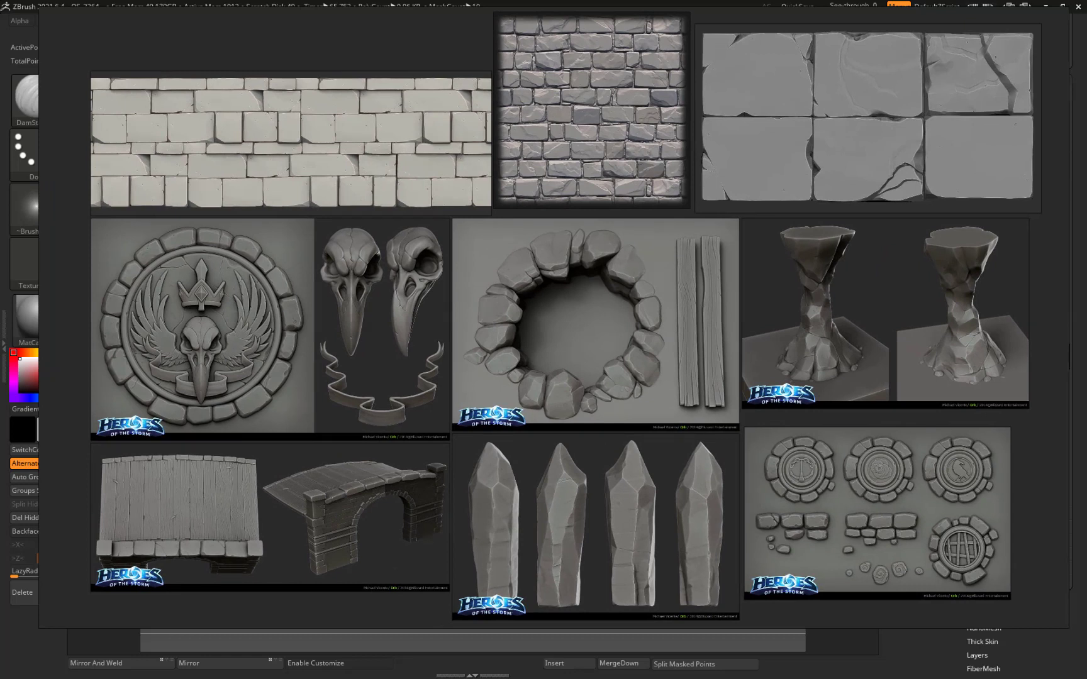
Step: Minimise the reference image board and return to the brick layout in ZBrush
{"action": "right_click", "coordinate": [855, 165]}
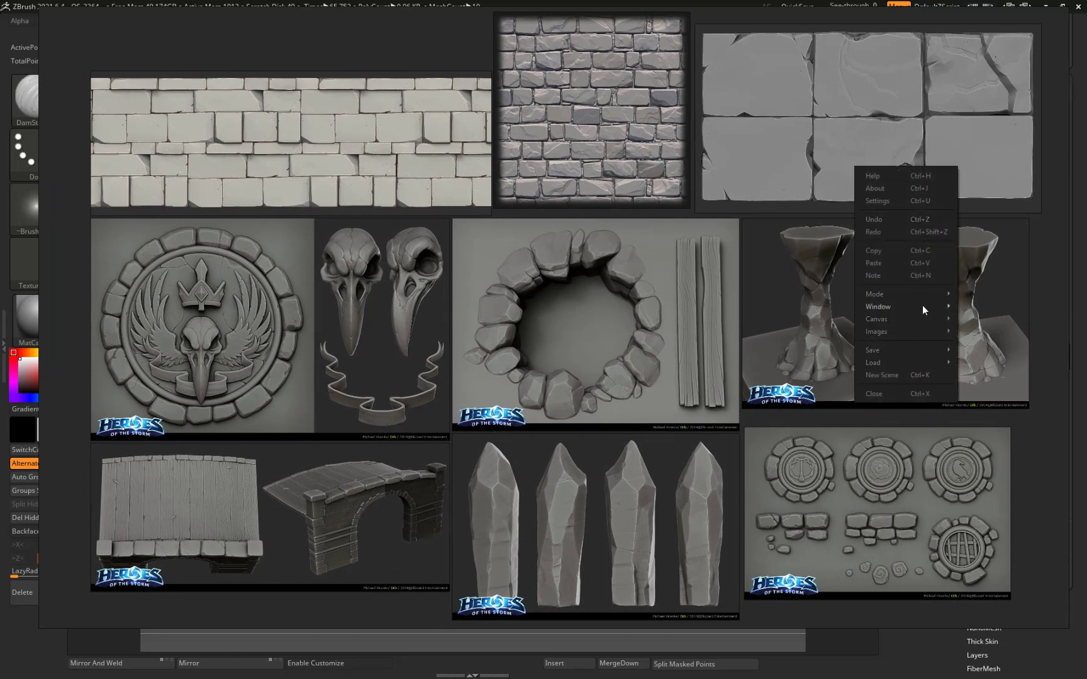
{"action": "mouse_move", "coordinate": [922, 307]}
{"action": "left_click", "coordinate": [1008, 318]}
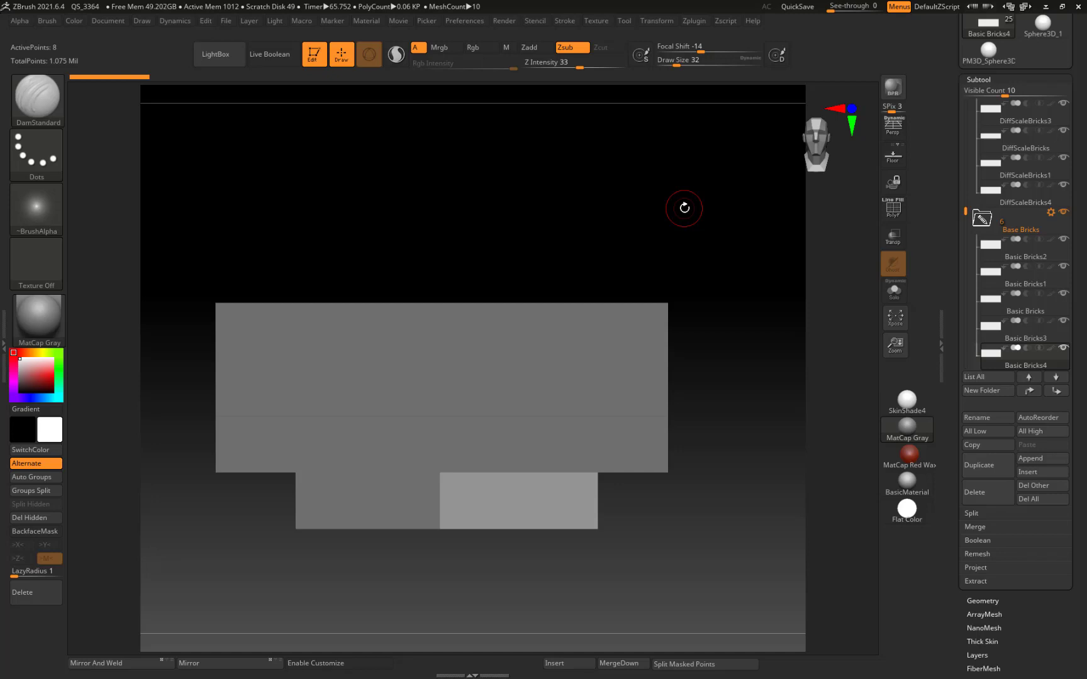
Step: Expand the plugin tray, select DiffScaleBricks2 and isolate it with Solo mode
{"action": "left_click", "coordinate": [263, 453], "text": "alt"}
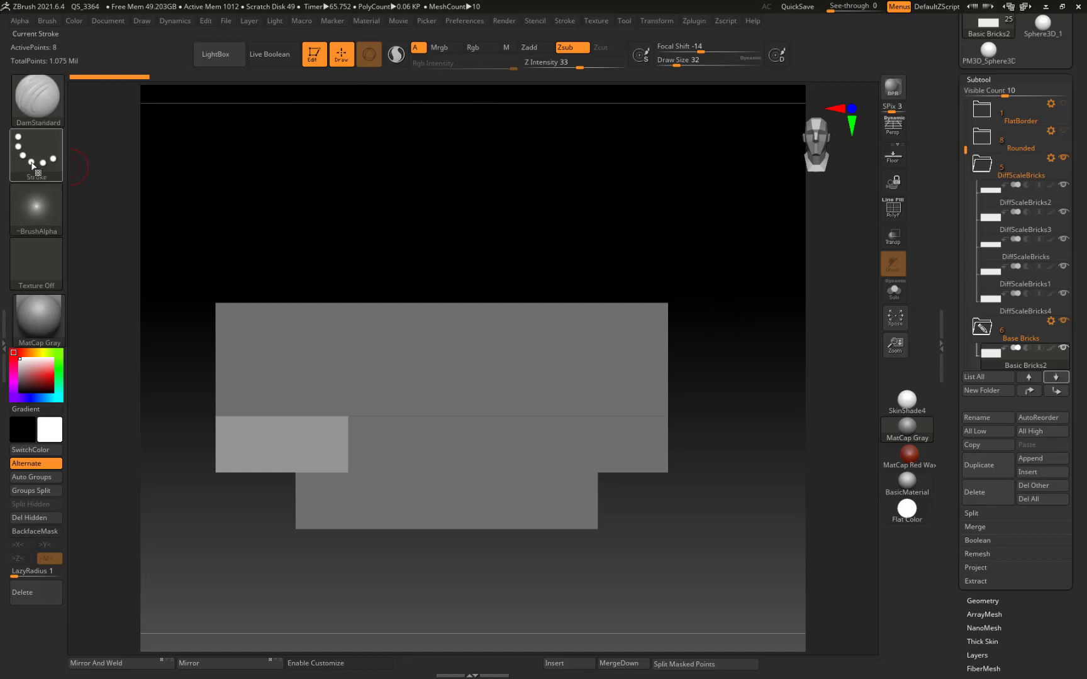
{"action": "left_click", "coordinate": [5, 327]}
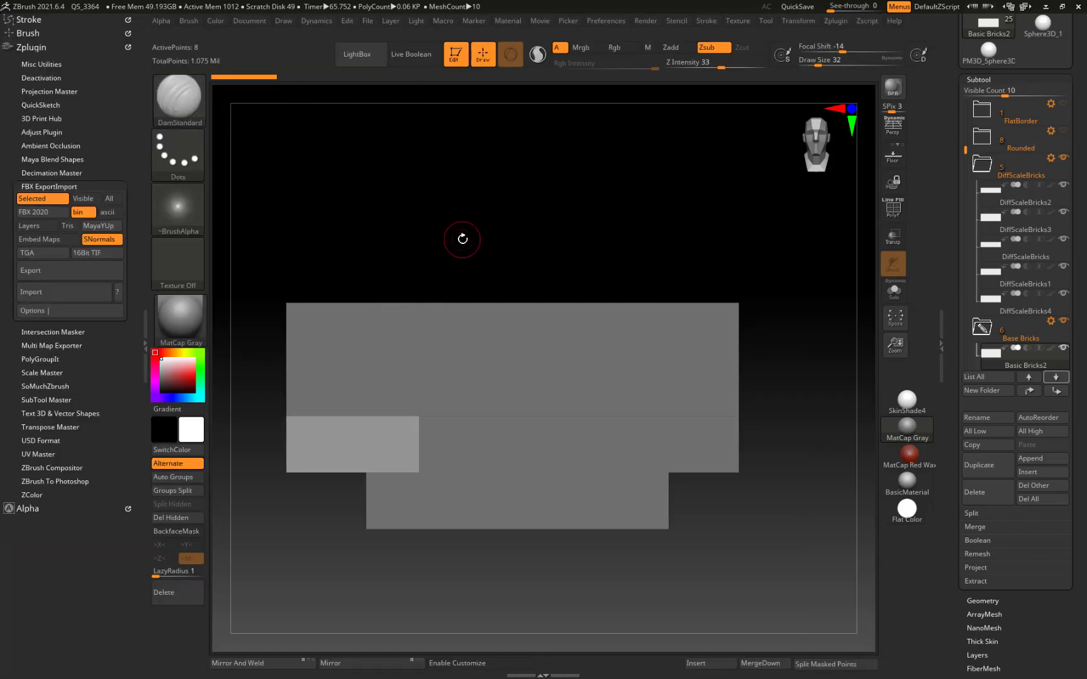
{"action": "left_click", "coordinate": [355, 330], "text": "alt"}
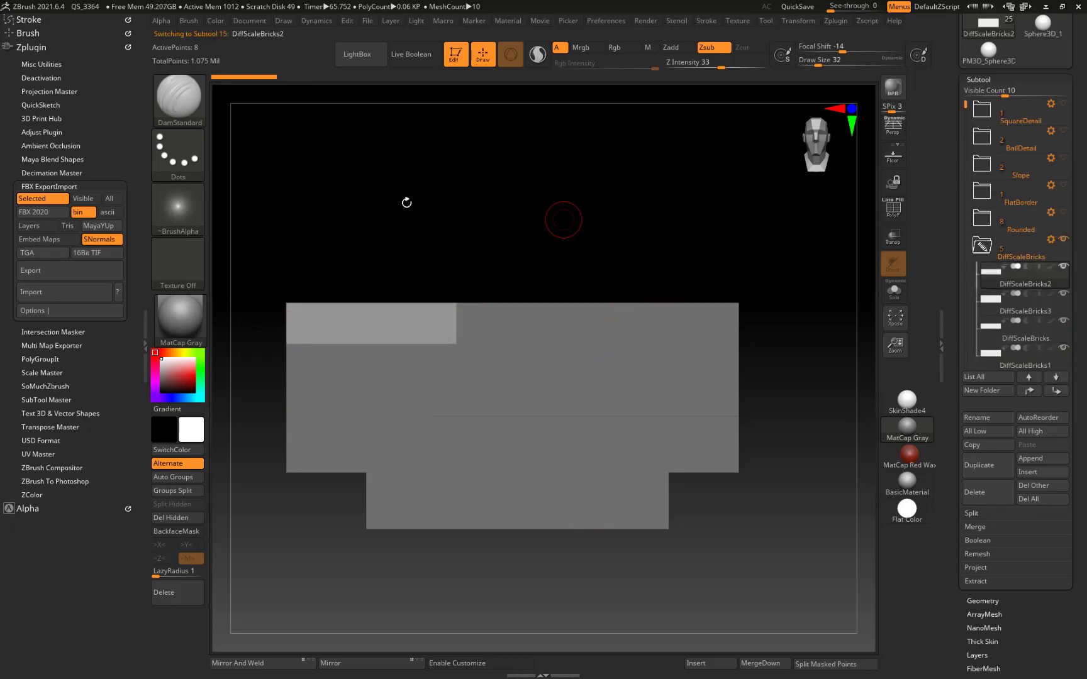
{"action": "left_click", "coordinate": [895, 292]}
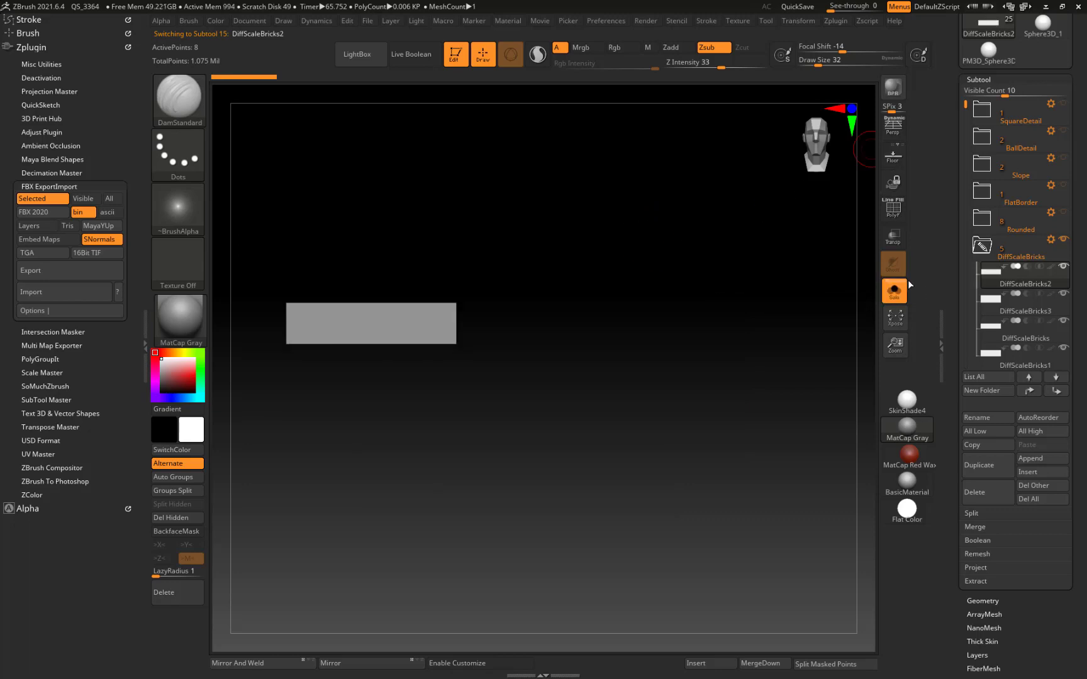
Step: Cycle through the isolated bricks down to Basic Bricks3 and back up to DiffScaleBricks2 to check their order
{"action": "key", "text": "Down"}
{"action": "key", "text": "Down"}
{"action": "key", "text": "Down"}
{"action": "key", "text": "Down"}
{"action": "key", "text": "Down"}
{"action": "key", "text": "Down"}
{"action": "key", "text": "Down"}
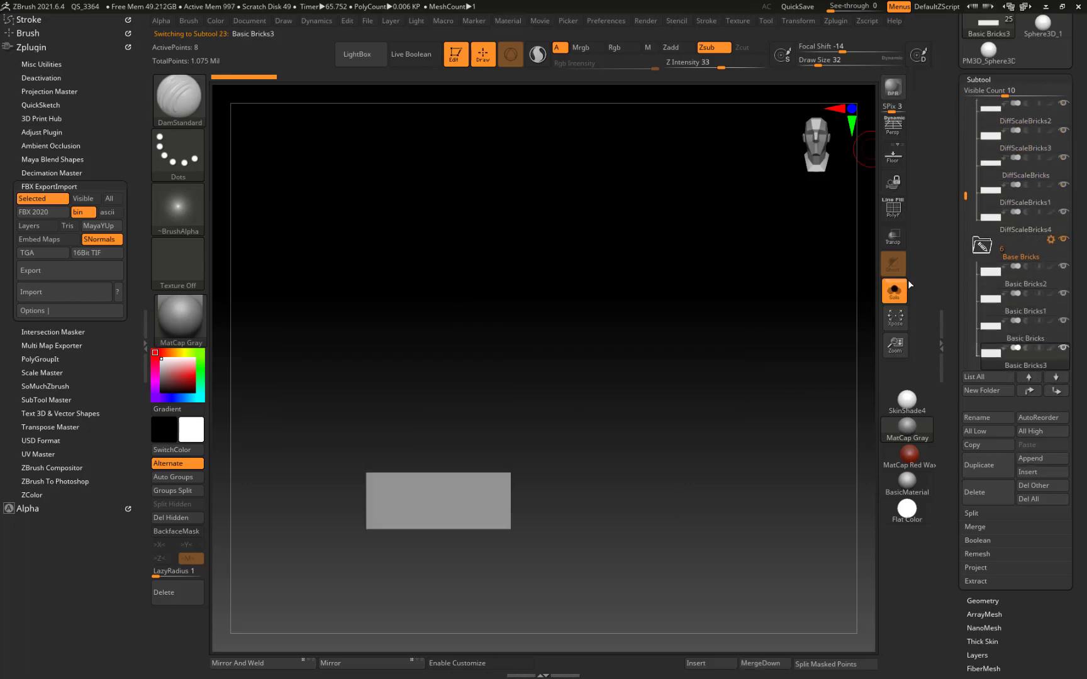
{"action": "key", "text": "Up"}
{"action": "key", "text": "Up"}
{"action": "key", "text": "Up"}
{"action": "key", "text": "Up"}
{"action": "key", "text": "Up"}
{"action": "key", "text": "Up"}
{"action": "key", "text": "Up"}
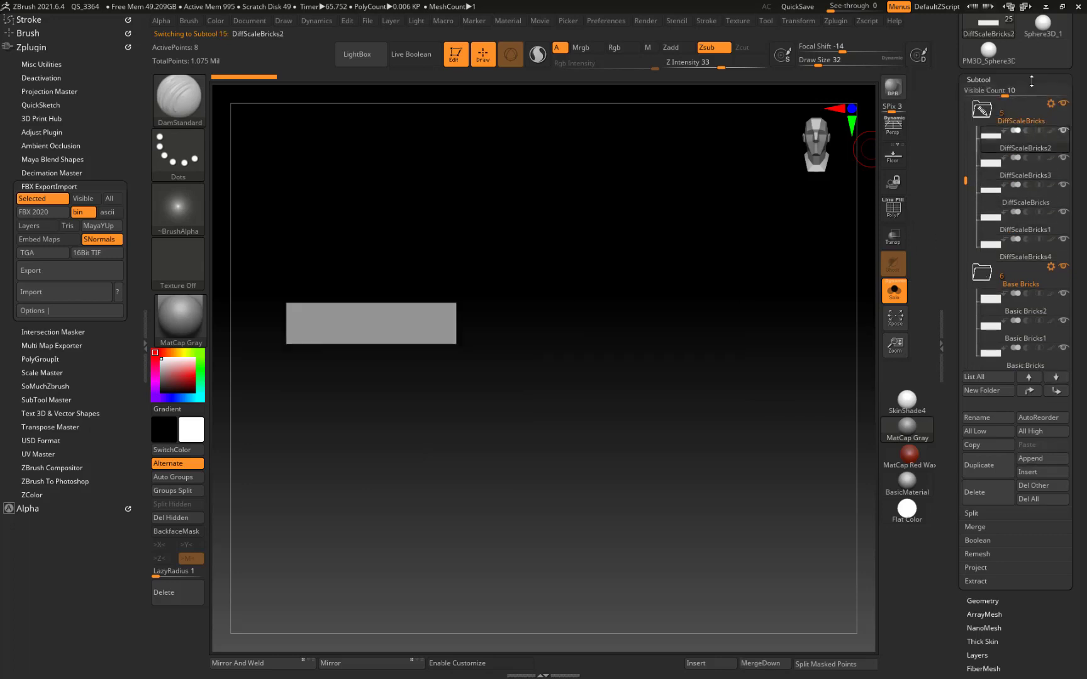
Step: Turn off subdivision smoothing for DiffScaleBricks2 and divide it up to subdivision level 7
{"action": "left_click", "coordinate": [978, 79]}
{"action": "left_click_drag", "start_coordinate": [551, 230], "coordinate": [552, 276], "text": "alt"}
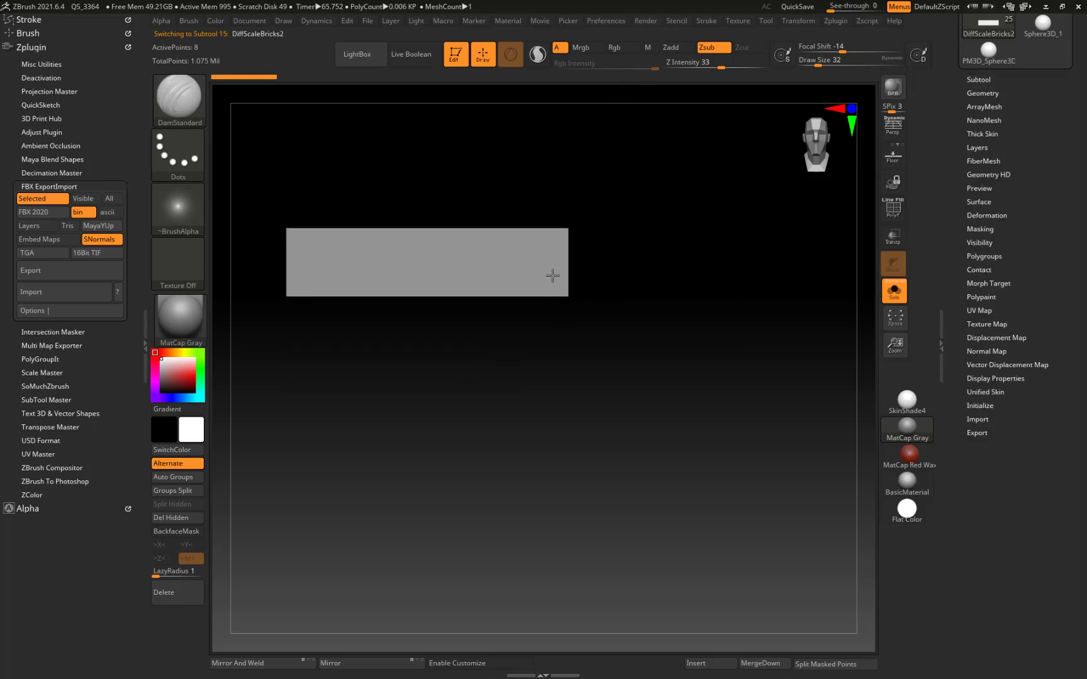
{"action": "left_click_drag", "start_coordinate": [628, 270], "coordinate": [684, 274]}
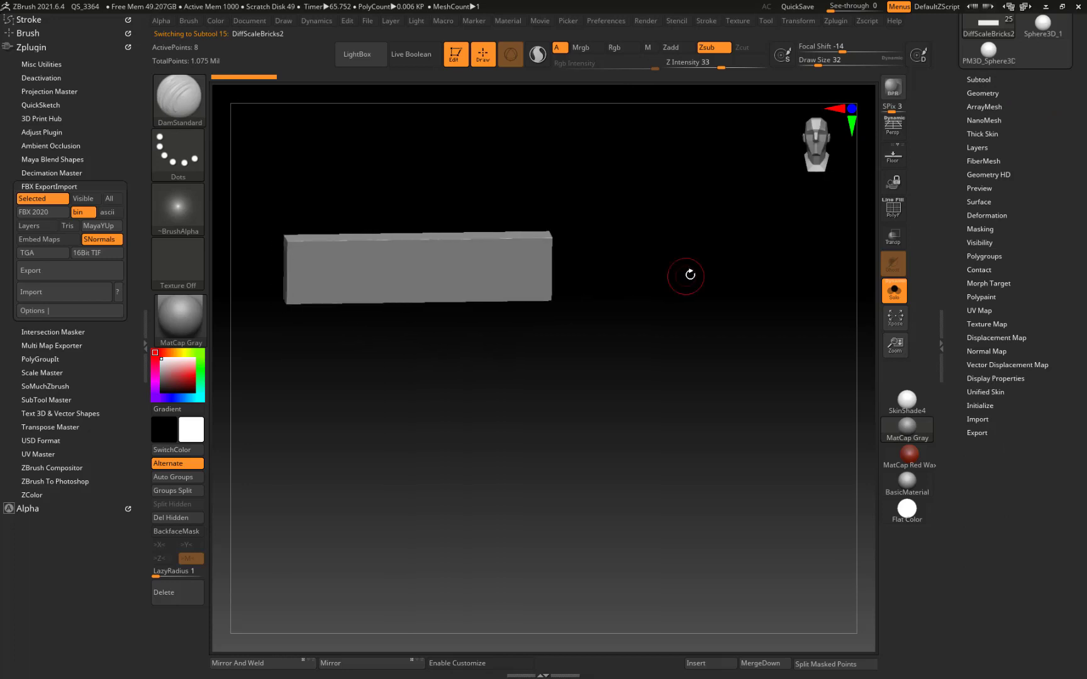
{"action": "left_click", "coordinate": [997, 93]}
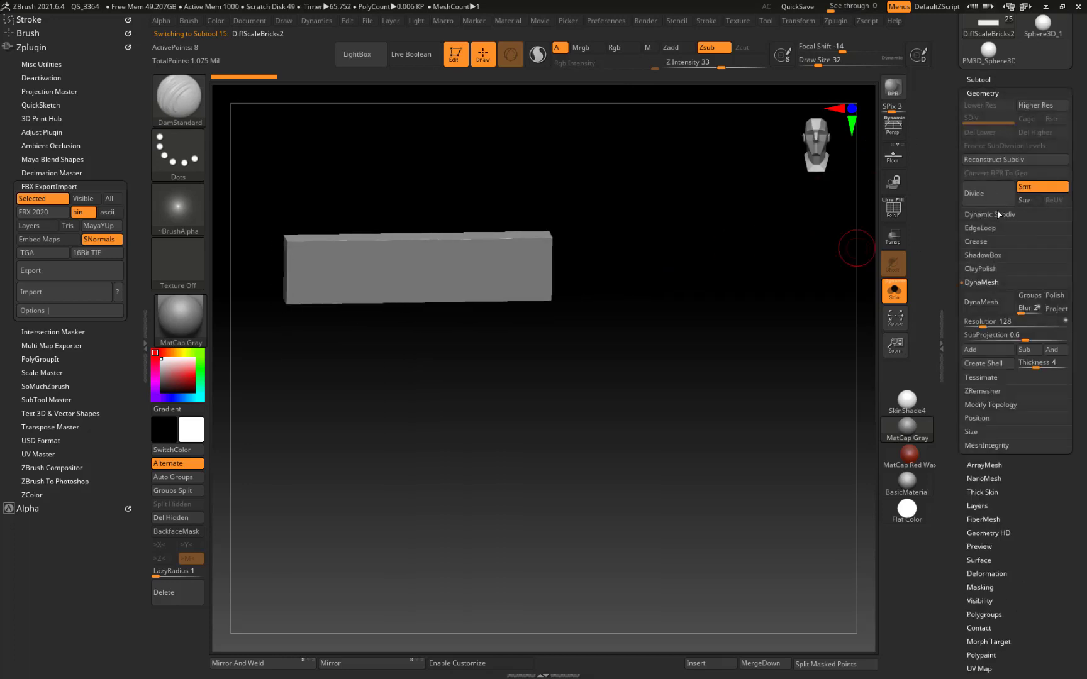
{"action": "left_click", "coordinate": [1020, 186]}
{"action": "left_click", "coordinate": [990, 194]}
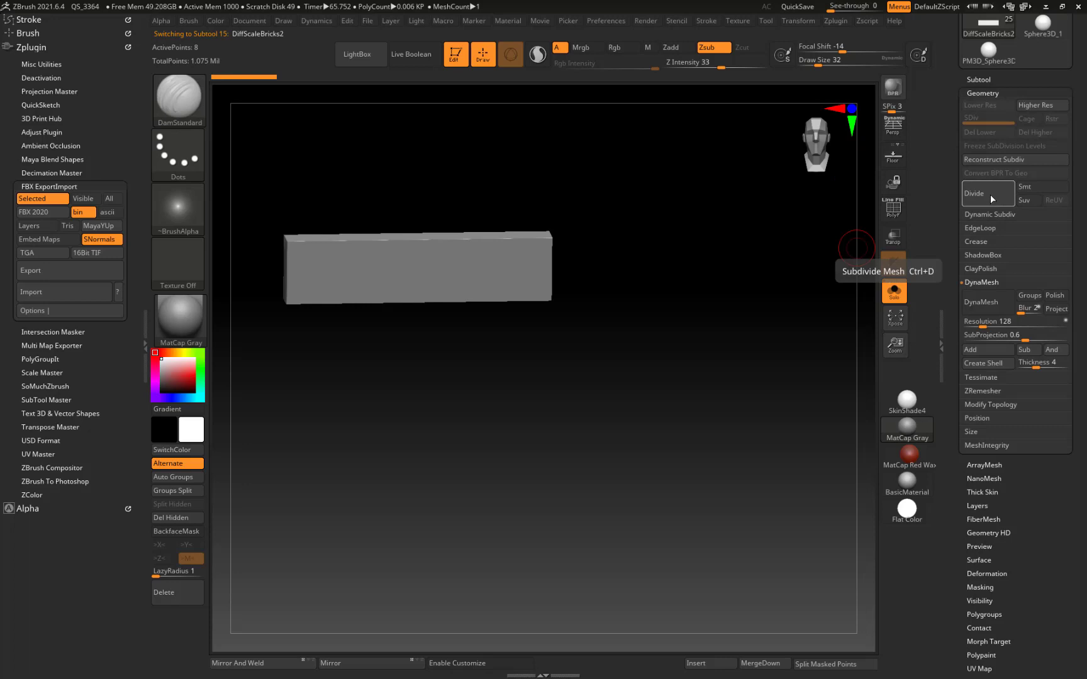
{"action": "left_click", "coordinate": [990, 194]}
{"action": "left_click", "coordinate": [990, 194]}
{"action": "left_click", "coordinate": [991, 194]}
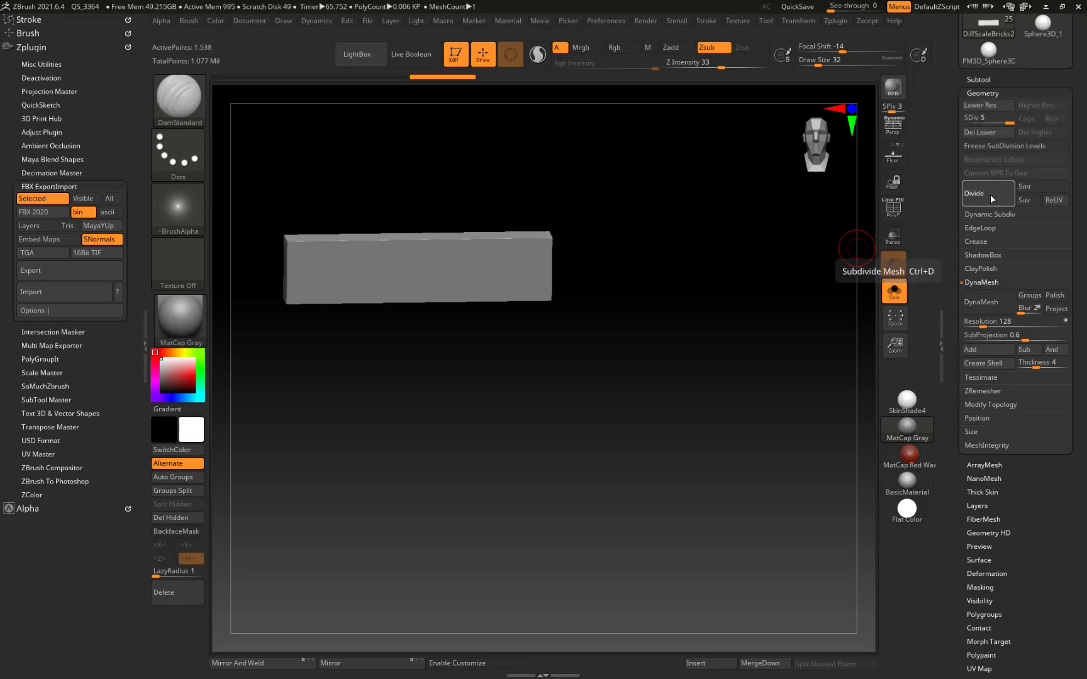
{"action": "left_click", "coordinate": [990, 195]}
{"action": "left_click", "coordinate": [990, 195]}
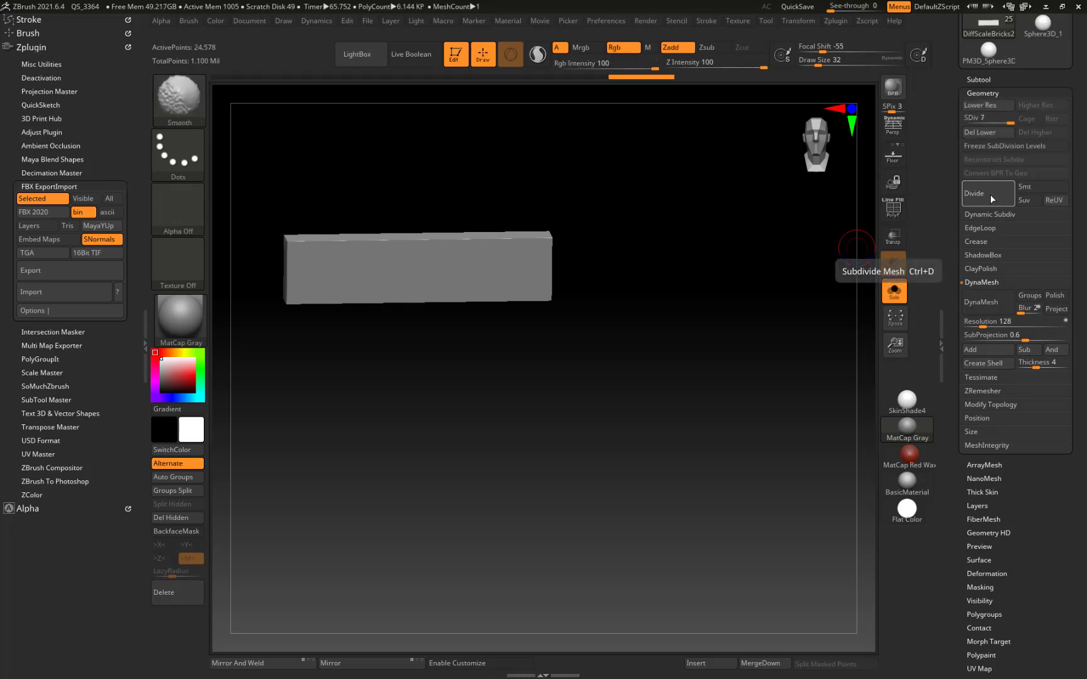
Step: Show the polyframe and inspect the subdivided brick's wireframe up close
{"action": "key", "text": "shift+f"}
{"action": "mouse_move", "coordinate": [655, 243]}
{"action": "left_mouse_down", "text": "alt"}
{"action": "mouse_move", "coordinate": [662, 216]}
{"action": "mouse_move", "coordinate": [728, 330]}
{"action": "left_mouse_up", "text": "alt"}
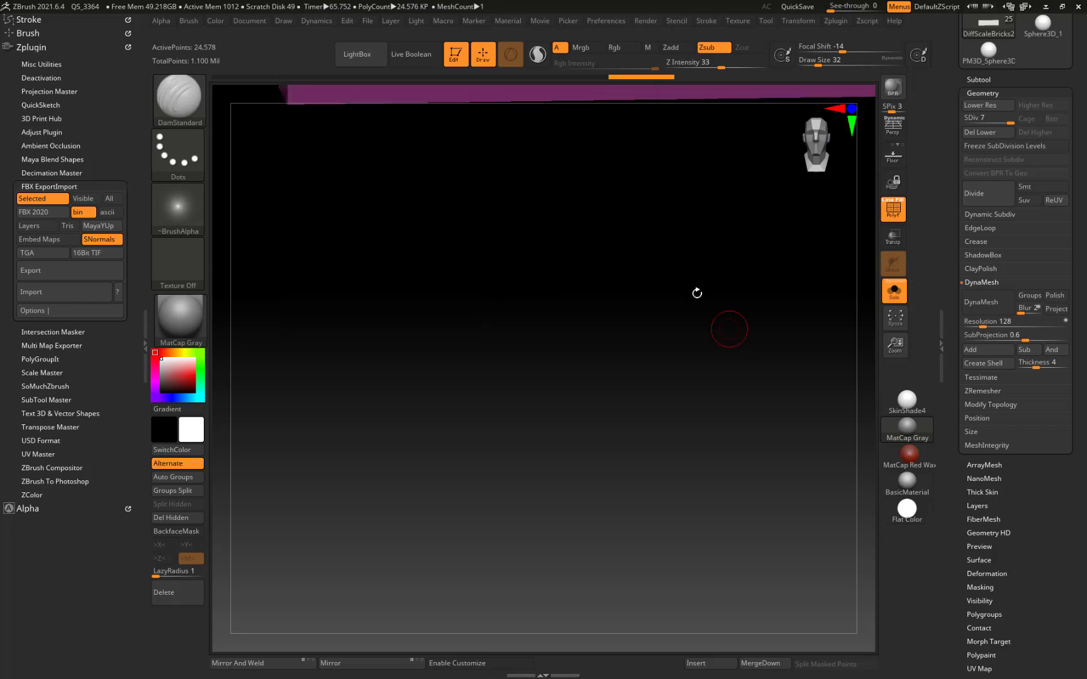
{"action": "mouse_move", "coordinate": [689, 280]}
{"action": "left_mouse_down", "text": "alt"}
{"action": "mouse_move", "coordinate": [538, 514]}
{"action": "mouse_move", "coordinate": [538, 537]}
{"action": "left_mouse_up", "text": "alt"}
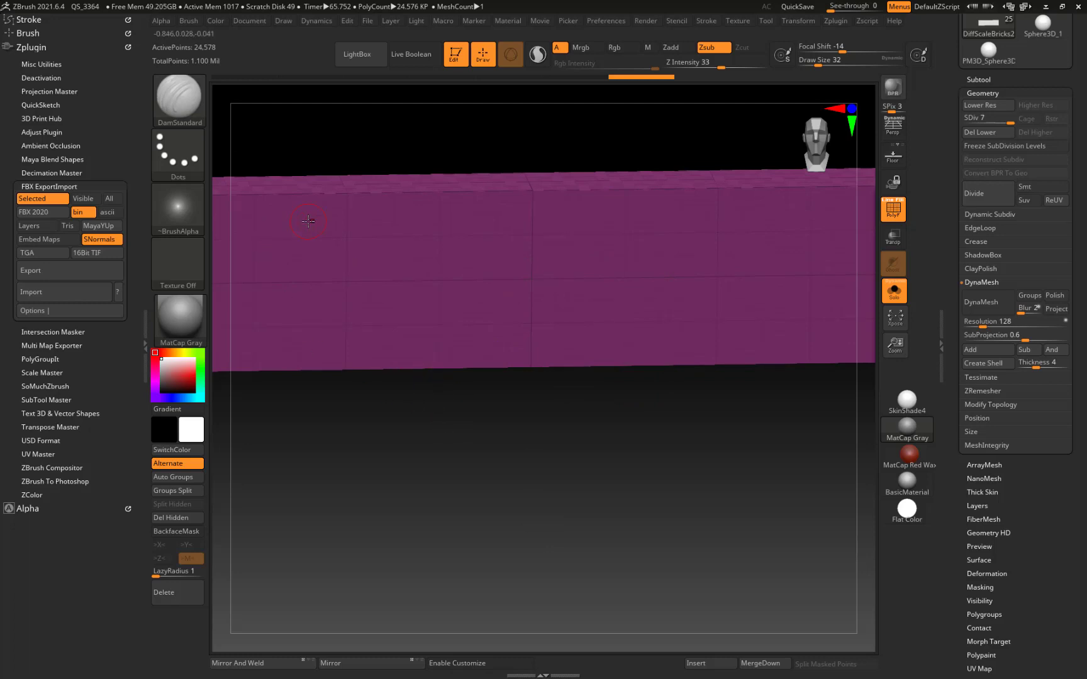
Step: Hide the polyframe, try a wavy DamStandard stroke on the brick's front face and undo it
{"action": "key", "text": "b"}
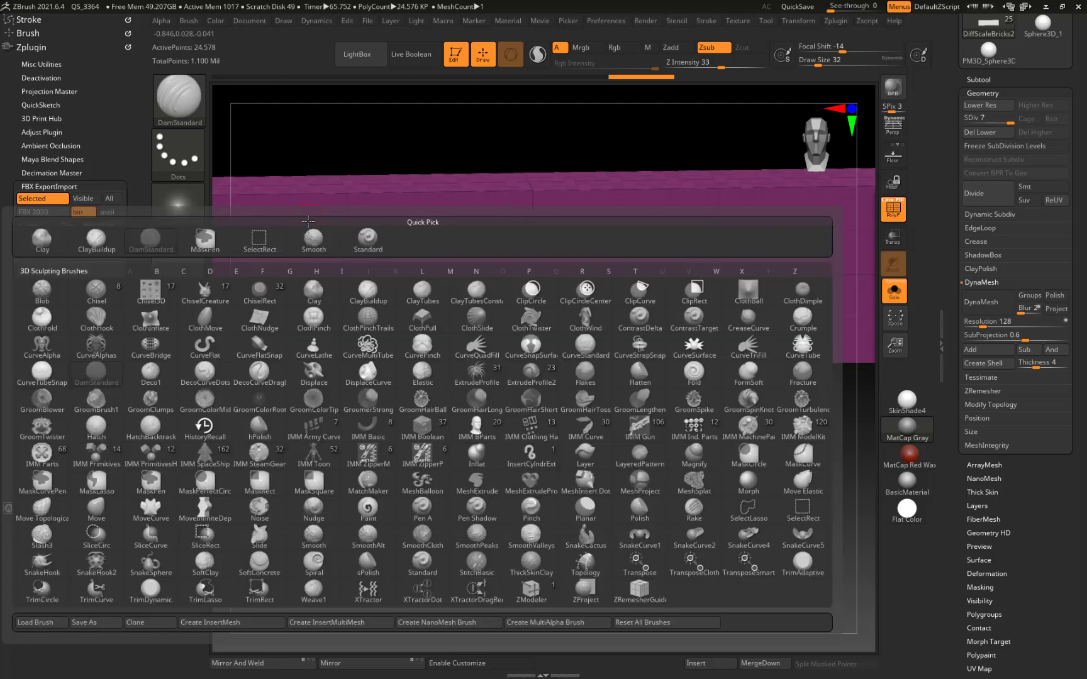
{"action": "key", "text": "d"}
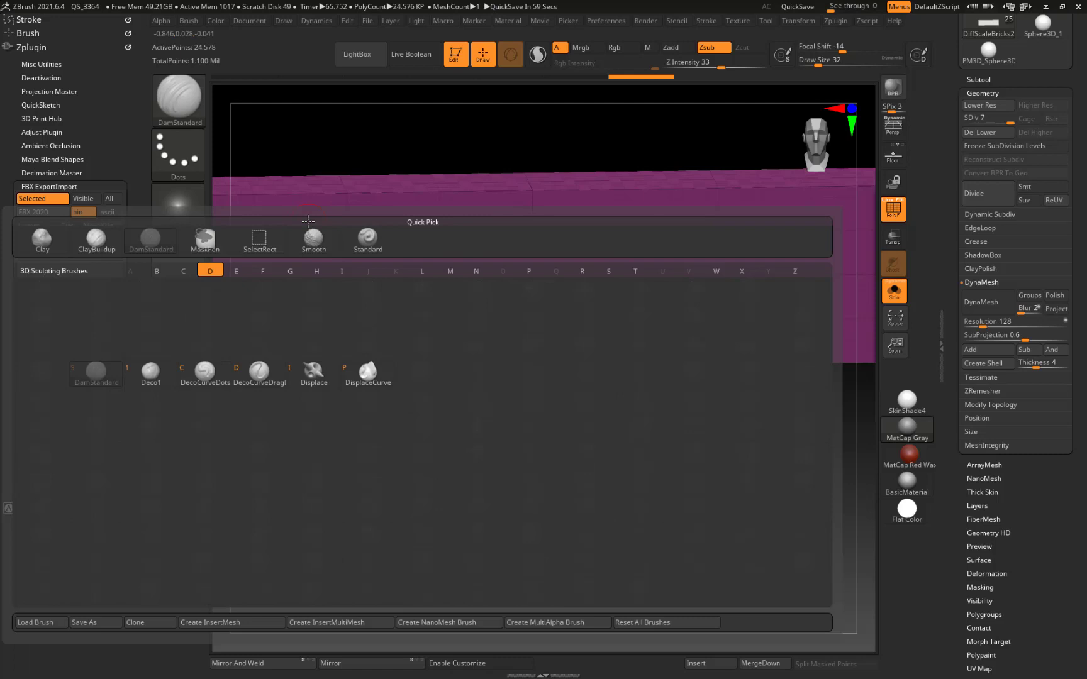
{"action": "key", "text": "s"}
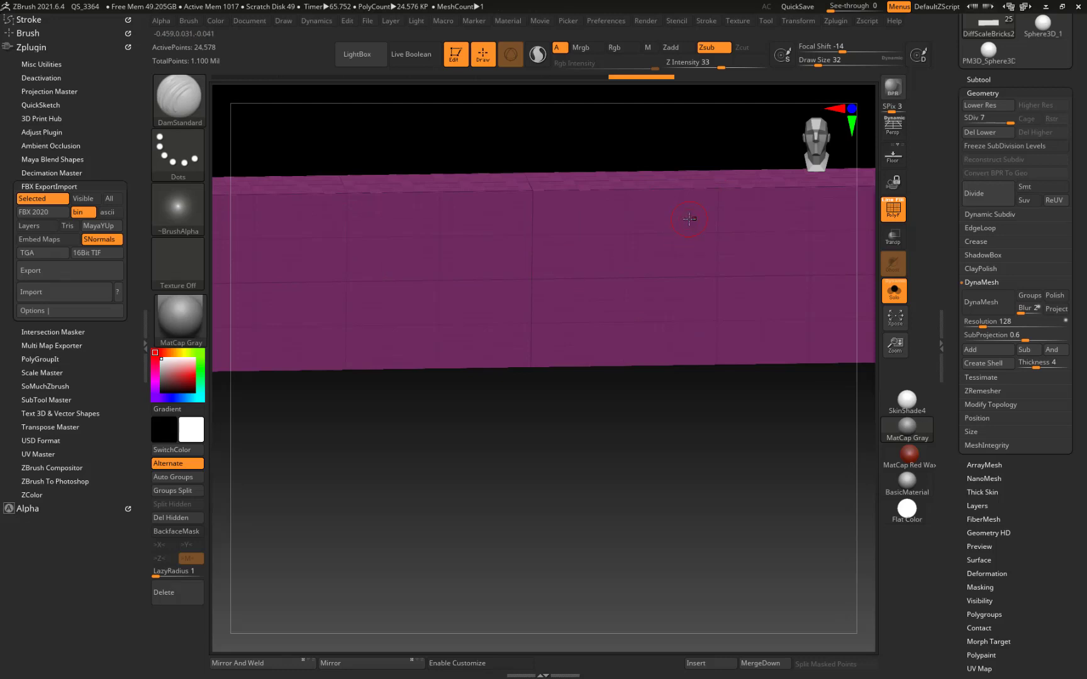
{"action": "key", "text": "shift+f"}
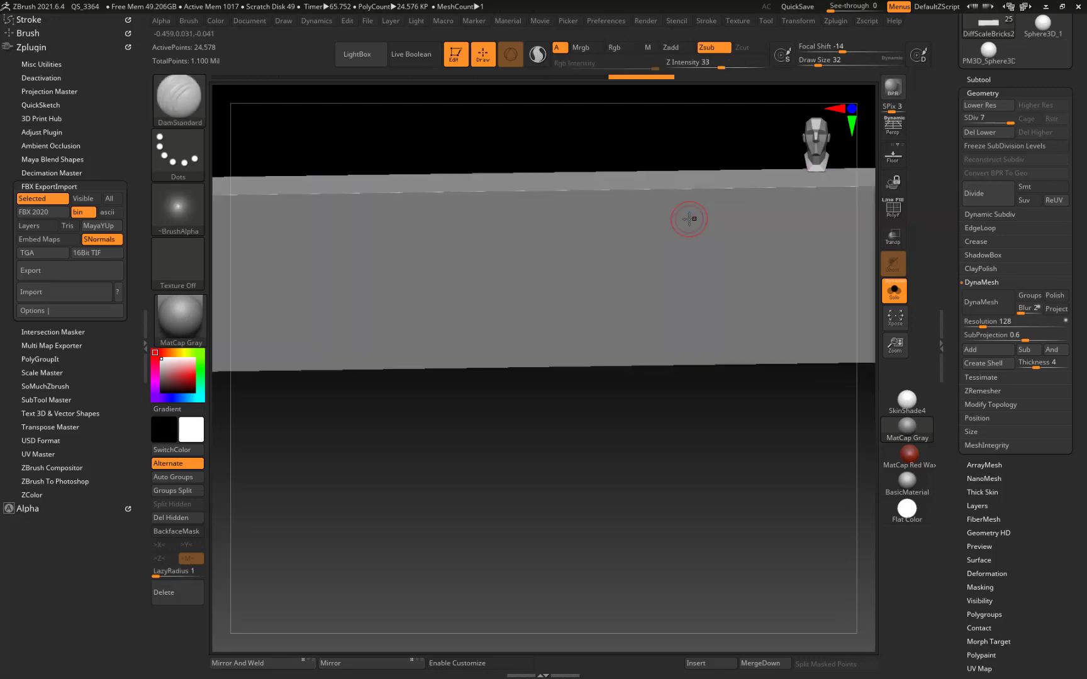
{"action": "mouse_move", "coordinate": [565, 213]}
{"action": "left_mouse_down"}
{"action": "mouse_move", "coordinate": [539, 308]}
{"action": "mouse_move", "coordinate": [475, 227]}
{"action": "mouse_move", "coordinate": [469, 314]}
{"action": "mouse_move", "coordinate": [393, 236]}
{"action": "mouse_move", "coordinate": [355, 296]}
{"action": "mouse_move", "coordinate": [272, 275]}
{"action": "left_mouse_up"}
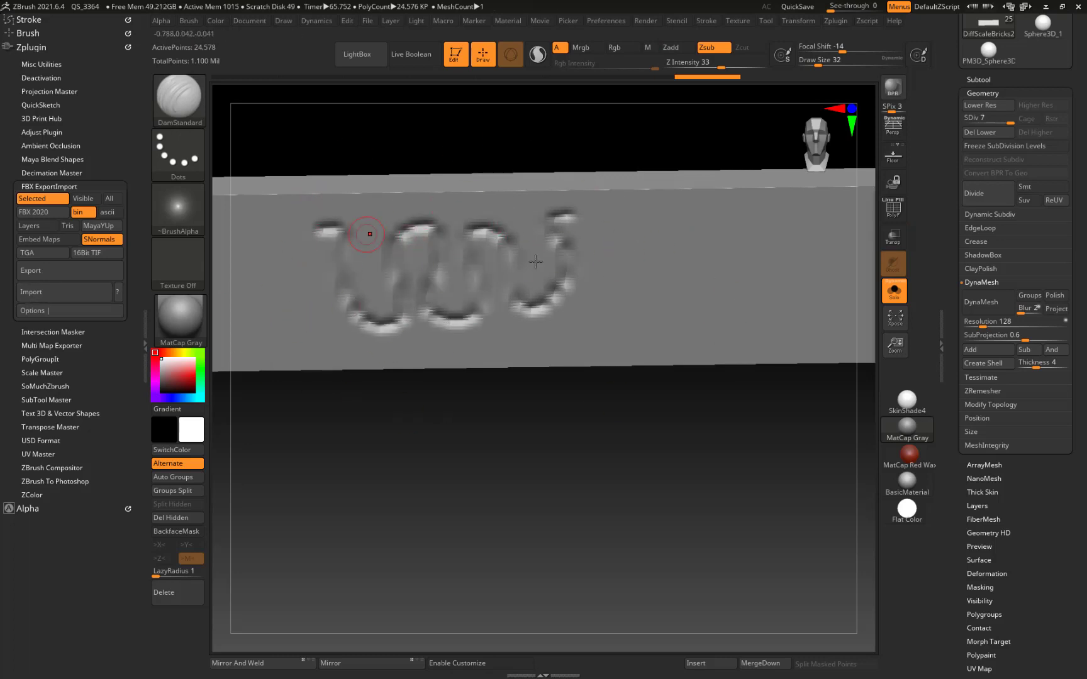
{"action": "key", "text": "ctrl+z"}
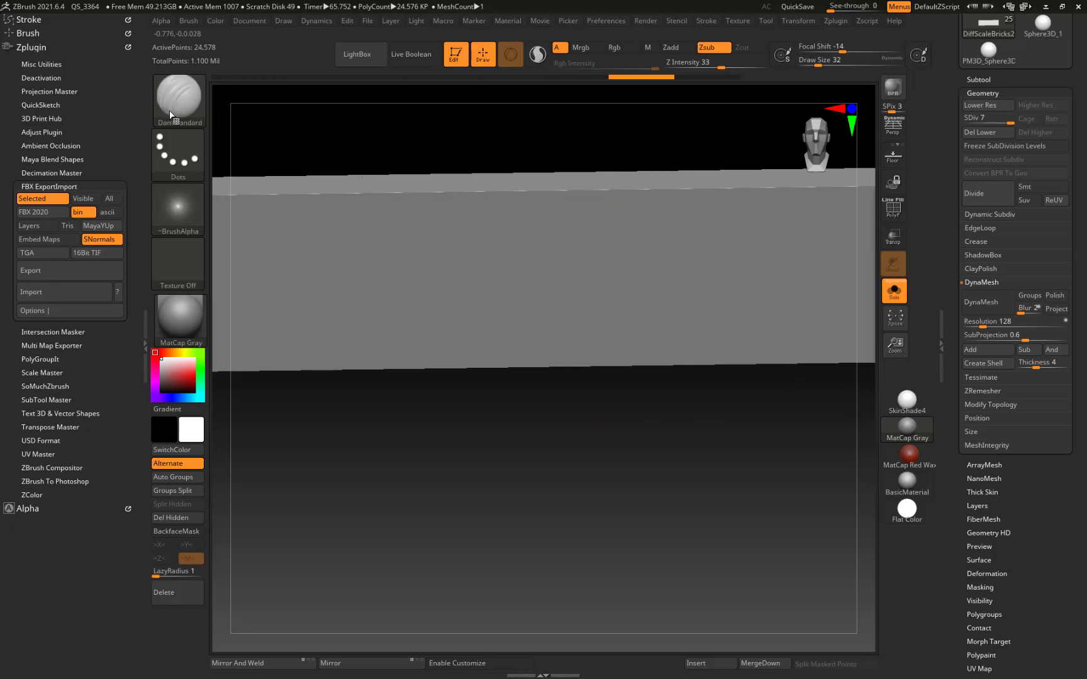
Step: Turn subdivision smoothing back on and divide the brick from level 7 up to level 9
{"action": "left_click", "coordinate": [997, 196]}
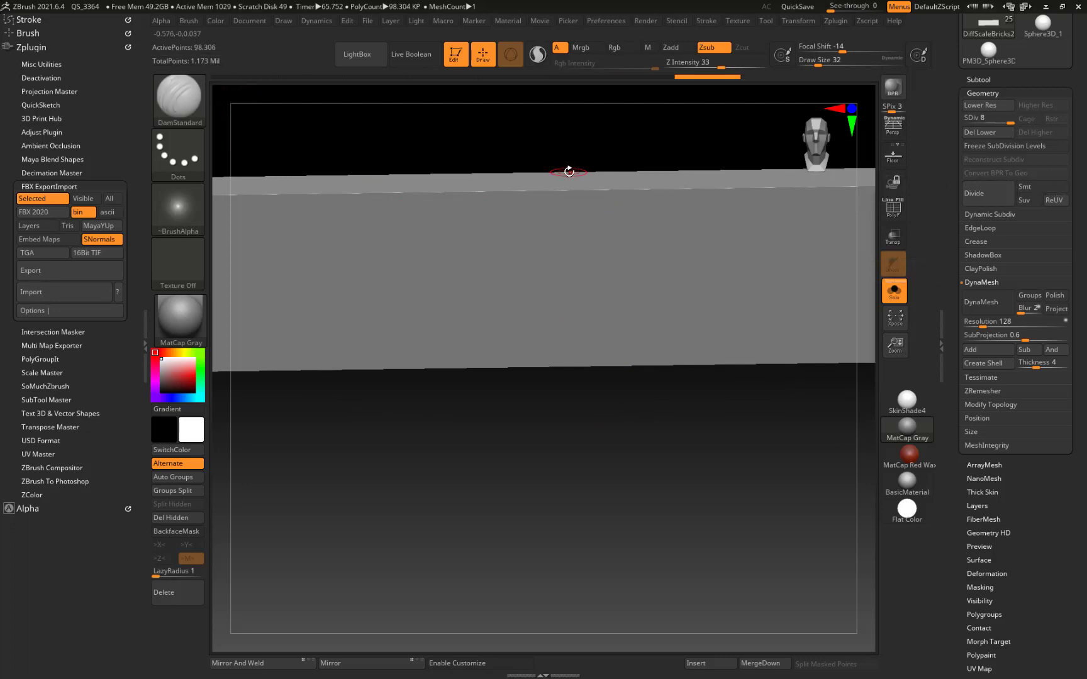
{"action": "key", "text": "ctrl+z"}
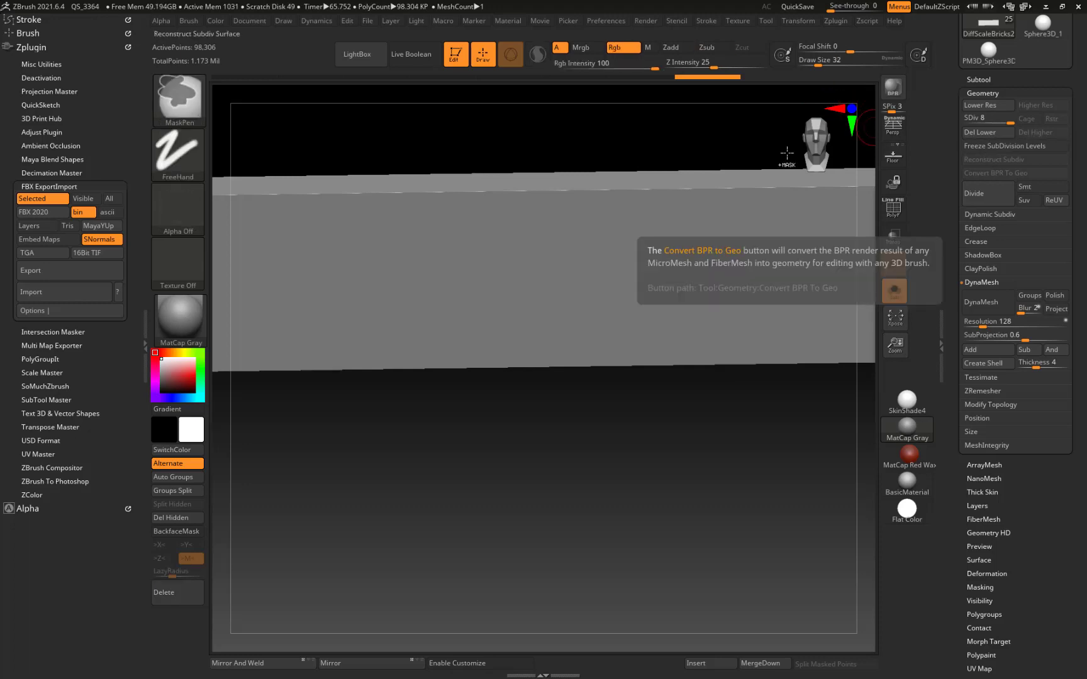
{"action": "left_click", "coordinate": [1025, 186]}
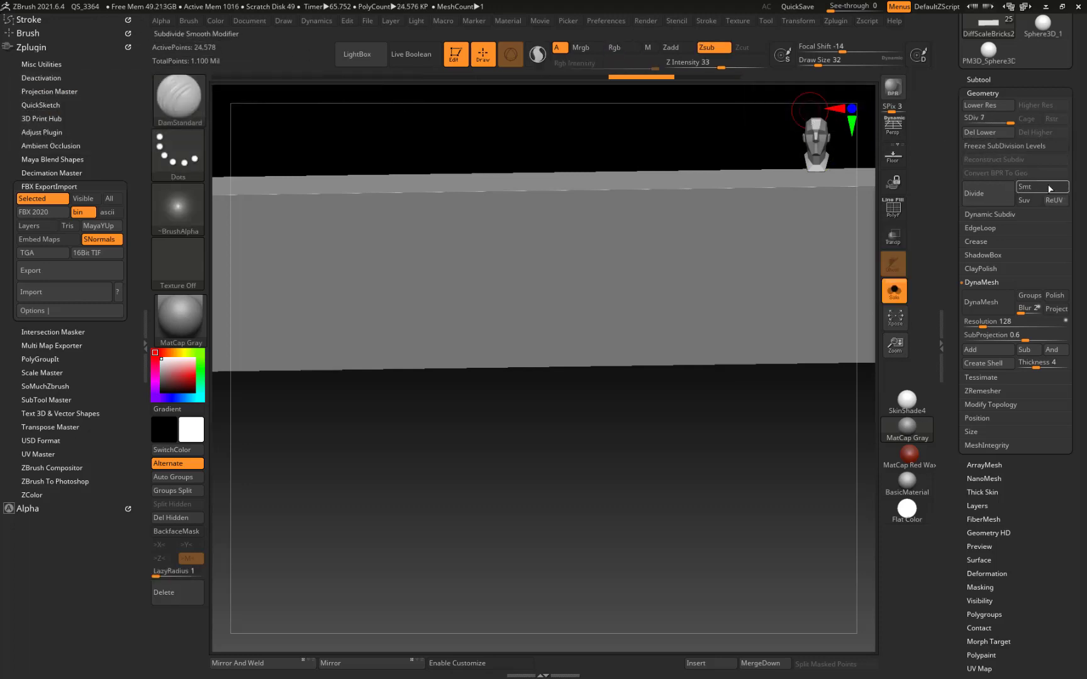
{"action": "left_click", "coordinate": [992, 197]}
{"action": "left_click_drag", "start_coordinate": [555, 426], "coordinate": [762, 442]}
{"action": "mouse_move", "coordinate": [616, 449]}
{"action": "left_mouse_down"}
{"action": "mouse_move", "coordinate": [645, 451]}
{"action": "mouse_move", "coordinate": [626, 451]}
{"action": "left_mouse_up"}
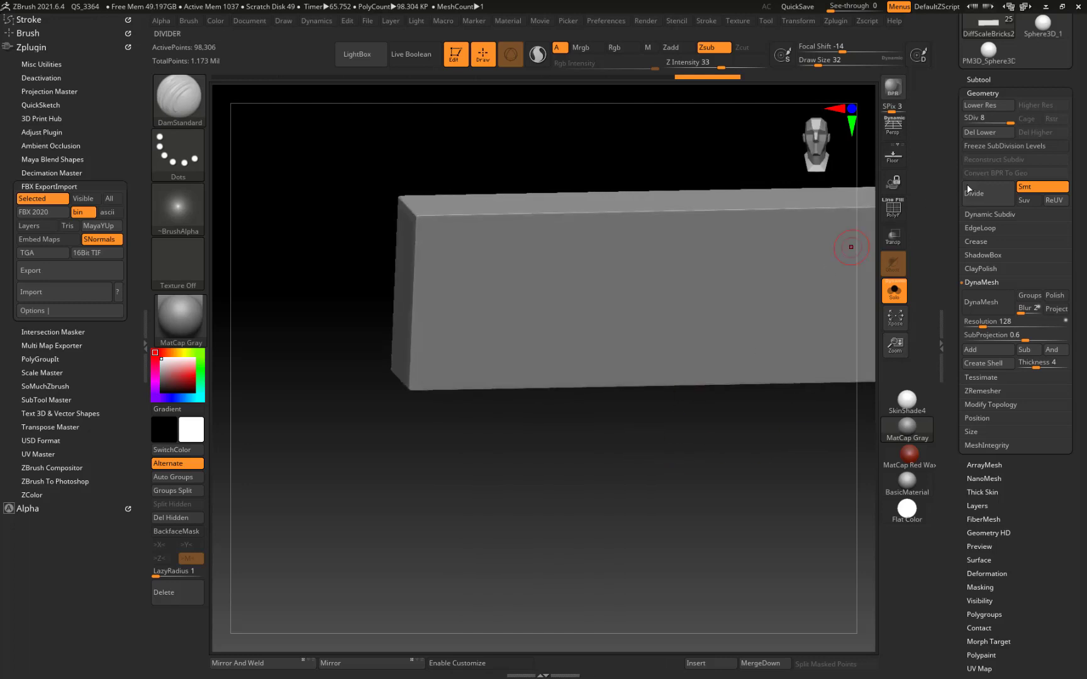
{"action": "left_click", "coordinate": [983, 192]}
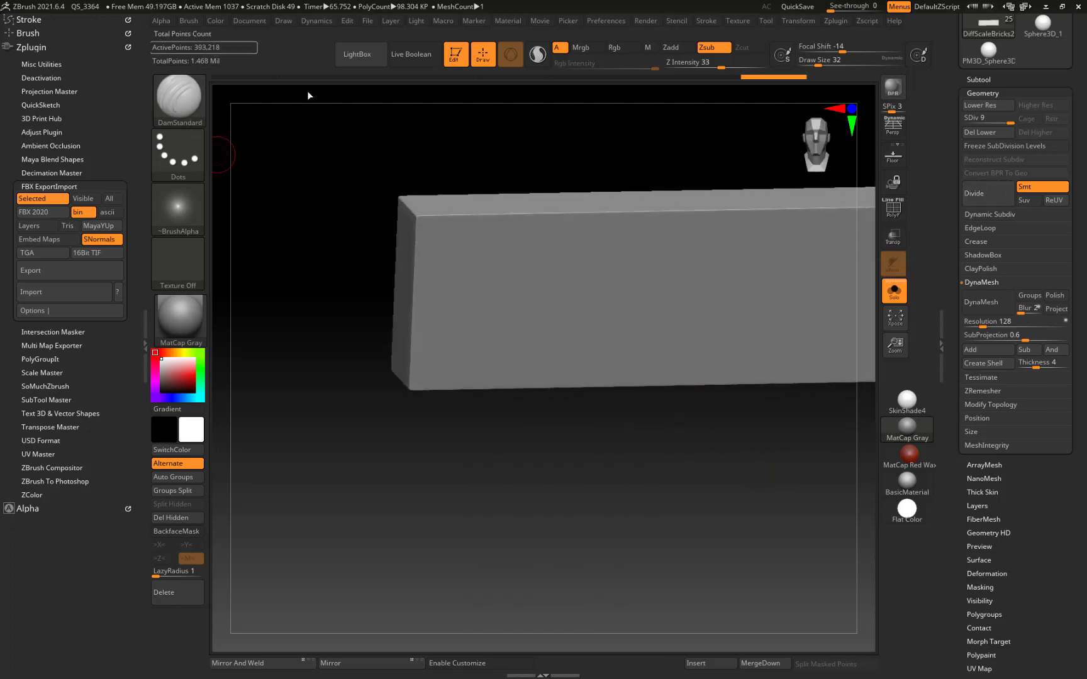
Step: Carve a wavy DamStandard test stroke across the brick's front face at subdivision level 9
{"action": "left_click_drag", "start_coordinate": [581, 415], "coordinate": [615, 295]}
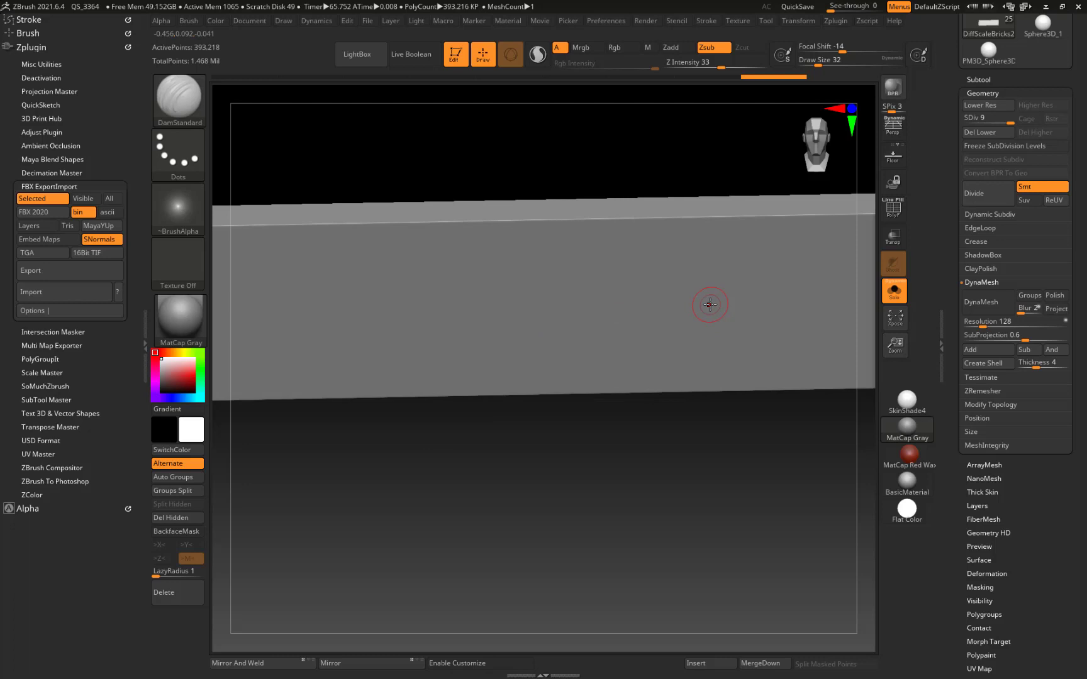
{"action": "mouse_move", "coordinate": [579, 258]}
{"action": "left_mouse_down"}
{"action": "mouse_move", "coordinate": [554, 324]}
{"action": "mouse_move", "coordinate": [402, 286]}
{"action": "mouse_move", "coordinate": [390, 311]}
{"action": "left_mouse_up"}
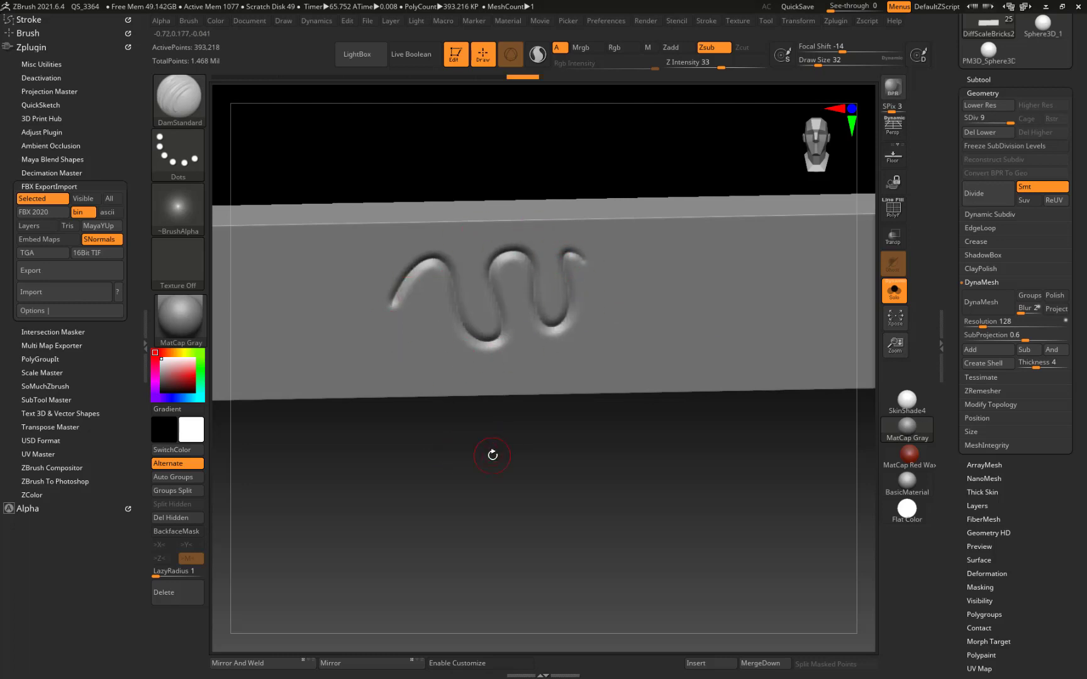
{"action": "left_click_drag", "start_coordinate": [493, 455], "coordinate": [697, 341]}
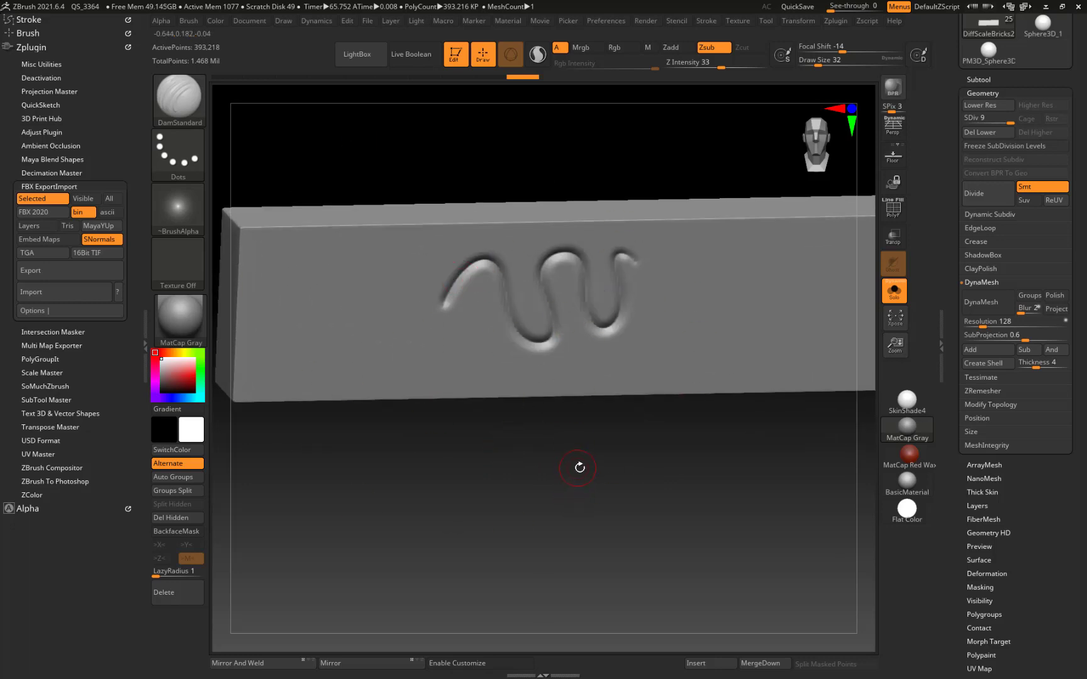
Step: Show the polyframe and examine the mesh density around the wavy test stroke
{"action": "key", "text": "shift+f"}
{"action": "left_click_drag", "start_coordinate": [566, 445], "coordinate": [541, 403]}
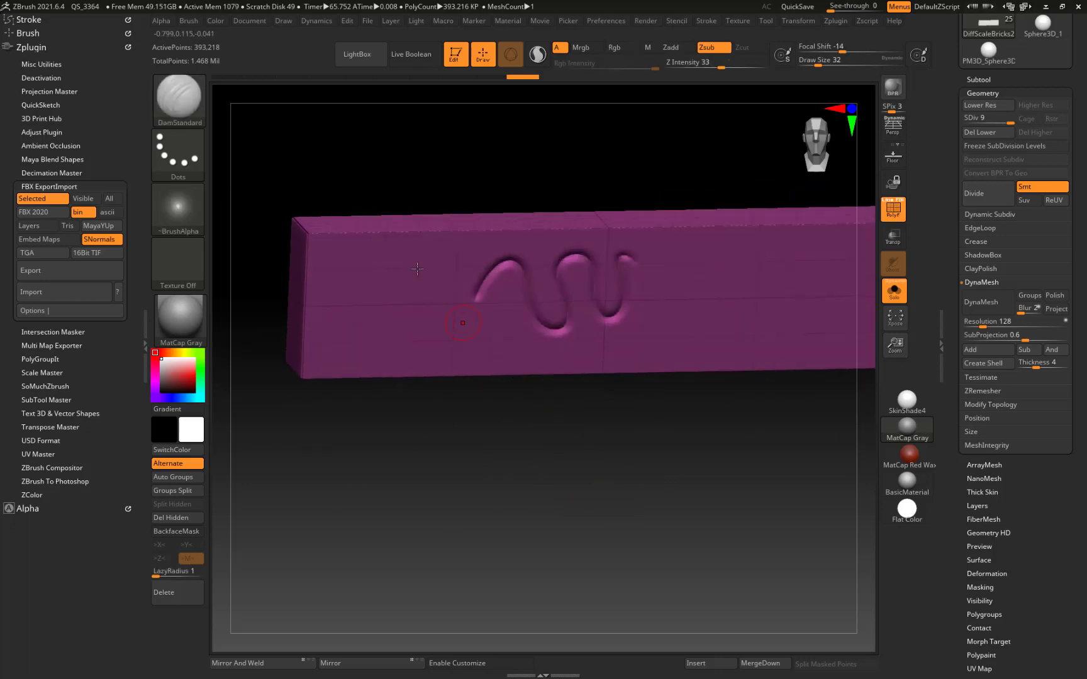
{"action": "left_click_drag", "start_coordinate": [585, 453], "coordinate": [709, 627], "text": "alt"}
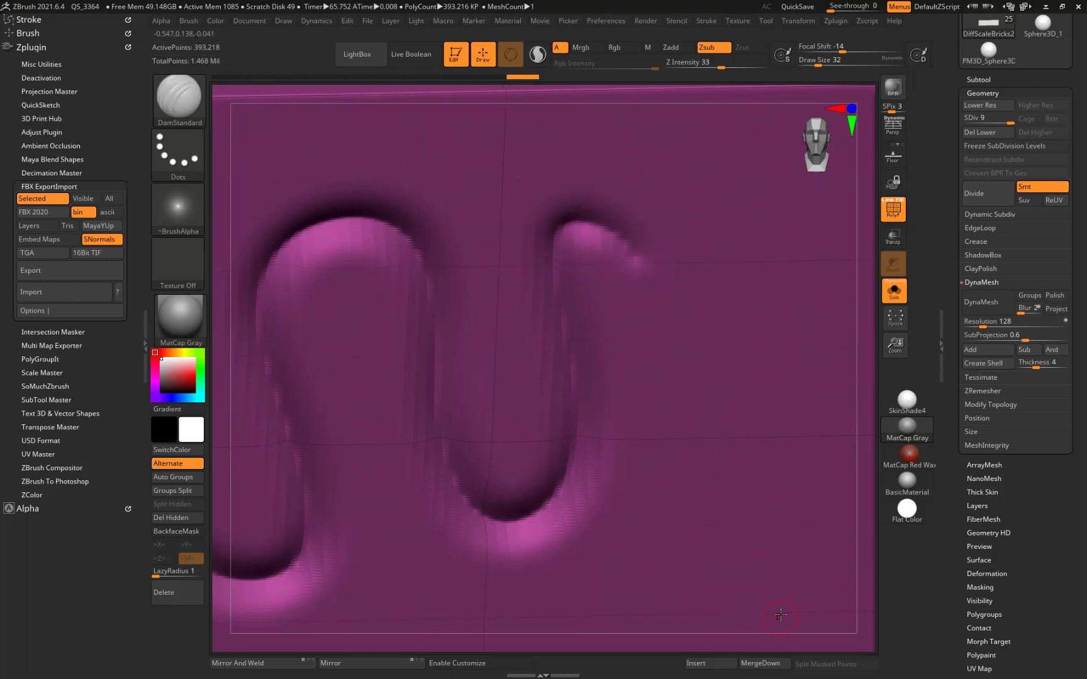
{"action": "left_click_drag", "start_coordinate": [863, 639], "coordinate": [822, 260], "text": "alt"}
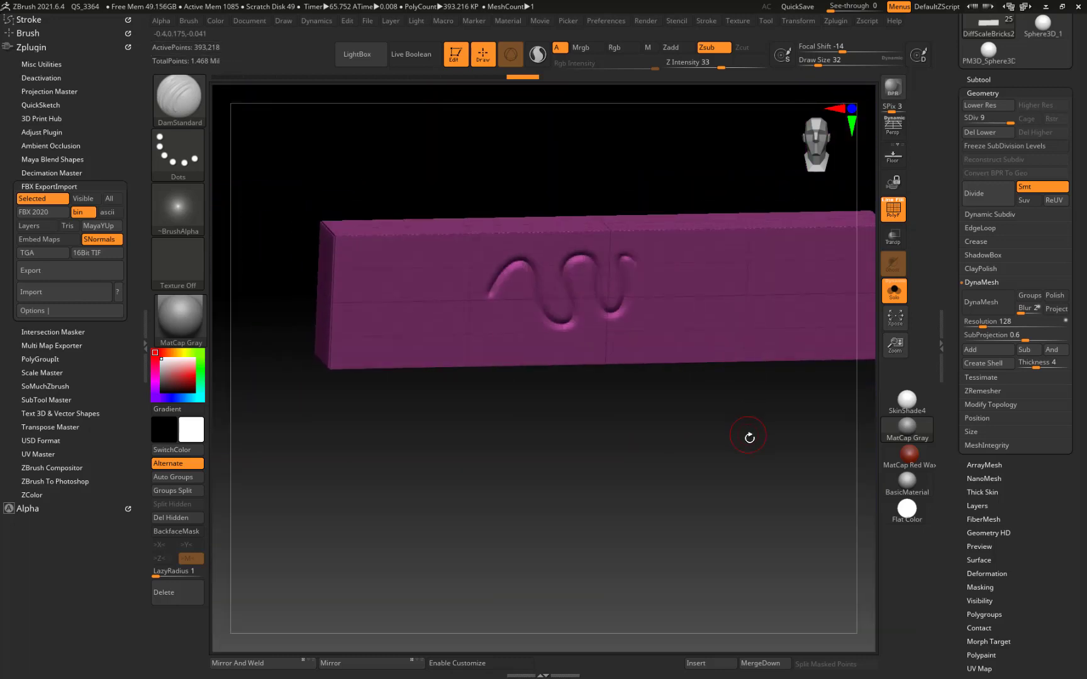
Step: Undo the wavy test stroke on the brick's front face and delete the brick's lower subdivision levels
{"action": "left_click_drag", "start_coordinate": [742, 440], "coordinate": [644, 484], "text": "alt"}
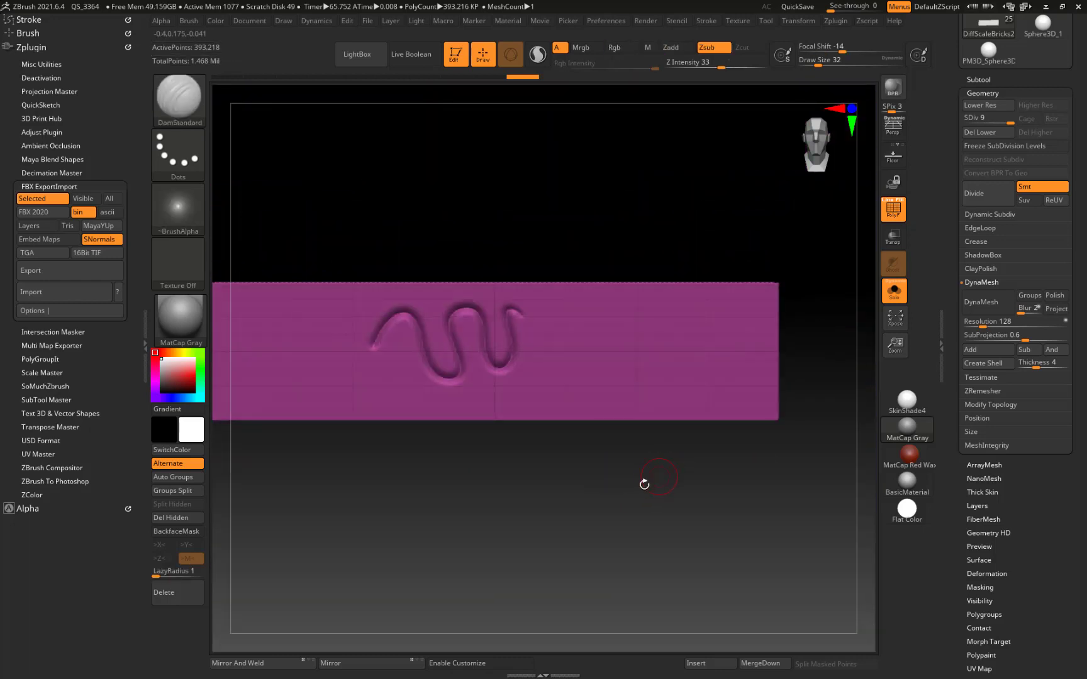
{"action": "left_click_drag", "start_coordinate": [573, 492], "coordinate": [636, 462], "text": "alt"}
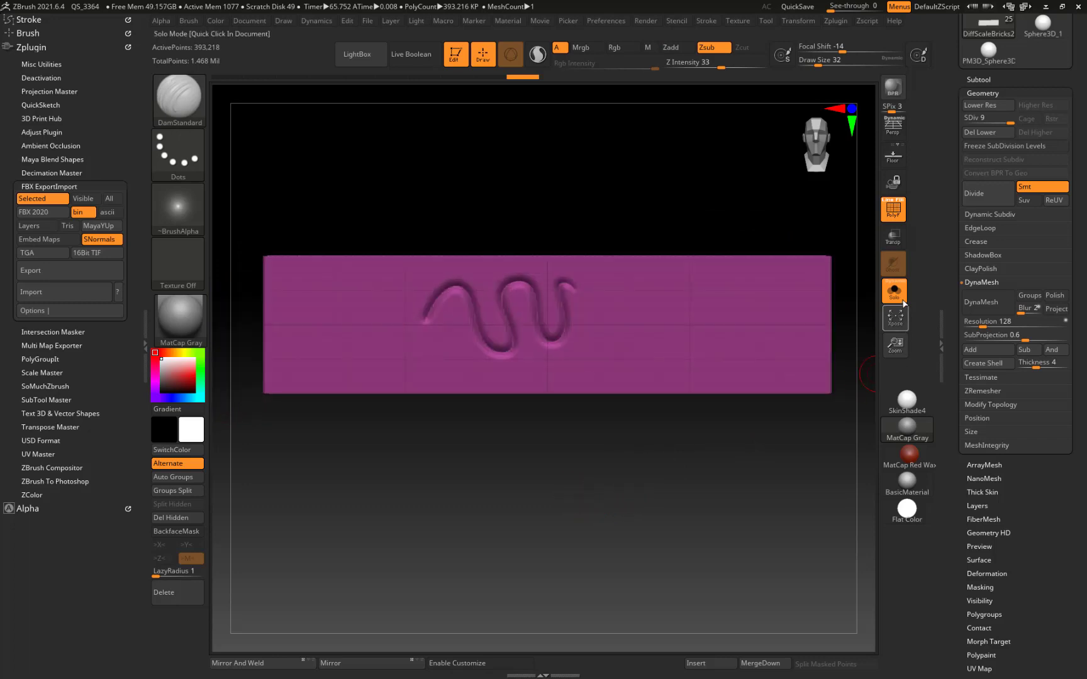
{"action": "left_click_drag", "start_coordinate": [634, 411], "coordinate": [670, 501], "text": "shift"}
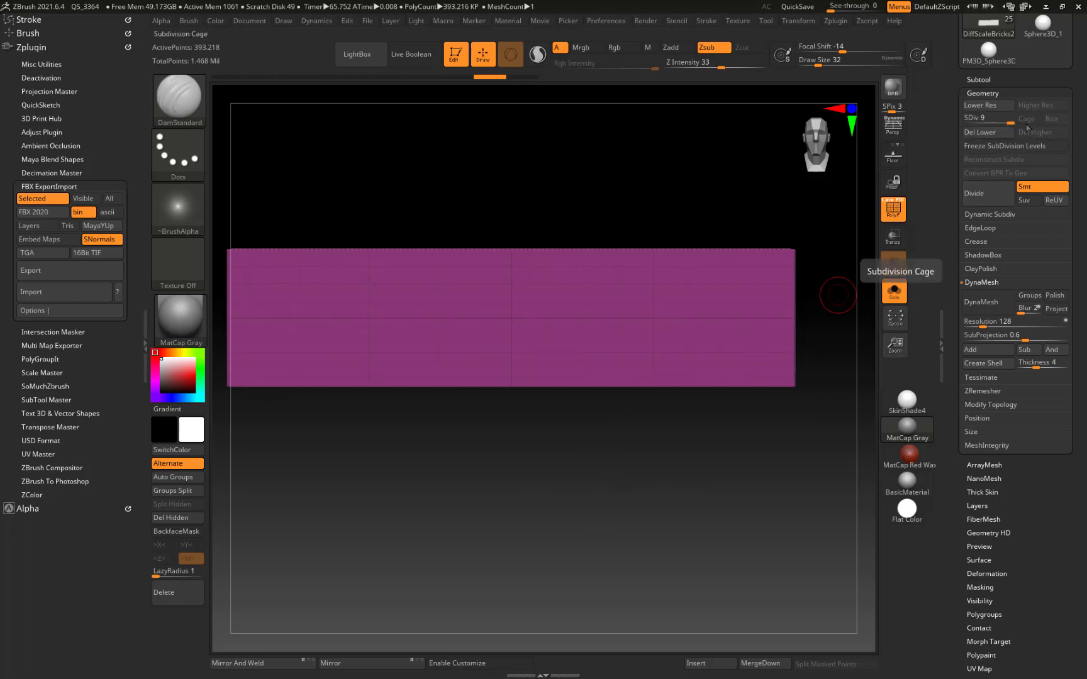
{"action": "left_click_drag", "start_coordinate": [1010, 119], "coordinate": [983, 118]}
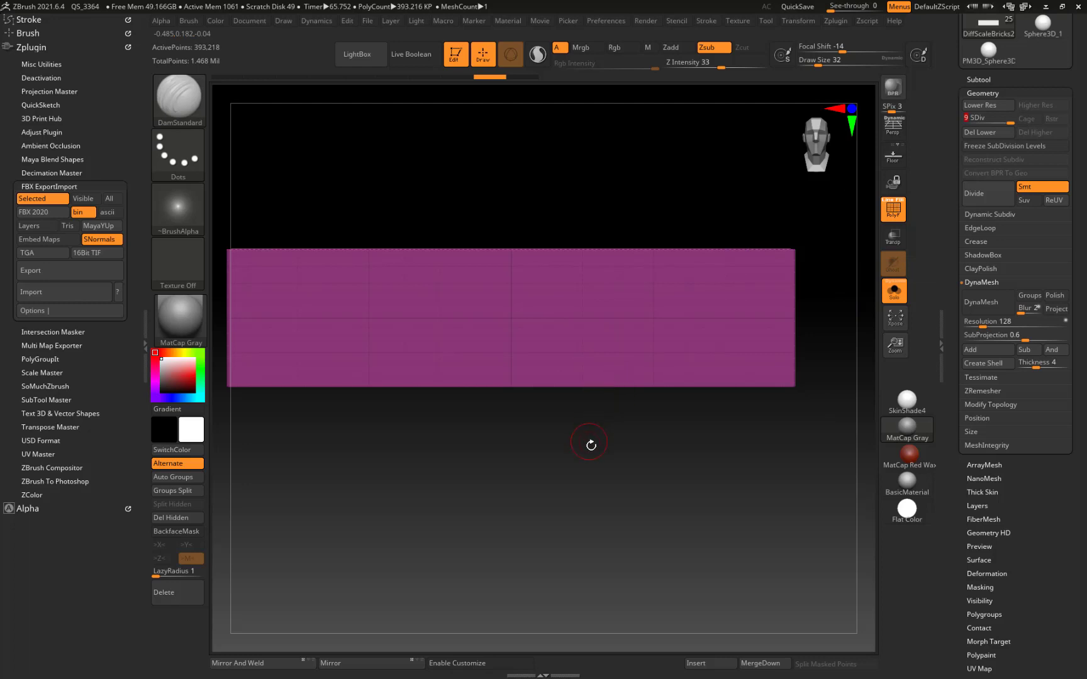
{"action": "left_click", "coordinate": [990, 131]}
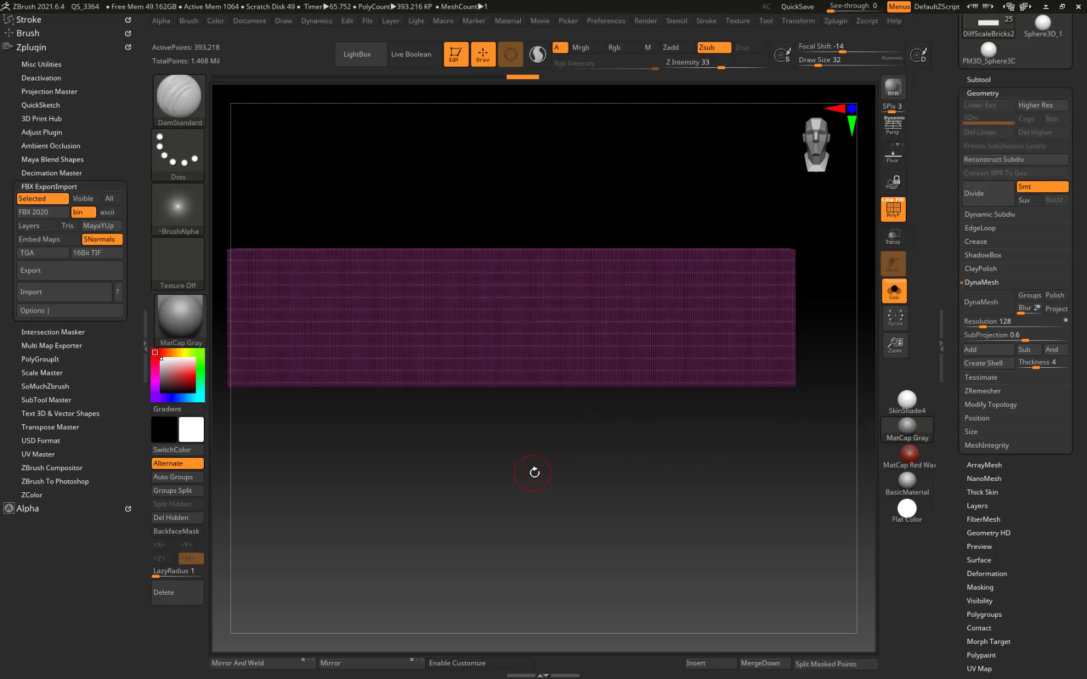
Step: Examine the brick's mesh density up close and hide the polyframe
{"action": "mouse_move", "coordinate": [574, 434]}
{"action": "left_mouse_down", "text": "alt"}
{"action": "mouse_move", "coordinate": [704, 619]}
{"action": "mouse_move", "coordinate": [716, 672]}
{"action": "mouse_move", "coordinate": [679, 441]}
{"action": "left_mouse_up", "text": "alt"}
{"action": "key", "text": "shift"}
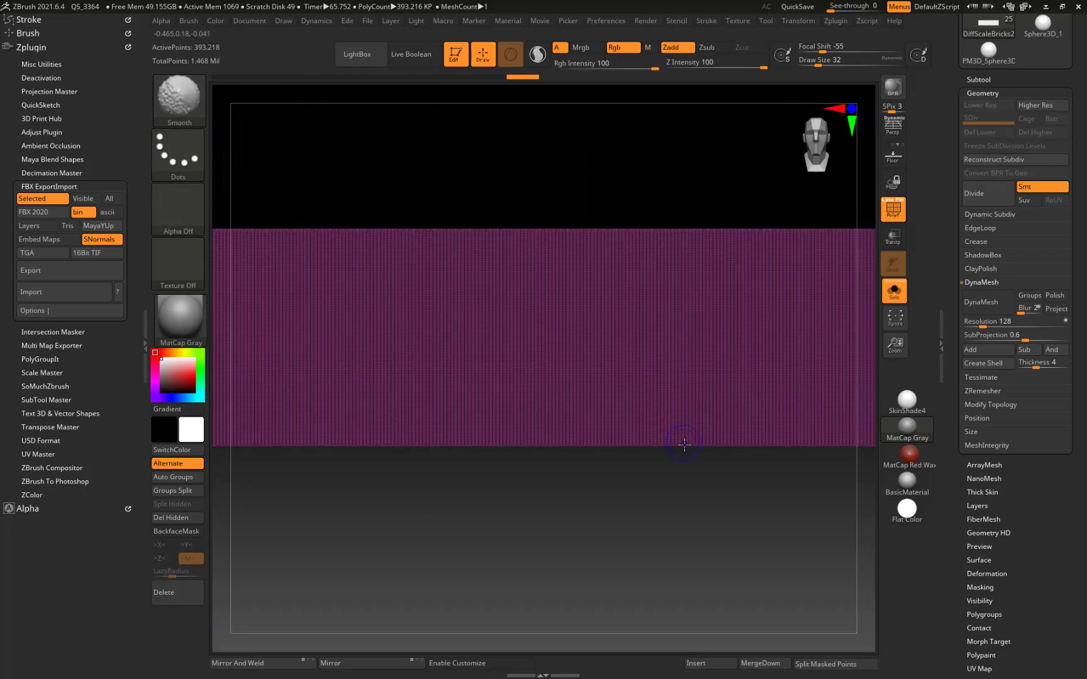
{"action": "key", "text": "shift+f"}
{"action": "left_click_drag", "start_coordinate": [567, 503], "coordinate": [833, 350]}
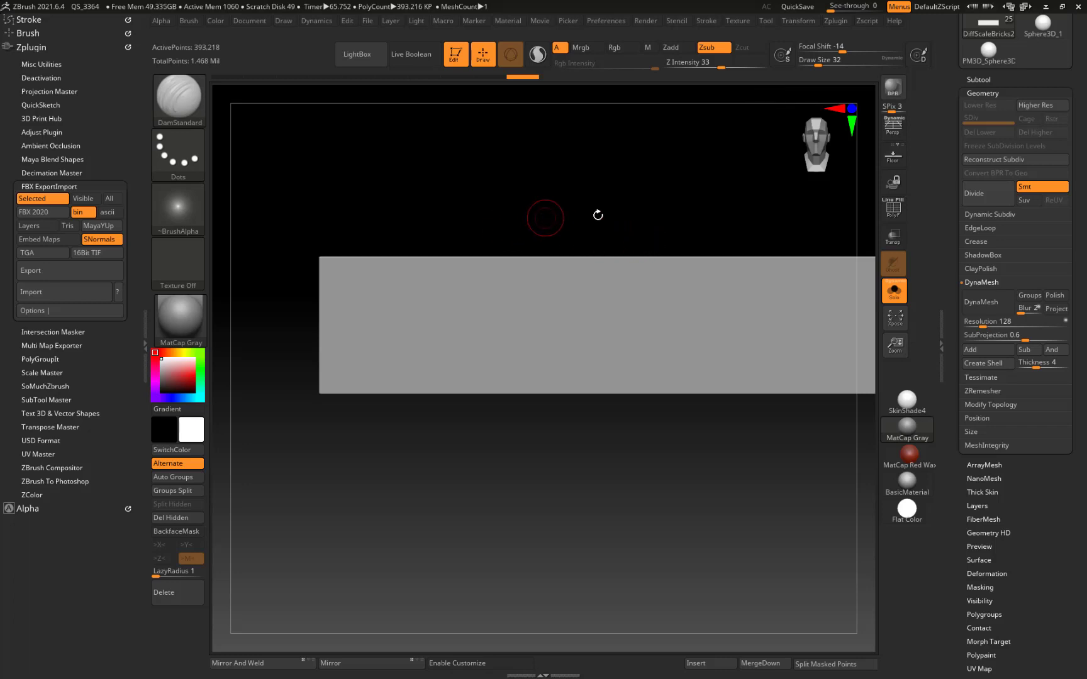
{"action": "mouse_move", "coordinate": [699, 214]}
{"action": "left_mouse_down", "text": "alt"}
{"action": "mouse_move", "coordinate": [536, 199]}
{"action": "mouse_move", "coordinate": [691, 211]}
{"action": "left_mouse_up", "text": "alt"}
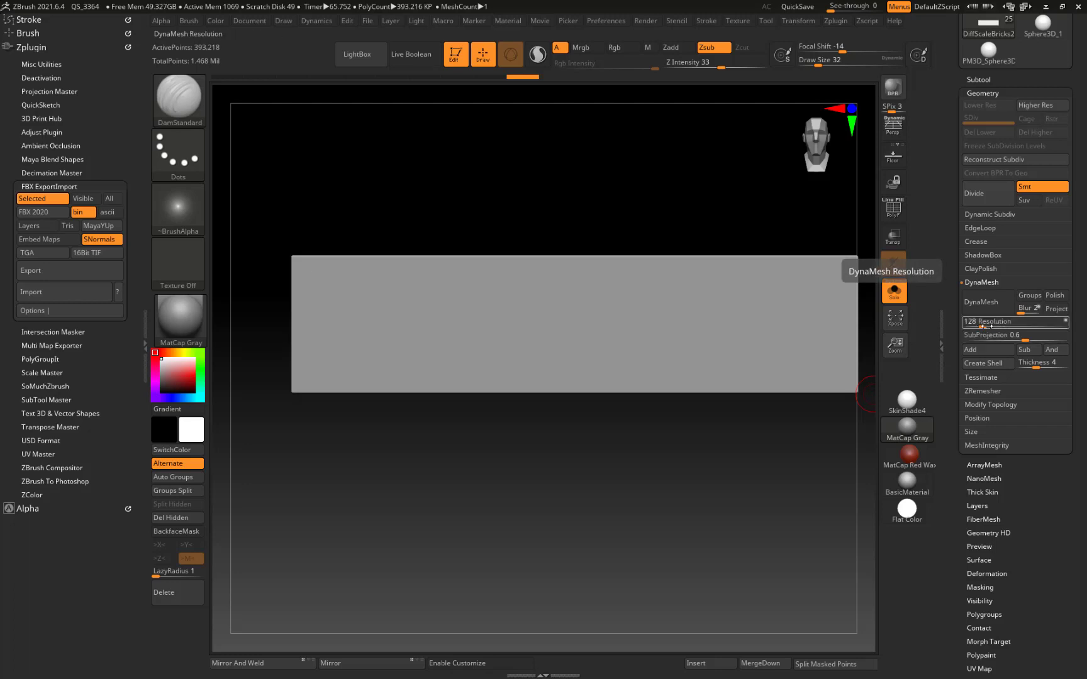
Step: Try DynaMesh on the brick at resolution 2504 with a DamStandard stroke on its front face, and undo both
{"action": "left_click_drag", "start_coordinate": [990, 326], "coordinate": [986, 326]}
{"action": "type", "text": "2"}
{"action": "key", "text": "Return"}
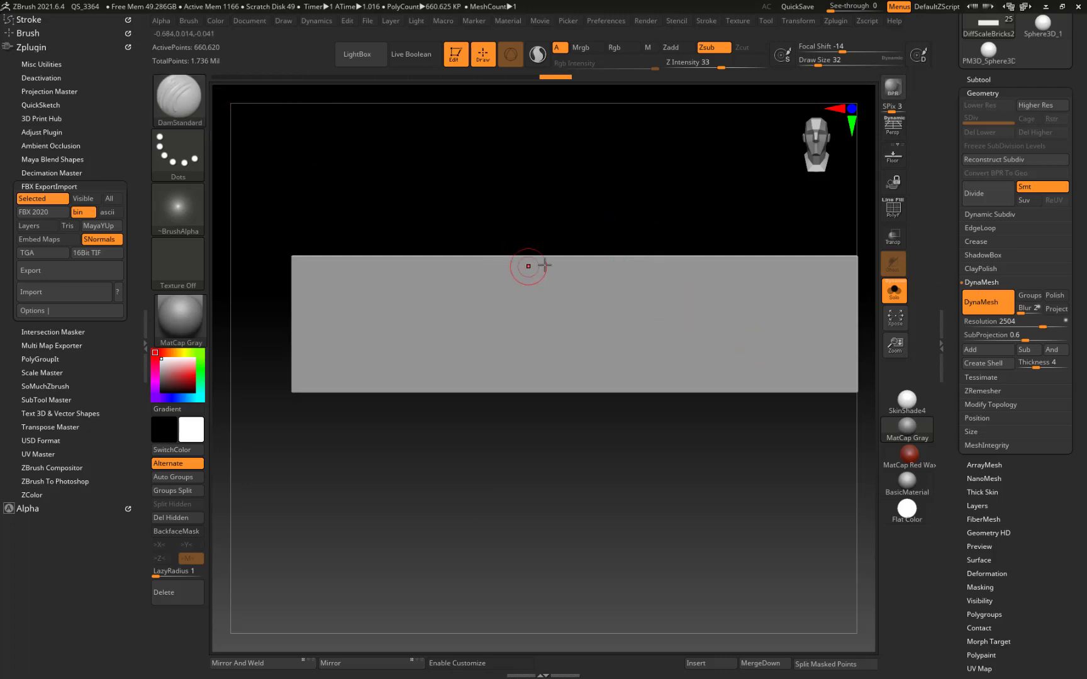
{"action": "mouse_move", "coordinate": [538, 269]}
{"action": "left_mouse_down"}
{"action": "mouse_move", "coordinate": [524, 340]}
{"action": "mouse_move", "coordinate": [475, 269]}
{"action": "mouse_move", "coordinate": [413, 327]}
{"action": "left_mouse_up"}
{"action": "key", "text": "ctrl+z"}
{"action": "key", "text": "ctrl+z"}
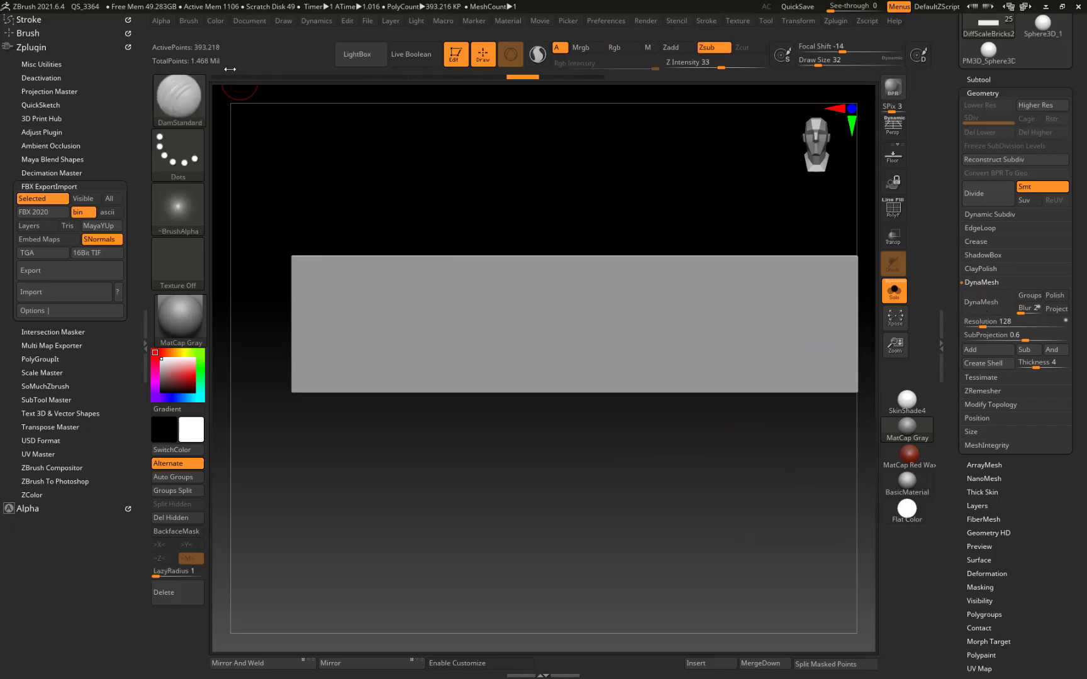
Step: Set the DynaMesh resolution to 2000 and remesh the brick
{"action": "left_click_drag", "start_coordinate": [769, 467], "coordinate": [743, 495], "text": "alt"}
{"action": "mouse_move", "coordinate": [598, 200]}
{"action": "left_mouse_down"}
{"action": "mouse_move", "coordinate": [606, 240]}
{"action": "mouse_move", "coordinate": [624, 243]}
{"action": "mouse_move", "coordinate": [595, 216]}
{"action": "left_mouse_up"}
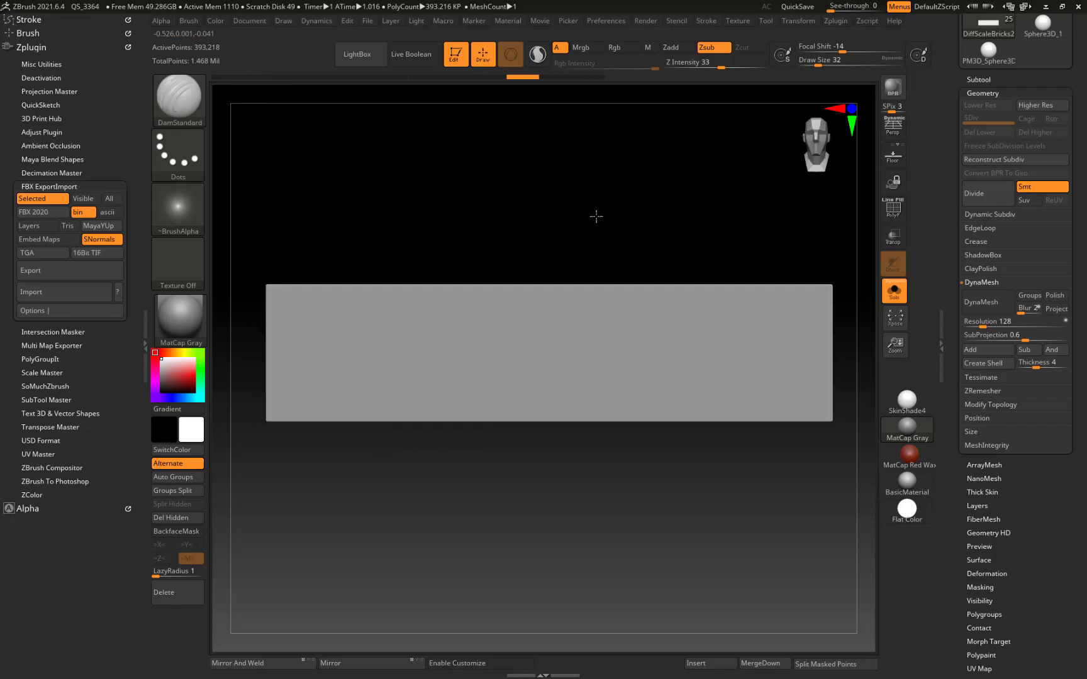
{"action": "left_click", "coordinate": [992, 322]}
{"action": "type", "text": "2000"}
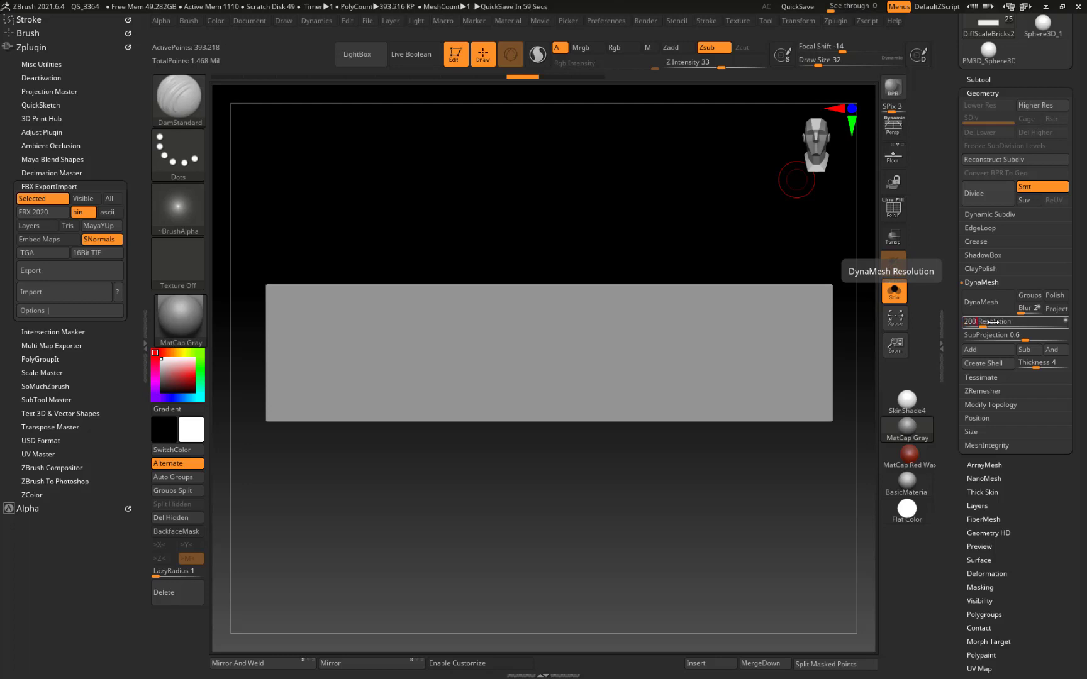
{"action": "key", "text": "Return"}
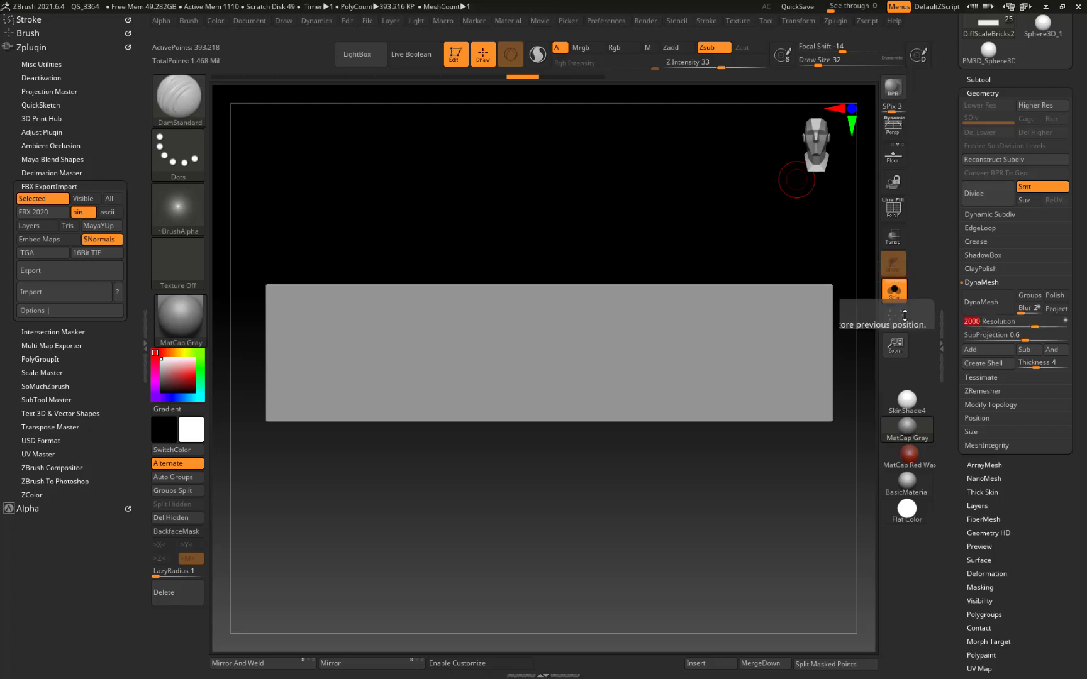
{"action": "left_click", "coordinate": [979, 300]}
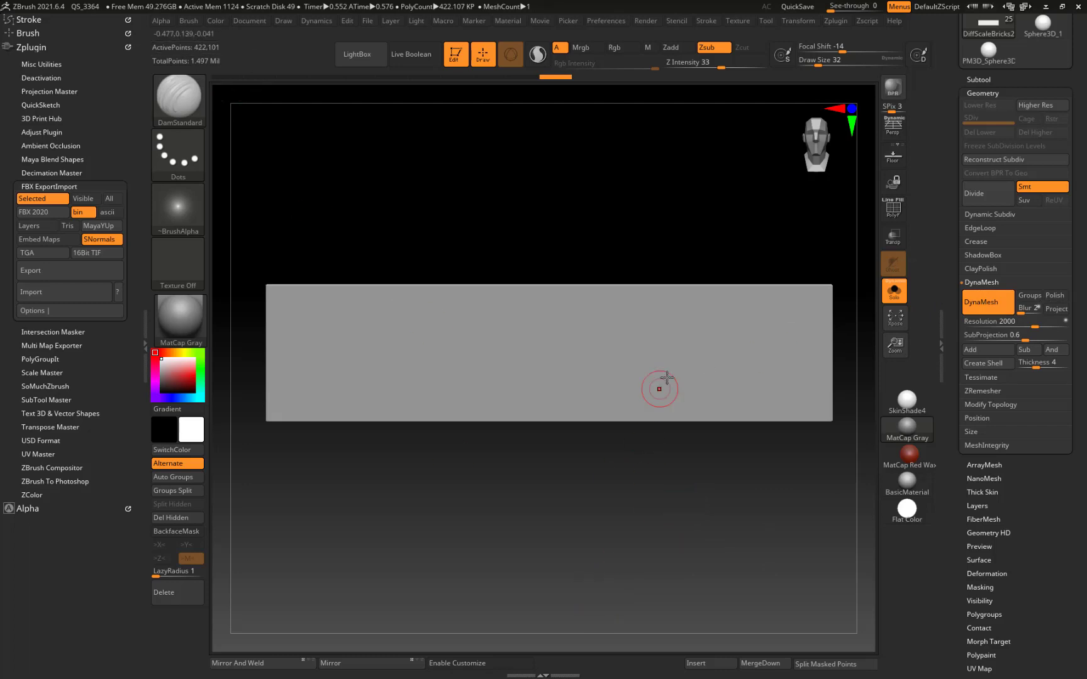
Step: Compare DamStandard strokes on the front face with and without DynaMesh, undoing both strokes and the remesh
{"action": "mouse_move", "coordinate": [682, 383]}
{"action": "left_mouse_down"}
{"action": "mouse_move", "coordinate": [624, 328]}
{"action": "mouse_move", "coordinate": [556, 360]}
{"action": "mouse_move", "coordinate": [502, 318]}
{"action": "mouse_move", "coordinate": [438, 374]}
{"action": "mouse_move", "coordinate": [396, 337]}
{"action": "left_mouse_up"}
{"action": "key", "text": "ctrl+z"}
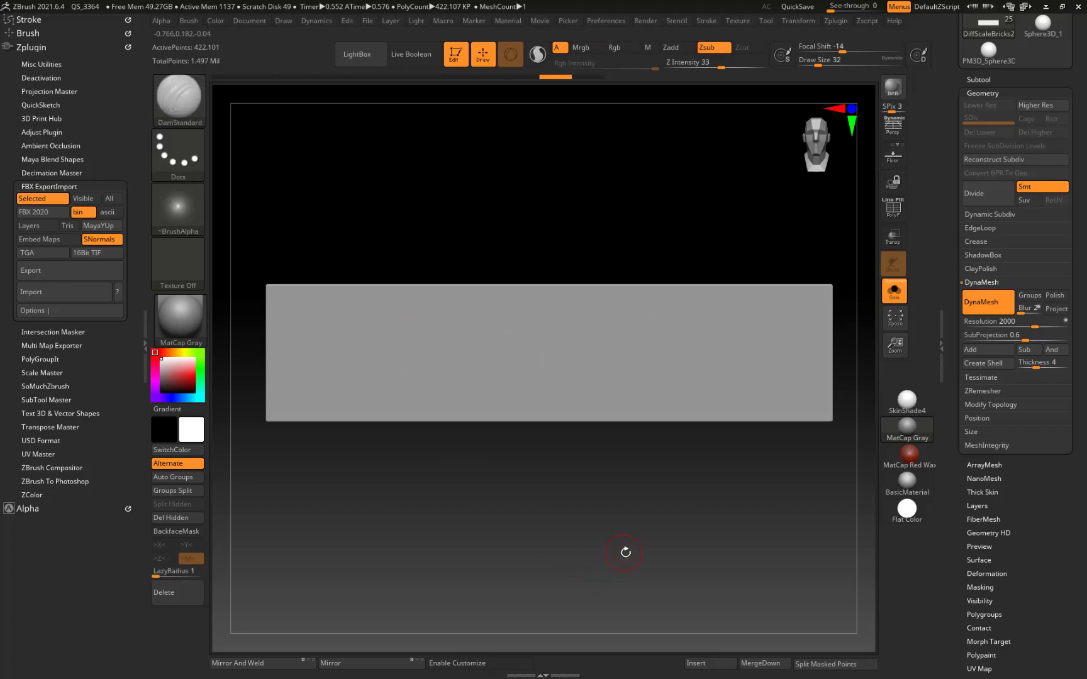
{"action": "key", "text": "ctrl+z"}
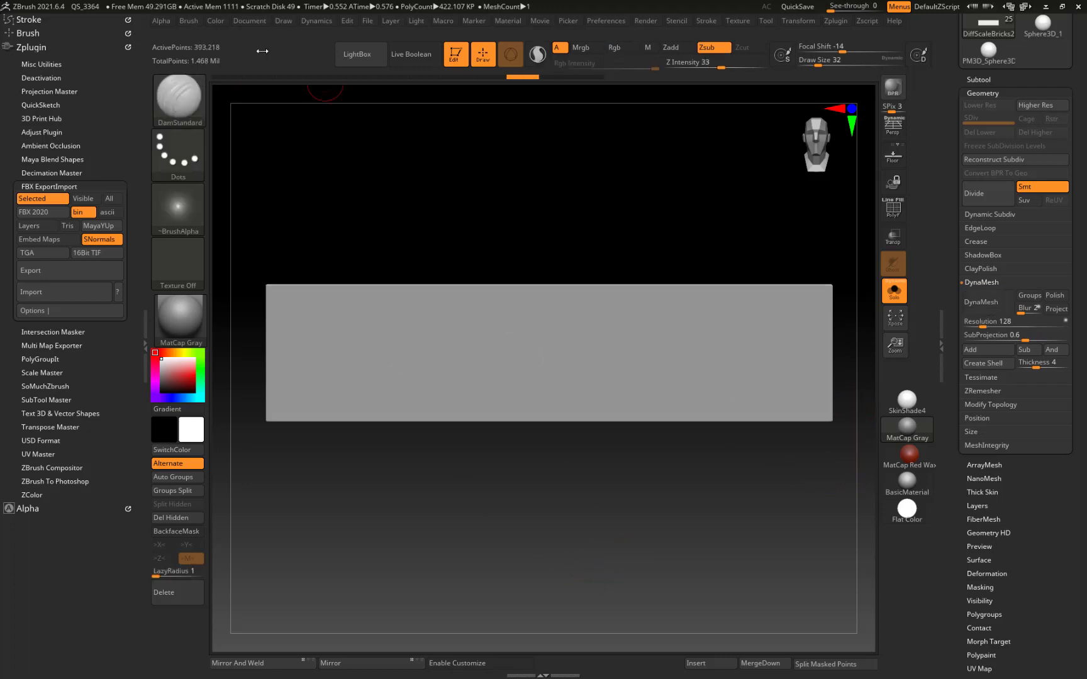
{"action": "mouse_move", "coordinate": [631, 376]}
{"action": "left_mouse_down"}
{"action": "mouse_move", "coordinate": [628, 354]}
{"action": "mouse_move", "coordinate": [582, 369]}
{"action": "mouse_move", "coordinate": [532, 313]}
{"action": "mouse_move", "coordinate": [507, 338]}
{"action": "left_mouse_up"}
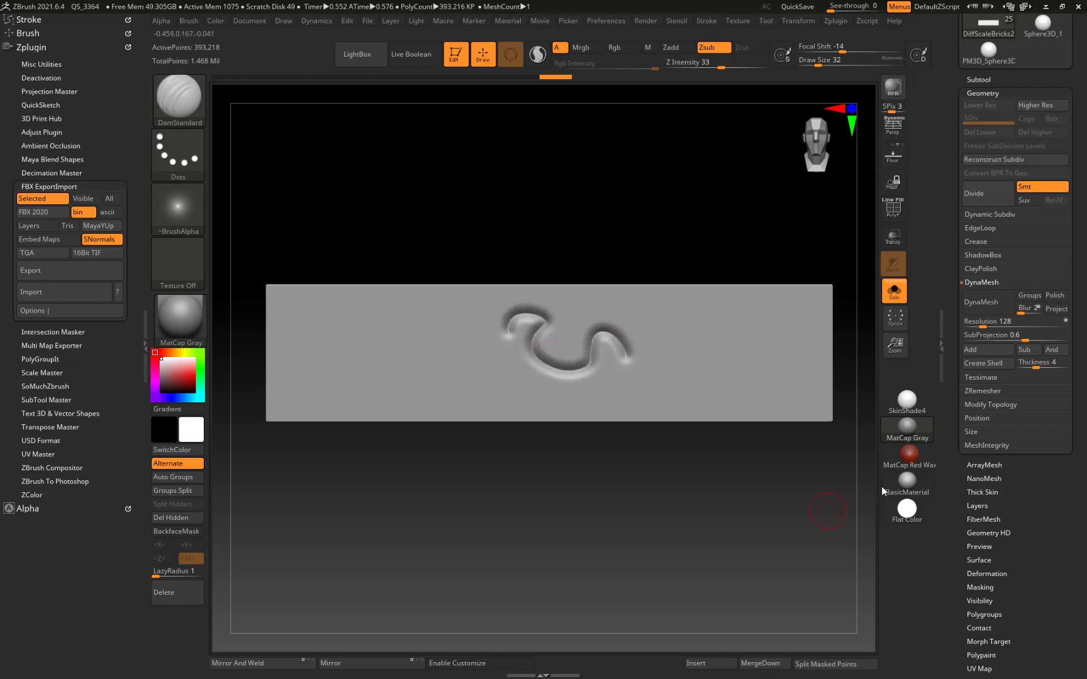
{"action": "key", "text": "ctrl+z"}
Step: Set SubProjection to 0.33333 and DynaMesh the brick at resolution 2000
{"action": "left_click", "coordinate": [999, 338]}
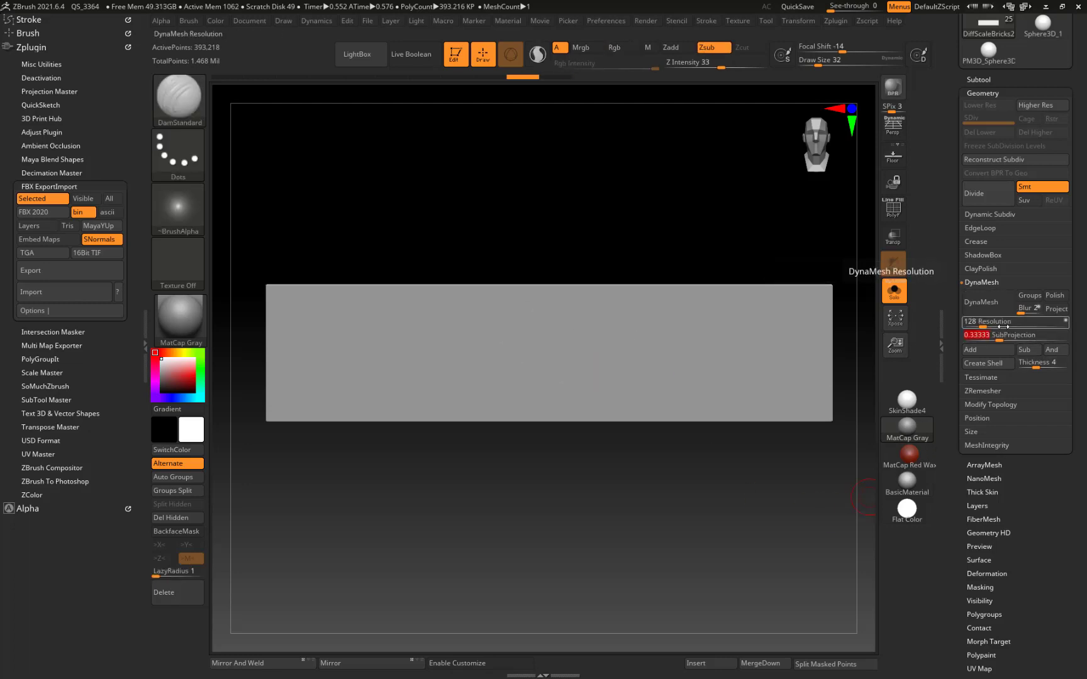
{"action": "left_click", "coordinate": [997, 323]}
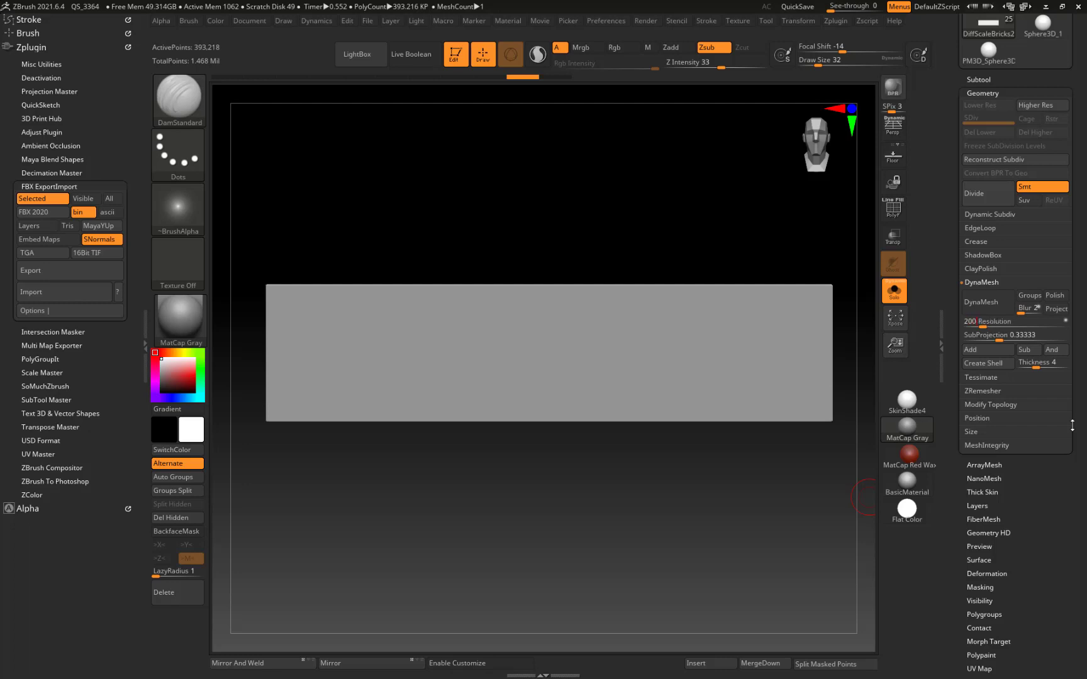
{"action": "type", "text": "2000"}
{"action": "left_click", "coordinate": [988, 302]}
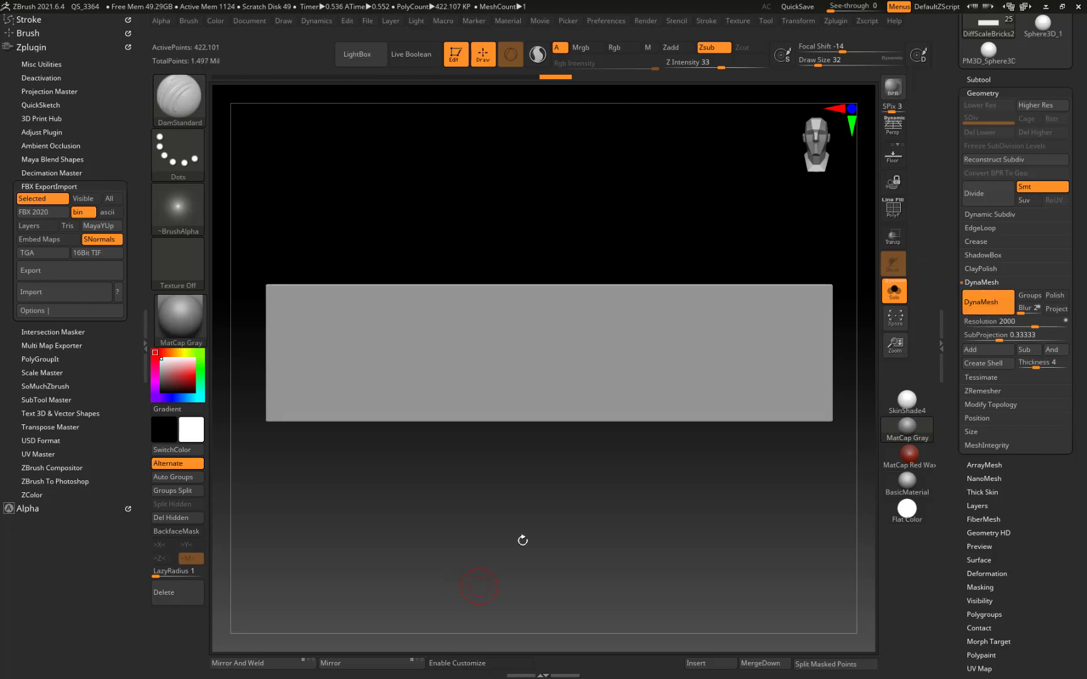
Step: Try a wavy DamStandard stroke on the front face of the DynaMeshed brick and undo it
{"action": "mouse_move", "coordinate": [604, 364]}
{"action": "left_mouse_down"}
{"action": "mouse_move", "coordinate": [544, 357]}
{"action": "mouse_move", "coordinate": [484, 331]}
{"action": "mouse_move", "coordinate": [440, 358]}
{"action": "left_mouse_up"}
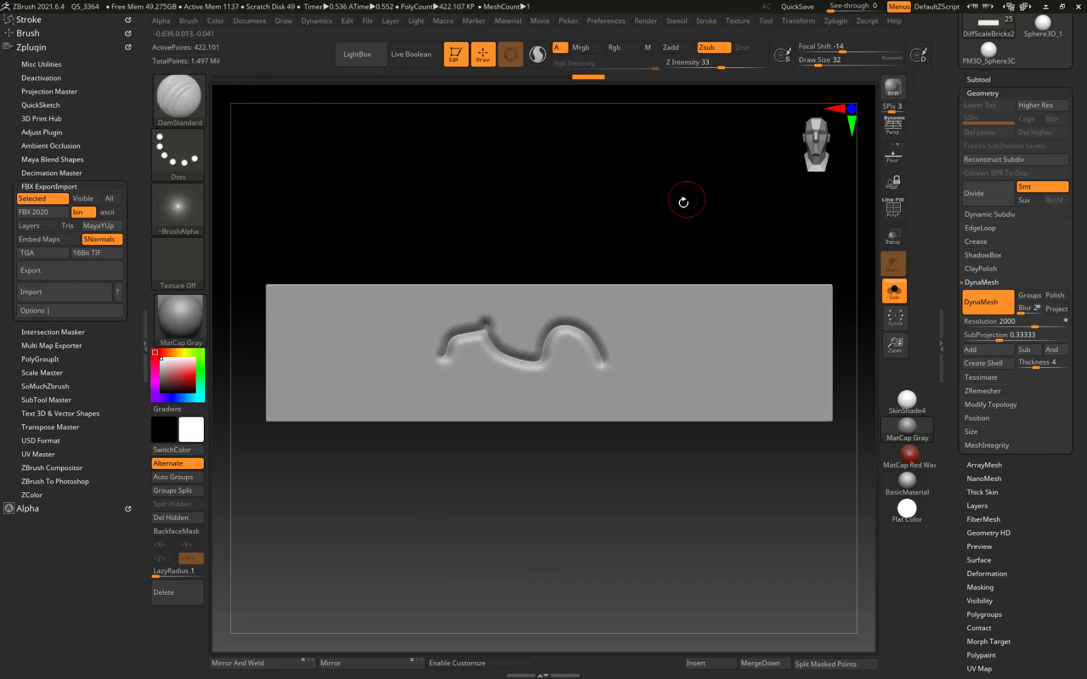
{"action": "key", "text": "ctrl+z"}
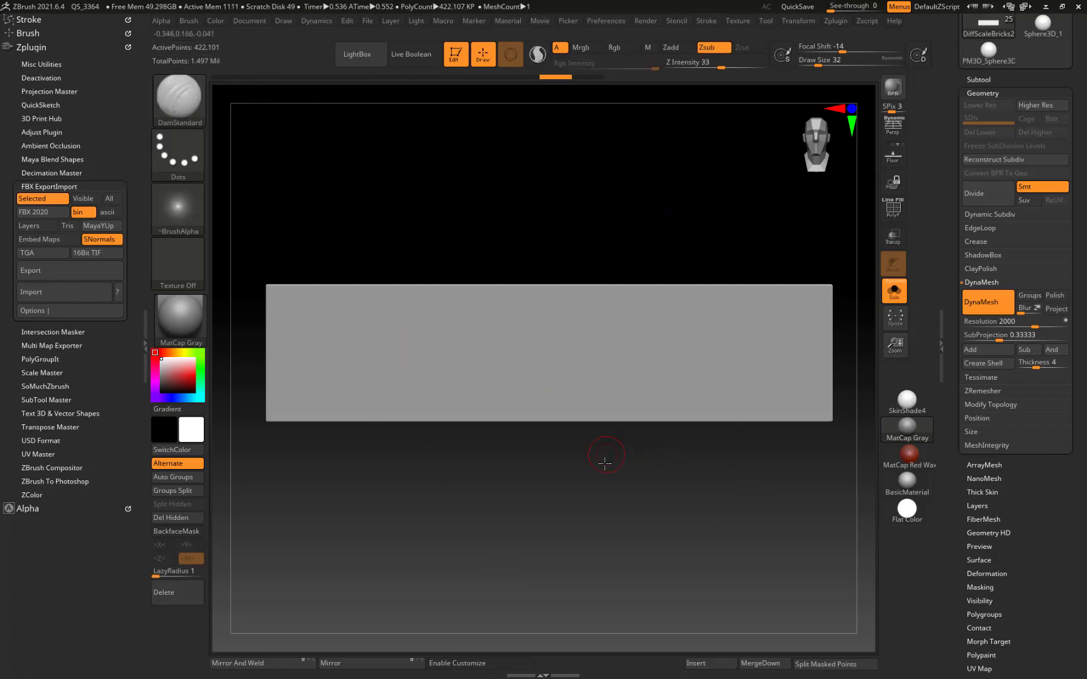
{"action": "mouse_move", "coordinate": [605, 464]}
{"action": "left_mouse_down"}
{"action": "mouse_move", "coordinate": [592, 480]}
{"action": "mouse_move", "coordinate": [606, 454]}
{"action": "left_mouse_up"}
{"action": "left_click_drag", "start_coordinate": [740, 515], "coordinate": [592, 492]}
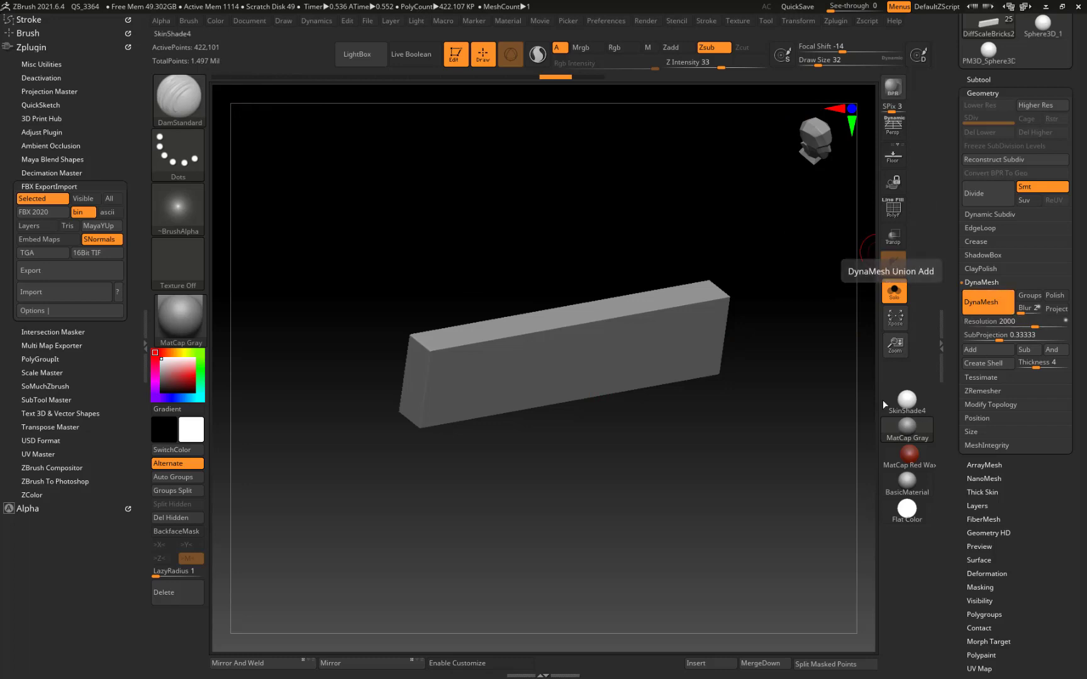
{"action": "left_click_drag", "start_coordinate": [693, 484], "coordinate": [685, 484]}
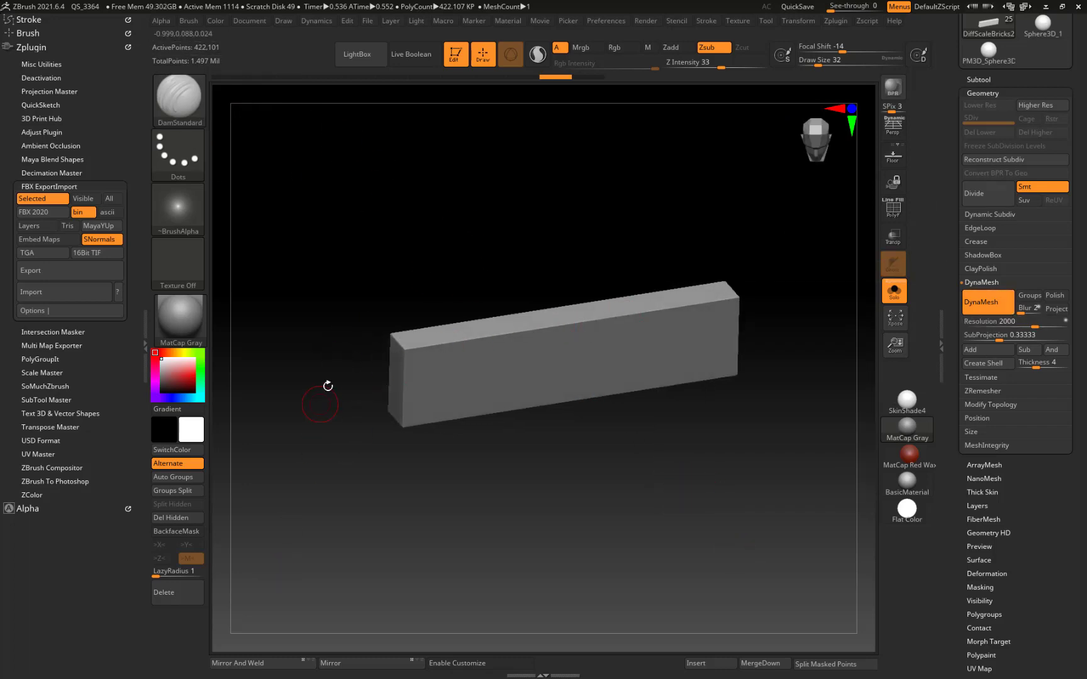
{"action": "mouse_move", "coordinate": [327, 387]}
{"action": "left_mouse_down"}
{"action": "mouse_move", "coordinate": [332, 328]}
{"action": "mouse_move", "coordinate": [341, 385]}
{"action": "left_mouse_up"}
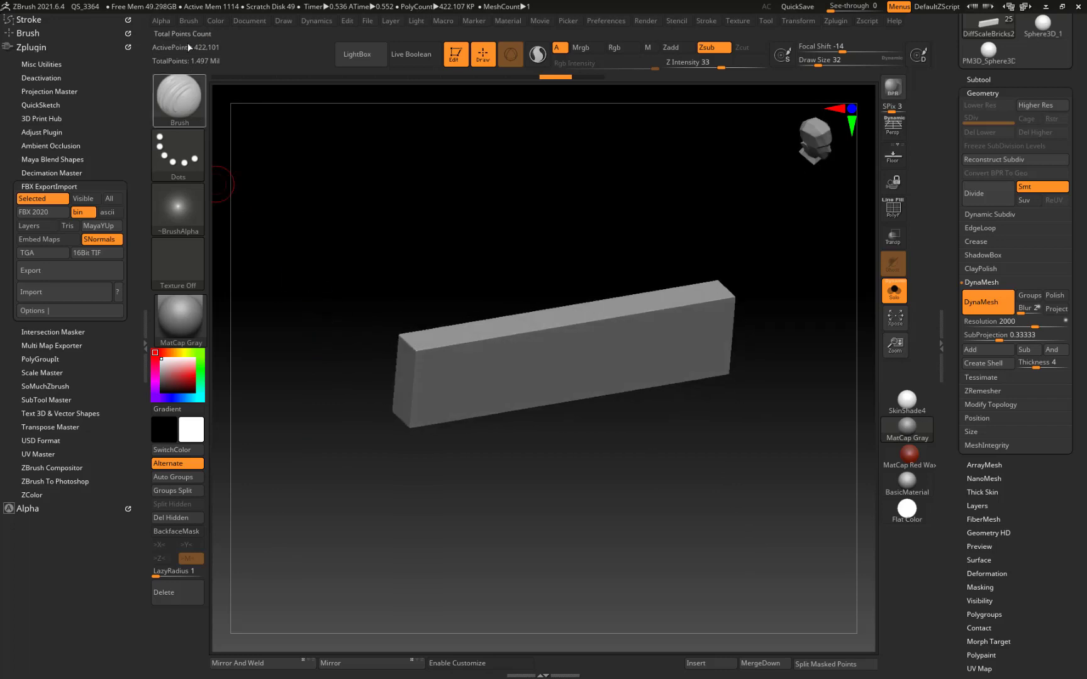
Step: Switch to the TrimDynamic brush and bring one end of the brick into close view
{"action": "left_click", "coordinate": [177, 113]}
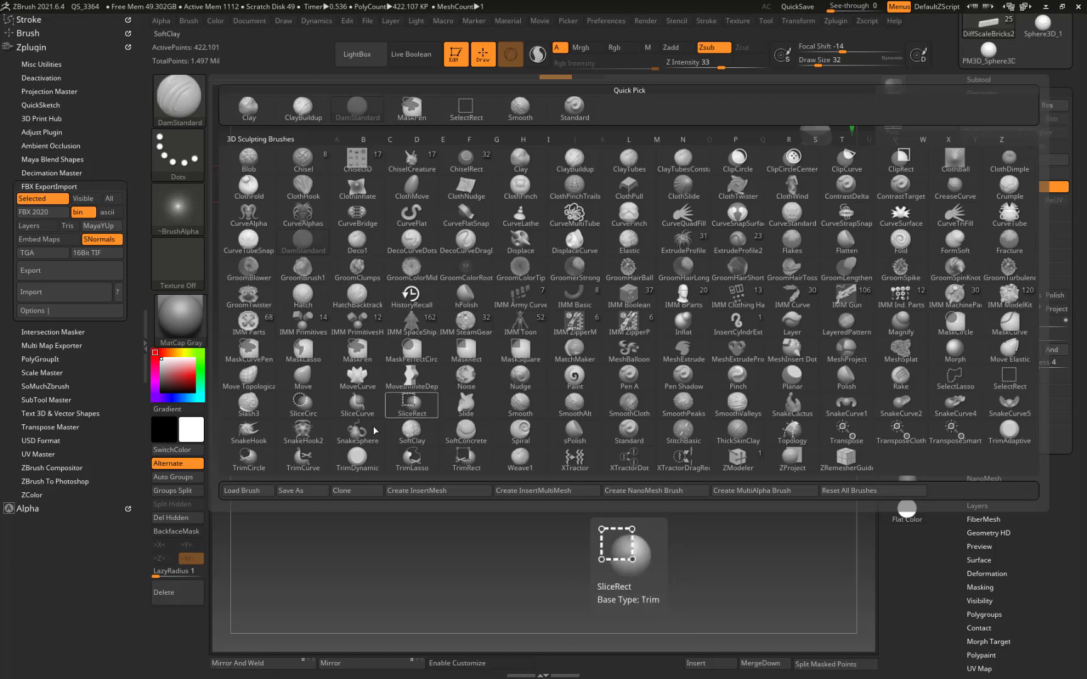
{"action": "key", "text": "t"}
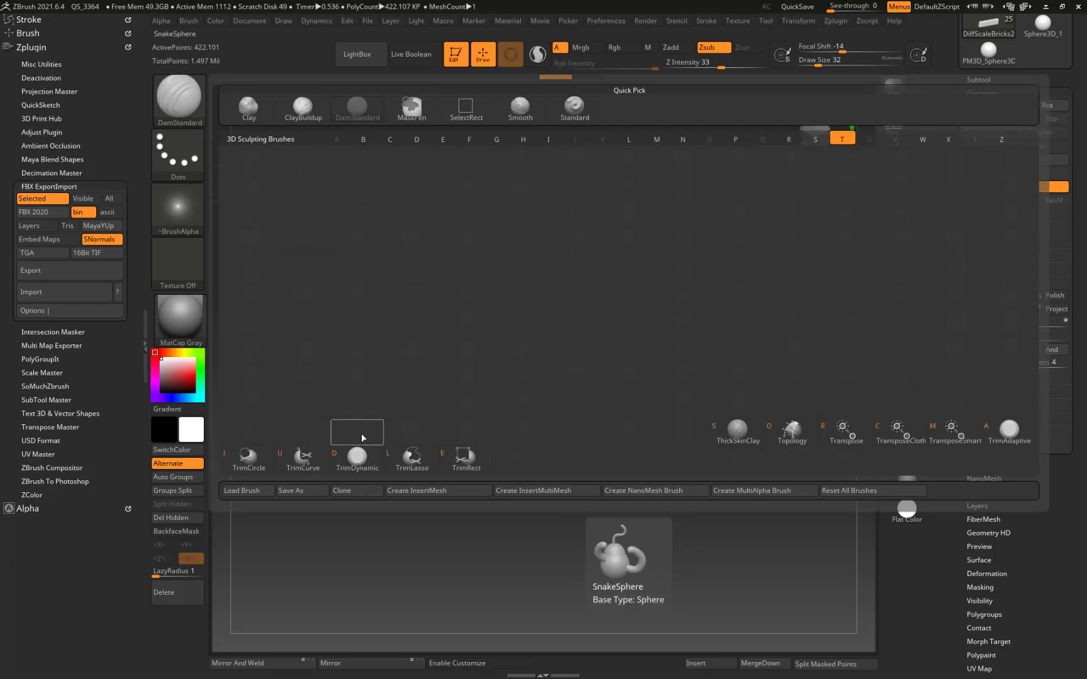
{"action": "left_click", "coordinate": [356, 459]}
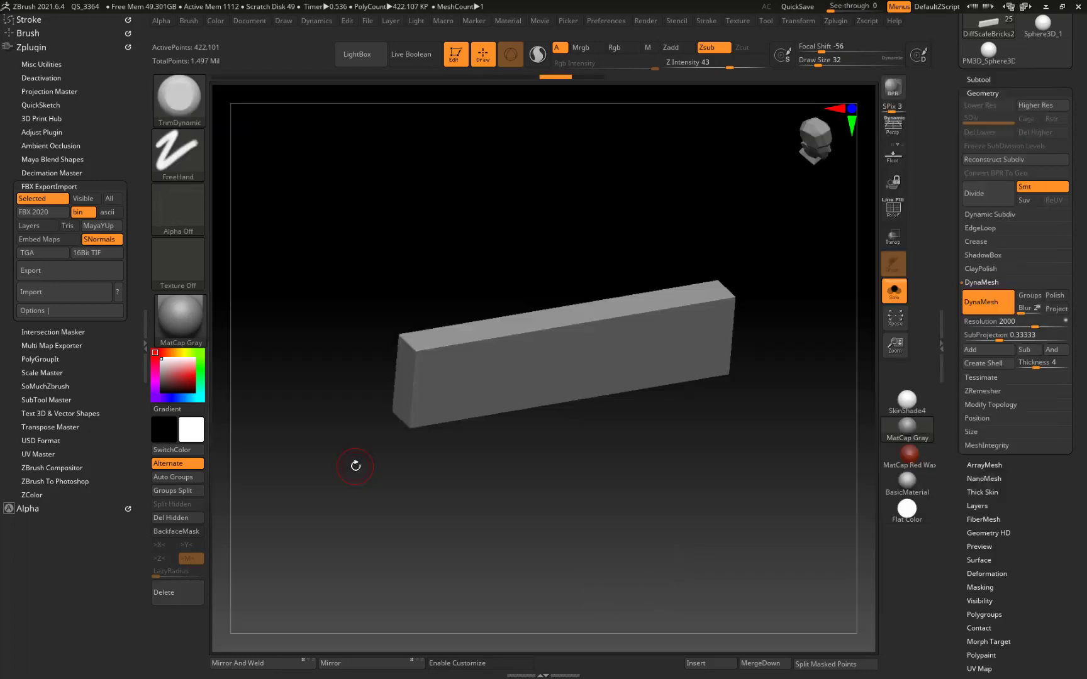
{"action": "left_click_drag", "start_coordinate": [322, 271], "coordinate": [328, 335], "text": "alt"}
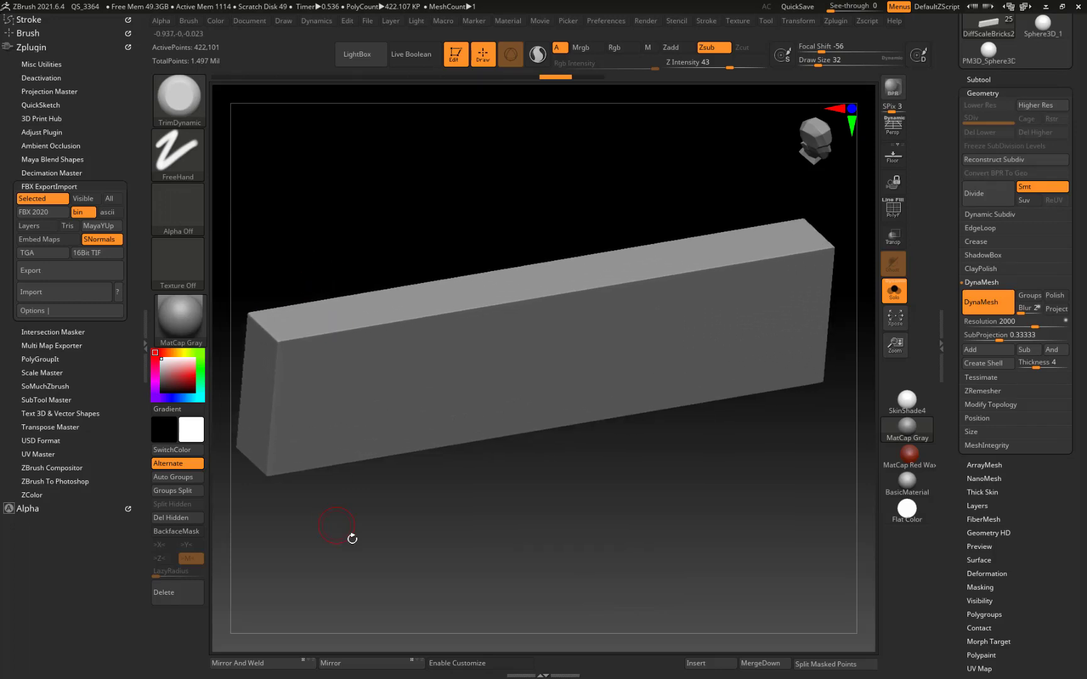
{"action": "left_click_drag", "start_coordinate": [352, 539], "coordinate": [395, 556], "text": "alt"}
Step: Bevel the edges and corners at one end of the brick with TrimDynamic and update the DynaMesh
{"action": "left_click_drag", "start_coordinate": [365, 236], "coordinate": [380, 361]}
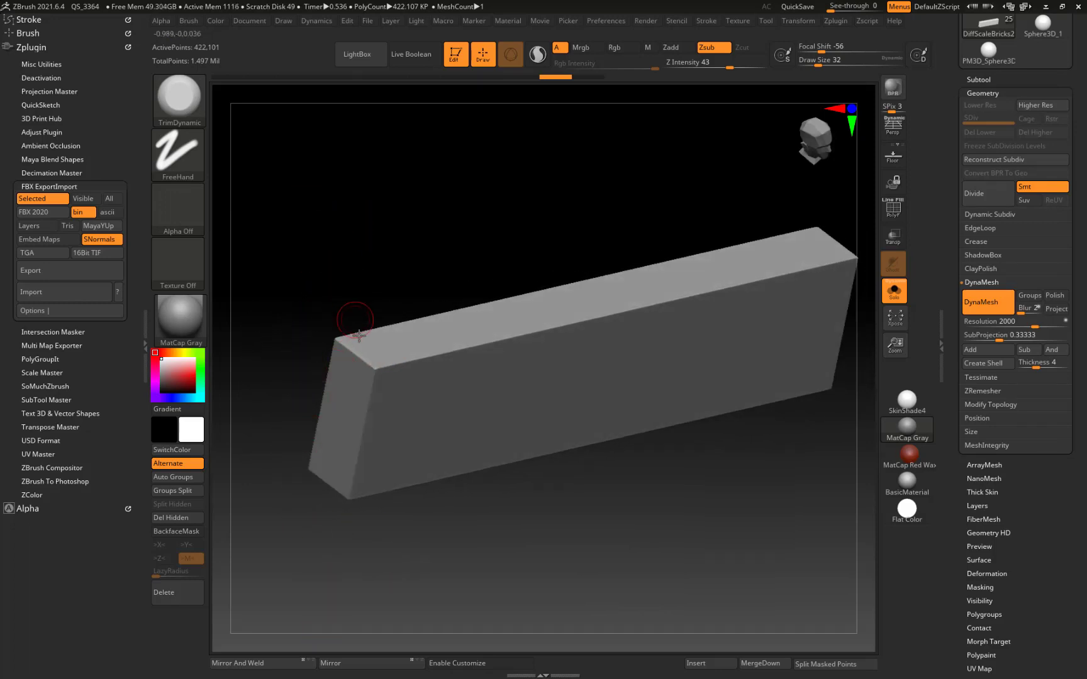
{"action": "key", "text": "shift"}
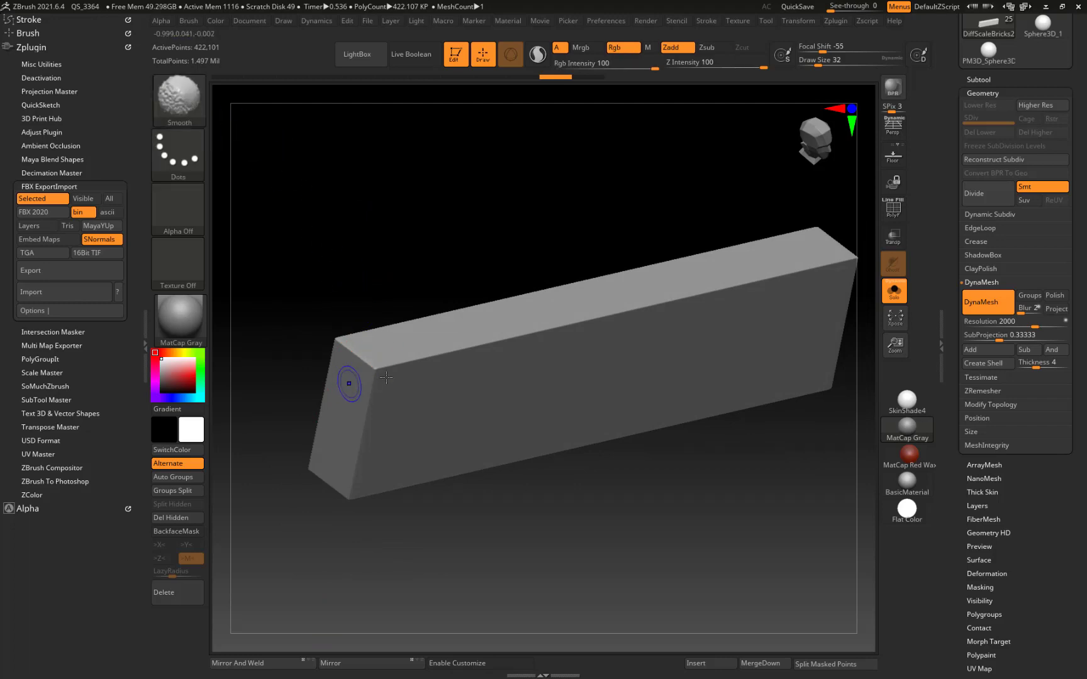
{"action": "mouse_move", "coordinate": [322, 259]}
{"action": "left_mouse_down"}
{"action": "mouse_move", "coordinate": [303, 238]}
{"action": "mouse_move", "coordinate": [314, 237]}
{"action": "mouse_move", "coordinate": [315, 269]}
{"action": "mouse_move", "coordinate": [304, 378]}
{"action": "mouse_move", "coordinate": [267, 359]}
{"action": "left_mouse_up"}
{"action": "key", "text": "ctrl"}
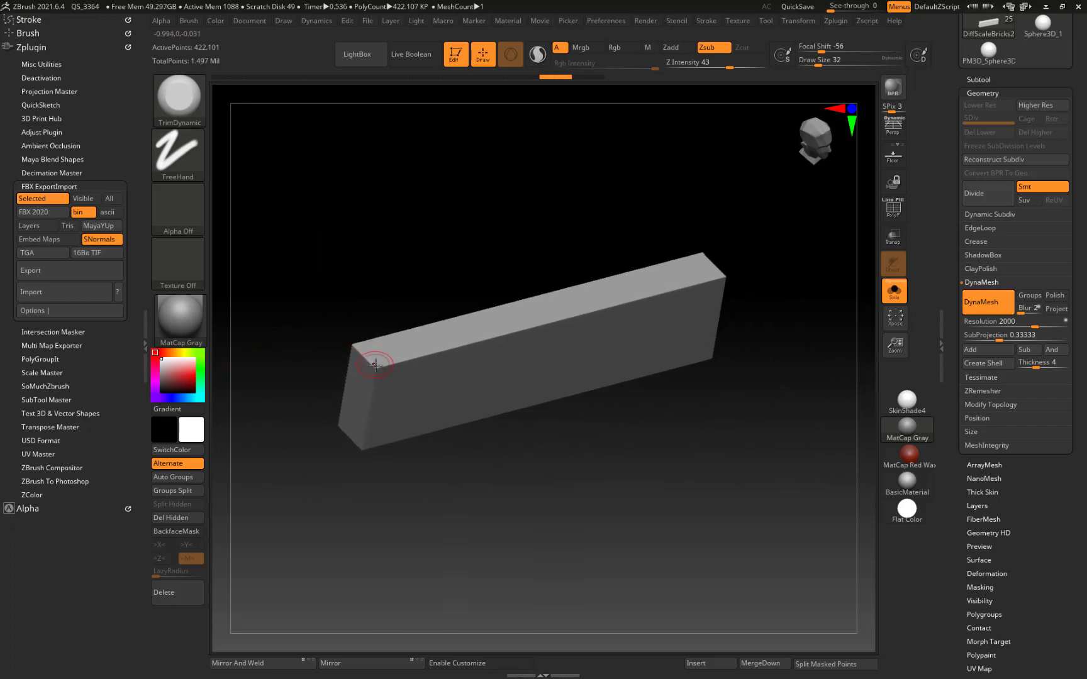
{"action": "left_click_drag", "start_coordinate": [287, 297], "coordinate": [235, 290], "text": "alt"}
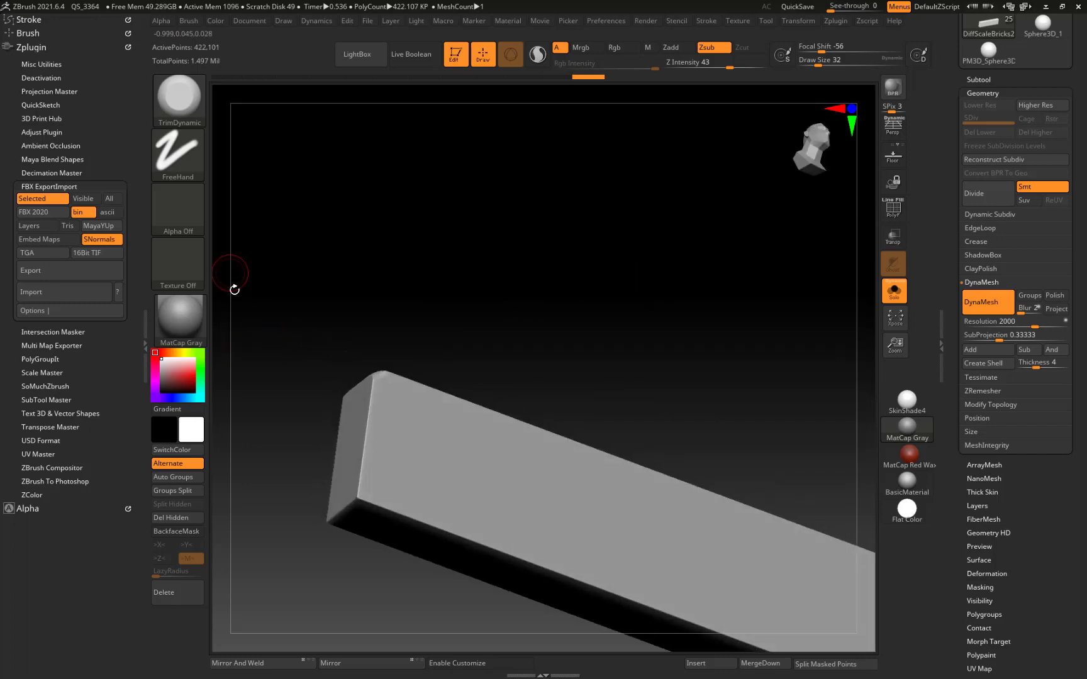
{"action": "mouse_move", "coordinate": [356, 504]}
{"action": "left_mouse_down"}
{"action": "mouse_move", "coordinate": [341, 513]}
{"action": "mouse_move", "coordinate": [361, 495]}
{"action": "mouse_move", "coordinate": [374, 415]}
{"action": "mouse_move", "coordinate": [368, 481]}
{"action": "left_mouse_up"}
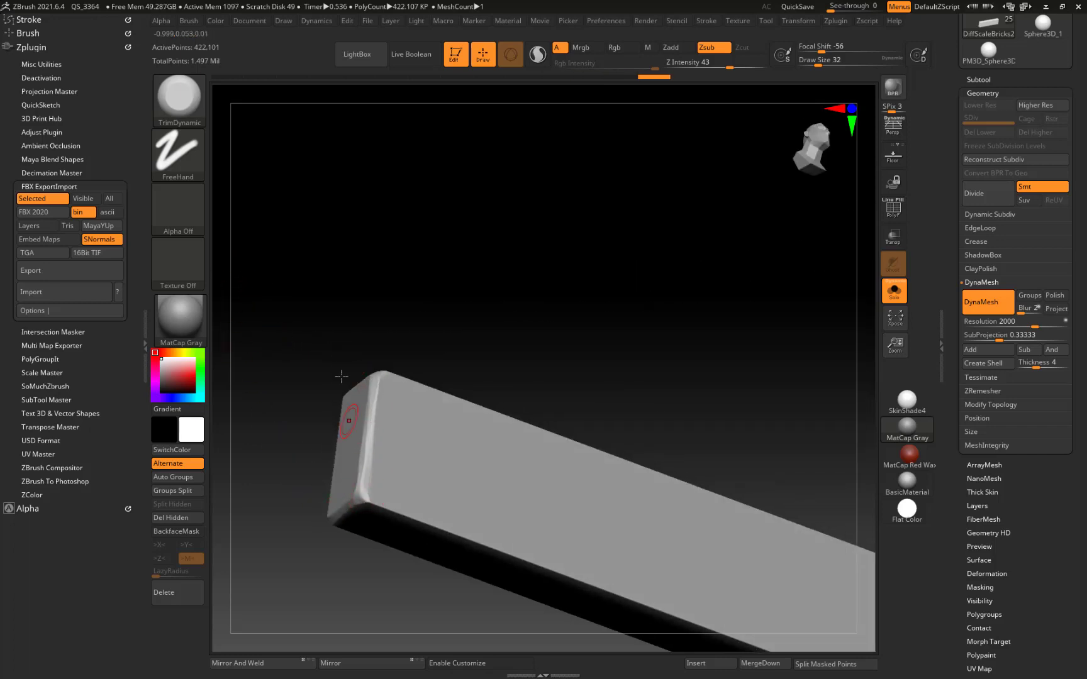
{"action": "left_click_drag", "start_coordinate": [330, 245], "coordinate": [330, 355]}
{"action": "mouse_move", "coordinate": [364, 260]}
{"action": "left_mouse_down"}
{"action": "mouse_move", "coordinate": [346, 248]}
{"action": "mouse_move", "coordinate": [352, 242]}
{"action": "left_mouse_up"}
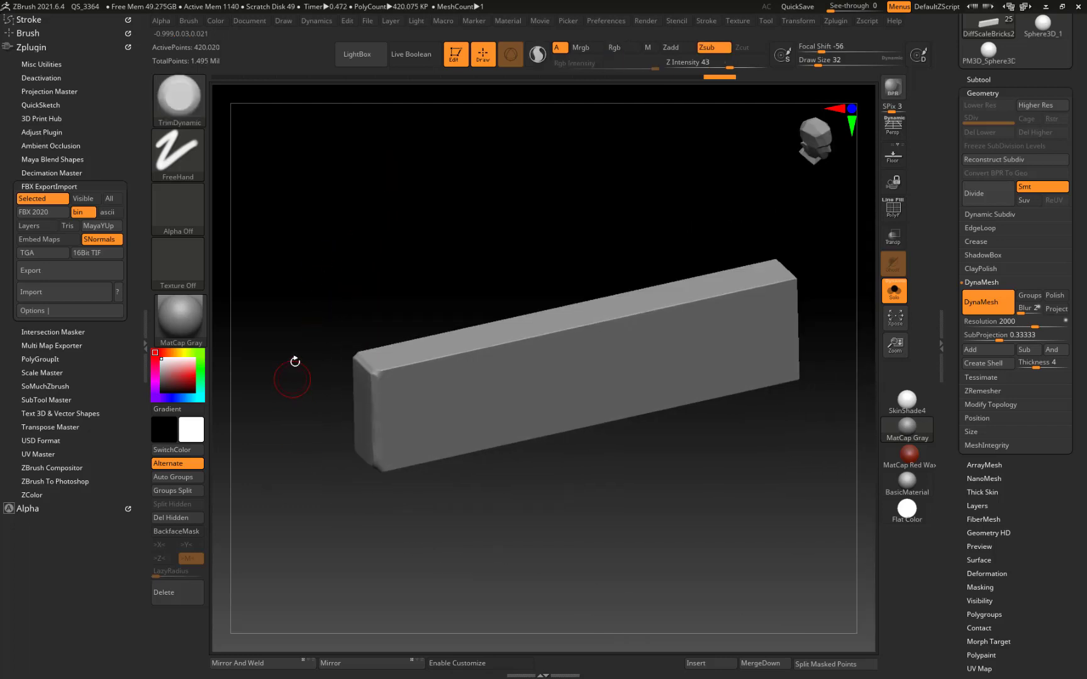
Step: Bevel the long upper edge of the brick's front face with a thin TrimDynamic stroke at Draw Size 32
{"action": "left_click_drag", "start_coordinate": [296, 362], "coordinate": [299, 328]}
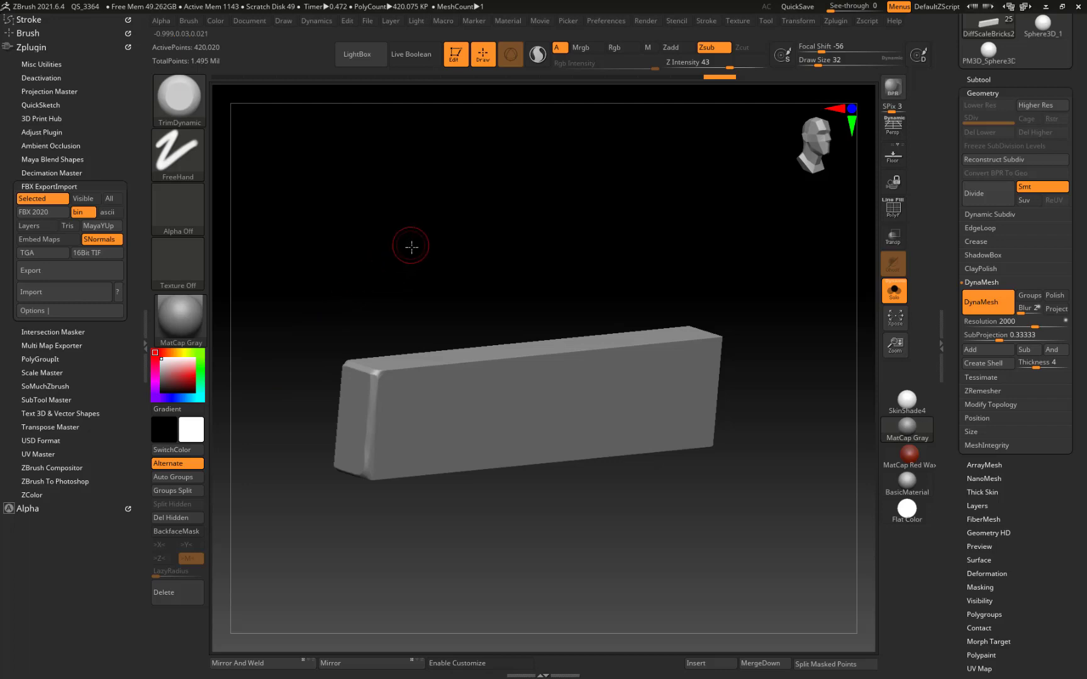
{"action": "left_click_drag", "start_coordinate": [408, 245], "coordinate": [390, 340], "text": "alt"}
{"action": "left_click_drag", "start_coordinate": [457, 248], "coordinate": [389, 331]}
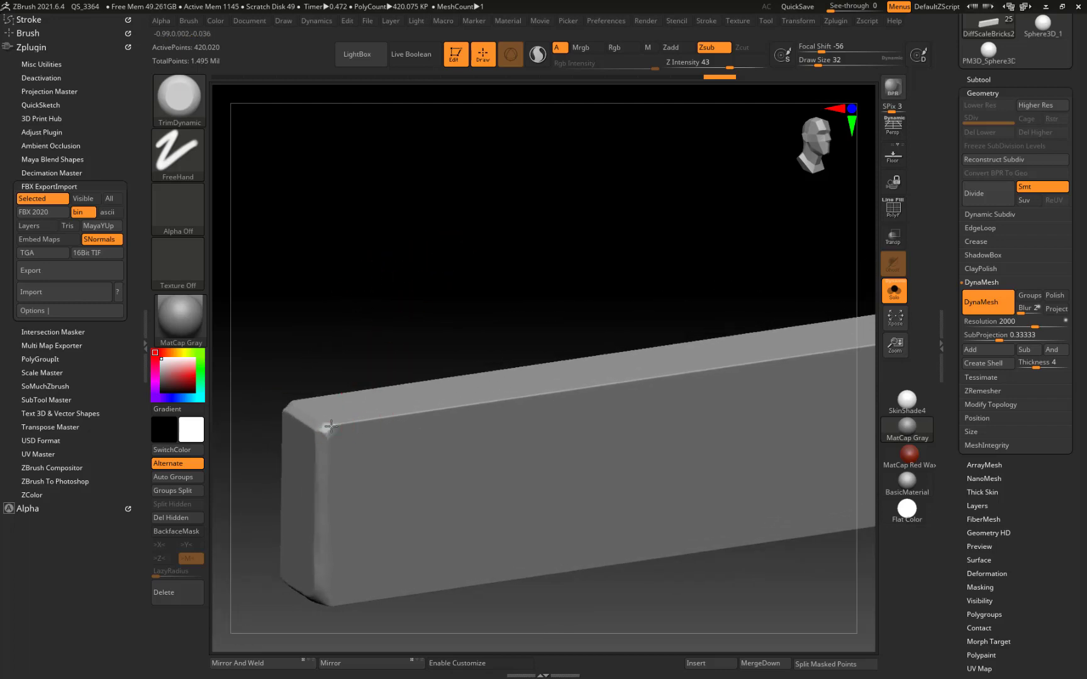
{"action": "left_click_drag", "start_coordinate": [566, 392], "coordinate": [740, 368]}
Step: Try a wider TrimDynamic pass along the upper front edge with an enlarged brush, and undo it
{"action": "key", "text": "]"}
{"action": "key", "text": "]"}
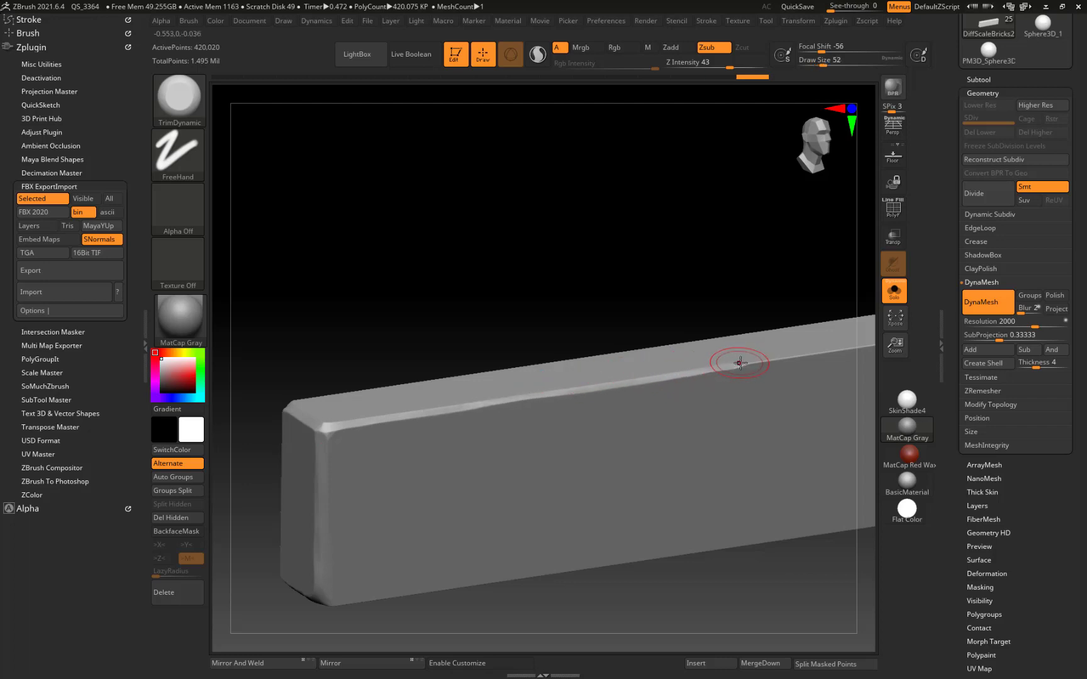
{"action": "left_click_drag", "start_coordinate": [747, 363], "coordinate": [317, 418]}
{"action": "key", "text": "ctrl+z"}
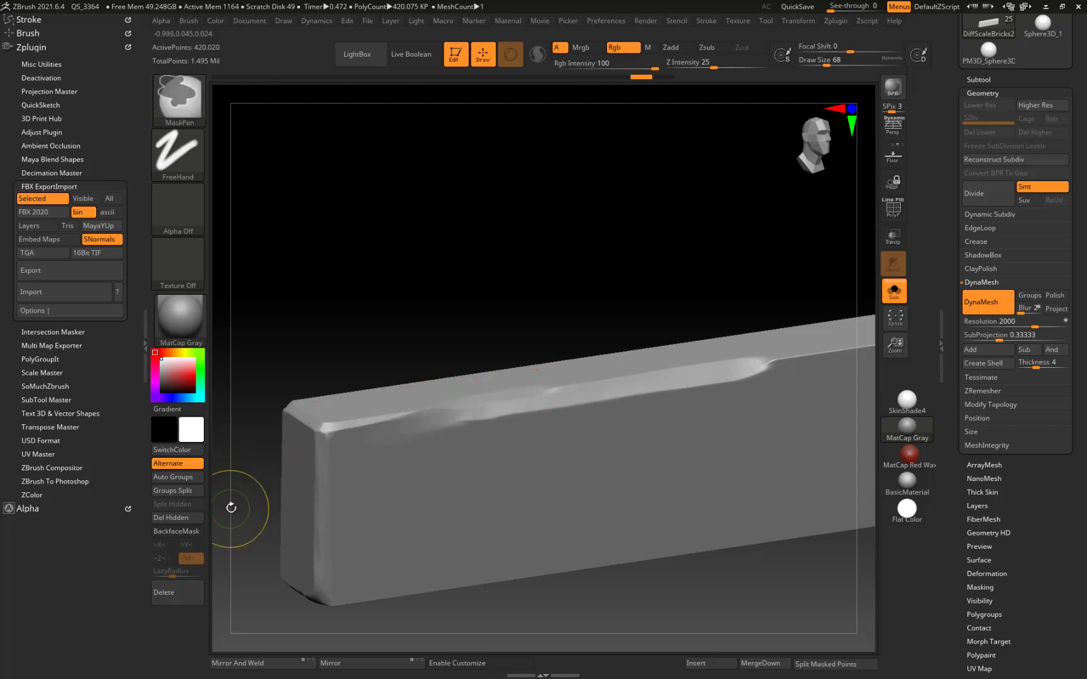
{"action": "key", "text": "ctrl+z"}
{"action": "key", "text": "ctrl+z"}
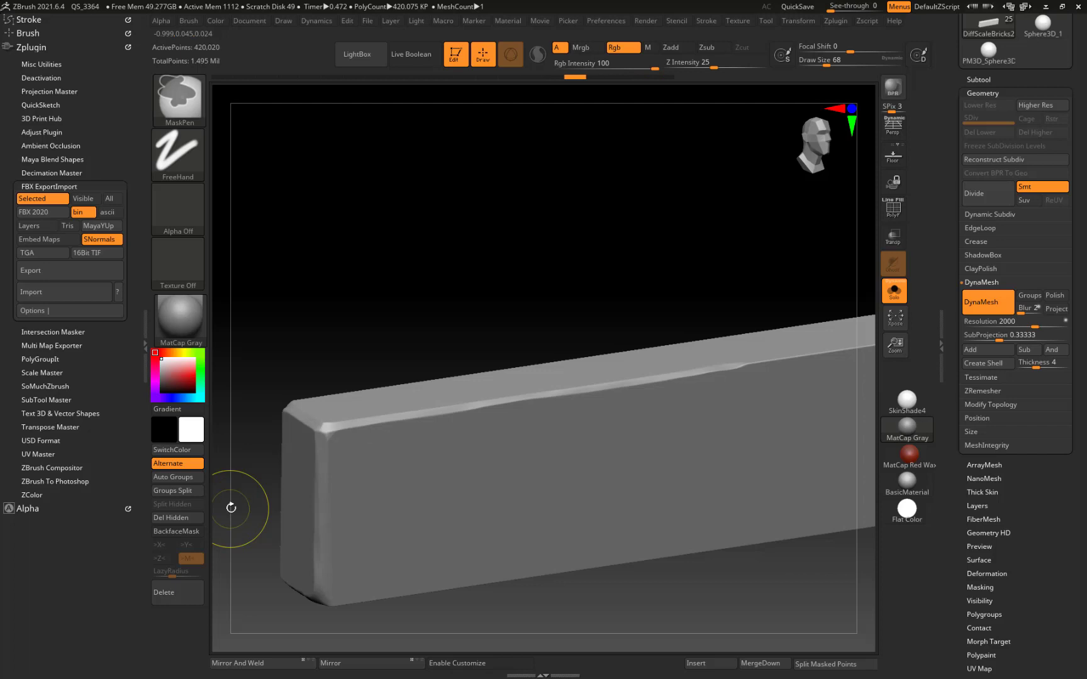
Step: Widen the bevel along the whole upper front edge with TrimDynamic at Draw Size 68
{"action": "left_click_drag", "start_coordinate": [350, 277], "coordinate": [352, 211], "text": "alt"}
{"action": "left_click_drag", "start_coordinate": [385, 299], "coordinate": [344, 322], "text": "alt"}
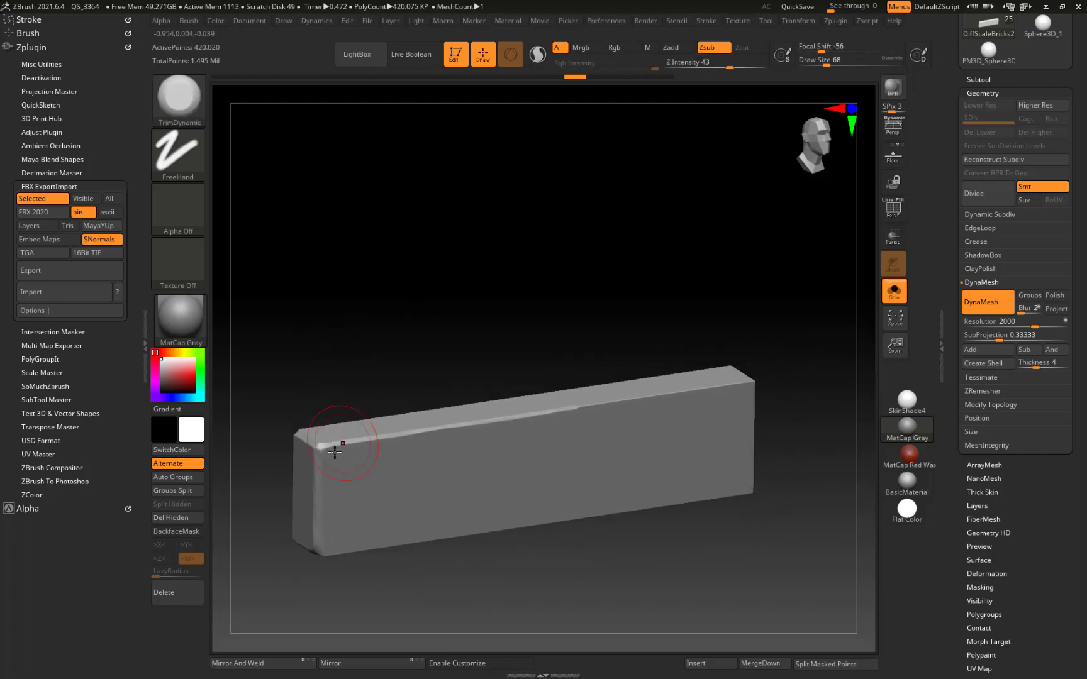
{"action": "left_click_drag", "start_coordinate": [320, 448], "coordinate": [690, 394]}
{"action": "mouse_move", "coordinate": [354, 332]}
{"action": "left_mouse_down"}
{"action": "mouse_move", "coordinate": [286, 371]}
{"action": "mouse_move", "coordinate": [277, 415]}
{"action": "left_mouse_up"}
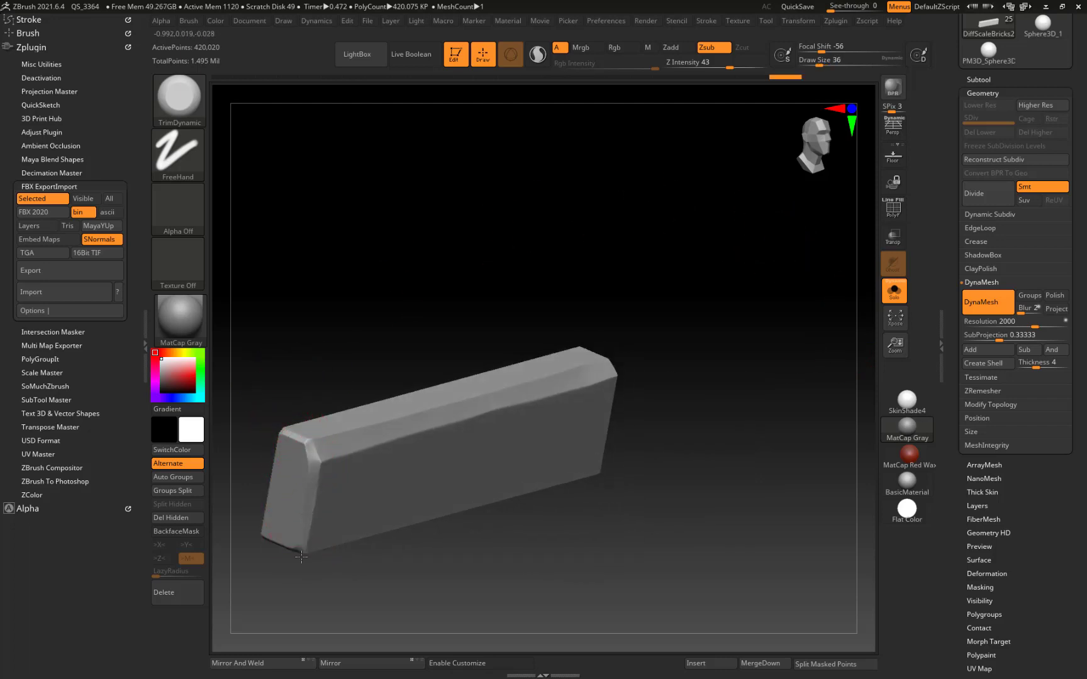
Step: Trim the upper corners at the brick's near end at Draw Size 36
{"action": "left_click_drag", "start_coordinate": [250, 357], "coordinate": [267, 413]}
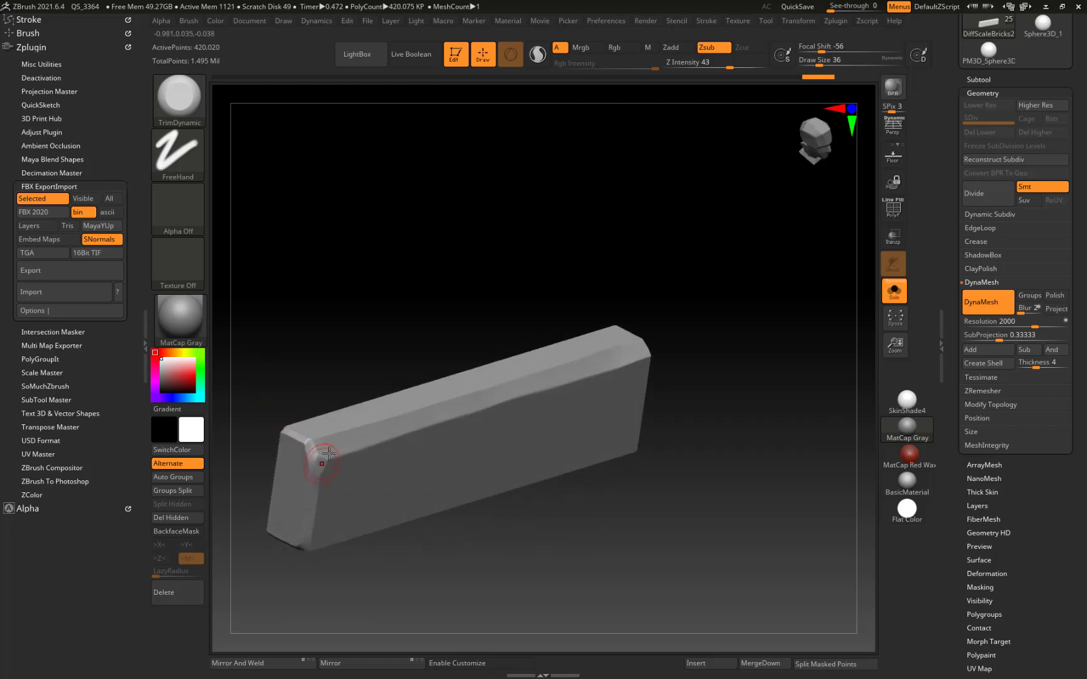
{"action": "left_click_drag", "start_coordinate": [329, 453], "coordinate": [329, 449]}
{"action": "left_click_drag", "start_coordinate": [326, 451], "coordinate": [307, 442]}
{"action": "left_click_drag", "start_coordinate": [320, 358], "coordinate": [289, 434]}
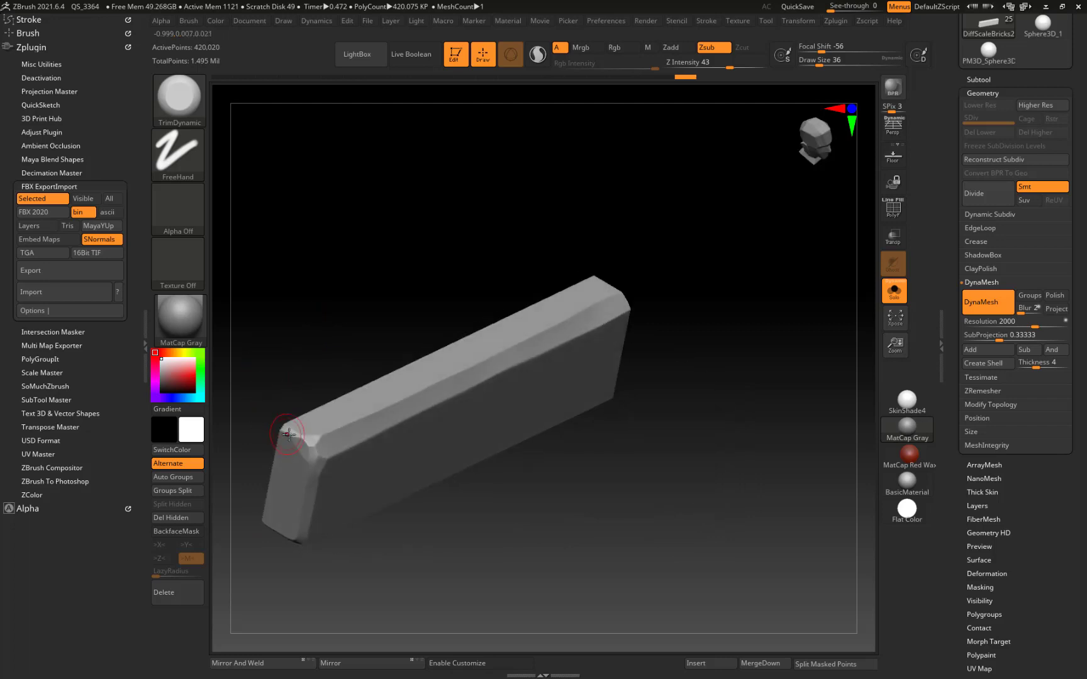
Step: Test very large brush sizes, up to 1000, against the brick and set Draw Size to 41.42
{"action": "left_click", "coordinate": [892, 57]}
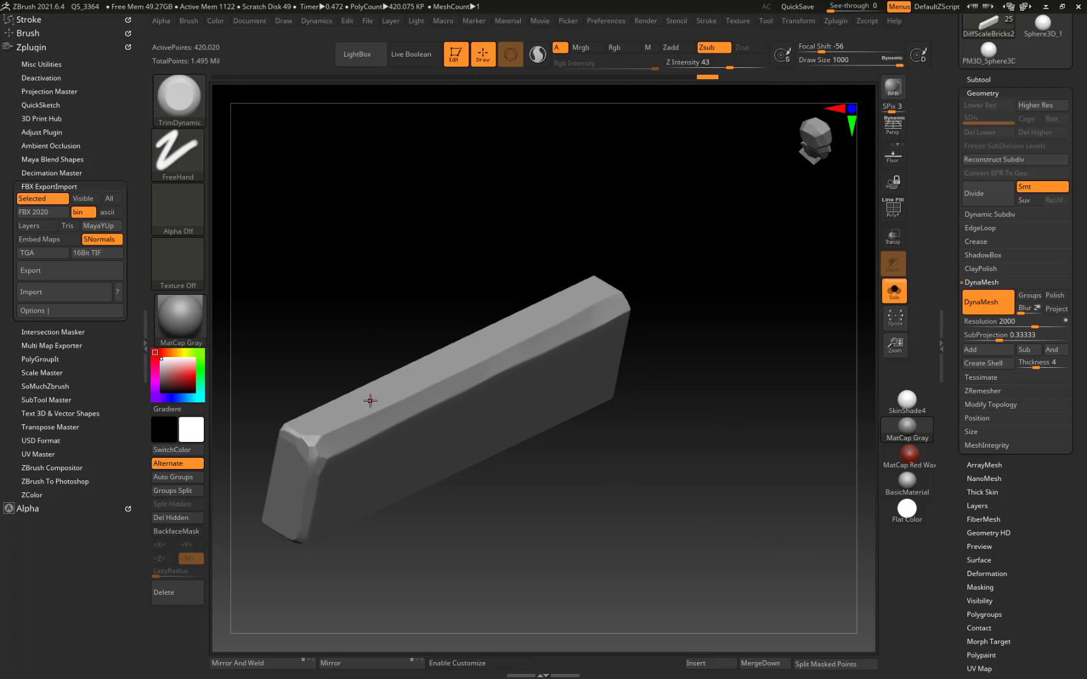
{"action": "mouse_move", "coordinate": [894, 62]}
{"action": "left_mouse_down"}
{"action": "mouse_move", "coordinate": [838, 62]}
{"action": "mouse_move", "coordinate": [851, 62]}
{"action": "left_mouse_up"}
{"action": "left_click_drag", "start_coordinate": [360, 303], "coordinate": [410, 413], "text": "alt"}
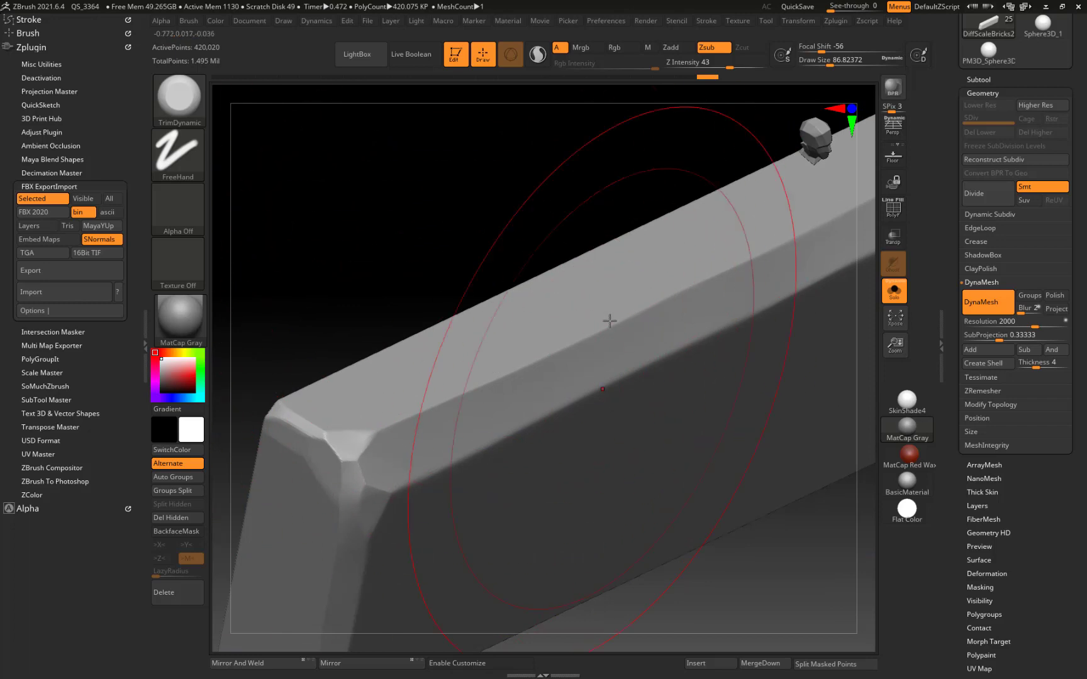
{"action": "left_click", "coordinate": [890, 59]}
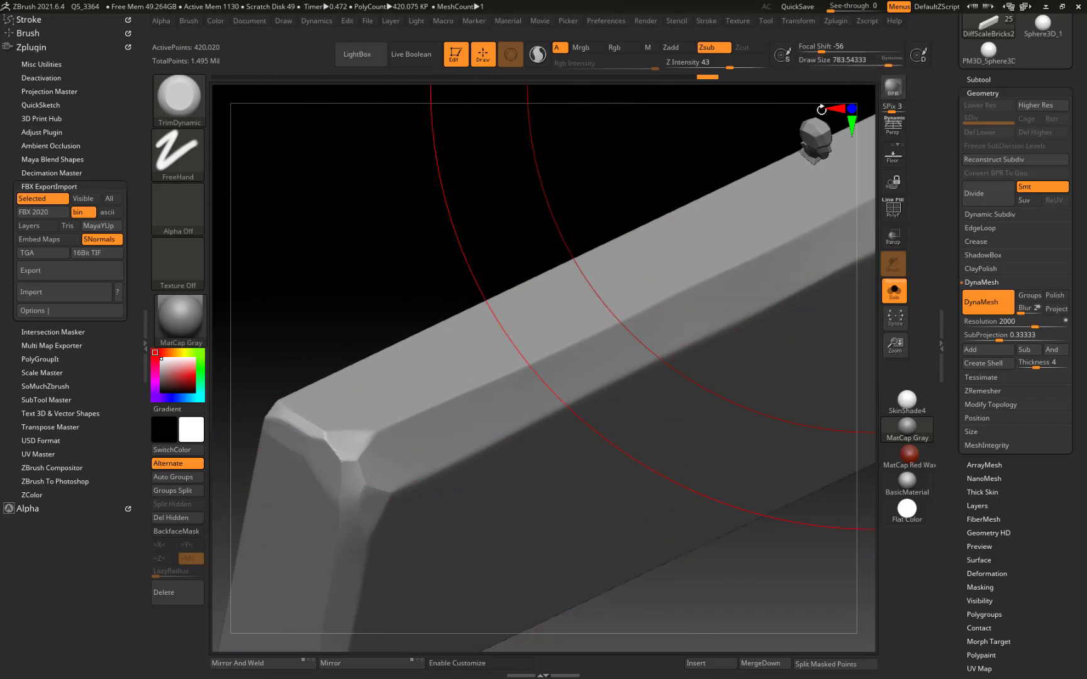
{"action": "left_click", "coordinate": [820, 62]}
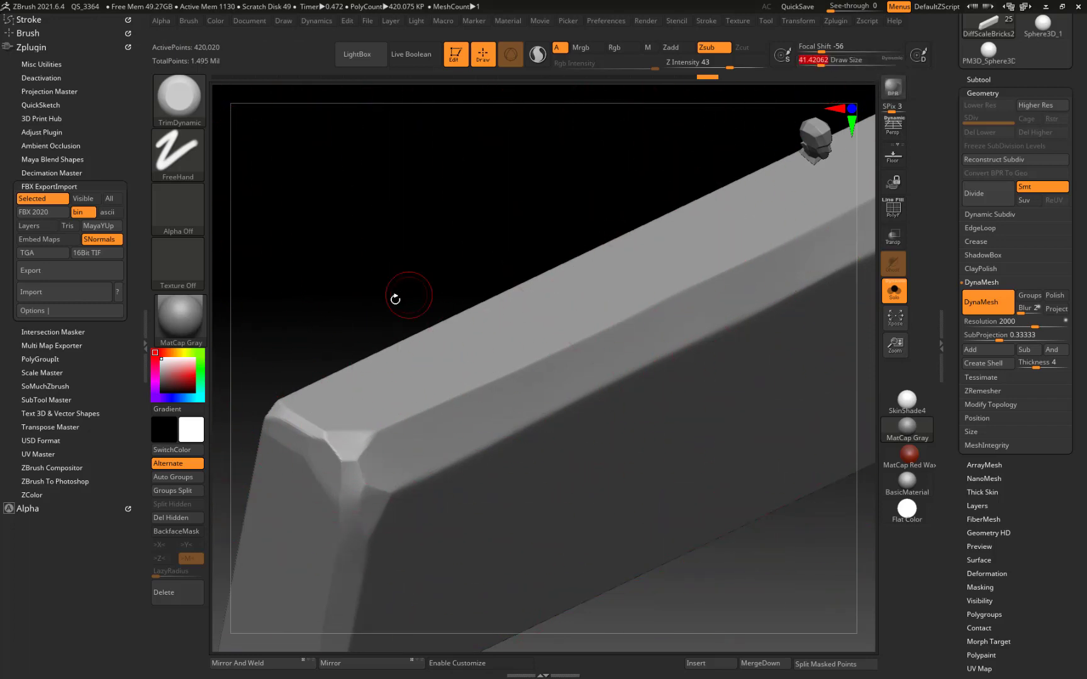
Step: Bevel the vertical front edge and upper front corner at the brick's far end with TrimDynamic
{"action": "left_click_drag", "start_coordinate": [359, 289], "coordinate": [314, 158], "text": "alt"}
{"action": "left_click_drag", "start_coordinate": [356, 292], "coordinate": [411, 316]}
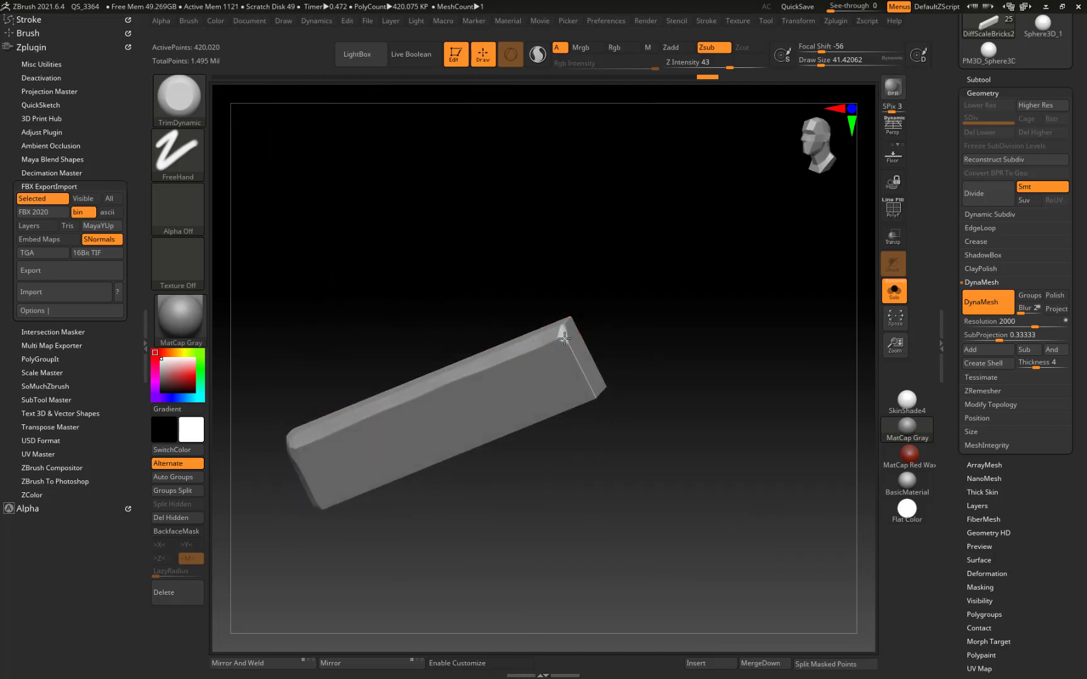
{"action": "left_click_drag", "start_coordinate": [564, 339], "coordinate": [588, 387]}
{"action": "mouse_move", "coordinate": [488, 288]}
{"action": "left_mouse_down"}
{"action": "mouse_move", "coordinate": [449, 287]}
{"action": "mouse_move", "coordinate": [447, 307]}
{"action": "left_mouse_up"}
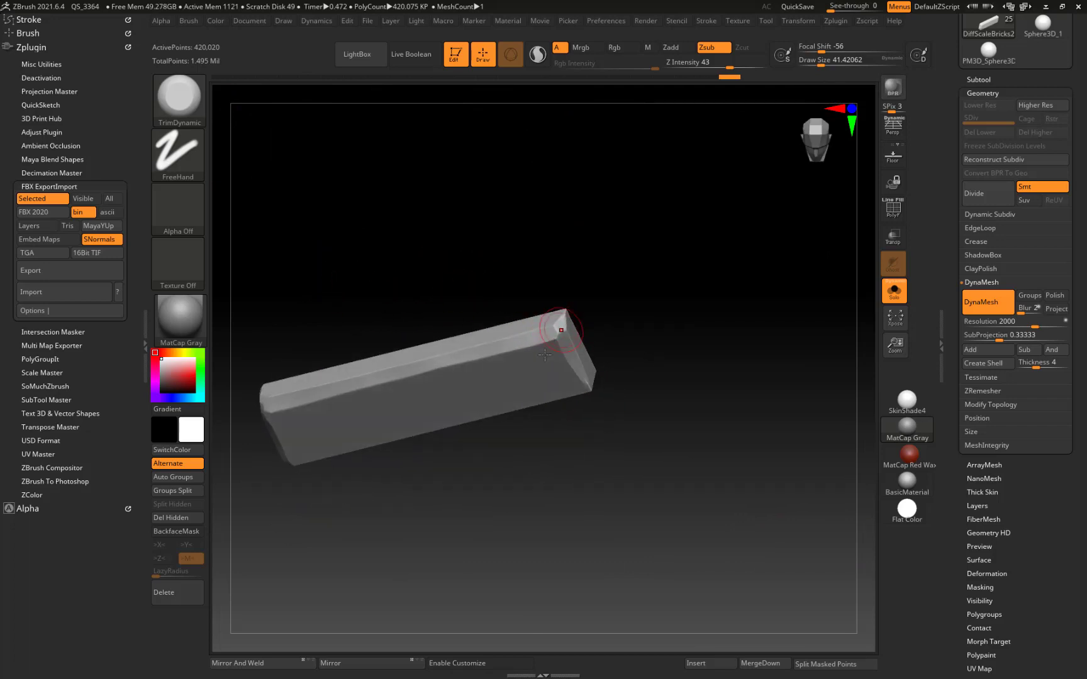
{"action": "mouse_move", "coordinate": [309, 194]}
{"action": "left_mouse_down"}
{"action": "mouse_move", "coordinate": [377, 212]}
{"action": "mouse_move", "coordinate": [425, 297]}
{"action": "mouse_move", "coordinate": [607, 381]}
{"action": "left_mouse_up"}
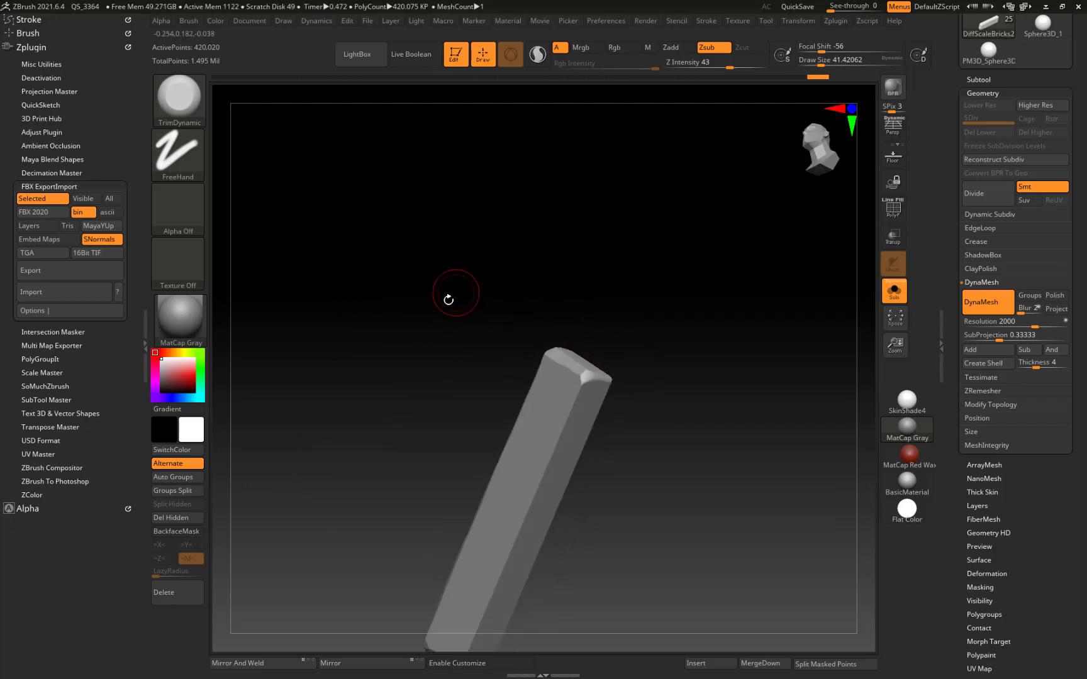
Step: Bevel the long lower edge of the front face from the far end to the near end
{"action": "left_click_drag", "start_coordinate": [394, 312], "coordinate": [390, 212], "text": "alt"}
{"action": "mouse_move", "coordinate": [582, 285]}
{"action": "left_mouse_down"}
{"action": "mouse_move", "coordinate": [530, 412]}
{"action": "mouse_move", "coordinate": [542, 383]}
{"action": "left_mouse_up"}
{"action": "left_click_drag", "start_coordinate": [520, 425], "coordinate": [462, 566]}
{"action": "mouse_move", "coordinate": [373, 372]}
{"action": "left_mouse_down"}
{"action": "mouse_move", "coordinate": [290, 276]}
{"action": "mouse_move", "coordinate": [289, 246]}
{"action": "left_mouse_up"}
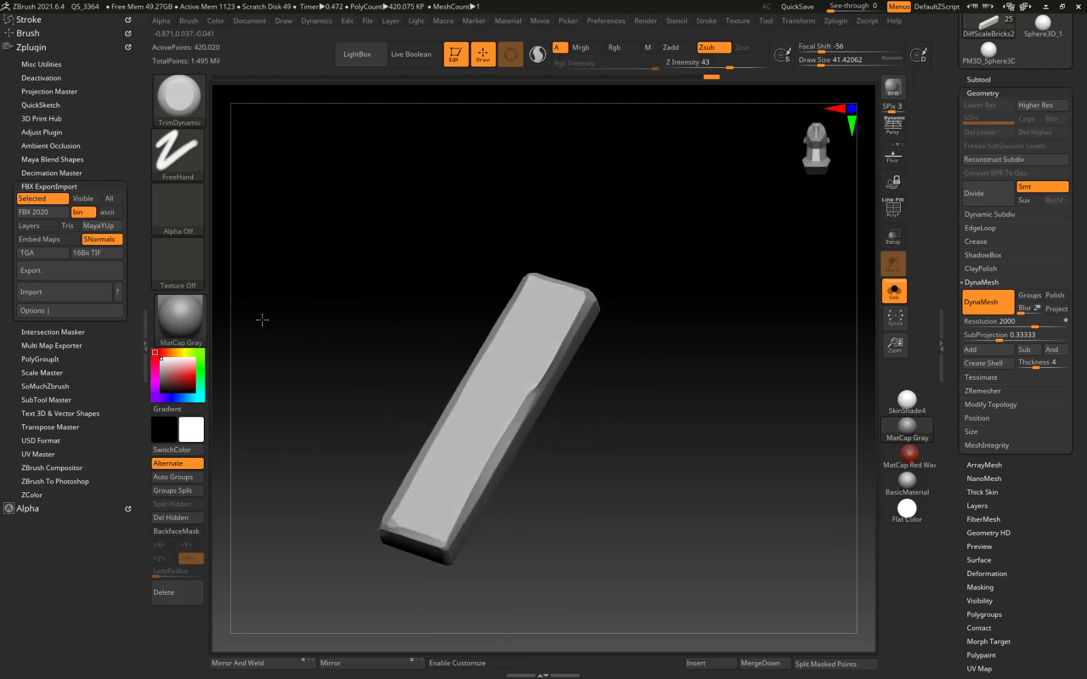
Step: Trim irregular chips into the lower front edge, and refine the near end's front edge and lower corner
{"action": "left_click_drag", "start_coordinate": [262, 317], "coordinate": [262, 299]}
{"action": "left_click_drag", "start_coordinate": [434, 533], "coordinate": [445, 558]}
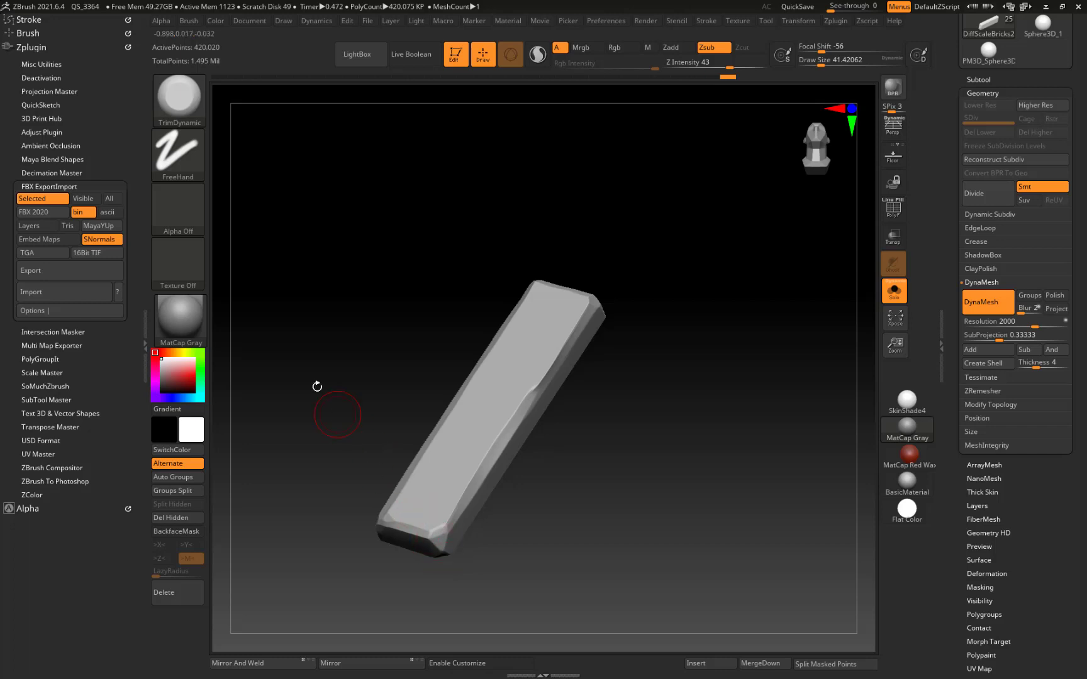
{"action": "mouse_move", "coordinate": [317, 386]}
{"action": "left_mouse_down"}
{"action": "mouse_move", "coordinate": [414, 491]}
{"action": "mouse_move", "coordinate": [466, 492]}
{"action": "left_mouse_up"}
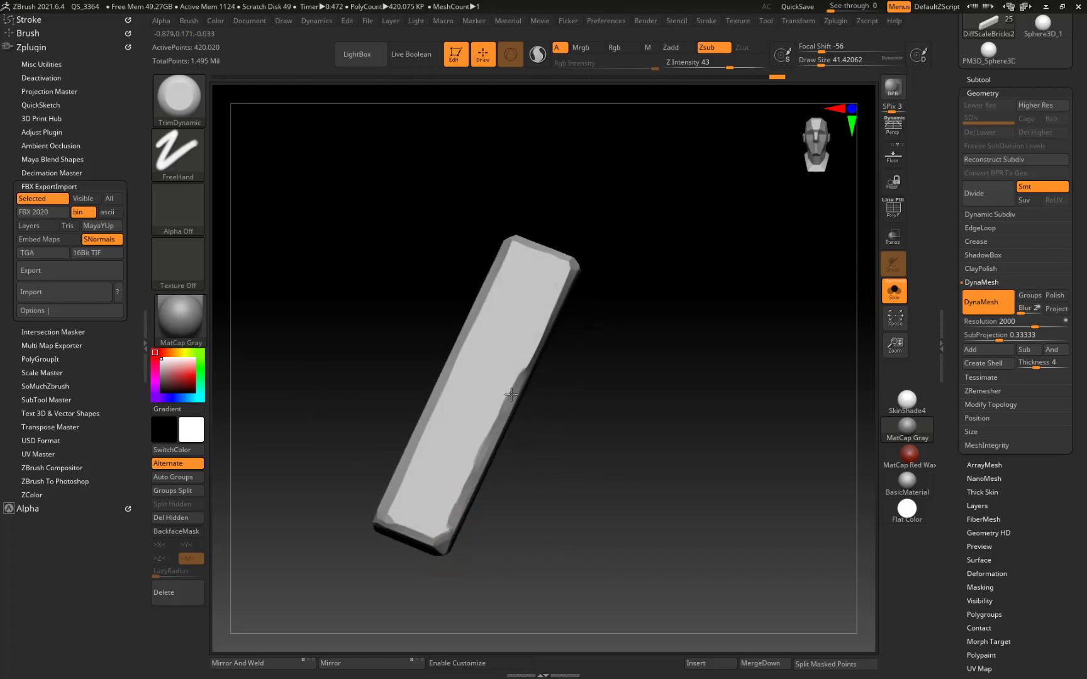
{"action": "left_click_drag", "start_coordinate": [531, 359], "coordinate": [544, 330]}
{"action": "mouse_move", "coordinate": [302, 333]}
{"action": "left_mouse_down"}
{"action": "mouse_move", "coordinate": [301, 362]}
{"action": "mouse_move", "coordinate": [289, 362]}
{"action": "left_mouse_up"}
{"action": "left_click_drag", "start_coordinate": [447, 542], "coordinate": [447, 531]}
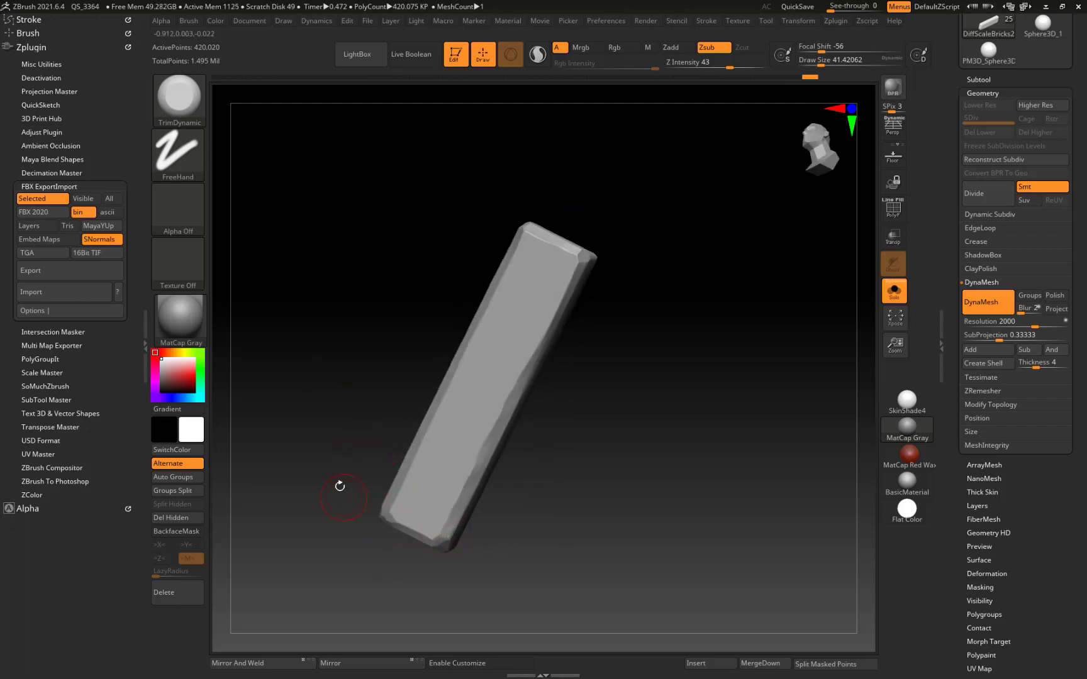
{"action": "left_click_drag", "start_coordinate": [340, 486], "coordinate": [357, 492], "text": "shift"}
{"action": "mouse_move", "coordinate": [408, 522]}
{"action": "left_mouse_down"}
{"action": "mouse_move", "coordinate": [397, 519]}
{"action": "mouse_move", "coordinate": [412, 530]}
{"action": "left_mouse_up"}
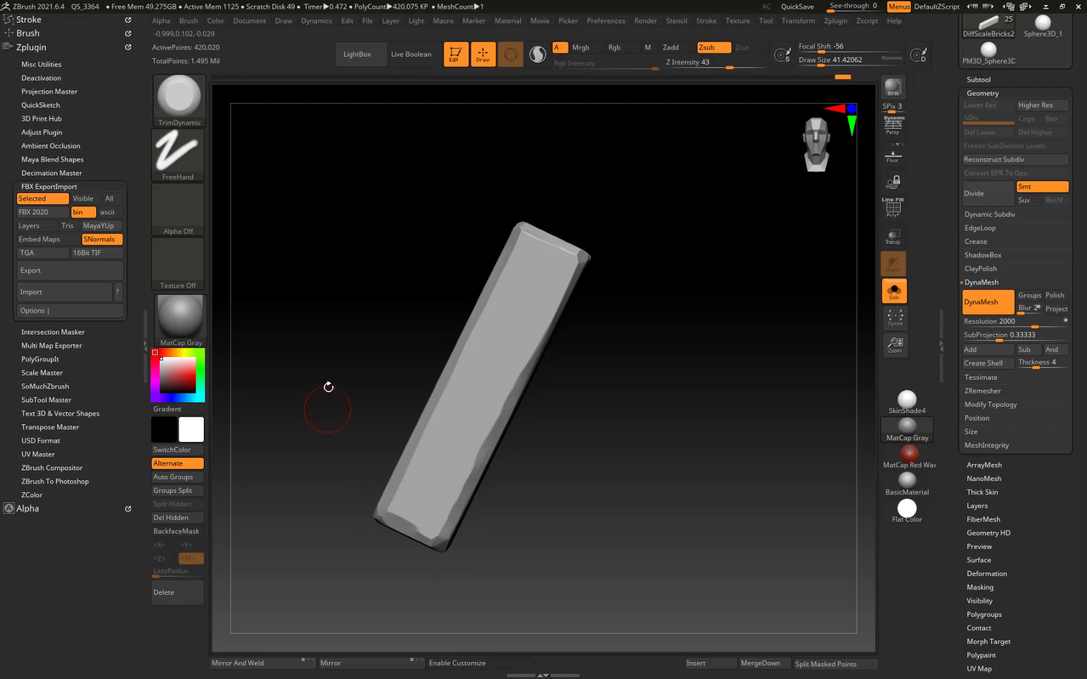
Step: Reduce TrimDynamic's Z Intensity to 26 and soften the corners of the brick's front face
{"action": "left_click_drag", "start_coordinate": [329, 387], "coordinate": [345, 362]}
{"action": "left_click_drag", "start_coordinate": [727, 66], "coordinate": [696, 70]}
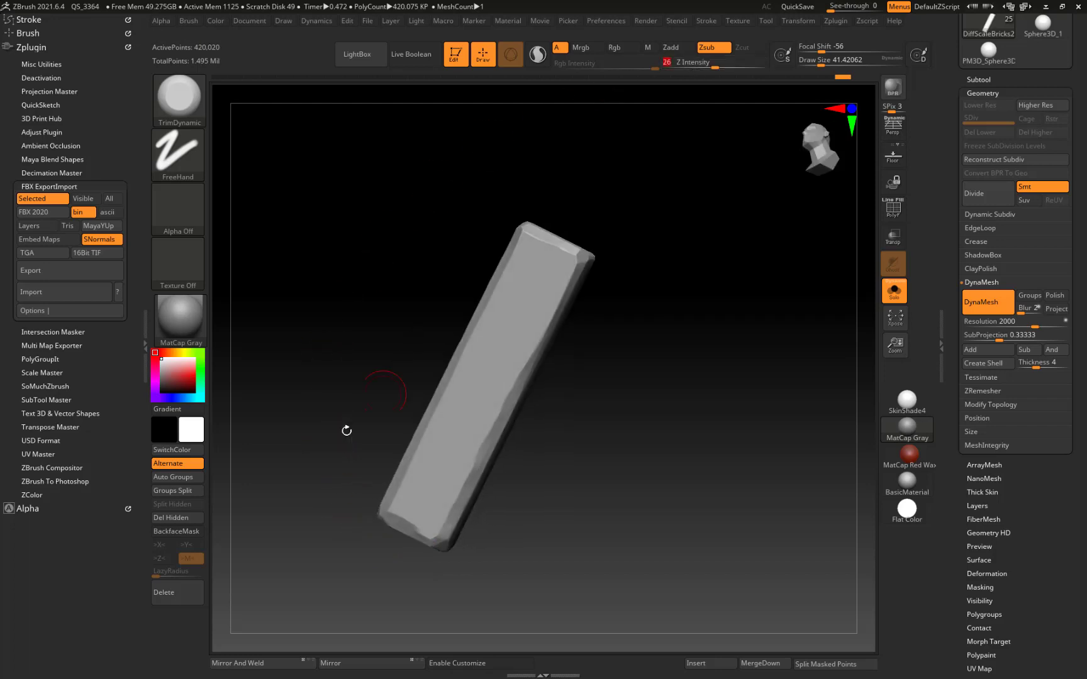
{"action": "mouse_move", "coordinate": [347, 430]}
{"action": "left_mouse_down", "text": "shift"}
{"action": "mouse_move", "coordinate": [368, 440]}
{"action": "mouse_move", "coordinate": [311, 332]}
{"action": "mouse_move", "coordinate": [409, 418]}
{"action": "left_mouse_up", "text": "shift"}
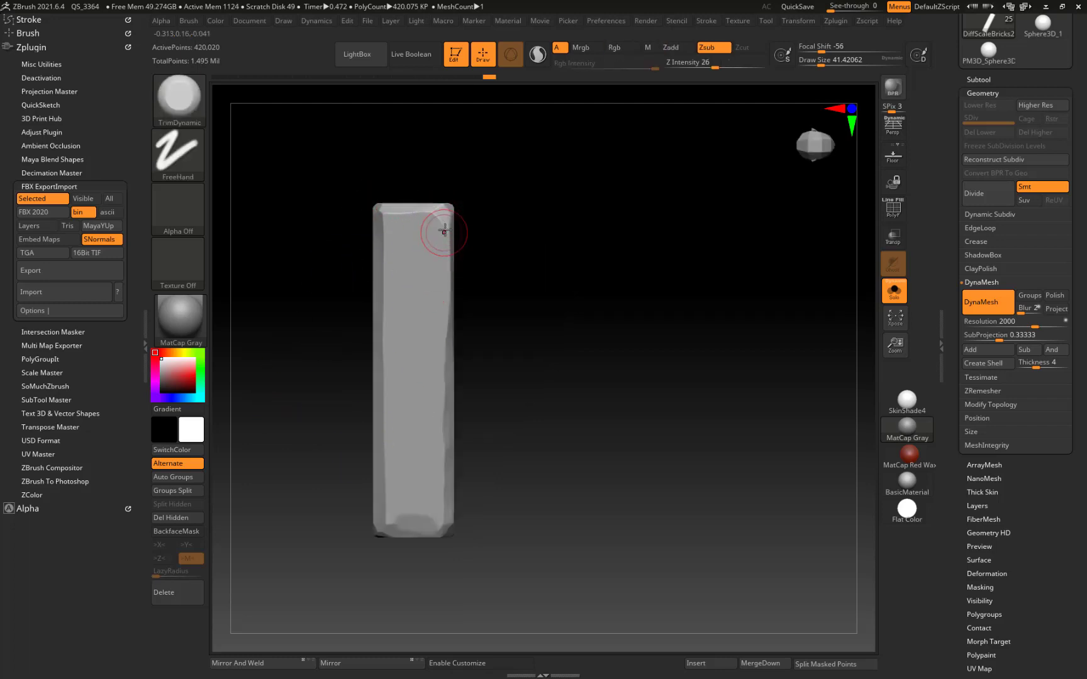
{"action": "left_click_drag", "start_coordinate": [445, 231], "coordinate": [448, 259]}
{"action": "left_click_drag", "start_coordinate": [378, 216], "coordinate": [384, 215]}
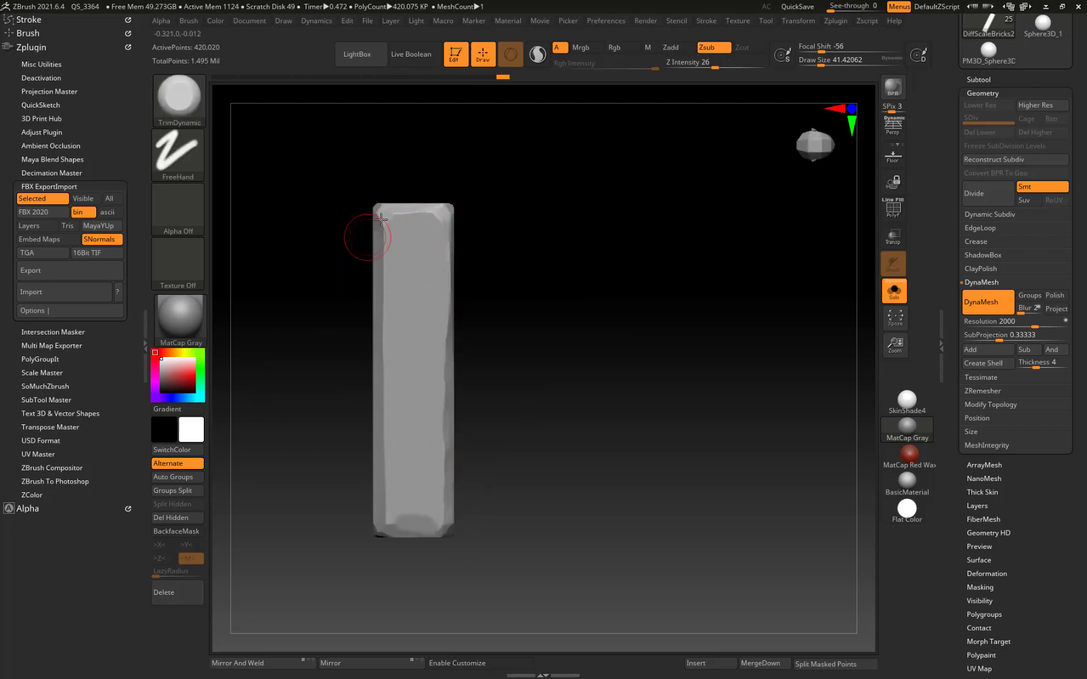
{"action": "left_click_drag", "start_coordinate": [334, 449], "coordinate": [450, 529]}
Step: Make the upper front edge's bevel uneven and trim the vertical front edge at the near end
{"action": "mouse_move", "coordinate": [343, 453]}
{"action": "left_mouse_down", "text": "alt"}
{"action": "mouse_move", "coordinate": [614, 531]}
{"action": "mouse_move", "coordinate": [647, 554]}
{"action": "left_mouse_up", "text": "alt"}
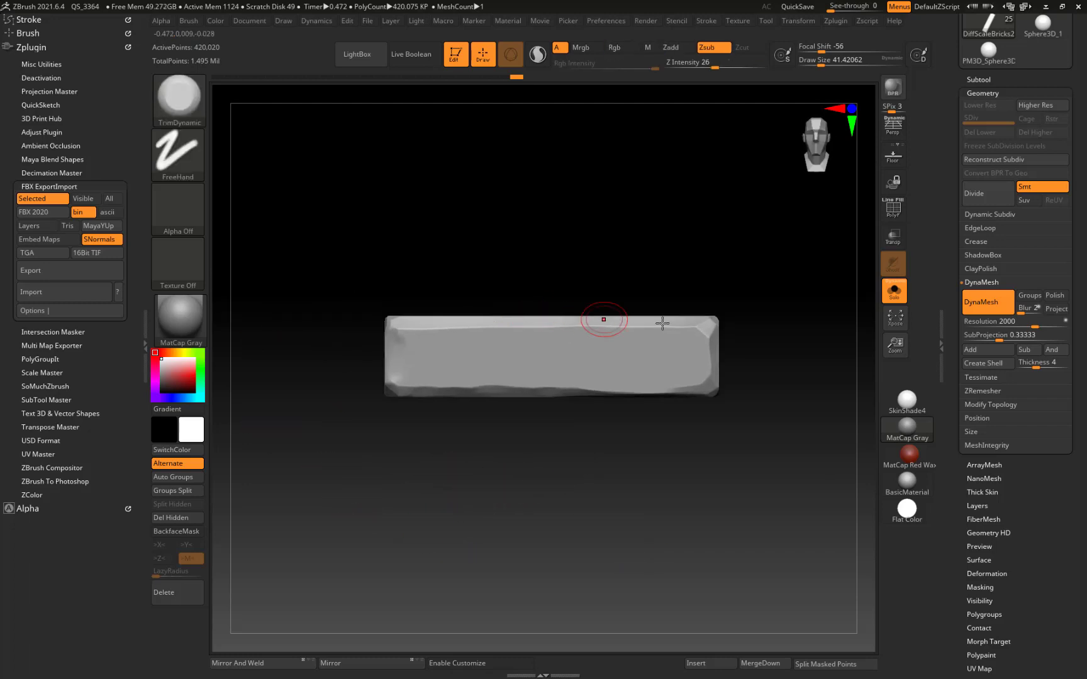
{"action": "left_click_drag", "start_coordinate": [569, 323], "coordinate": [493, 328]}
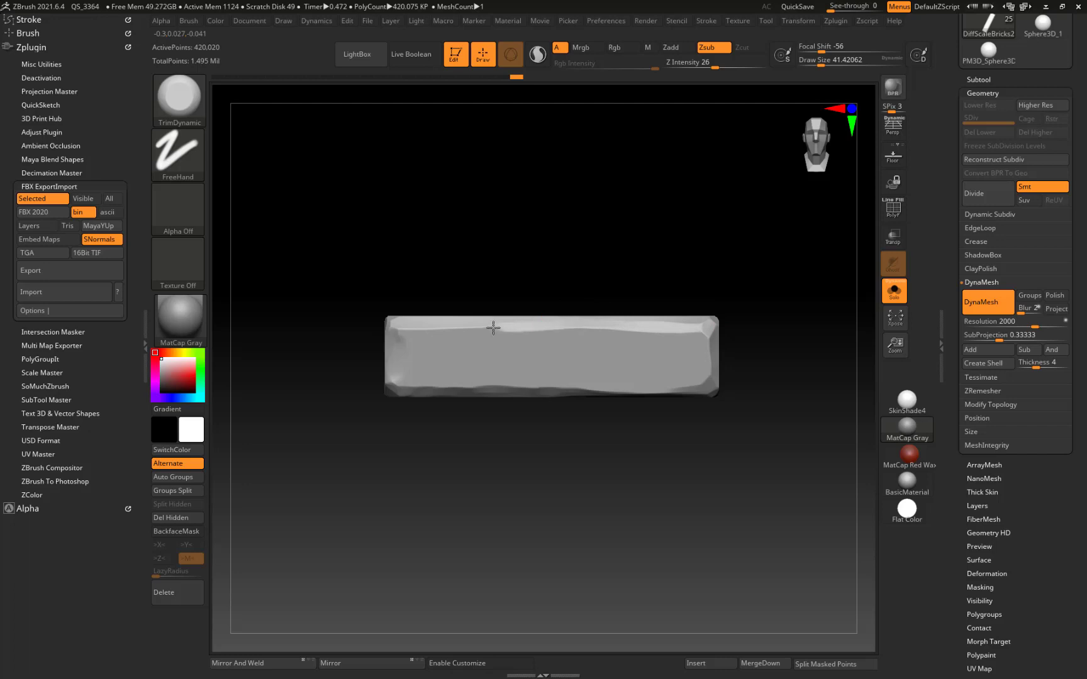
{"action": "left_click_drag", "start_coordinate": [377, 334], "coordinate": [353, 375]}
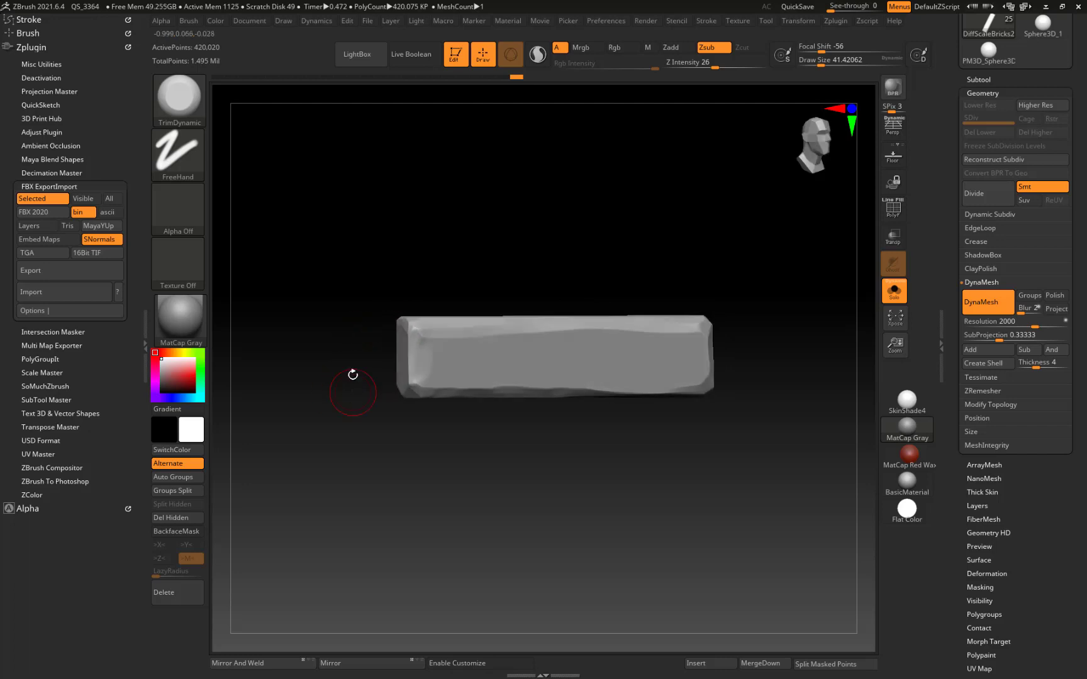
{"action": "mouse_move", "coordinate": [408, 337]}
{"action": "left_mouse_down"}
{"action": "mouse_move", "coordinate": [410, 377]}
{"action": "mouse_move", "coordinate": [408, 363]}
{"action": "left_mouse_up"}
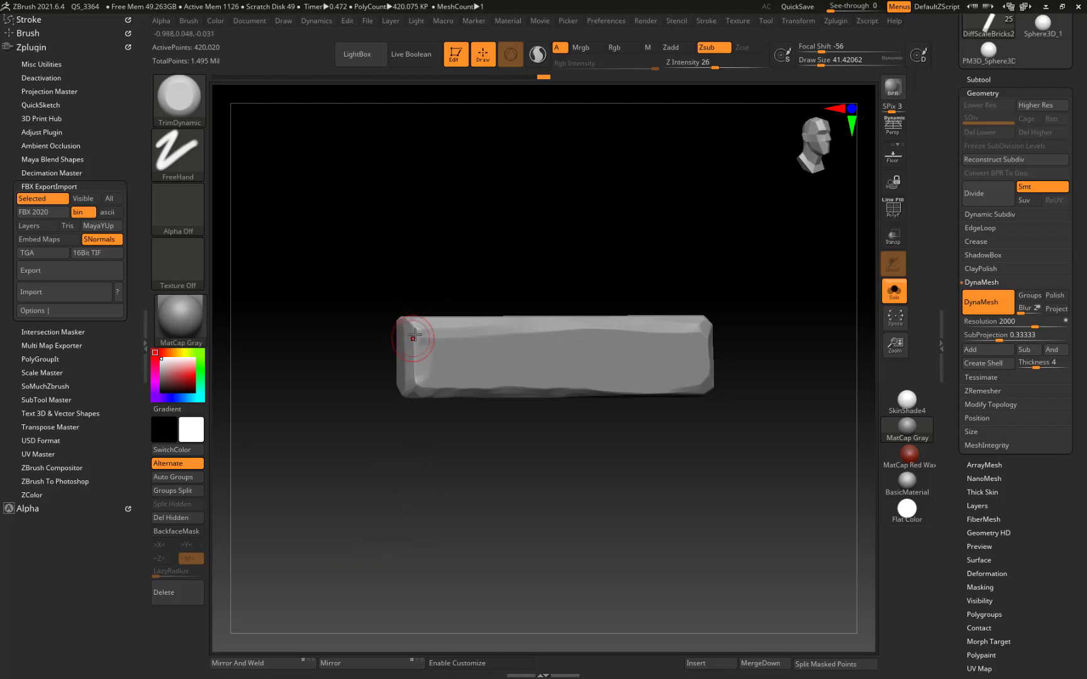
{"action": "left_click_drag", "start_coordinate": [415, 335], "coordinate": [413, 388]}
Step: Cut facets into the near end's upper and lower corners with TrimDynamic, checking the bevels from several angles
{"action": "left_click_drag", "start_coordinate": [308, 356], "coordinate": [416, 334]}
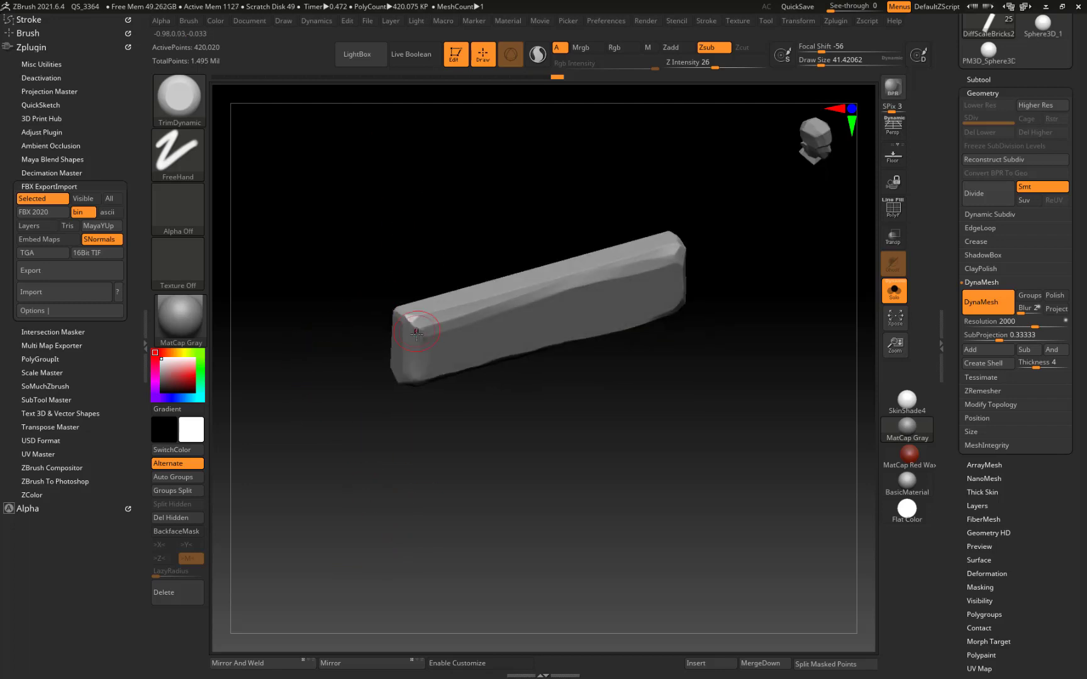
{"action": "left_click_drag", "start_coordinate": [294, 379], "coordinate": [390, 384]}
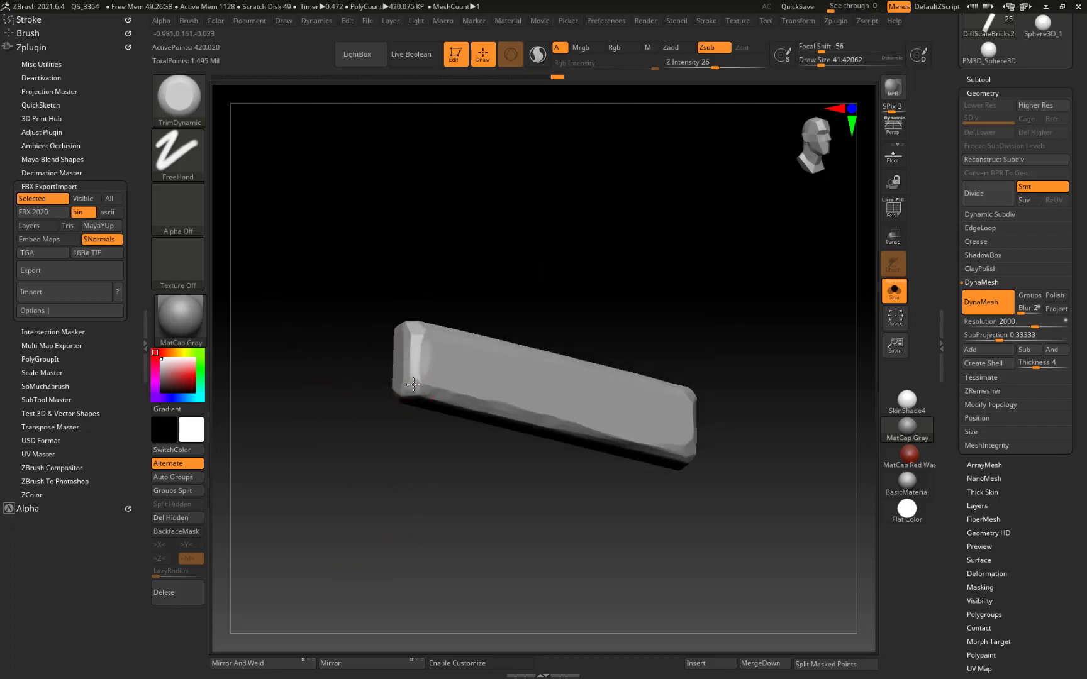
{"action": "left_click_drag", "start_coordinate": [323, 323], "coordinate": [289, 453]}
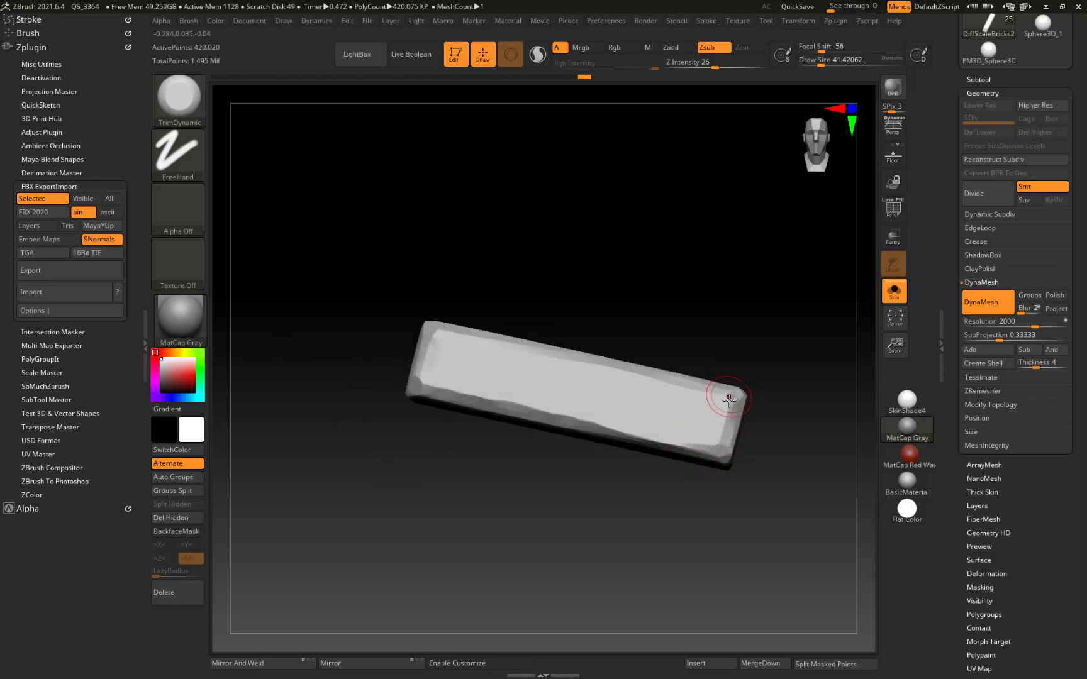
{"action": "left_click_drag", "start_coordinate": [335, 263], "coordinate": [423, 345]}
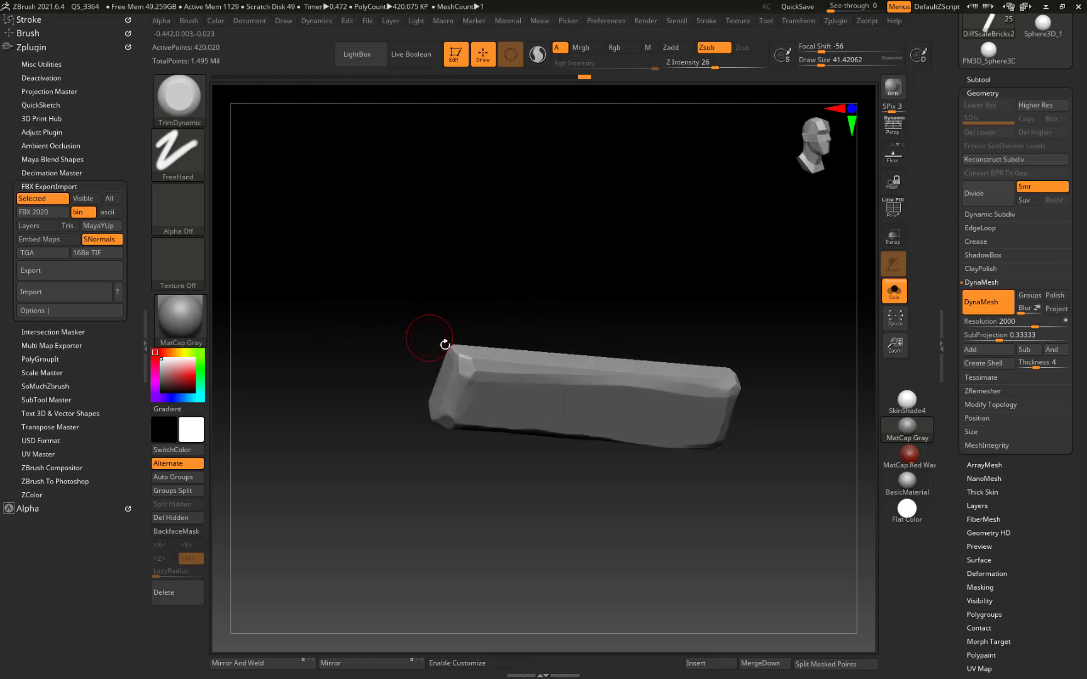
{"action": "left_click_drag", "start_coordinate": [378, 286], "coordinate": [398, 347]}
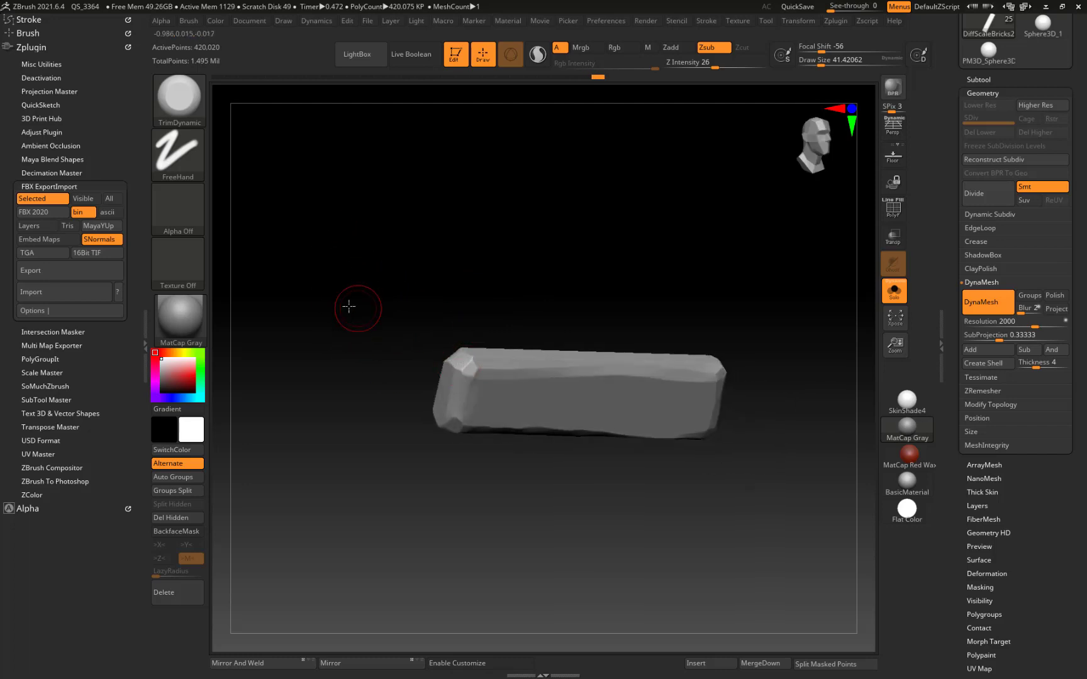
{"action": "mouse_move", "coordinate": [351, 308]}
{"action": "left_mouse_down"}
{"action": "mouse_move", "coordinate": [328, 262]}
{"action": "mouse_move", "coordinate": [357, 309]}
{"action": "left_mouse_up"}
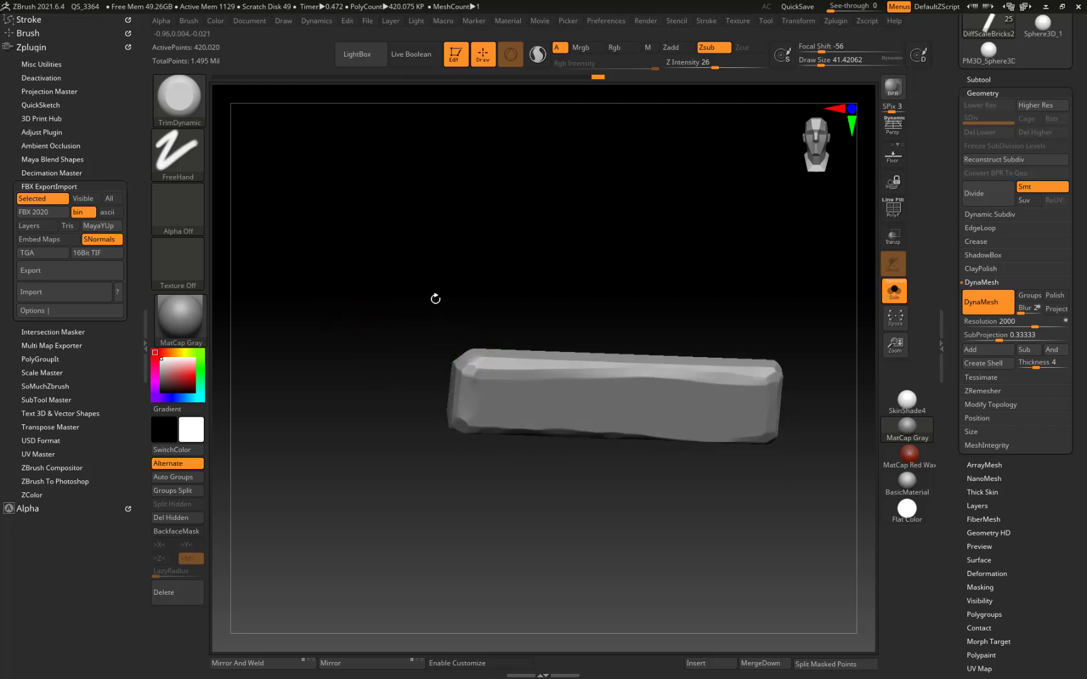
{"action": "left_click_drag", "start_coordinate": [434, 296], "coordinate": [455, 370]}
{"action": "left_click_drag", "start_coordinate": [328, 408], "coordinate": [431, 413]}
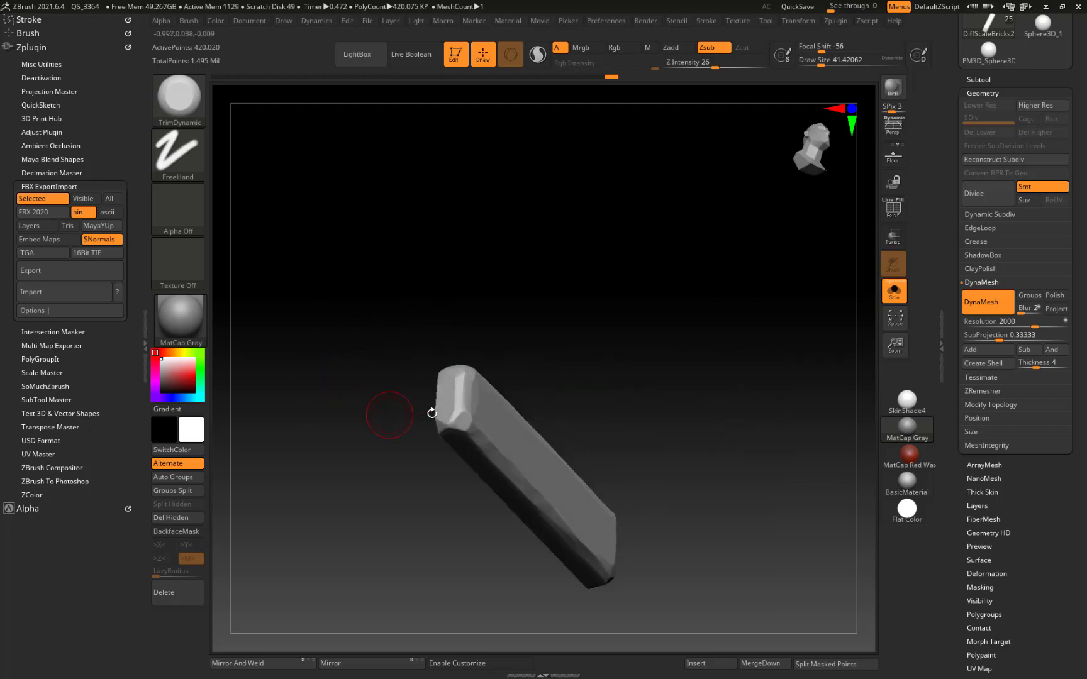
Step: Extend the upper front bevel along the brick towards its far end with TrimDynamic, and refine the near end's upper corner
{"action": "left_click_drag", "start_coordinate": [352, 449], "coordinate": [396, 478]}
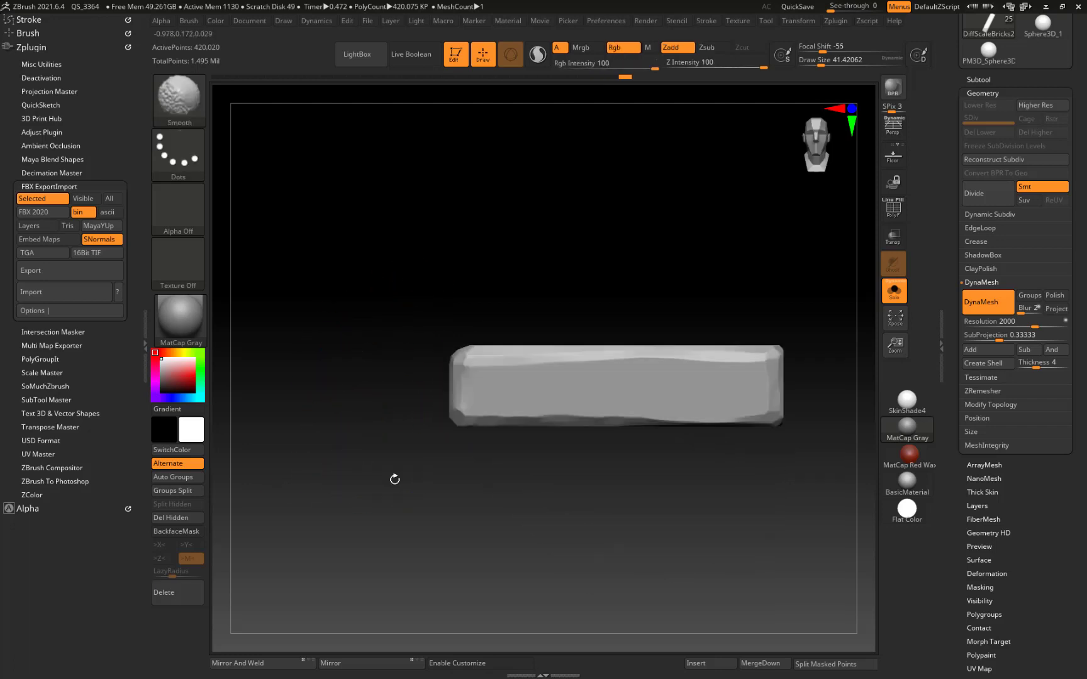
{"action": "left_click_drag", "start_coordinate": [365, 323], "coordinate": [354, 280]}
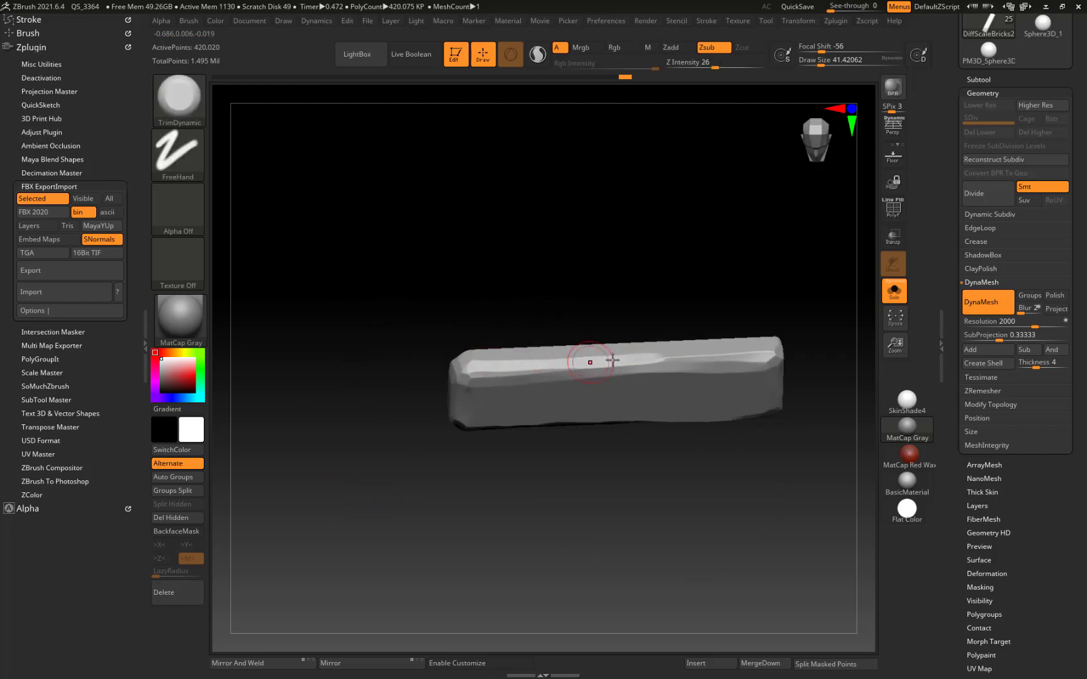
{"action": "left_click_drag", "start_coordinate": [656, 357], "coordinate": [774, 348]}
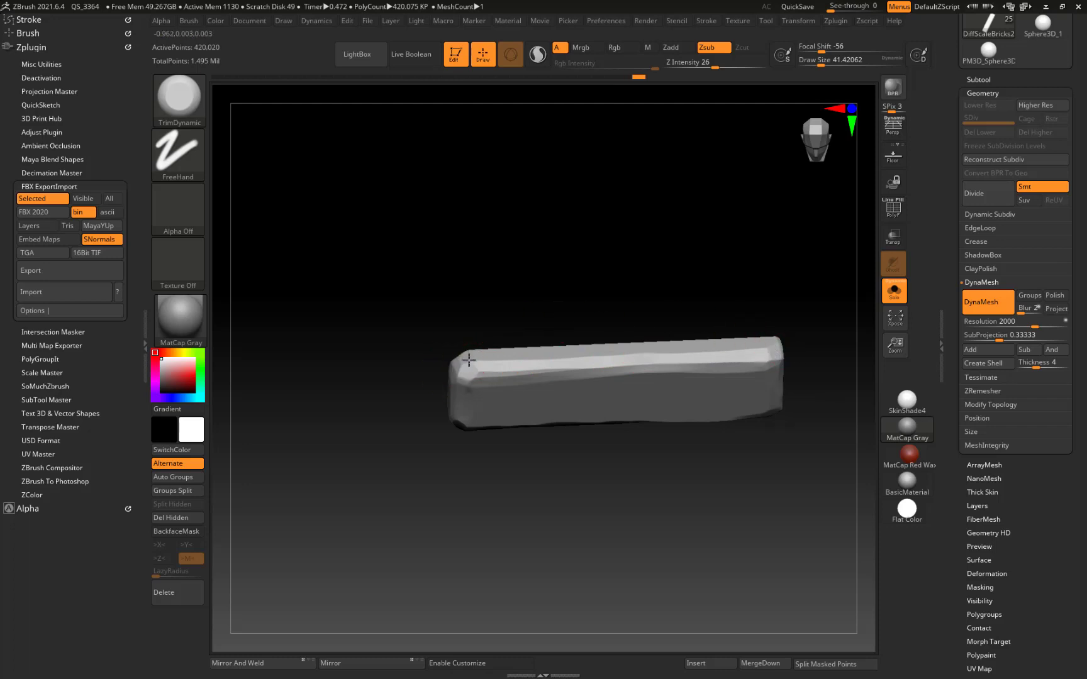
{"action": "mouse_move", "coordinate": [428, 329]}
{"action": "left_mouse_down"}
{"action": "mouse_move", "coordinate": [360, 260]}
{"action": "mouse_move", "coordinate": [311, 393]}
{"action": "mouse_move", "coordinate": [375, 418]}
{"action": "left_mouse_up"}
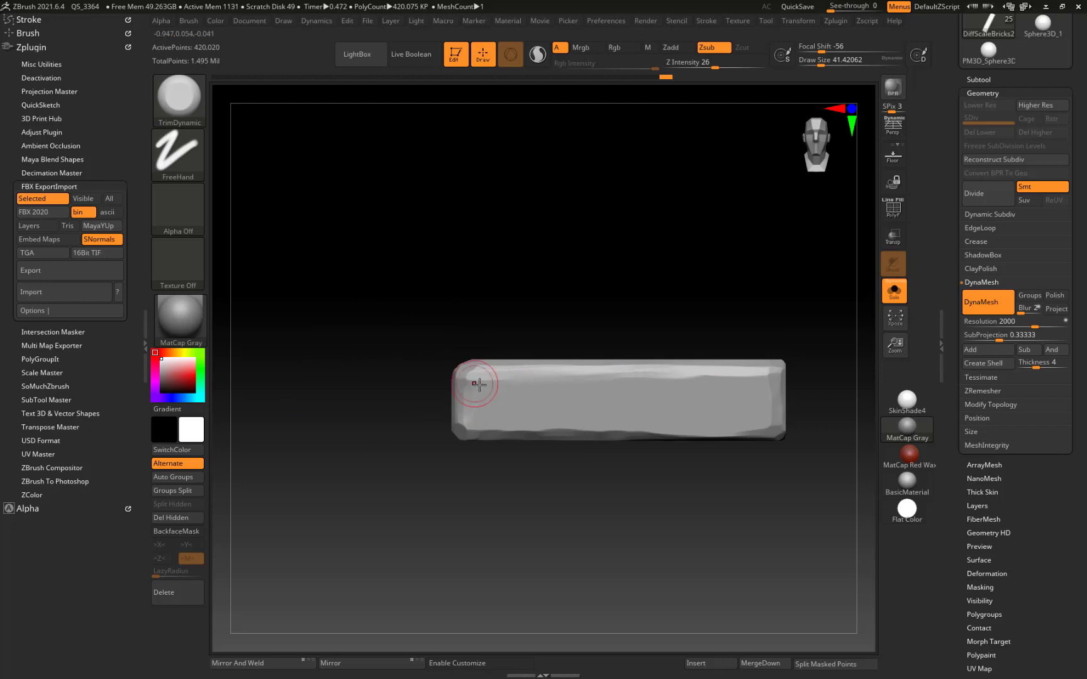
{"action": "key", "text": "shift"}
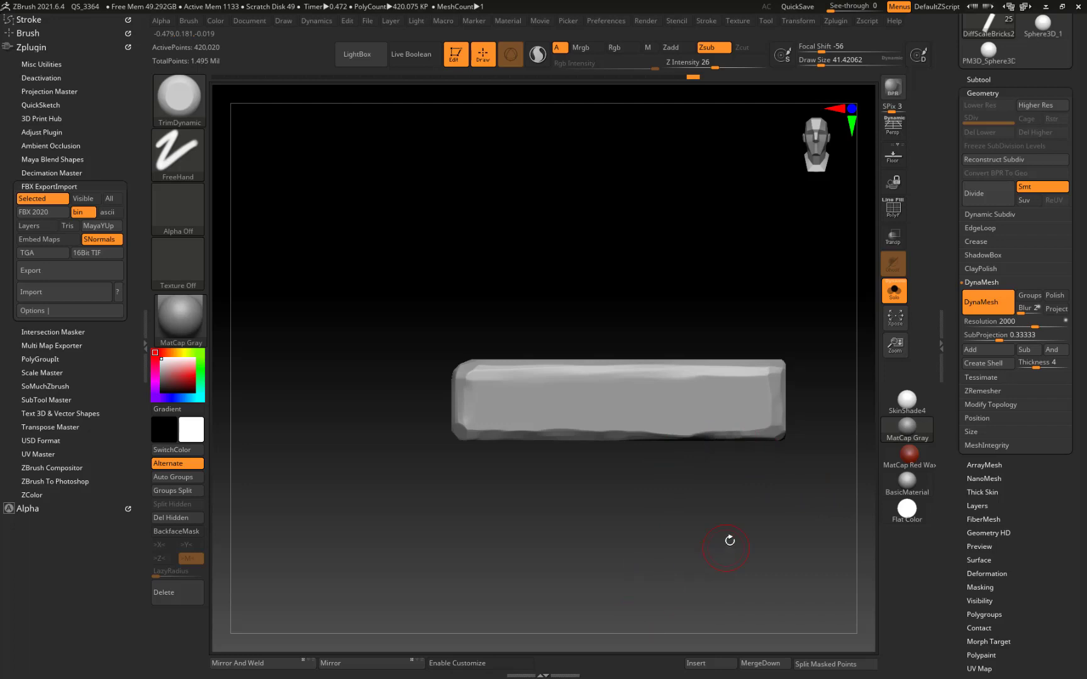
Step: Make the adjacent untouched brick, DiffScaleBricks3, the active subtool
{"action": "left_click_drag", "start_coordinate": [745, 525], "coordinate": [607, 515], "text": "alt"}
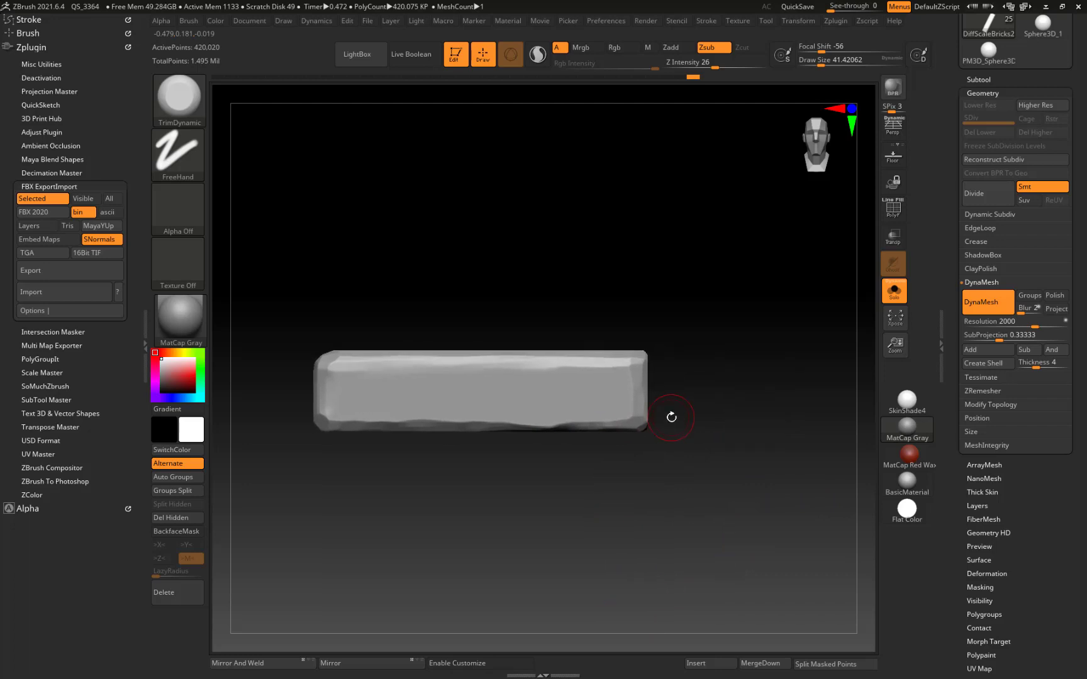
{"action": "left_click", "coordinate": [671, 417], "text": "alt"}
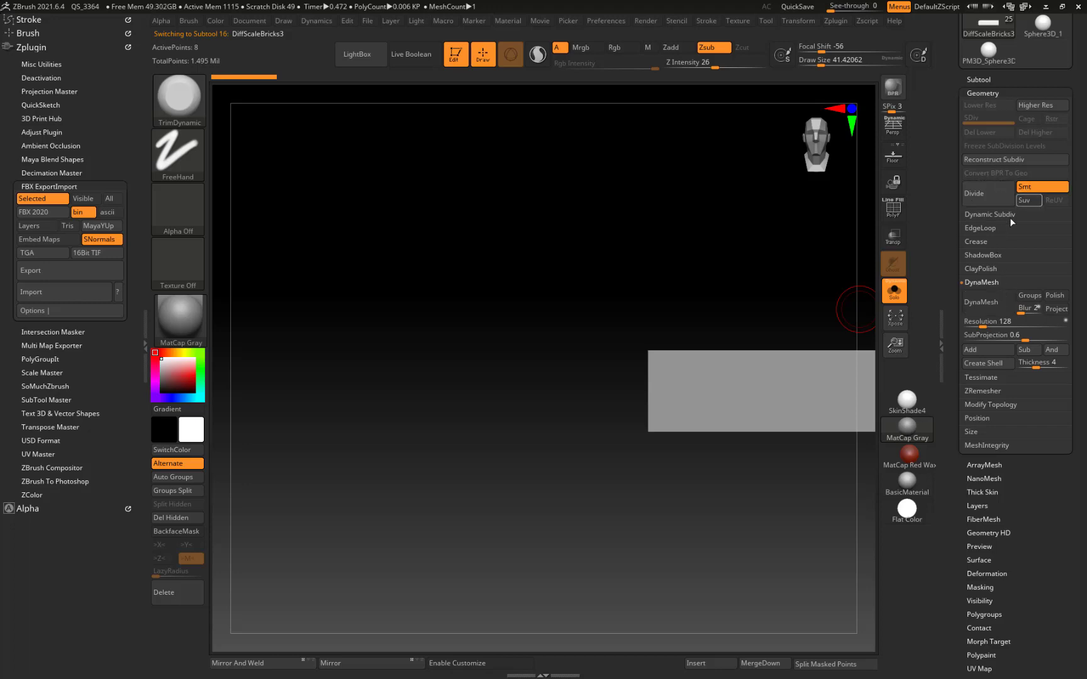
{"action": "left_click", "coordinate": [991, 327]}
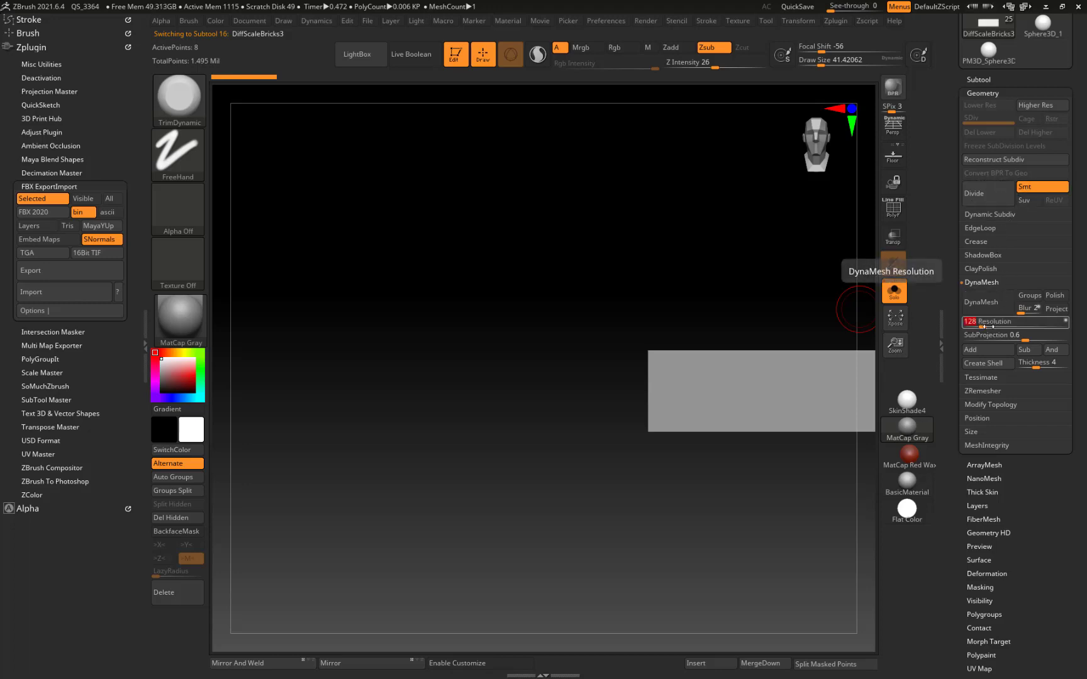
{"action": "type", "text": "2000"}
{"action": "key", "text": "Return"}
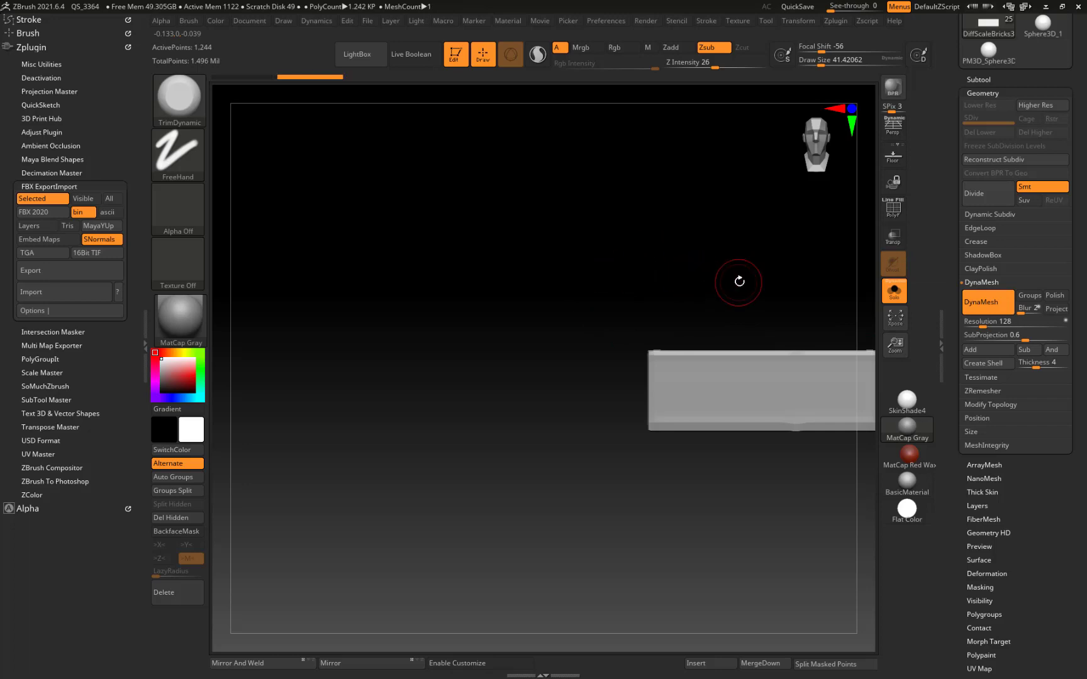
{"action": "left_click_drag", "start_coordinate": [781, 296], "coordinate": [578, 259], "text": "alt"}
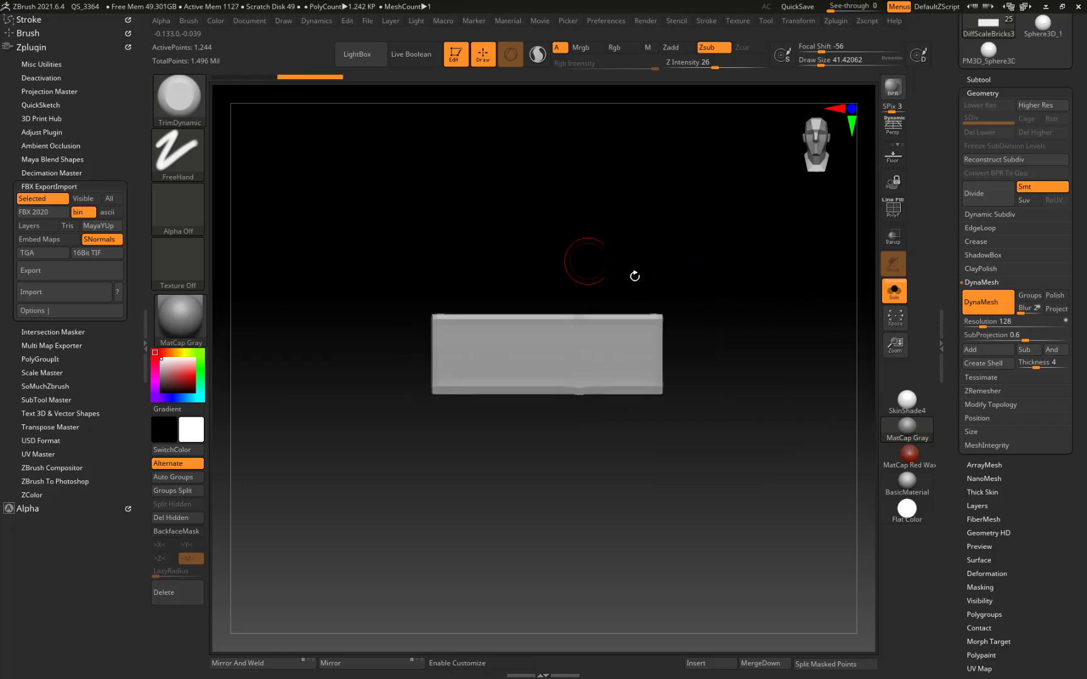
{"action": "key", "text": "ctrl+z"}
Step: Set the DynaMesh resolution to 2000 and apply DynaMesh to the selected brick
{"action": "left_click", "coordinate": [1002, 319]}
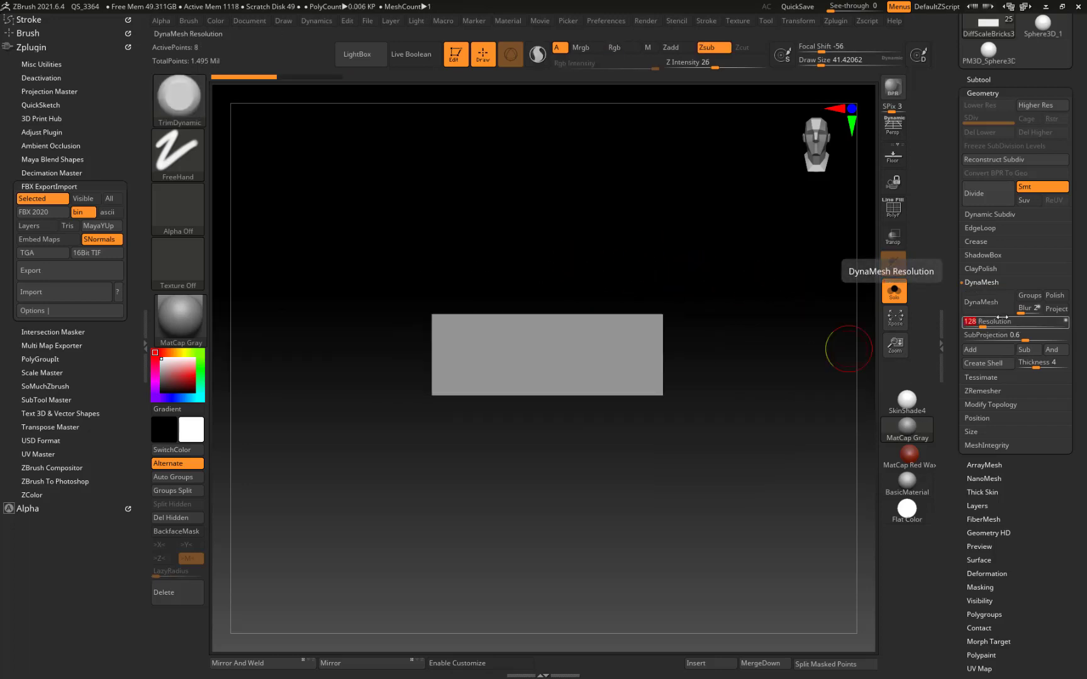
{"action": "type", "text": "2000"}
{"action": "key", "text": "Return"}
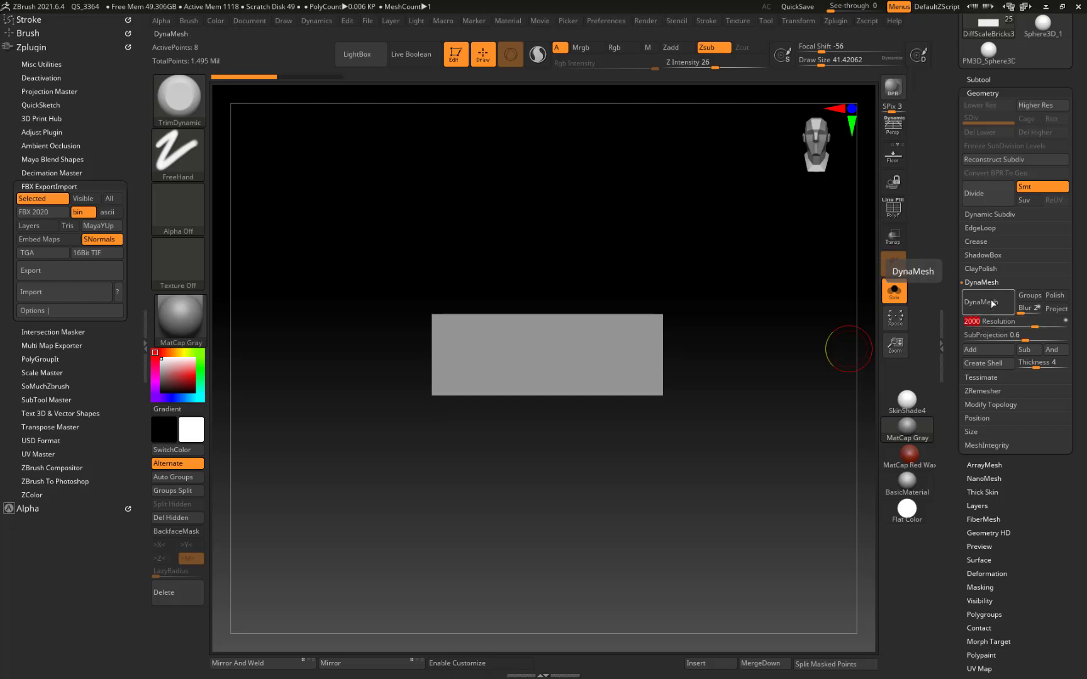
{"action": "left_click", "coordinate": [991, 300]}
{"action": "left_click_drag", "start_coordinate": [747, 336], "coordinate": [508, 537]}
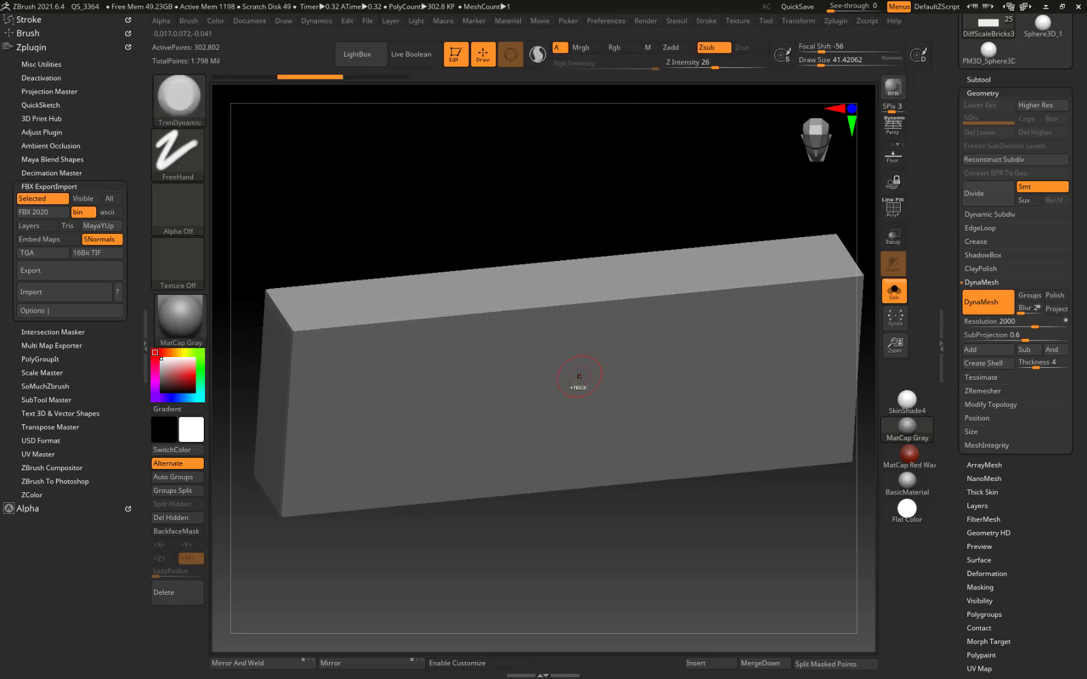
{"action": "mouse_move", "coordinate": [569, 305]}
{"action": "left_mouse_down"}
{"action": "mouse_move", "coordinate": [415, 317]}
{"action": "mouse_move", "coordinate": [306, 340]}
{"action": "left_mouse_up"}
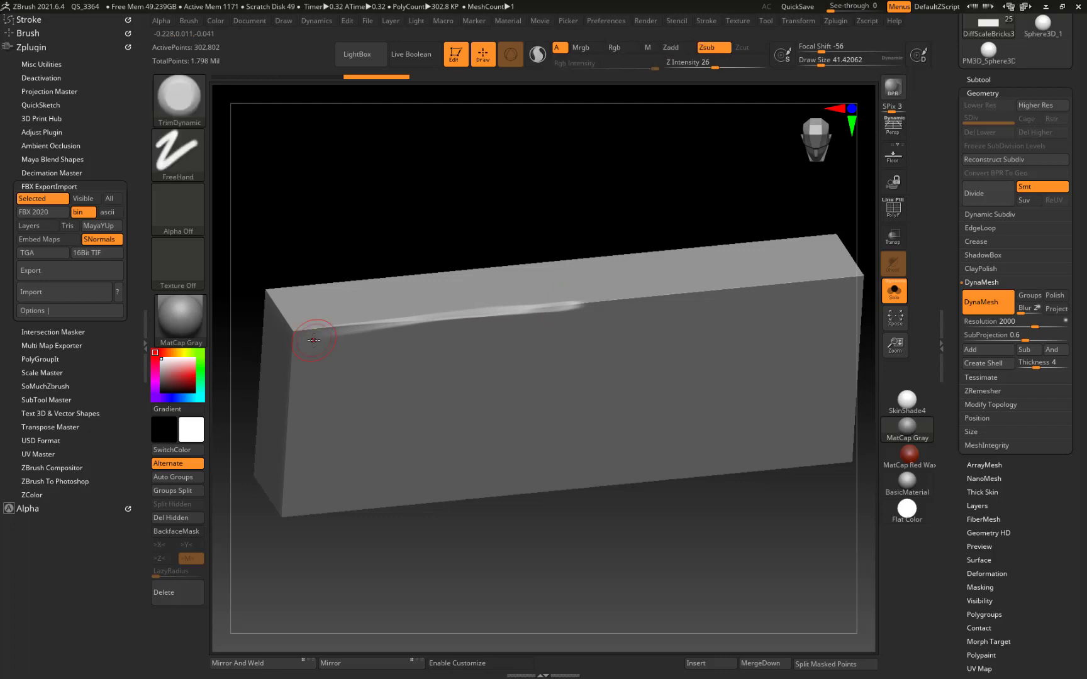
{"action": "key", "text": "ctrl+z"}
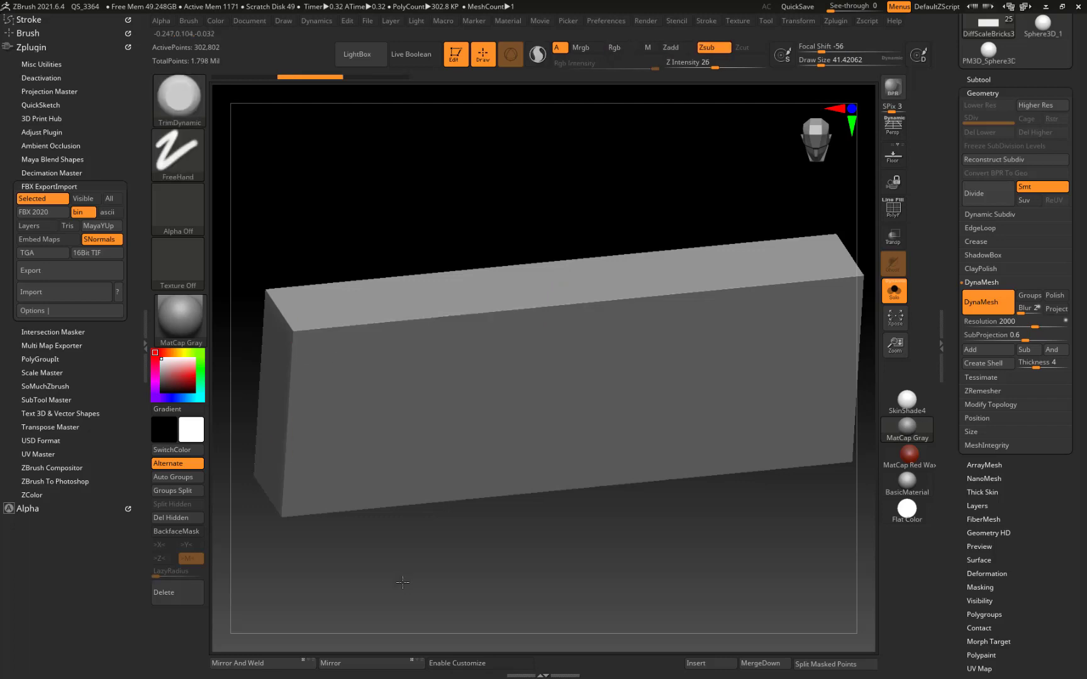
Step: Bevel the brick's upper front edge and near vertical front edge with TrimDynamic, and cut a facet where they meet
{"action": "mouse_move", "coordinate": [403, 583]}
{"action": "left_mouse_down", "text": "alt"}
{"action": "mouse_move", "coordinate": [382, 440]}
{"action": "mouse_move", "coordinate": [317, 469]}
{"action": "mouse_move", "coordinate": [391, 322]}
{"action": "left_mouse_up", "text": "alt"}
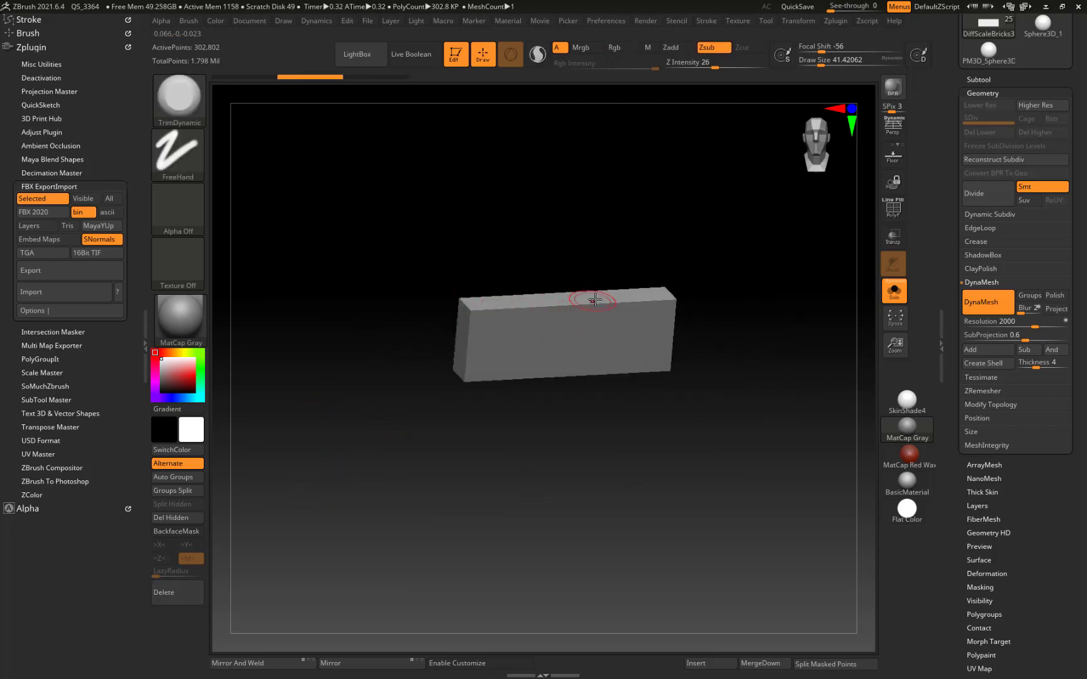
{"action": "left_click_drag", "start_coordinate": [542, 309], "coordinate": [476, 310]}
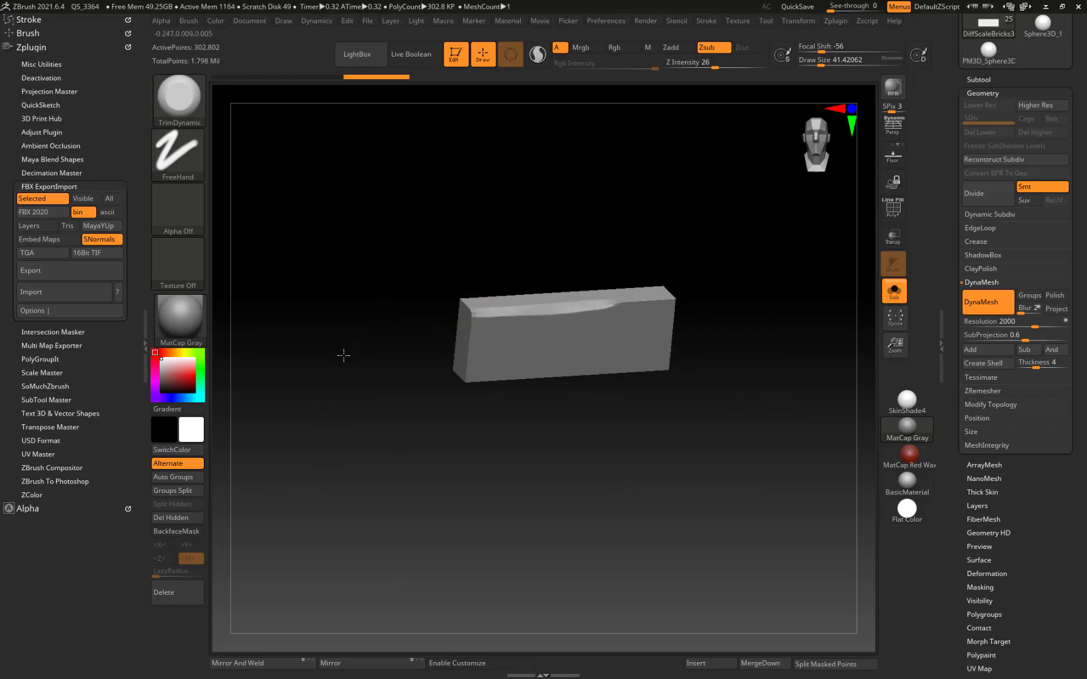
{"action": "left_click_drag", "start_coordinate": [343, 357], "coordinate": [365, 296]}
{"action": "left_click_drag", "start_coordinate": [481, 368], "coordinate": [477, 384]}
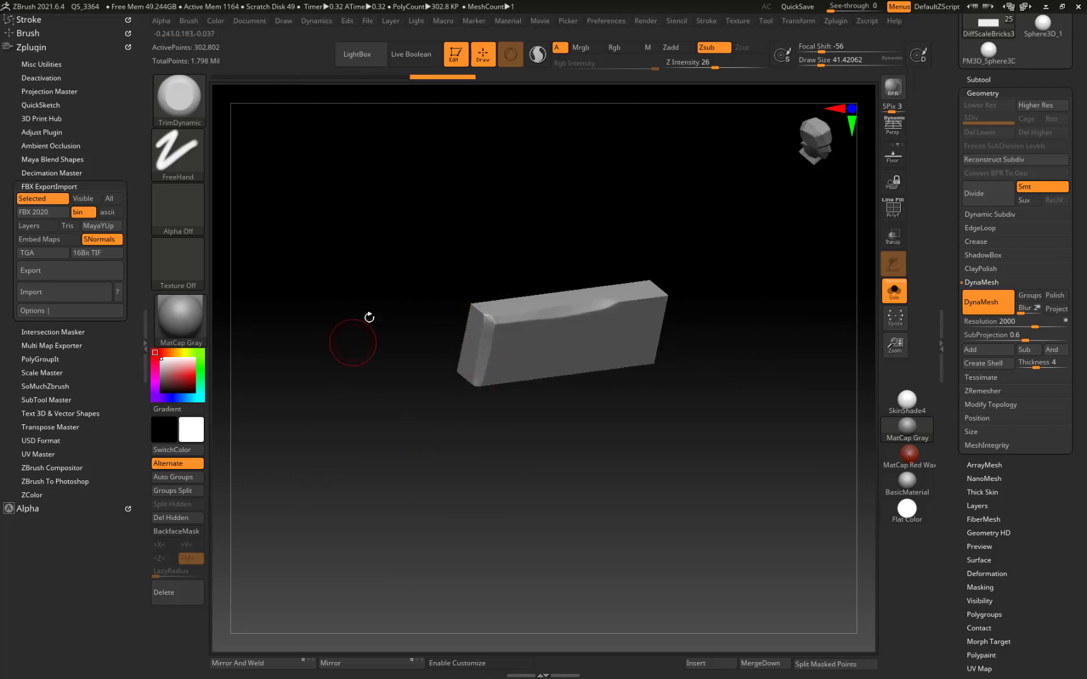
{"action": "mouse_move", "coordinate": [481, 309]}
{"action": "left_mouse_down"}
{"action": "mouse_move", "coordinate": [494, 323]}
{"action": "mouse_move", "coordinate": [481, 317]}
{"action": "left_mouse_up"}
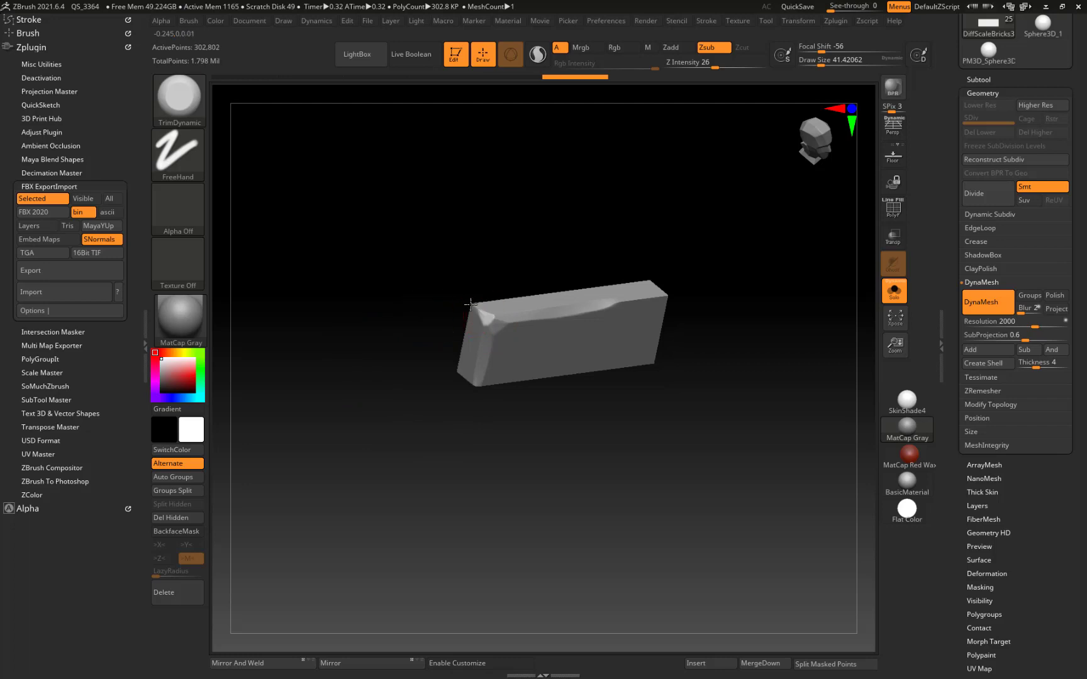
Step: Trim the near end's lower front corner, the lower front edge and the front edges towards the brick's far end
{"action": "left_click_drag", "start_coordinate": [316, 458], "coordinate": [353, 346]}
{"action": "left_click_drag", "start_coordinate": [487, 346], "coordinate": [491, 351]}
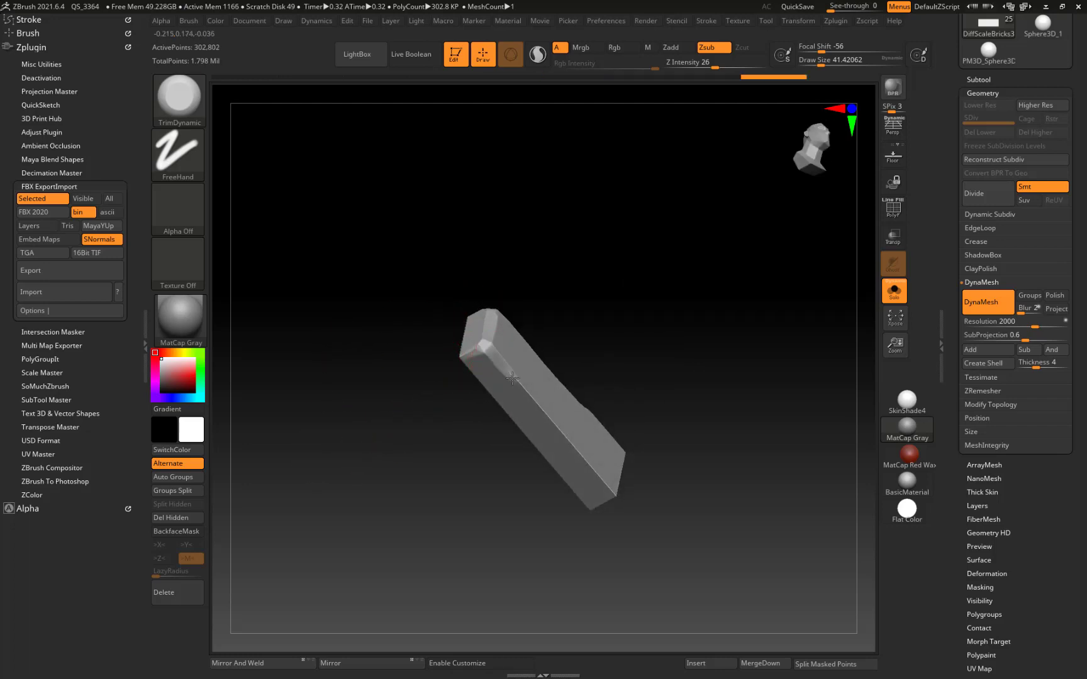
{"action": "left_click_drag", "start_coordinate": [610, 492], "coordinate": [612, 495]}
{"action": "left_click_drag", "start_coordinate": [308, 444], "coordinate": [442, 437]}
{"action": "mouse_move", "coordinate": [561, 472]}
{"action": "left_mouse_down"}
{"action": "mouse_move", "coordinate": [565, 482]}
{"action": "mouse_move", "coordinate": [577, 460]}
{"action": "mouse_move", "coordinate": [631, 444]}
{"action": "mouse_move", "coordinate": [641, 423]}
{"action": "left_mouse_up"}
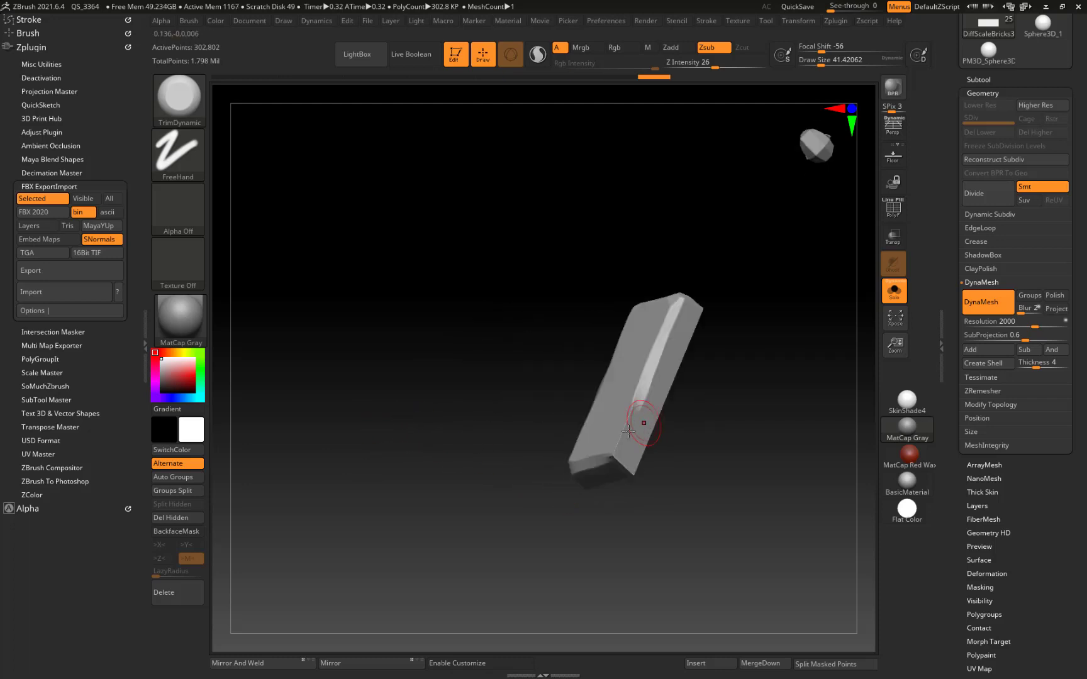
{"action": "mouse_move", "coordinate": [613, 461]}
{"action": "left_mouse_down"}
{"action": "mouse_move", "coordinate": [630, 472]}
{"action": "mouse_move", "coordinate": [616, 455]}
{"action": "mouse_move", "coordinate": [634, 403]}
{"action": "left_mouse_up"}
Step: Cut facets into the brick's remaining front corners and refine the bevels at its ends with TrimDynamic
{"action": "mouse_move", "coordinate": [481, 418]}
{"action": "left_mouse_down"}
{"action": "mouse_move", "coordinate": [386, 422]}
{"action": "mouse_move", "coordinate": [311, 360]}
{"action": "left_mouse_up"}
{"action": "left_click_drag", "start_coordinate": [568, 453], "coordinate": [579, 443]}
{"action": "mouse_move", "coordinate": [444, 417]}
{"action": "left_mouse_down"}
{"action": "mouse_move", "coordinate": [328, 365]}
{"action": "mouse_move", "coordinate": [502, 251]}
{"action": "mouse_move", "coordinate": [593, 256]}
{"action": "mouse_move", "coordinate": [584, 258]}
{"action": "left_mouse_up"}
{"action": "left_click_drag", "start_coordinate": [583, 258], "coordinate": [577, 271]}
{"action": "mouse_move", "coordinate": [389, 344]}
{"action": "left_mouse_down"}
{"action": "mouse_move", "coordinate": [371, 417]}
{"action": "mouse_move", "coordinate": [383, 394]}
{"action": "left_mouse_up"}
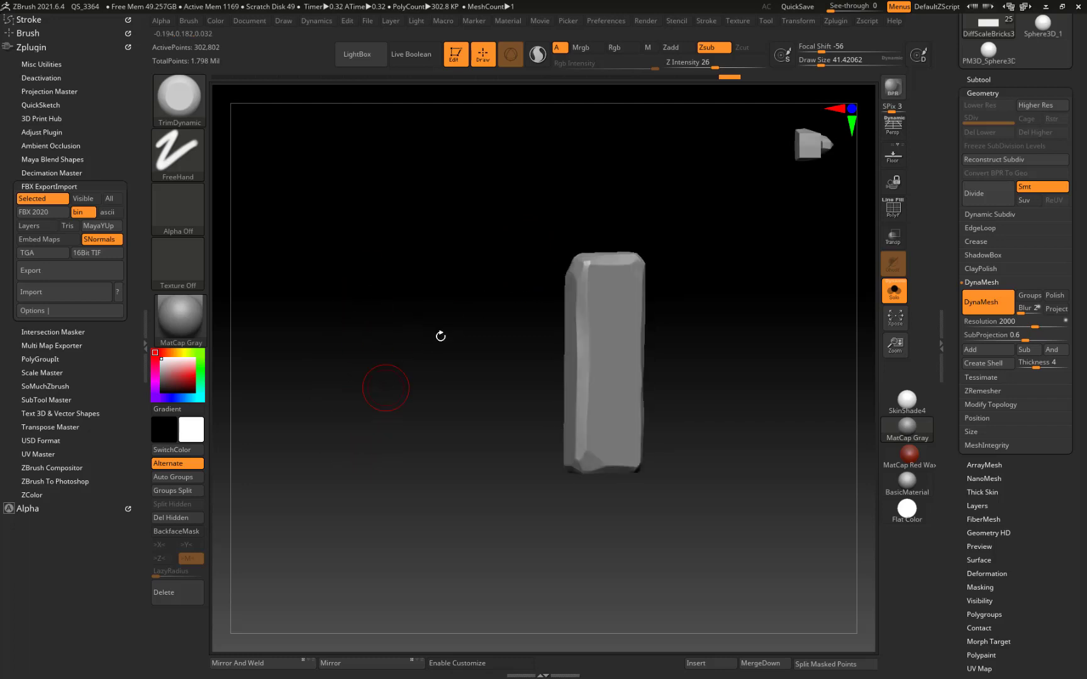
{"action": "left_click_drag", "start_coordinate": [589, 269], "coordinate": [584, 266]}
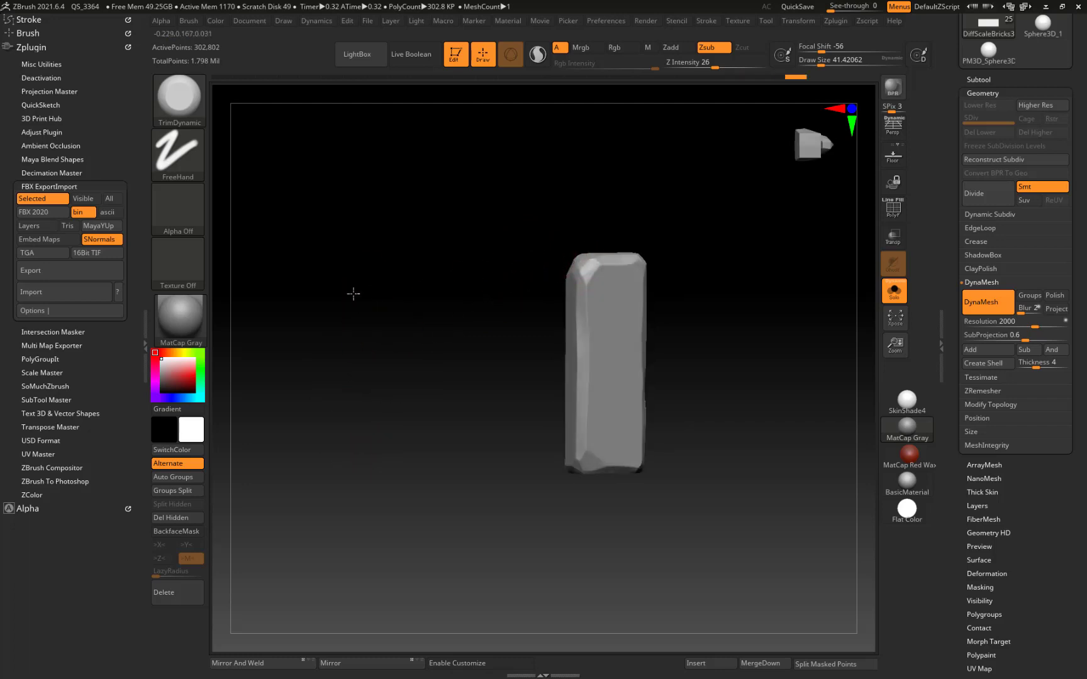
{"action": "left_click_drag", "start_coordinate": [354, 294], "coordinate": [326, 354]}
{"action": "left_click_drag", "start_coordinate": [444, 220], "coordinate": [597, 190]}
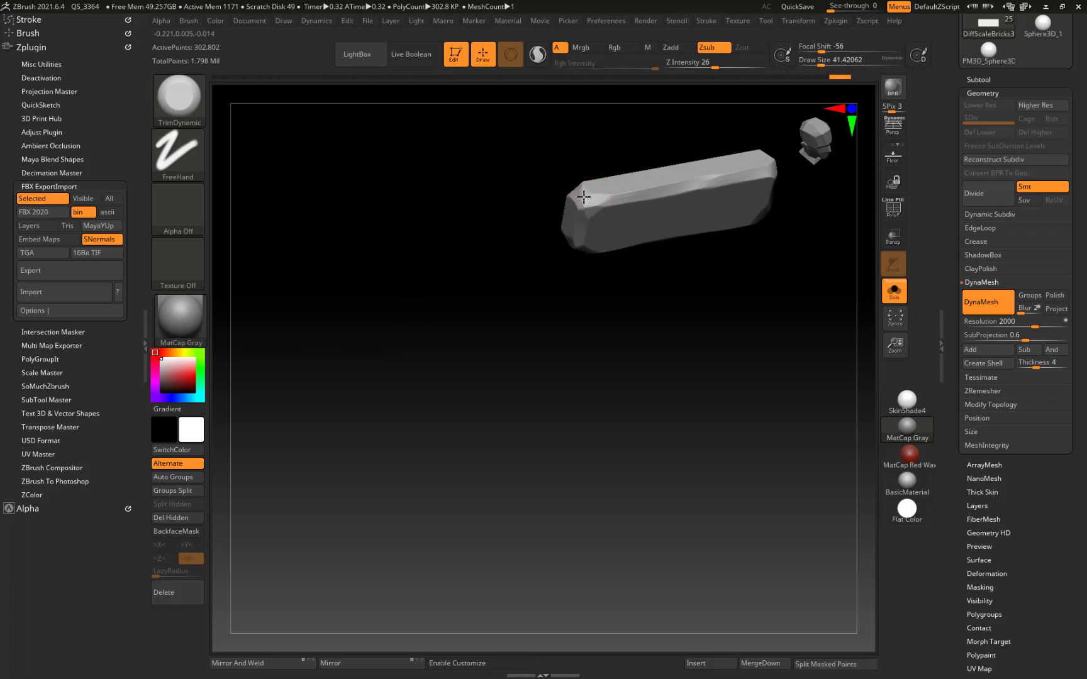
Step: Turn Solo off to show the whole trim sheet, and trim the brick's end bevel at the joint with its neighbour
{"action": "left_click", "coordinate": [894, 291]}
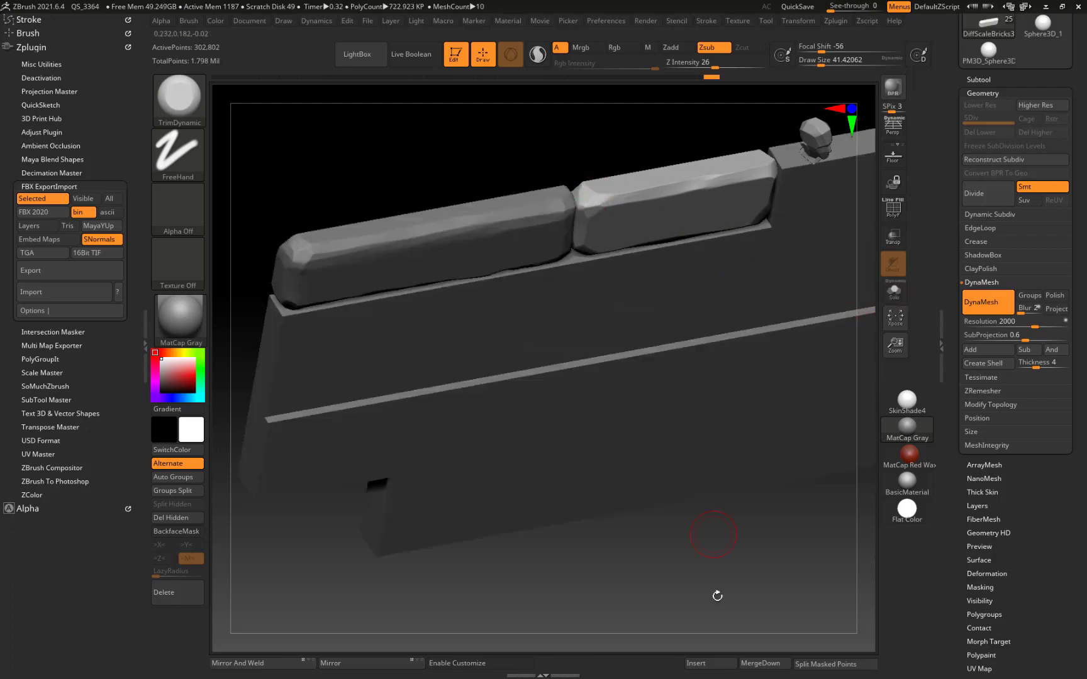
{"action": "left_click_drag", "start_coordinate": [718, 596], "coordinate": [724, 515], "text": "shift"}
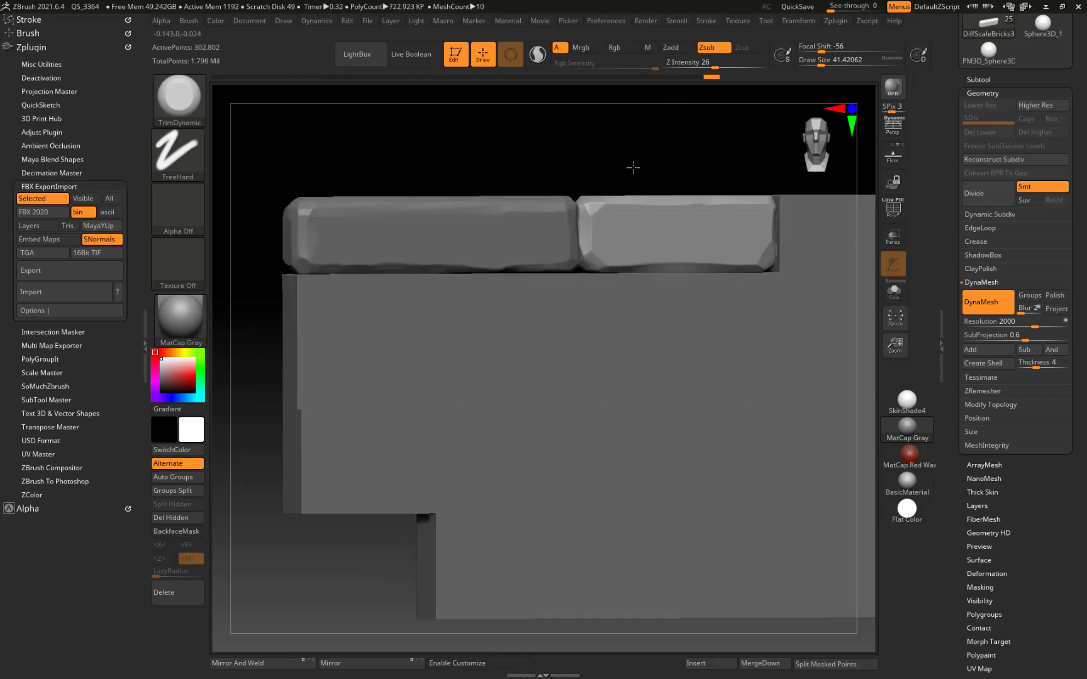
{"action": "mouse_move", "coordinate": [633, 167]}
{"action": "left_mouse_down"}
{"action": "mouse_move", "coordinate": [619, 169]}
{"action": "mouse_move", "coordinate": [655, 132]}
{"action": "mouse_move", "coordinate": [623, 153]}
{"action": "mouse_move", "coordinate": [680, 312]}
{"action": "left_mouse_up"}
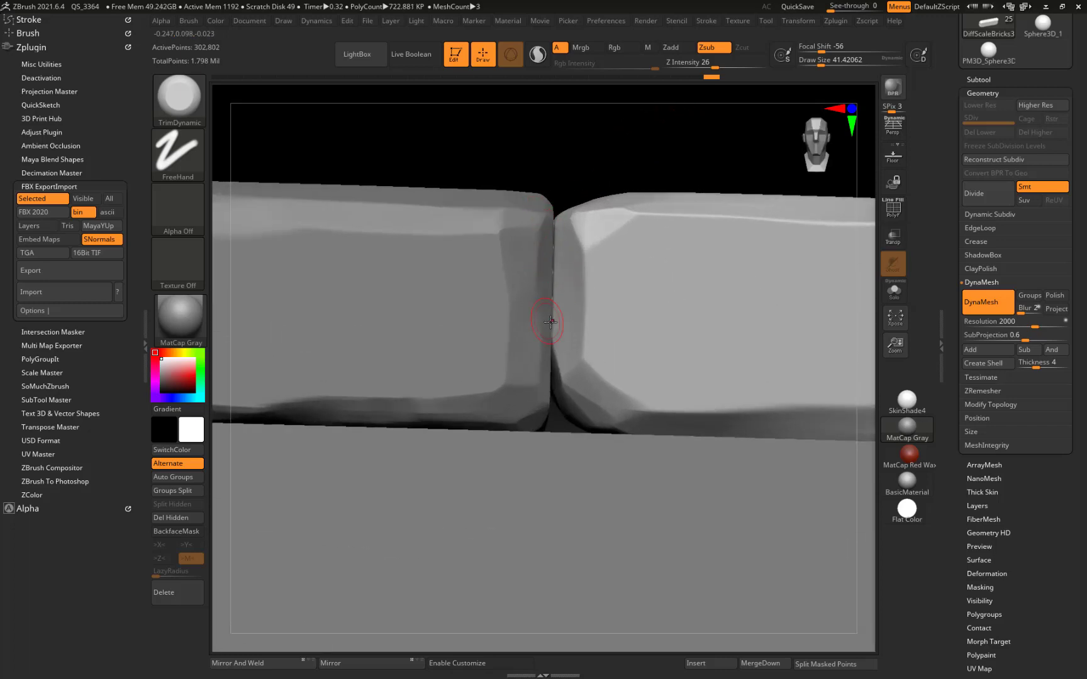
{"action": "left_click_drag", "start_coordinate": [544, 145], "coordinate": [532, 141]}
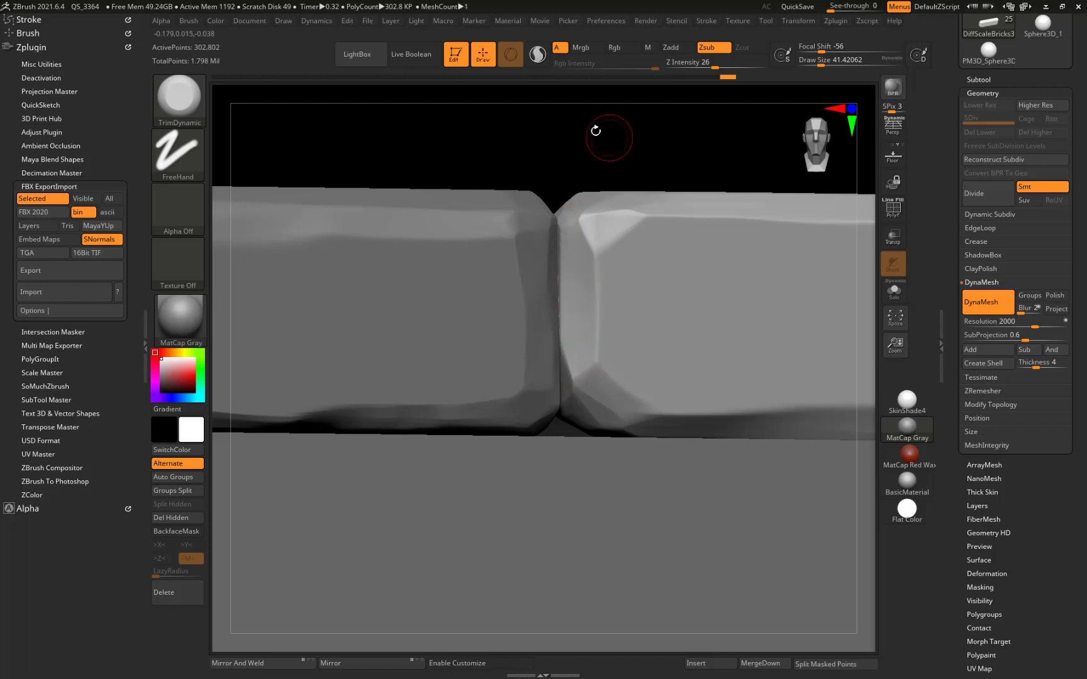
{"action": "left_click_drag", "start_coordinate": [592, 126], "coordinate": [597, 180]}
Step: Turn on ghosted transparency and refine the brick's end and upper edge near the joint
{"action": "left_click", "coordinate": [893, 236]}
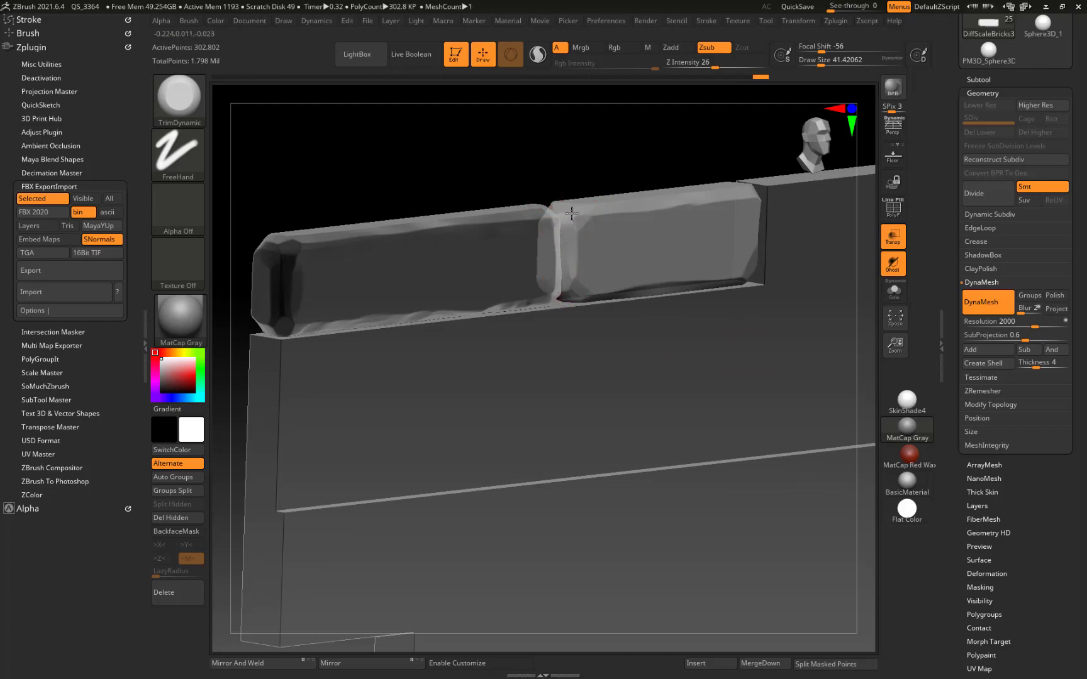
{"action": "left_click_drag", "start_coordinate": [514, 166], "coordinate": [544, 190]}
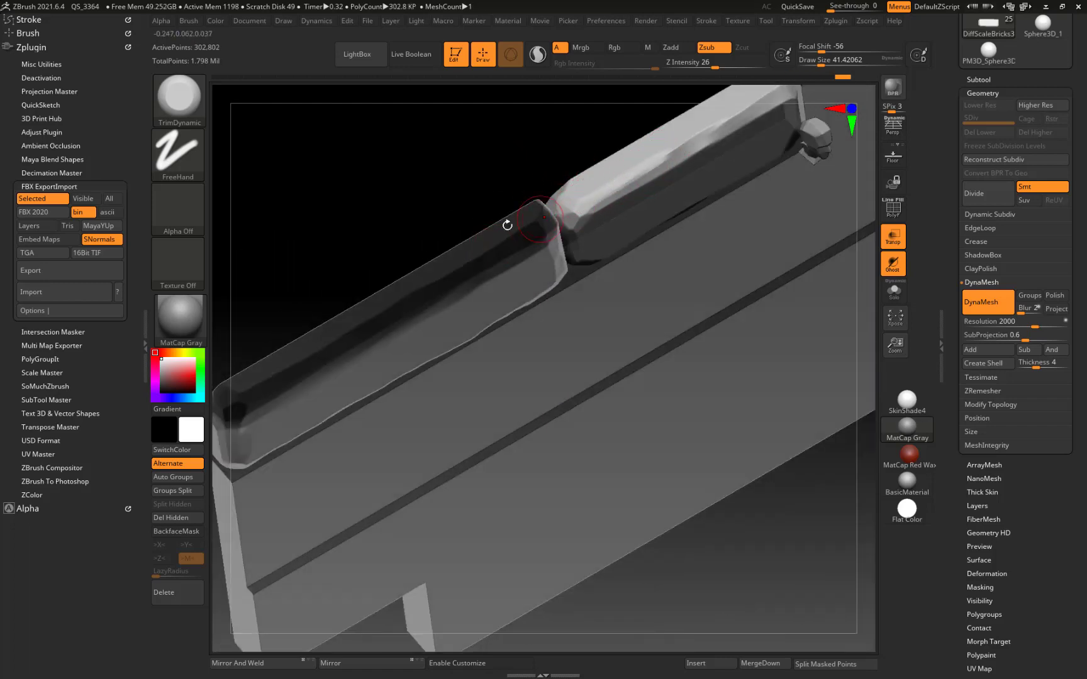
{"action": "left_click_drag", "start_coordinate": [506, 223], "coordinate": [470, 160]}
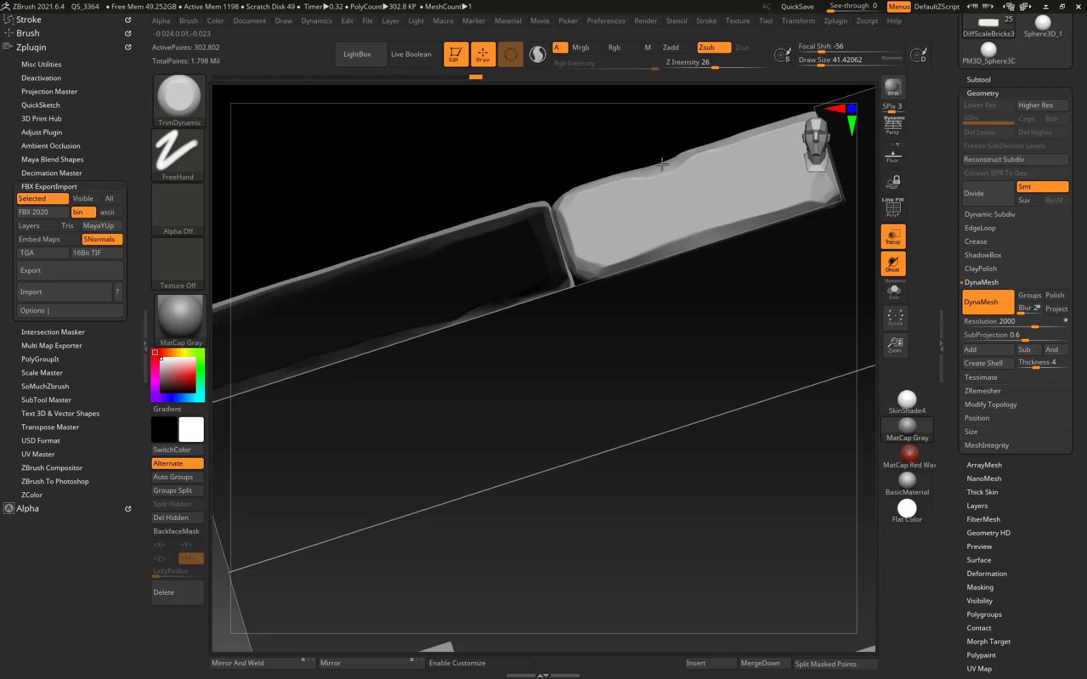
Step: Trim a shallow dip into the brick's upper front edge and roughen both lower corners, finishing with a framed front view
{"action": "left_click_drag", "start_coordinate": [645, 170], "coordinate": [678, 165]}
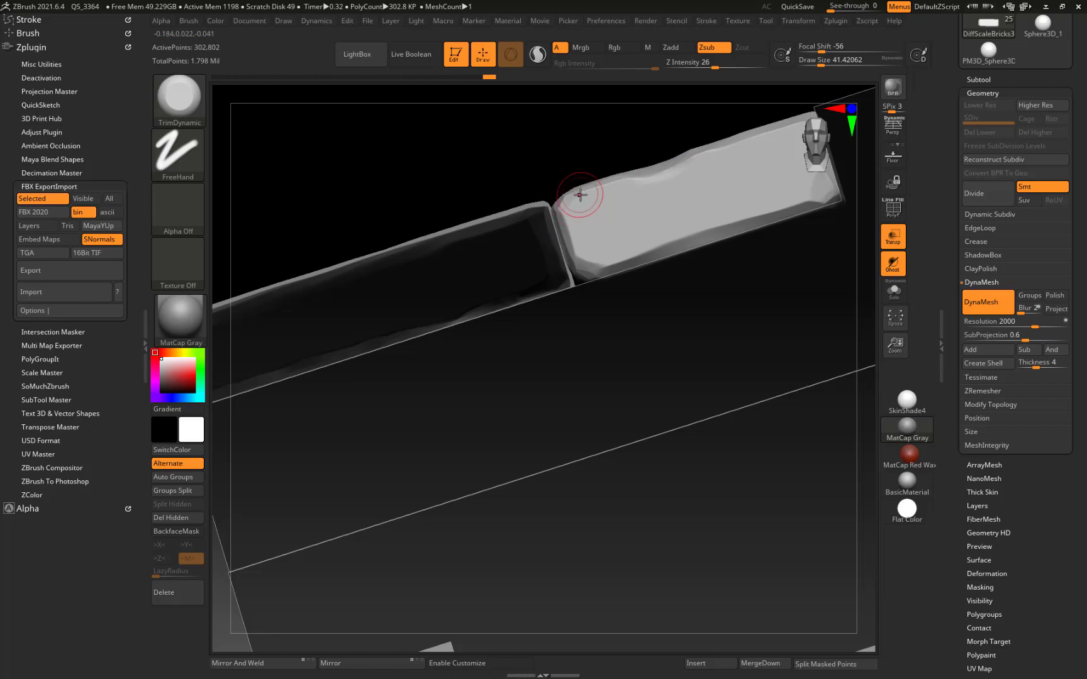
{"action": "left_click_drag", "start_coordinate": [566, 237], "coordinate": [610, 264]}
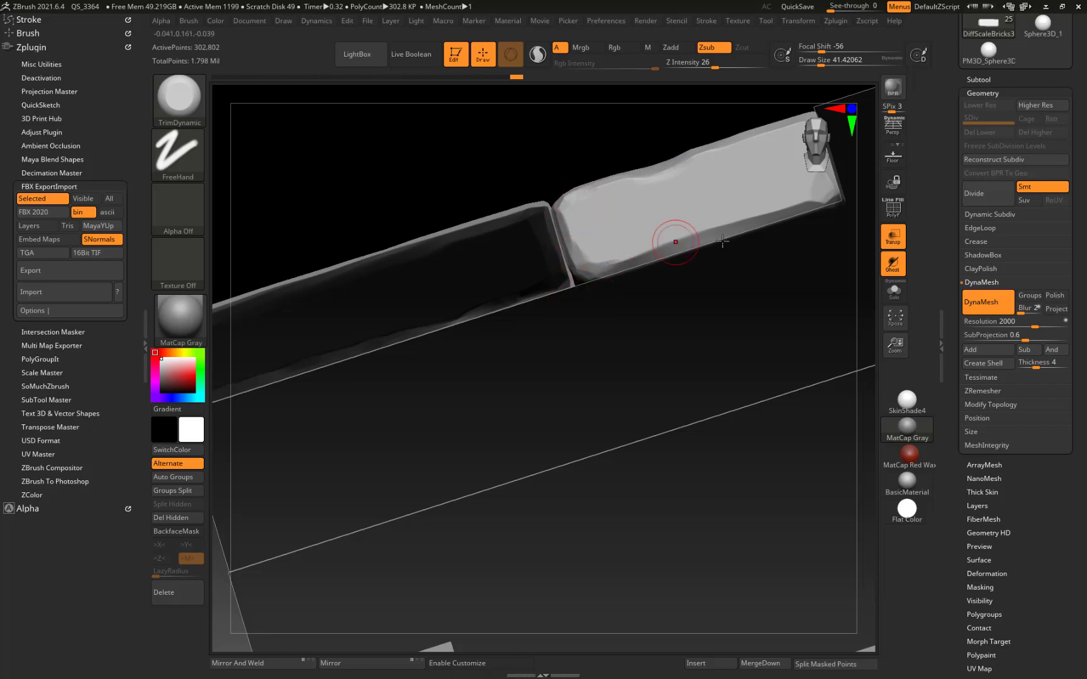
{"action": "left_click_drag", "start_coordinate": [817, 201], "coordinate": [802, 203]}
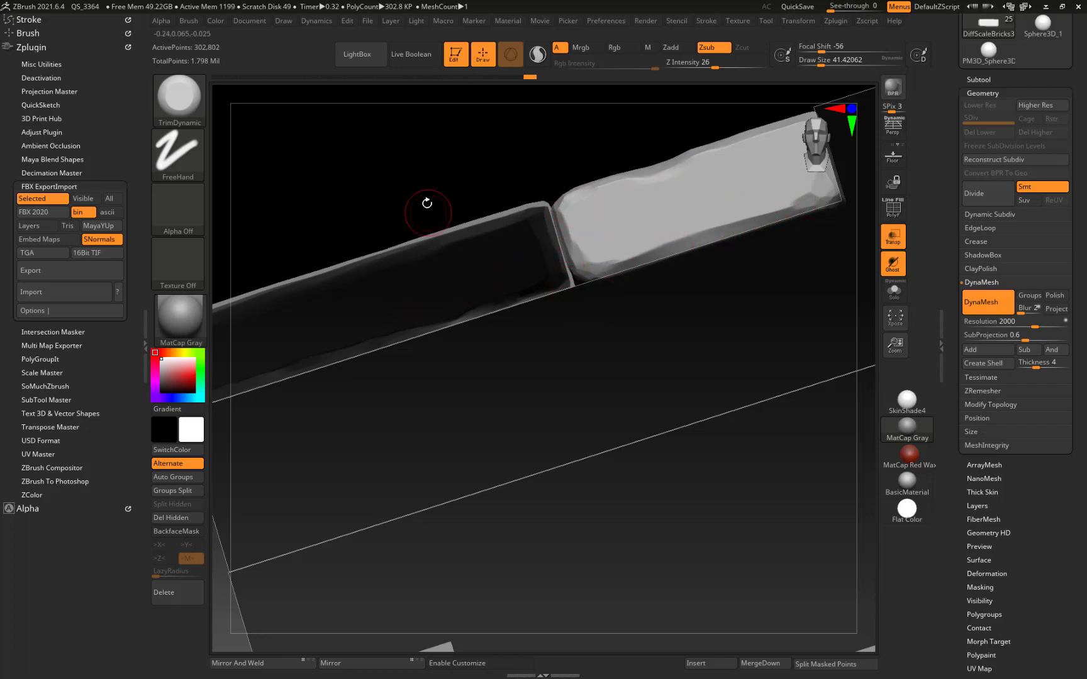
{"action": "key", "text": "f"}
{"action": "left_click_drag", "start_coordinate": [485, 175], "coordinate": [494, 204], "text": "shift"}
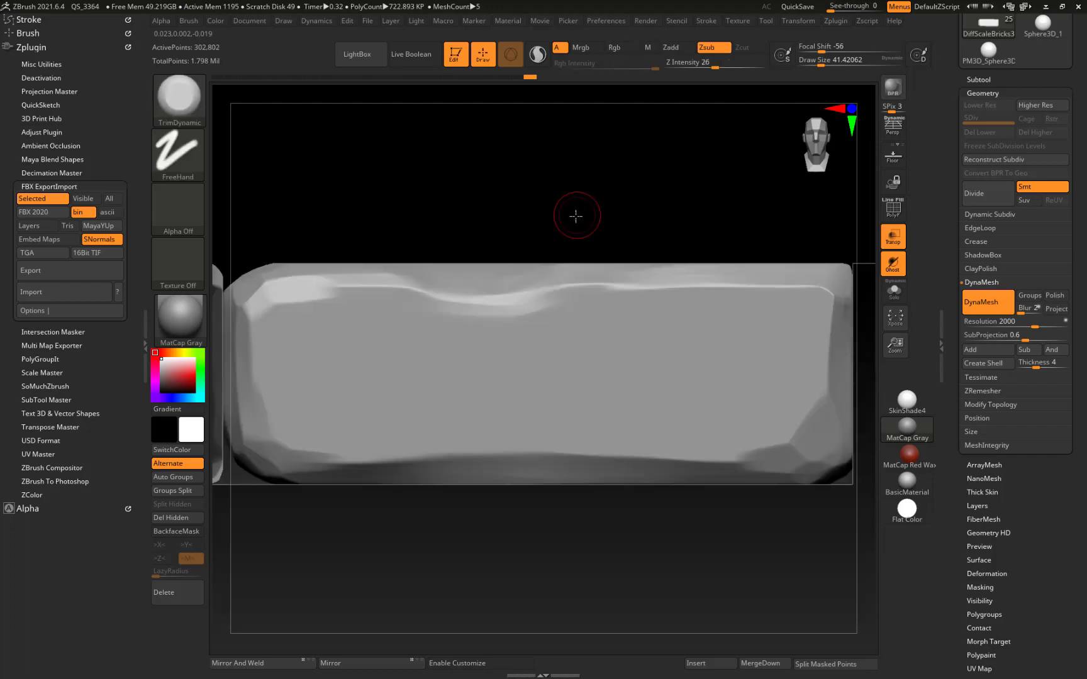
Step: Trim the upper corner and edge bevels at the brick's end beside the unsculpted brick with TrimDynamic
{"action": "left_click_drag", "start_coordinate": [576, 217], "coordinate": [557, 272]}
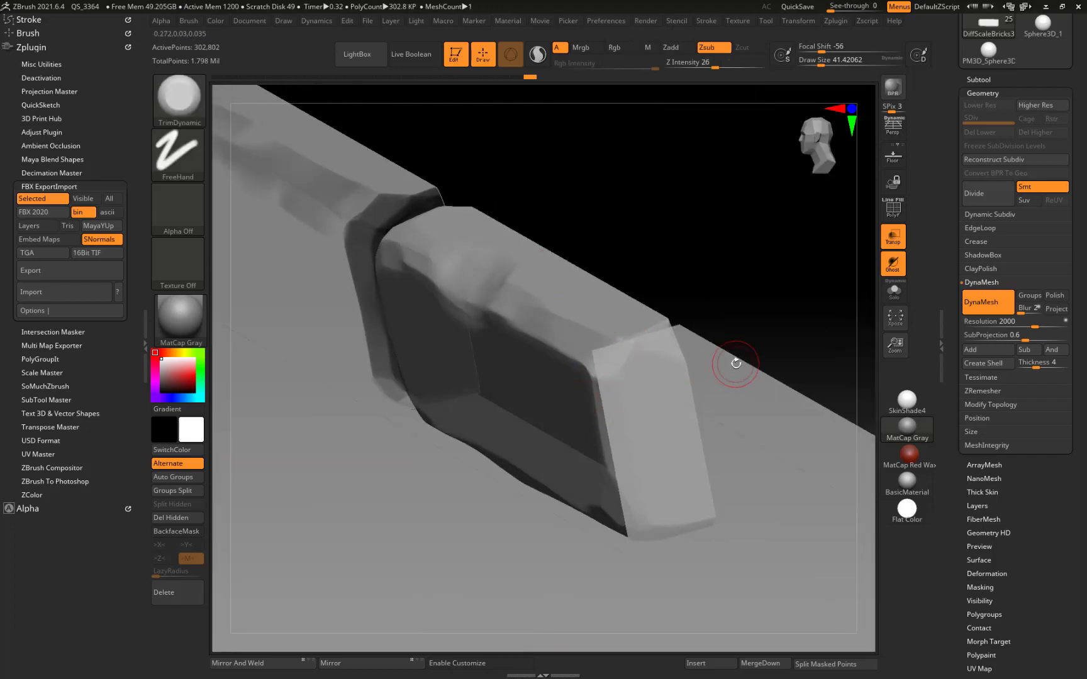
{"action": "left_click_drag", "start_coordinate": [736, 364], "coordinate": [633, 323]}
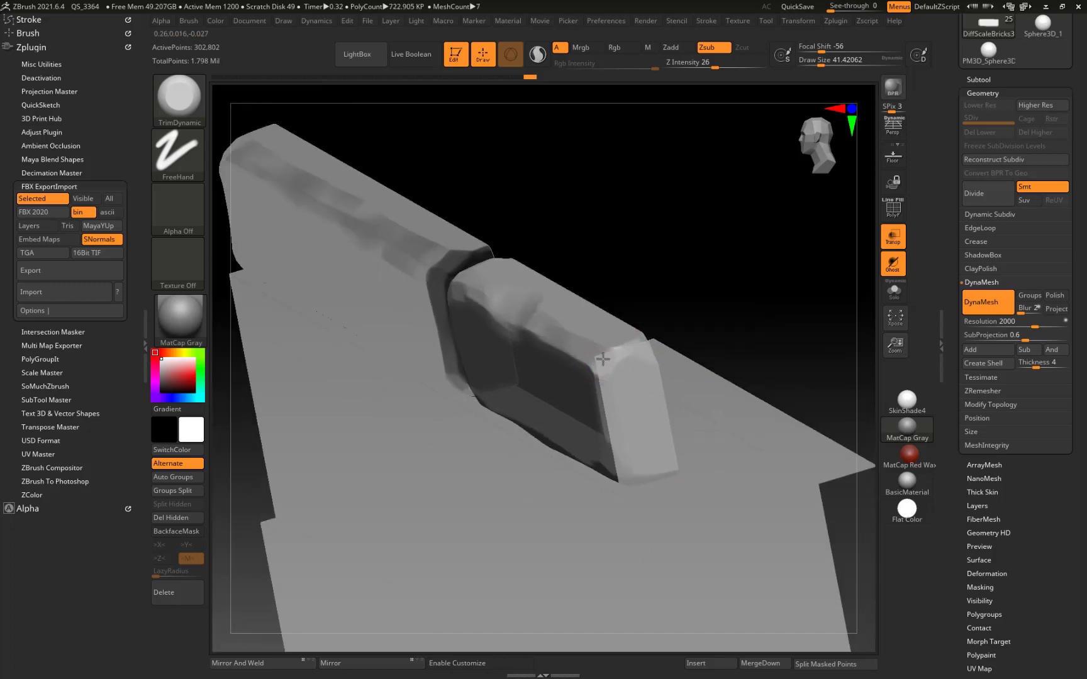
{"action": "left_click_drag", "start_coordinate": [651, 237], "coordinate": [660, 295]}
{"action": "mouse_move", "coordinate": [614, 368]}
{"action": "left_mouse_down"}
{"action": "mouse_move", "coordinate": [701, 238]}
{"action": "mouse_move", "coordinate": [614, 332]}
{"action": "mouse_move", "coordinate": [621, 354]}
{"action": "left_mouse_up"}
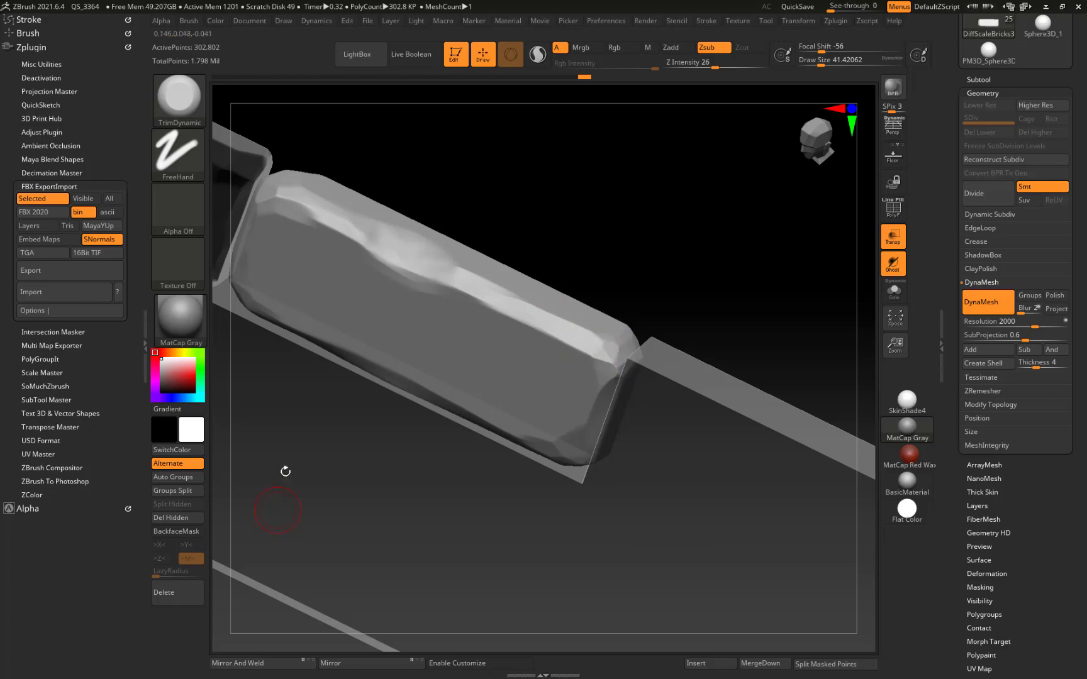
Step: Flatten and widen the dip in the brick's upper front edge, and trim a shallow irregularity into its lower front edge
{"action": "mouse_move", "coordinate": [285, 471]}
{"action": "left_mouse_down"}
{"action": "mouse_move", "coordinate": [364, 167]}
{"action": "mouse_move", "coordinate": [403, 210]}
{"action": "left_mouse_up"}
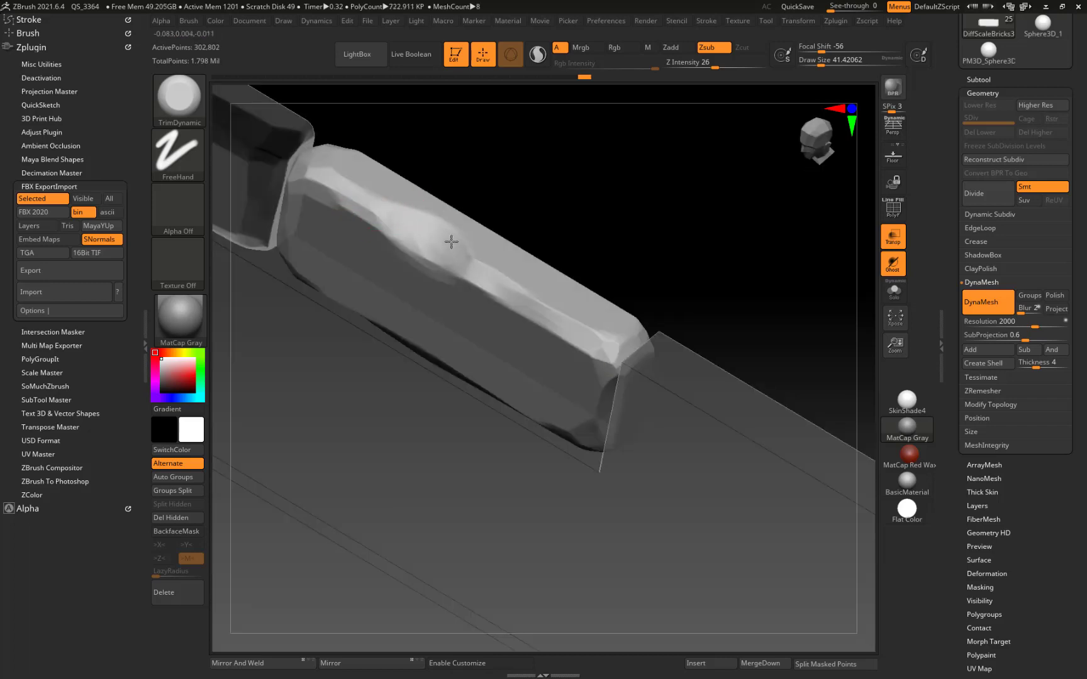
{"action": "mouse_move", "coordinate": [452, 241]}
{"action": "left_mouse_down"}
{"action": "mouse_move", "coordinate": [407, 231]}
{"action": "mouse_move", "coordinate": [434, 259]}
{"action": "mouse_move", "coordinate": [400, 219]}
{"action": "mouse_move", "coordinate": [386, 224]}
{"action": "left_mouse_up"}
{"action": "left_click_drag", "start_coordinate": [497, 163], "coordinate": [501, 151]}
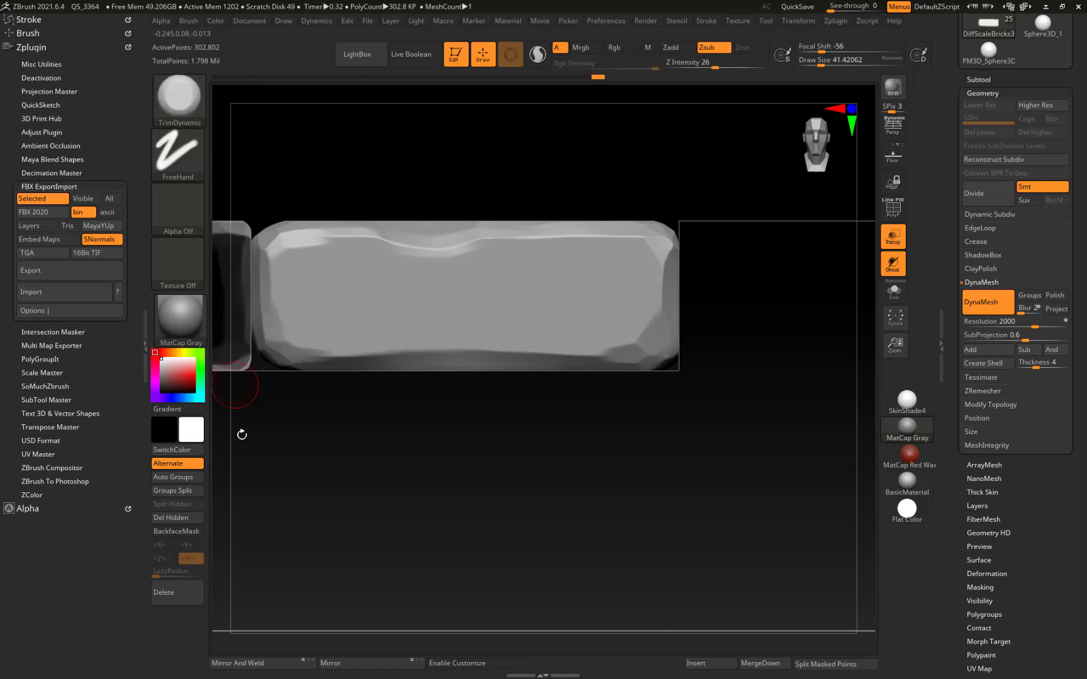
{"action": "left_click_drag", "start_coordinate": [404, 347], "coordinate": [456, 356]}
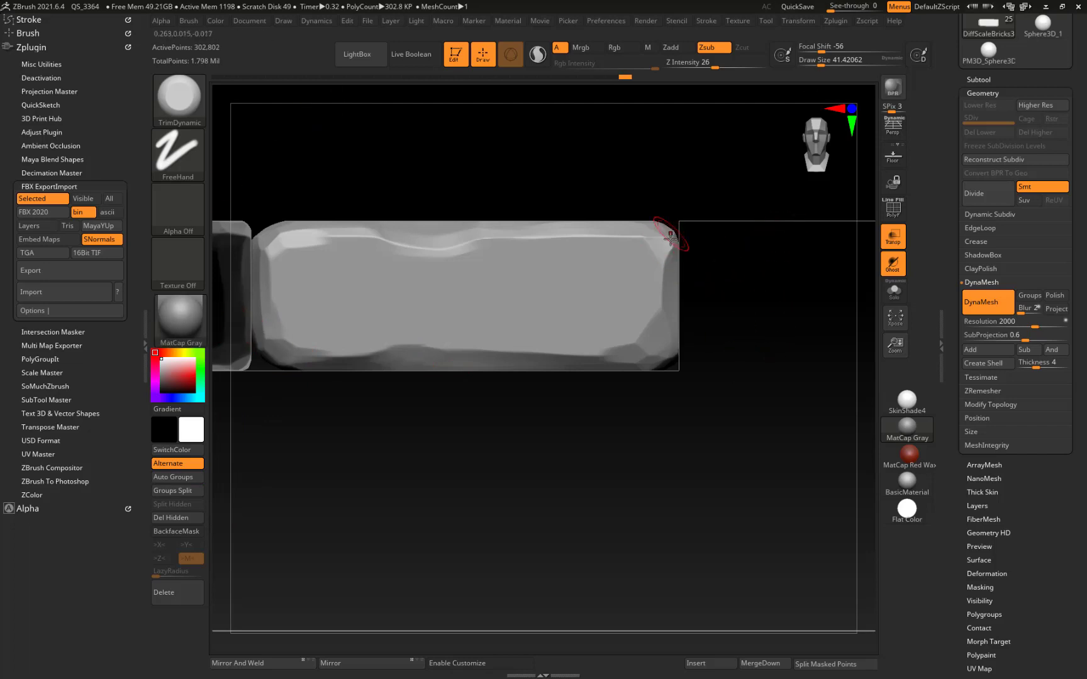
Step: Cut a larger chip into the brick's upper corner beside the unsculpted brick and trim that end's vertical edge
{"action": "left_click_drag", "start_coordinate": [608, 156], "coordinate": [641, 200]}
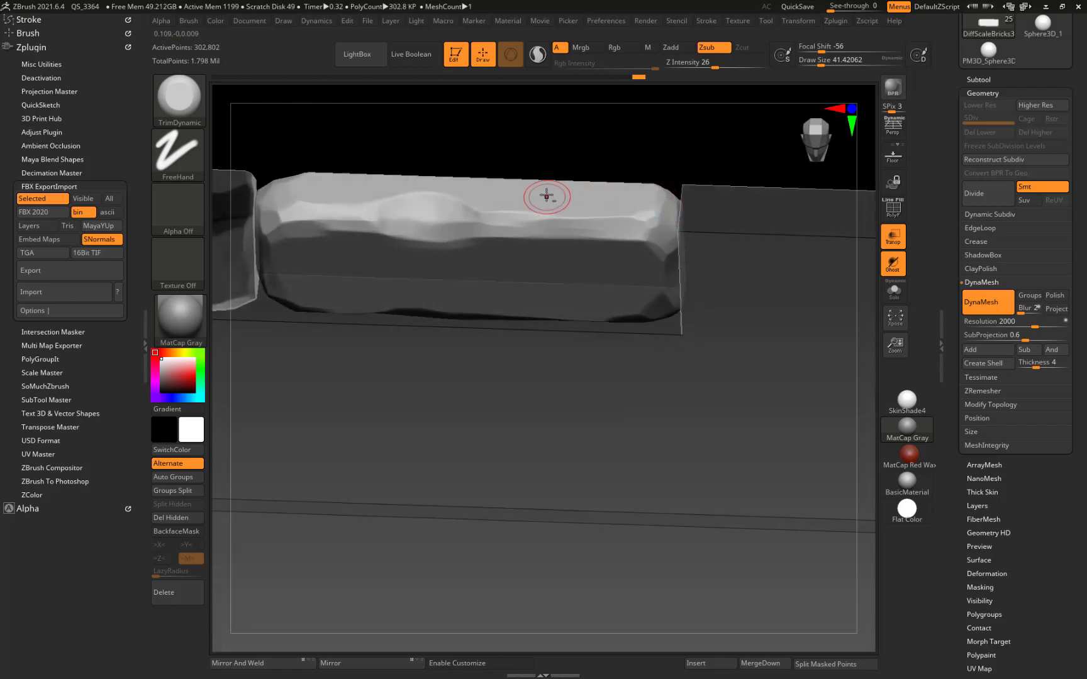
{"action": "left_click_drag", "start_coordinate": [550, 133], "coordinate": [542, 58], "text": "alt"}
{"action": "left_click_drag", "start_coordinate": [573, 170], "coordinate": [502, 353], "text": "alt"}
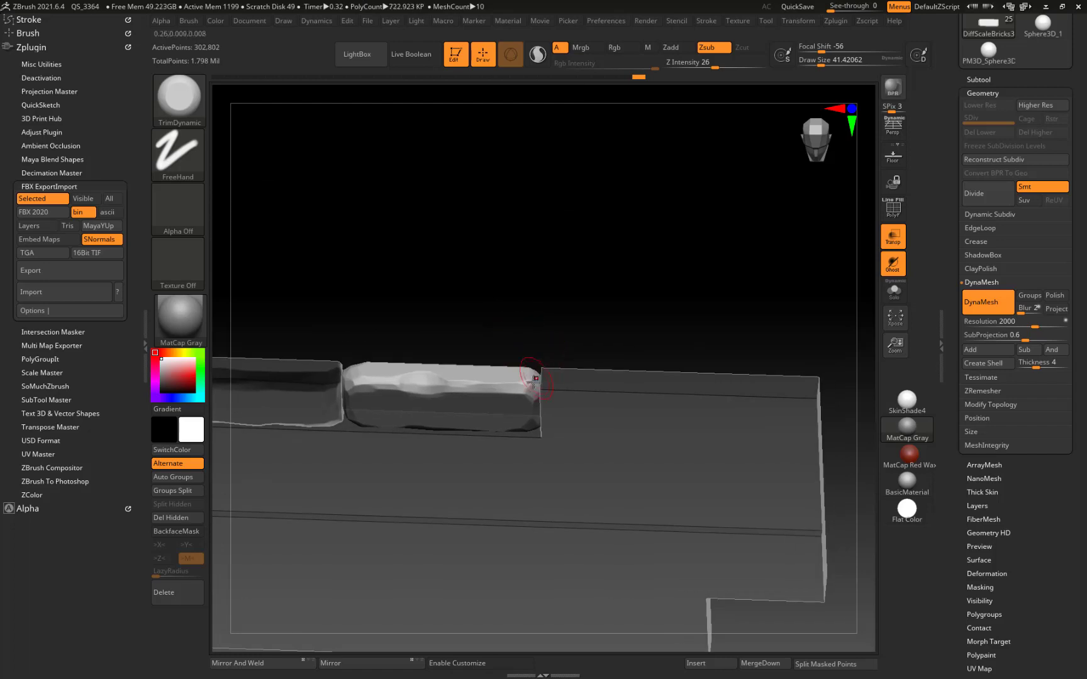
{"action": "left_click_drag", "start_coordinate": [529, 272], "coordinate": [535, 201]}
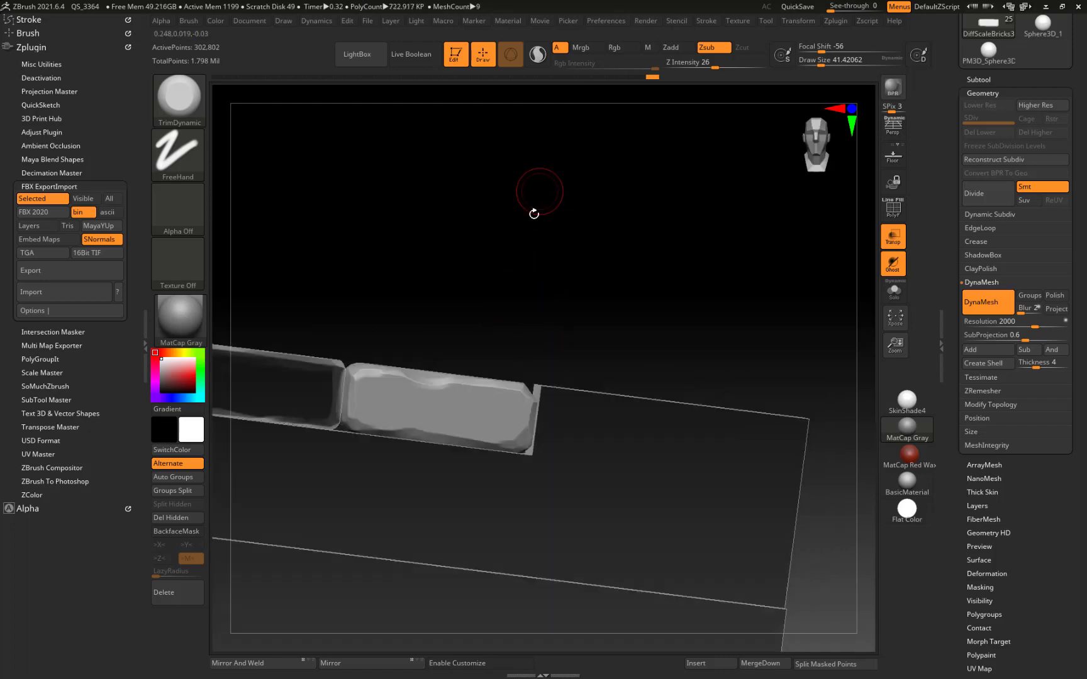
{"action": "left_click_drag", "start_coordinate": [523, 395], "coordinate": [521, 393]}
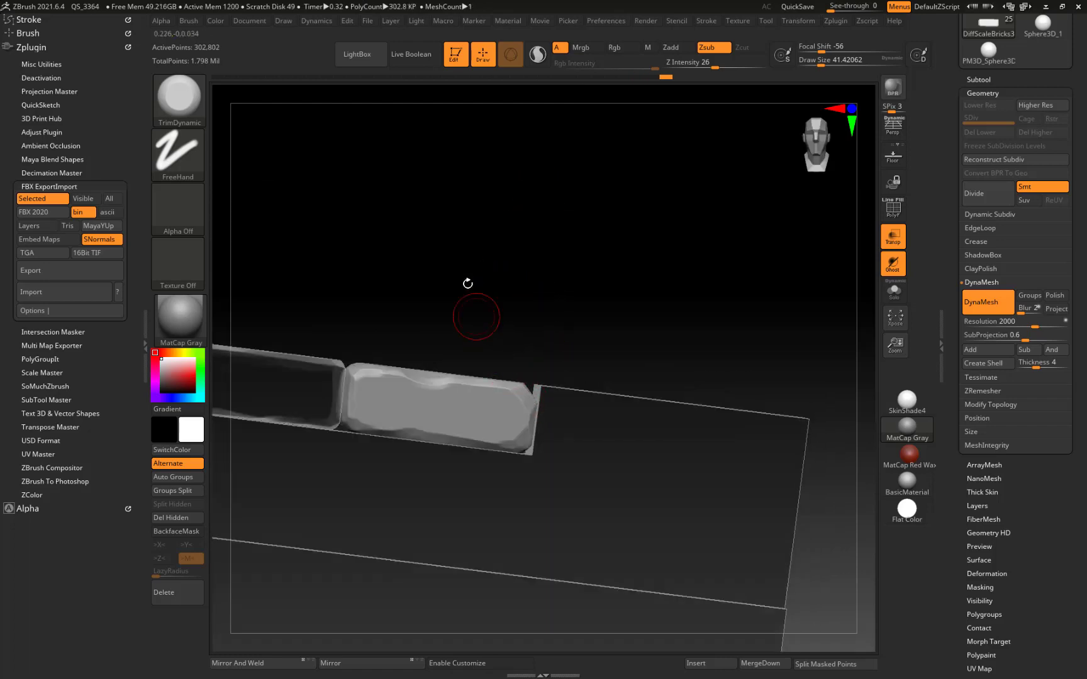
{"action": "left_click_drag", "start_coordinate": [468, 284], "coordinate": [473, 302]}
{"action": "left_click_drag", "start_coordinate": [534, 437], "coordinate": [536, 408]}
{"action": "left_click_drag", "start_coordinate": [546, 315], "coordinate": [515, 354]}
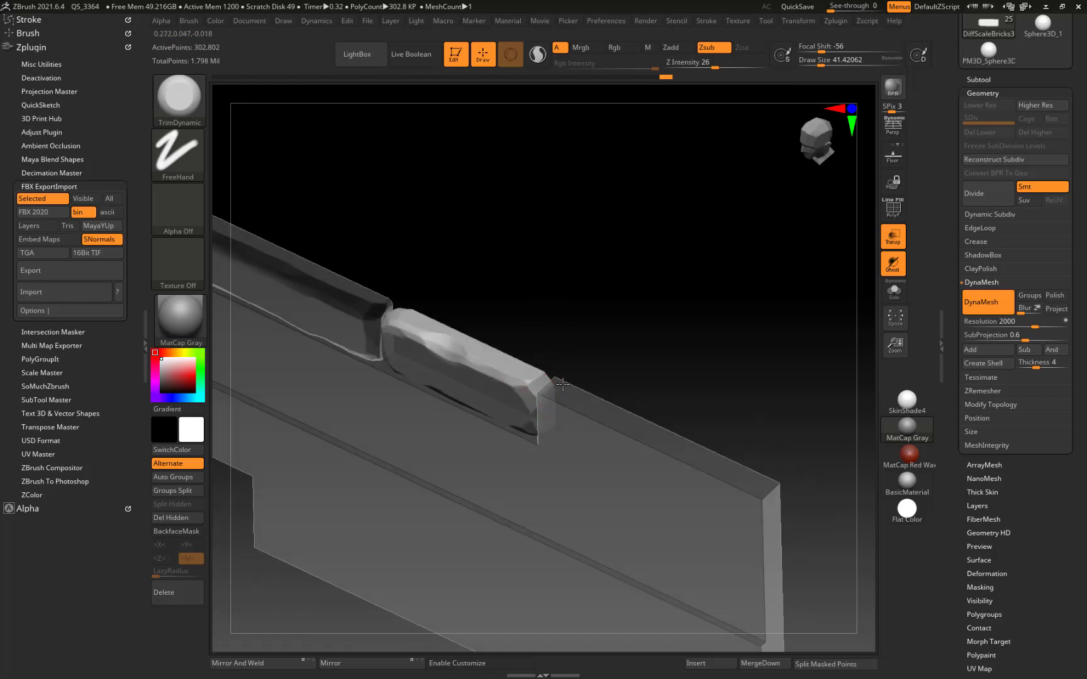
Step: Refine the brick's upper corner at the joint with the already sculpted neighbour using TrimDynamic
{"action": "left_click_drag", "start_coordinate": [564, 317], "coordinate": [529, 236], "text": "shift"}
{"action": "mouse_move", "coordinate": [466, 257]}
{"action": "left_mouse_down"}
{"action": "mouse_move", "coordinate": [473, 244]}
{"action": "mouse_move", "coordinate": [470, 279]}
{"action": "left_mouse_up"}
{"action": "left_click_drag", "start_coordinate": [398, 345], "coordinate": [407, 363]}
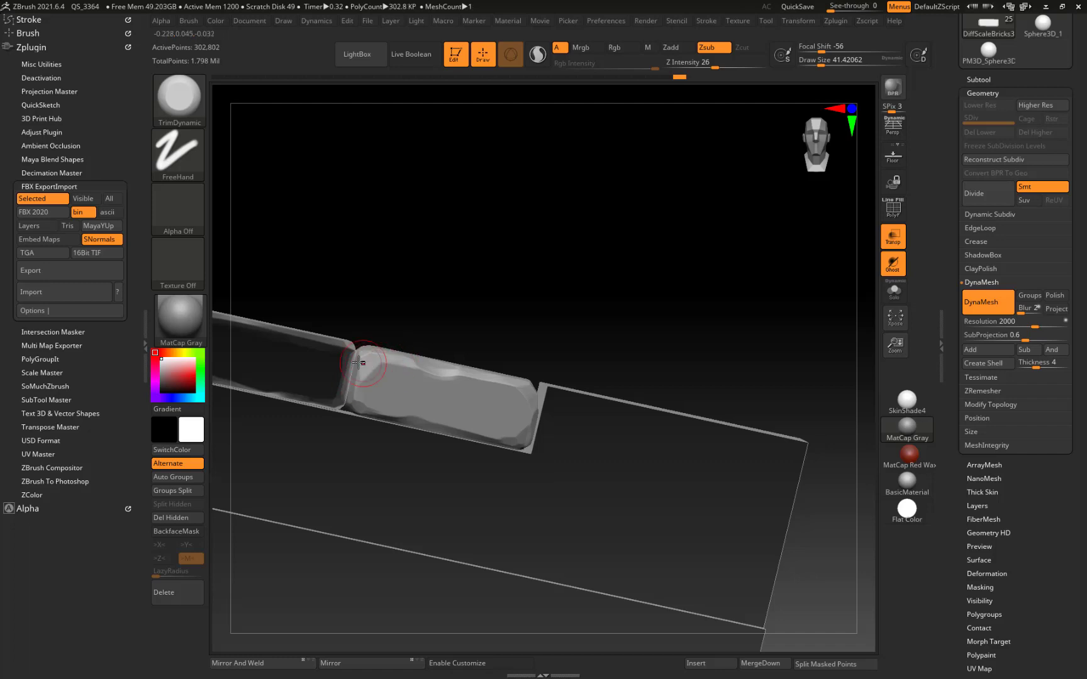
{"action": "left_click_drag", "start_coordinate": [356, 295], "coordinate": [308, 176]}
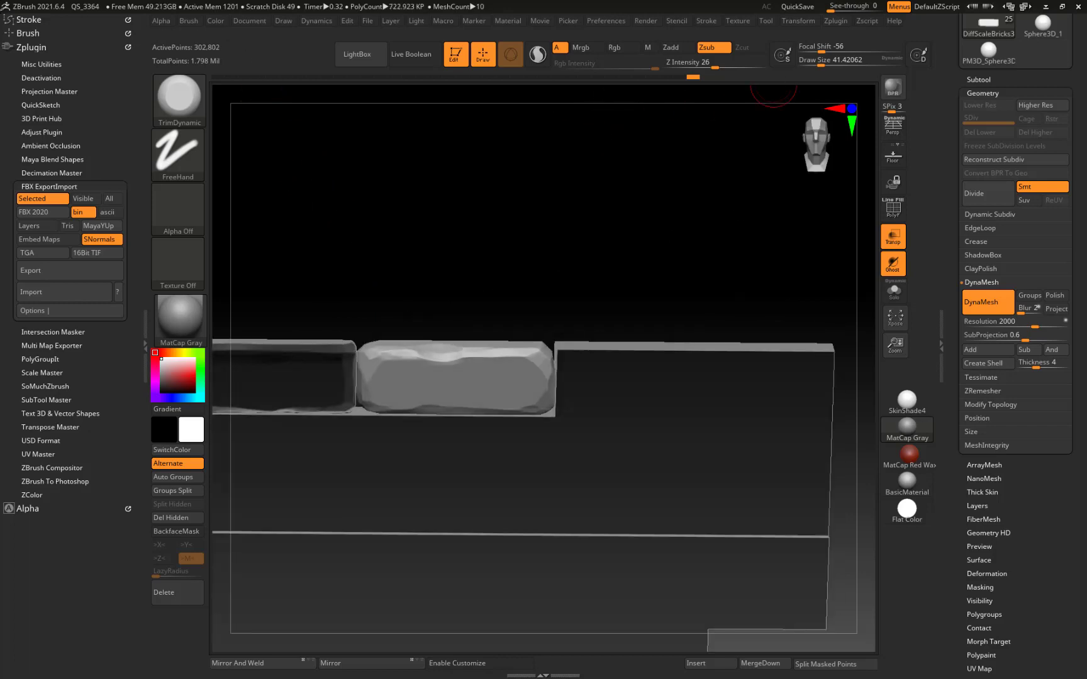
Step: Make the unsculpted brick at the end of the top row the active subtool
{"action": "left_click", "coordinate": [710, 378], "text": "alt"}
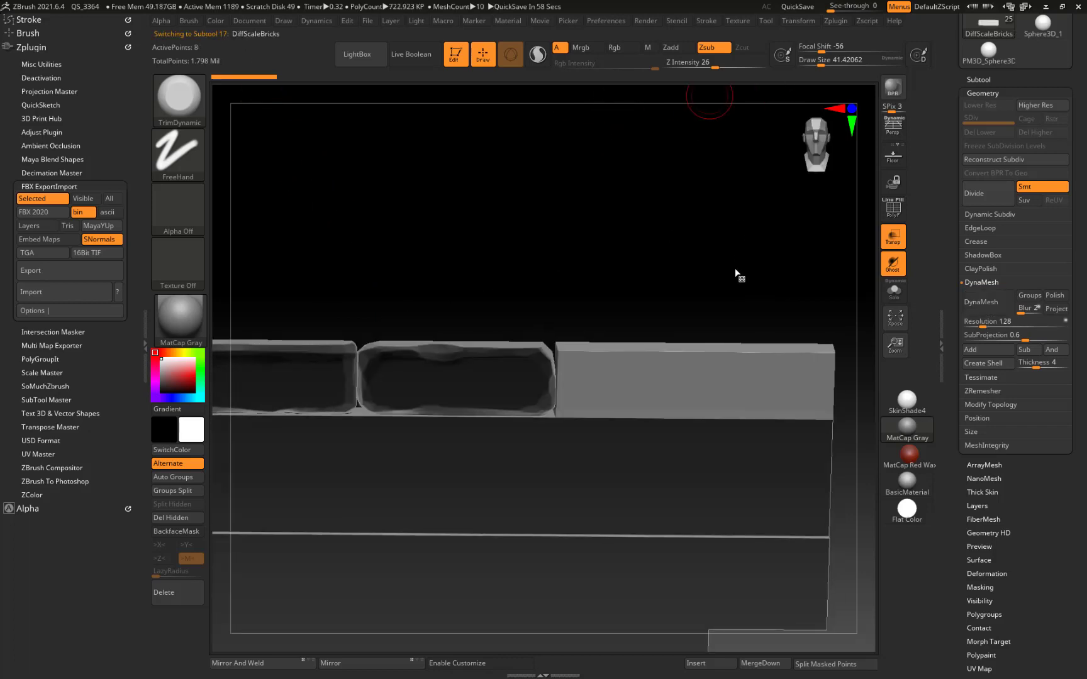
{"action": "left_click_drag", "start_coordinate": [461, 247], "coordinate": [482, 312]}
{"action": "left_click", "coordinate": [1001, 309]}
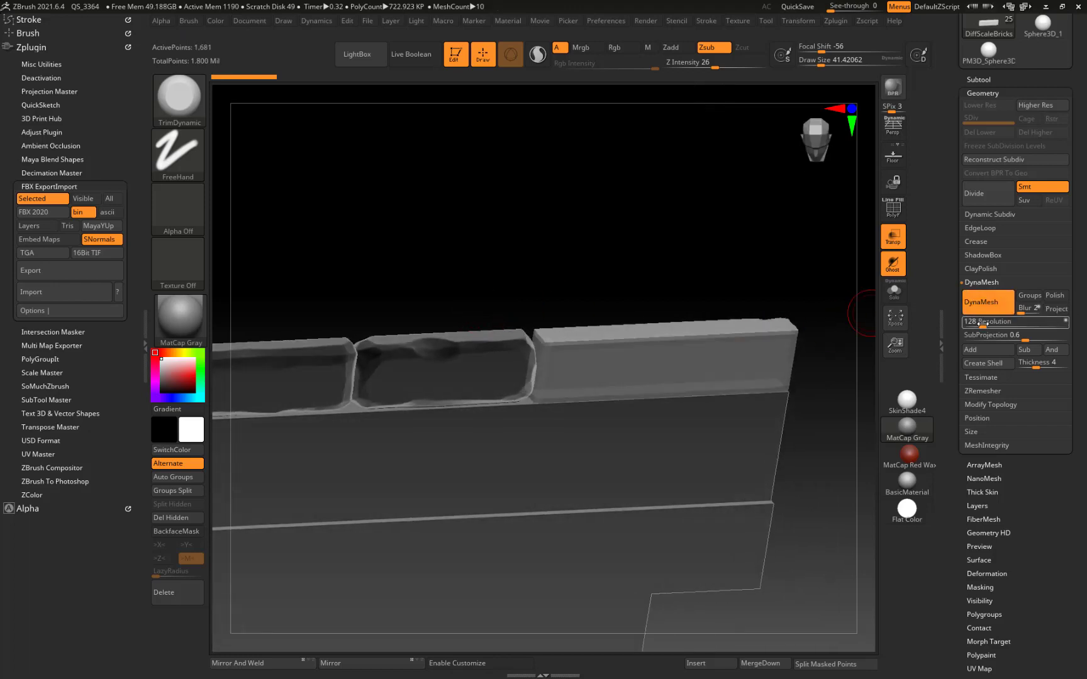
{"action": "type", "text": "2000"}
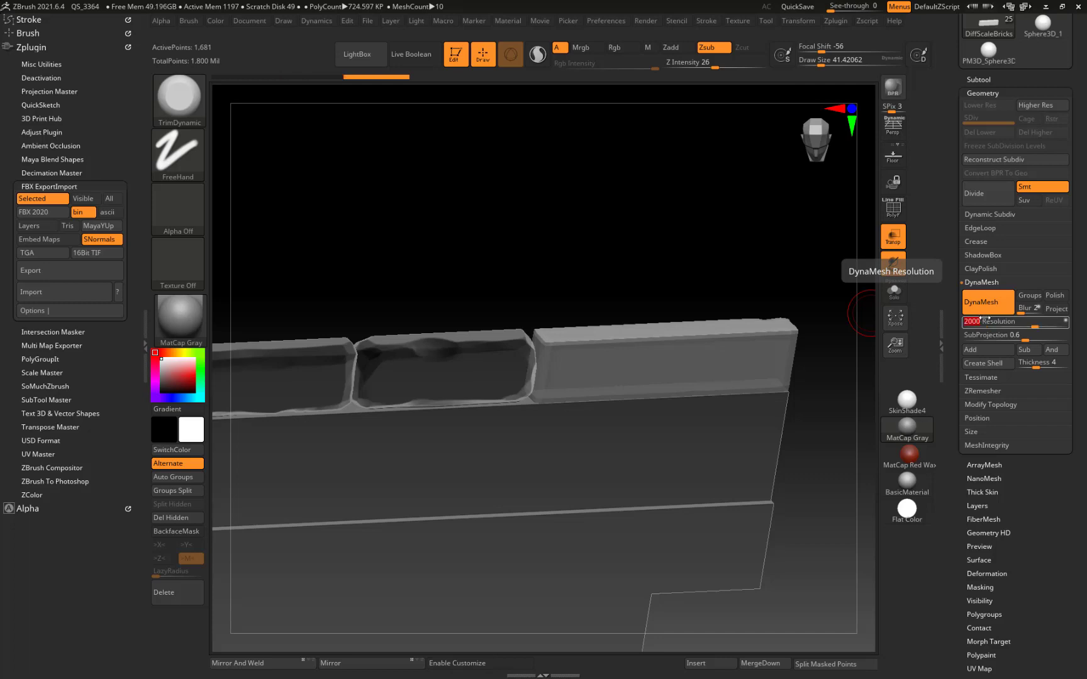
{"action": "key", "text": "ctrl+z"}
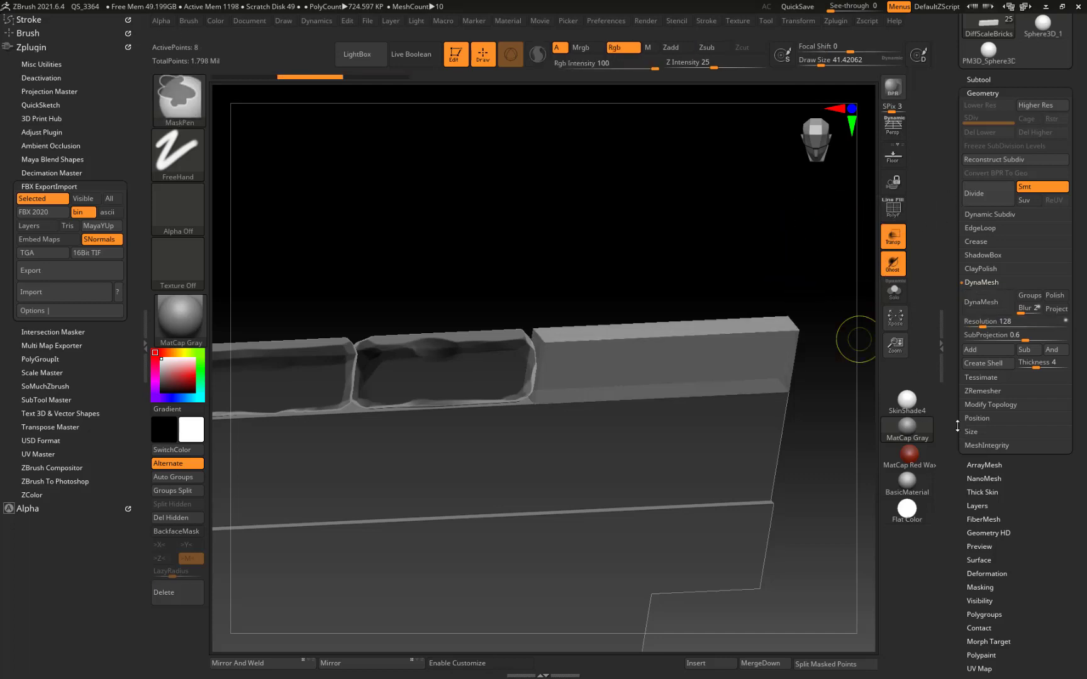
Step: DynaMesh the end brick at a resolution of 2000
{"action": "left_click", "coordinate": [996, 325]}
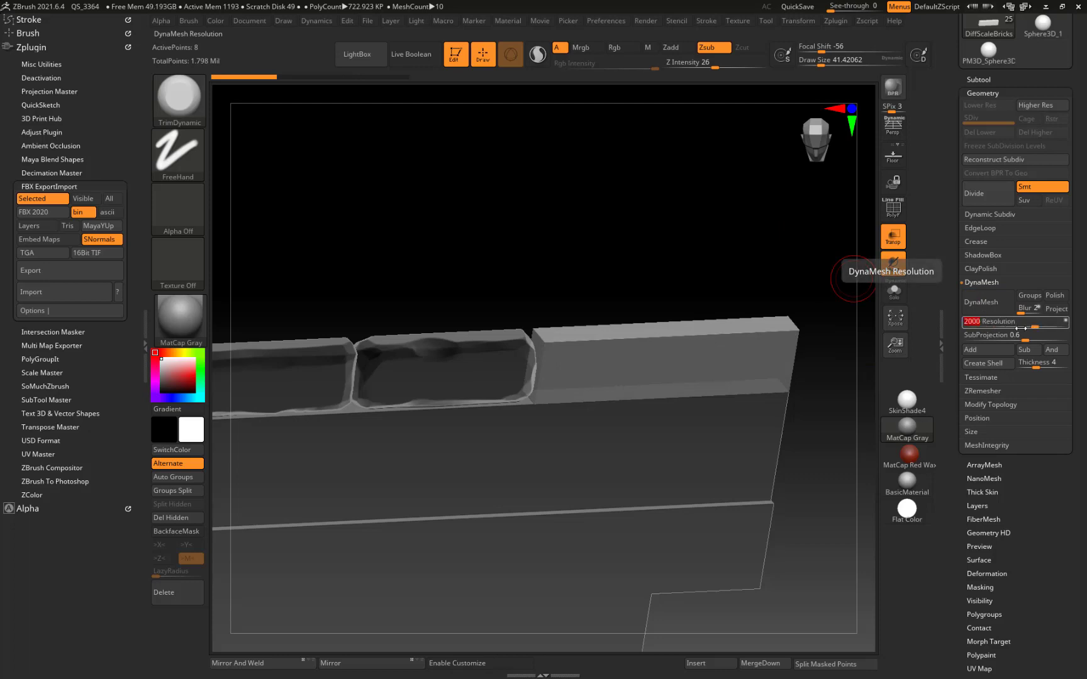
{"action": "type", "text": "2000"}
{"action": "left_click", "coordinate": [985, 302]}
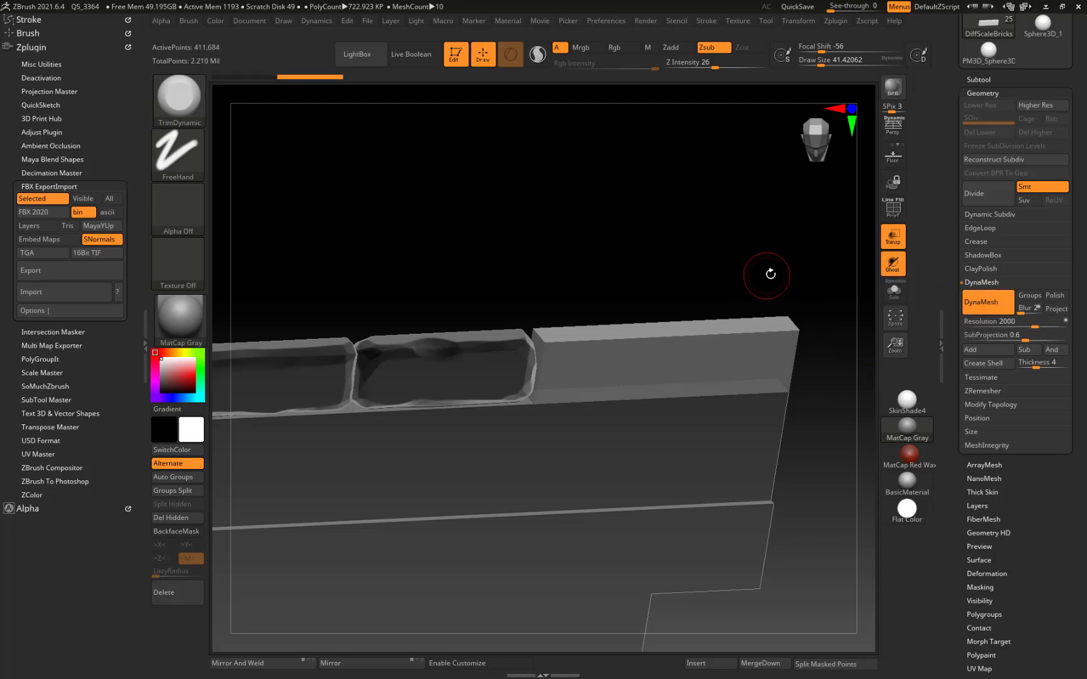
Step: Bevel the end brick's upper front edge and cut its upper corner next to the neighbouring brick with TrimDynamic
{"action": "left_click_drag", "start_coordinate": [771, 274], "coordinate": [759, 271]}
{"action": "left_click_drag", "start_coordinate": [572, 246], "coordinate": [589, 248]}
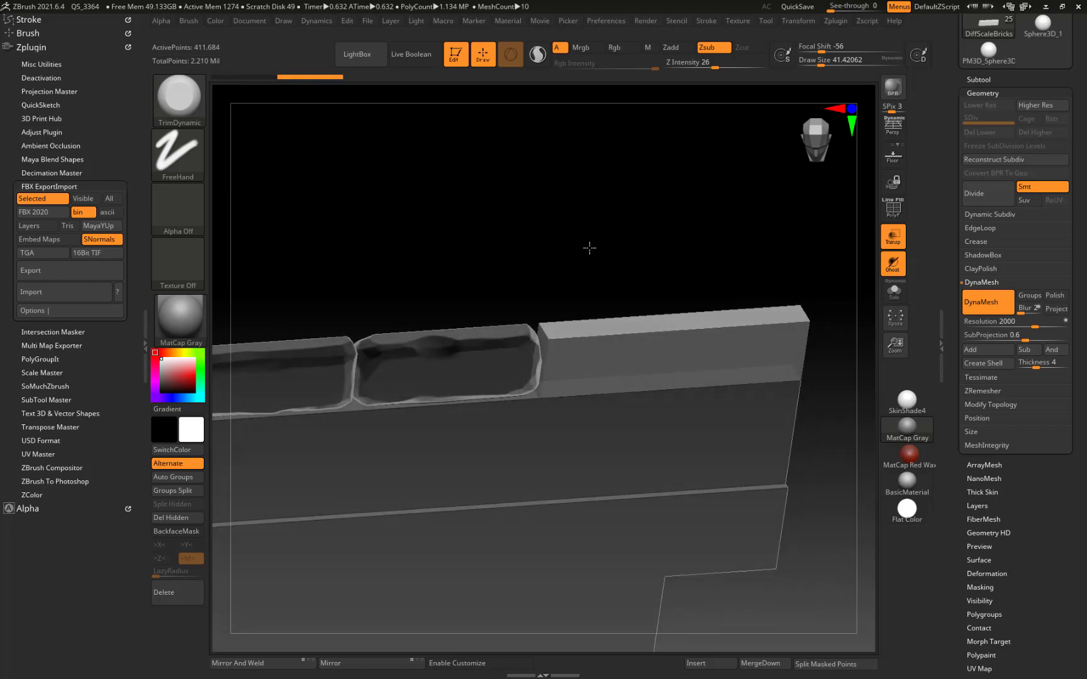
{"action": "mouse_move", "coordinate": [567, 337]}
{"action": "left_mouse_down"}
{"action": "mouse_move", "coordinate": [674, 327]}
{"action": "mouse_move", "coordinate": [549, 344]}
{"action": "left_mouse_up"}
{"action": "left_click_drag", "start_coordinate": [487, 254], "coordinate": [473, 299]}
{"action": "left_click_drag", "start_coordinate": [537, 323], "coordinate": [546, 336]}
{"action": "left_click_drag", "start_coordinate": [481, 254], "coordinate": [475, 217]}
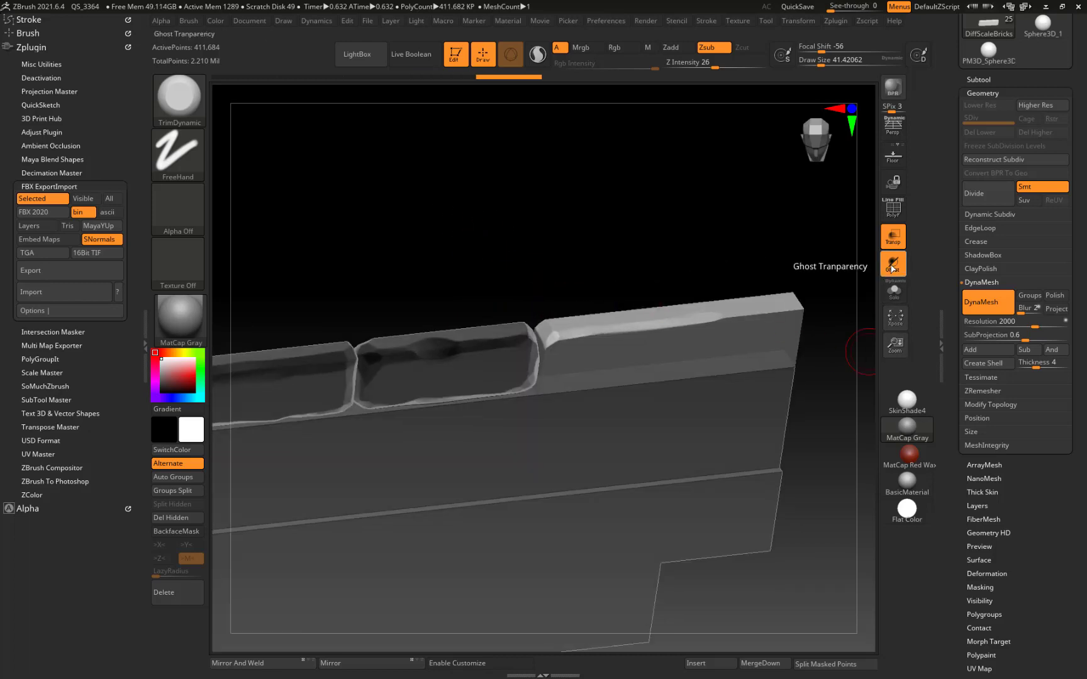
Step: Isolate the brick with Solo, turn transparency off, and bevel the edges and corners of its joint-side end
{"action": "left_click", "coordinate": [894, 291]}
{"action": "left_click_drag", "start_coordinate": [472, 286], "coordinate": [482, 256]}
{"action": "left_click", "coordinate": [892, 235]}
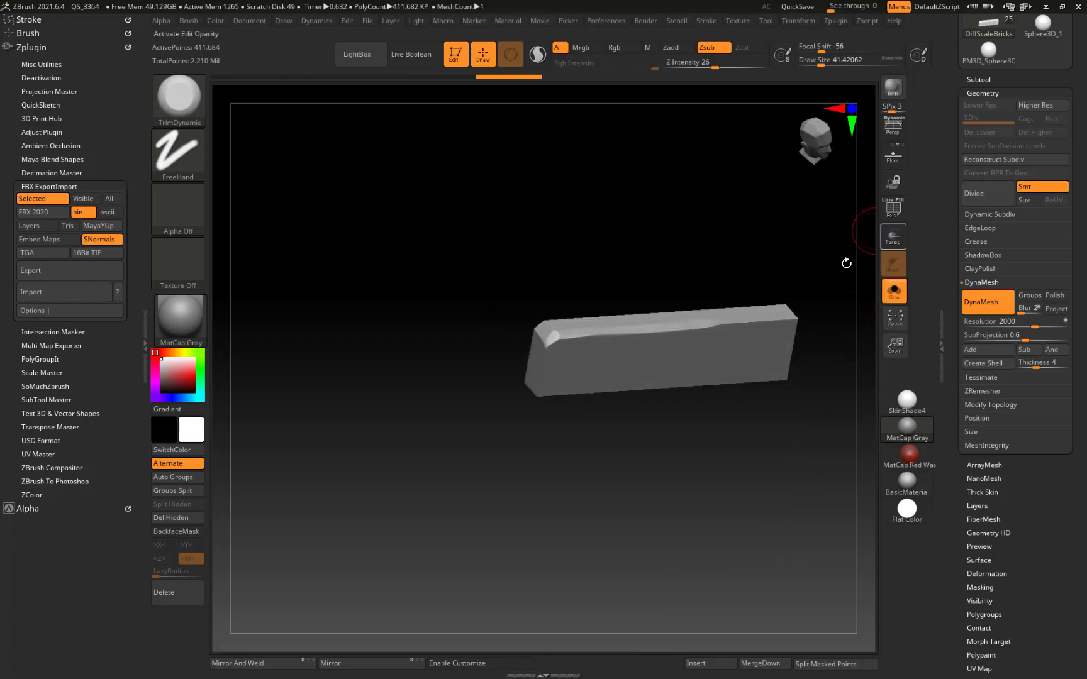
{"action": "mouse_move", "coordinate": [432, 378]}
{"action": "left_mouse_down"}
{"action": "mouse_move", "coordinate": [544, 346]}
{"action": "mouse_move", "coordinate": [532, 385]}
{"action": "left_mouse_up"}
{"action": "left_click_drag", "start_coordinate": [451, 298], "coordinate": [482, 361]}
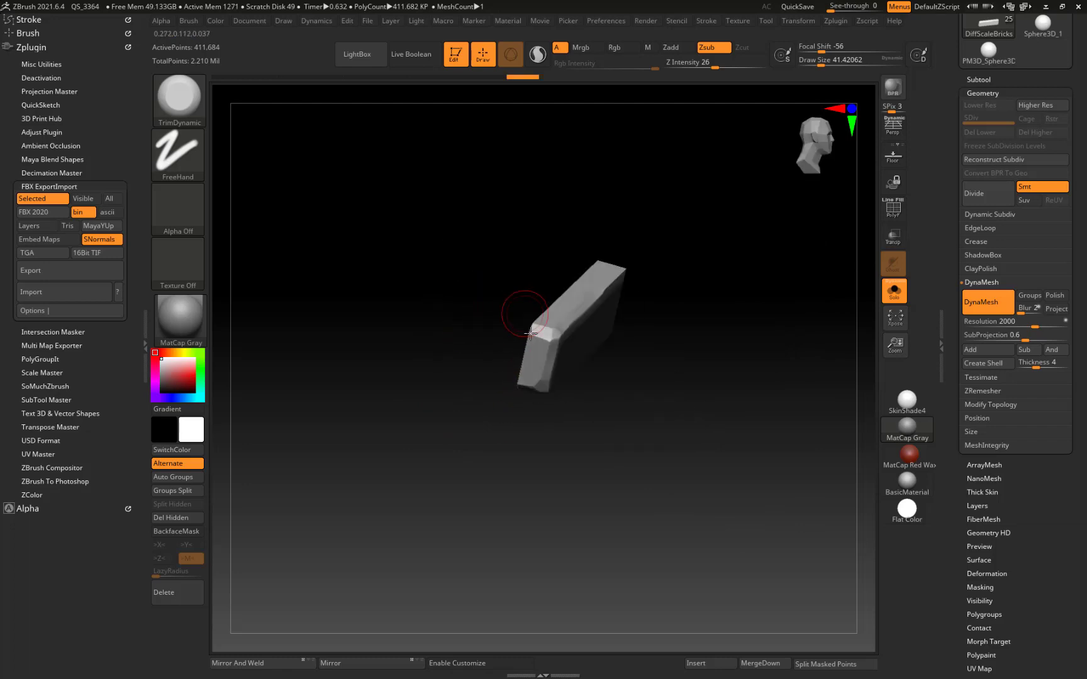
{"action": "left_click_drag", "start_coordinate": [538, 331], "coordinate": [422, 307]}
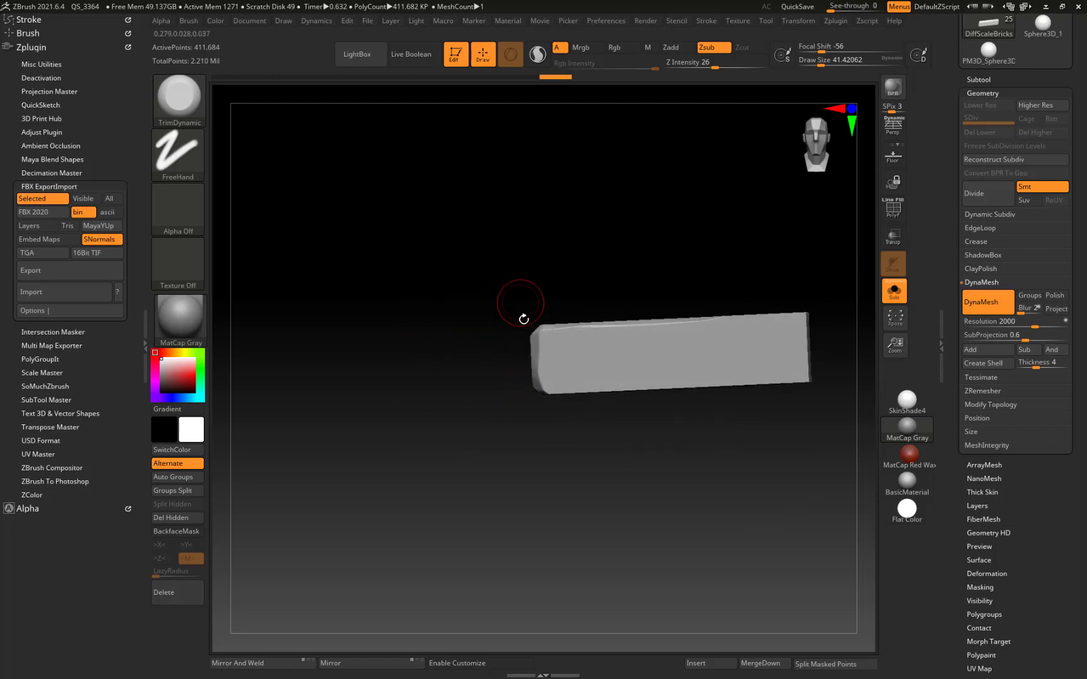
{"action": "left_click_drag", "start_coordinate": [538, 336], "coordinate": [536, 331]}
{"action": "left_click_drag", "start_coordinate": [474, 362], "coordinate": [464, 379]}
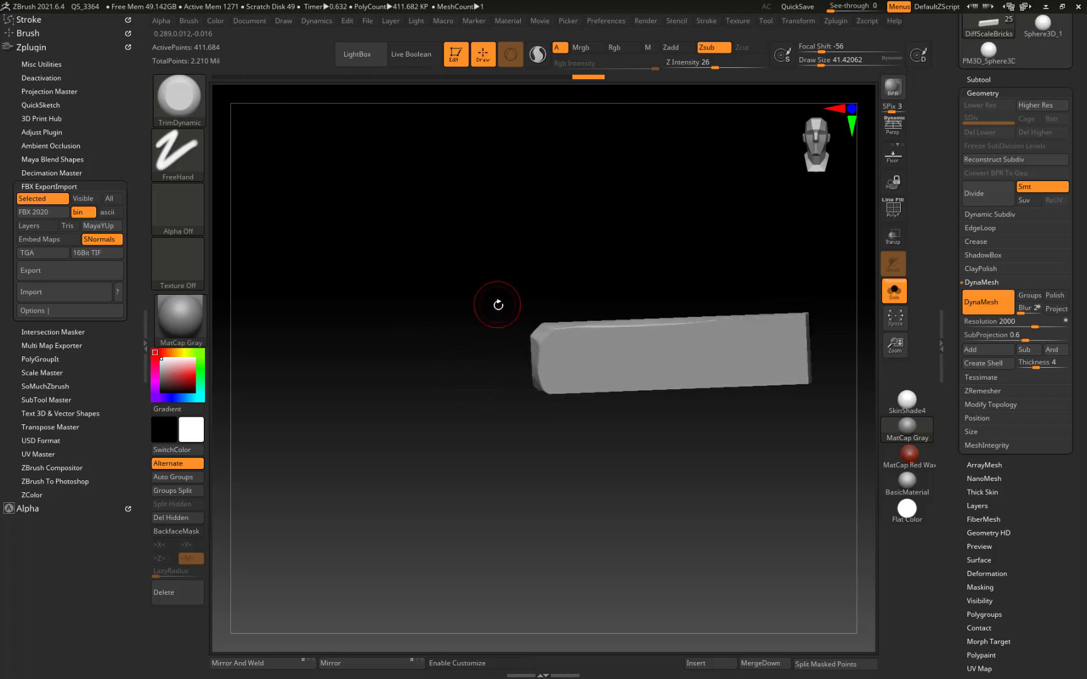
Step: Bevel the upper corner and vertical edges at the brick's opposite end, and chip the adjoining upper front edge
{"action": "left_click_drag", "start_coordinate": [468, 327], "coordinate": [297, 365], "text": "alt"}
{"action": "left_click_drag", "start_coordinate": [552, 271], "coordinate": [543, 283]}
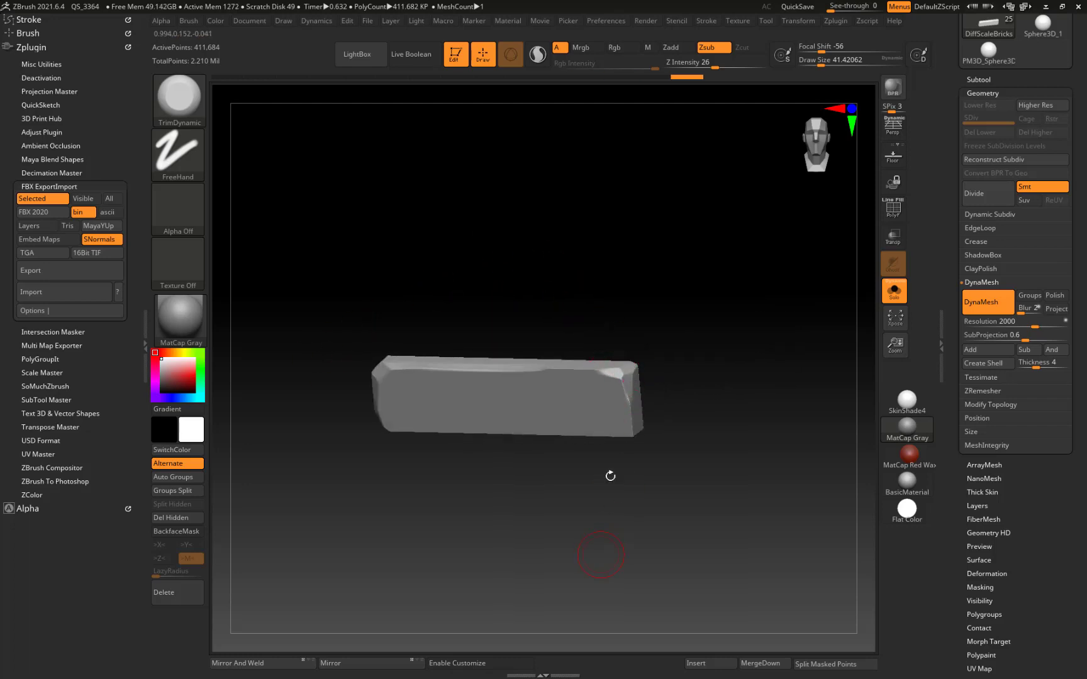
{"action": "left_click_drag", "start_coordinate": [509, 545], "coordinate": [488, 321]}
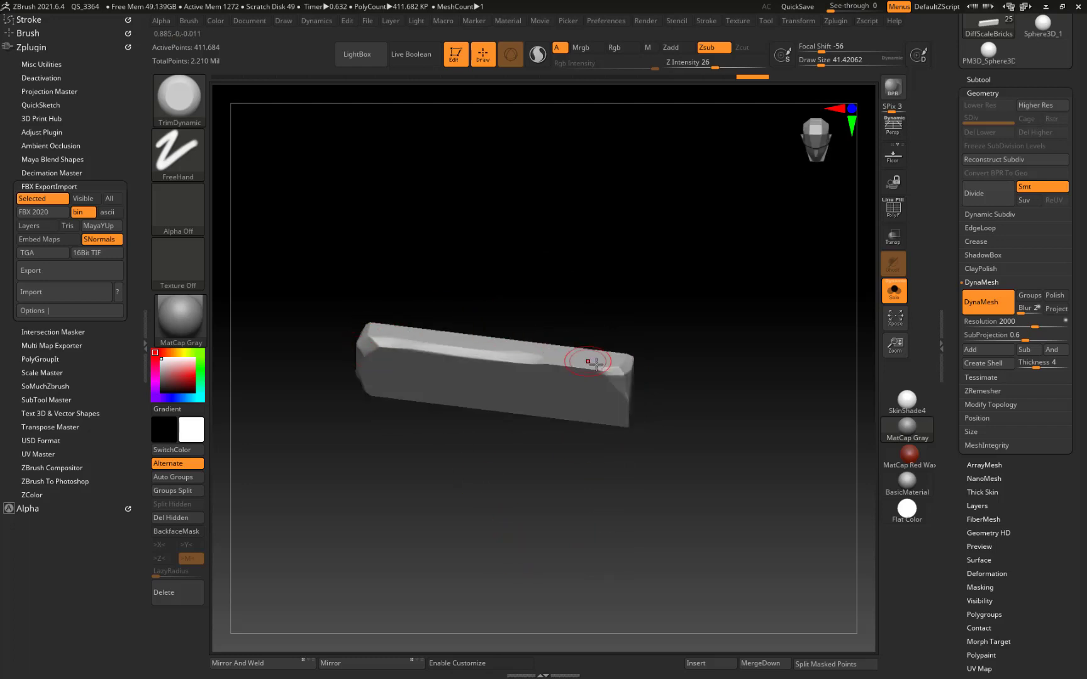
{"action": "mouse_move", "coordinate": [607, 363]}
{"action": "left_mouse_down"}
{"action": "mouse_move", "coordinate": [542, 361]}
{"action": "mouse_move", "coordinate": [582, 363]}
{"action": "left_mouse_up"}
{"action": "left_click_drag", "start_coordinate": [632, 318], "coordinate": [376, 235]}
{"action": "left_click_drag", "start_coordinate": [620, 389], "coordinate": [617, 429]}
Step: Bevel the brick's lower front edge along its whole length with an uneven, chipped line near the middle
{"action": "left_click_drag", "start_coordinate": [416, 527], "coordinate": [464, 524]}
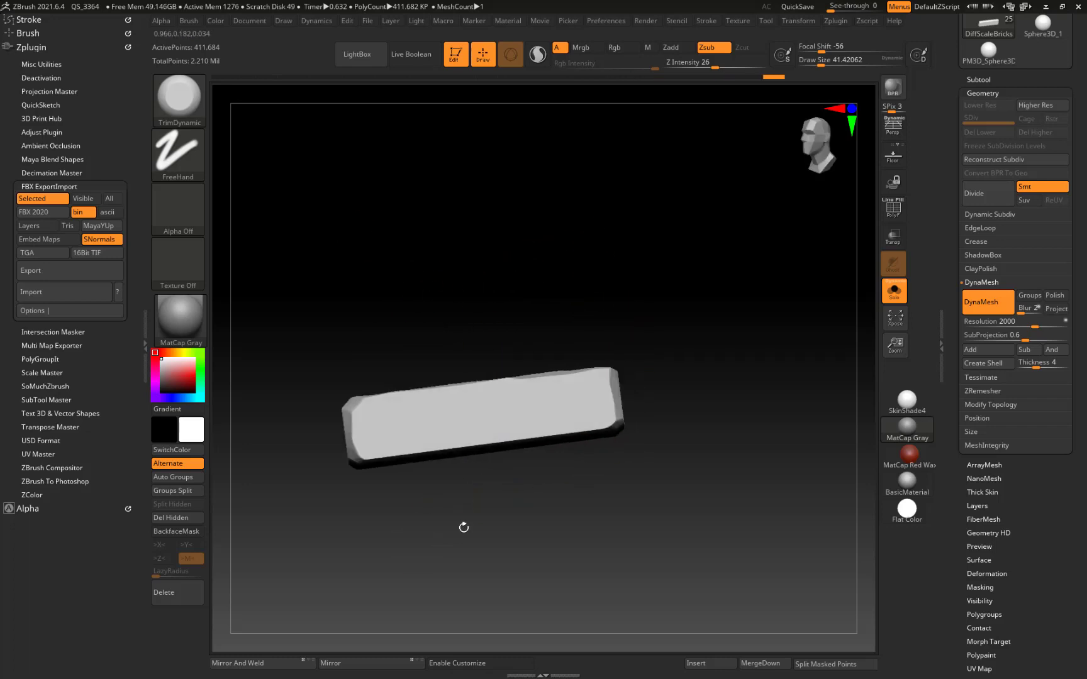
{"action": "left_click_drag", "start_coordinate": [612, 425], "coordinate": [360, 458]}
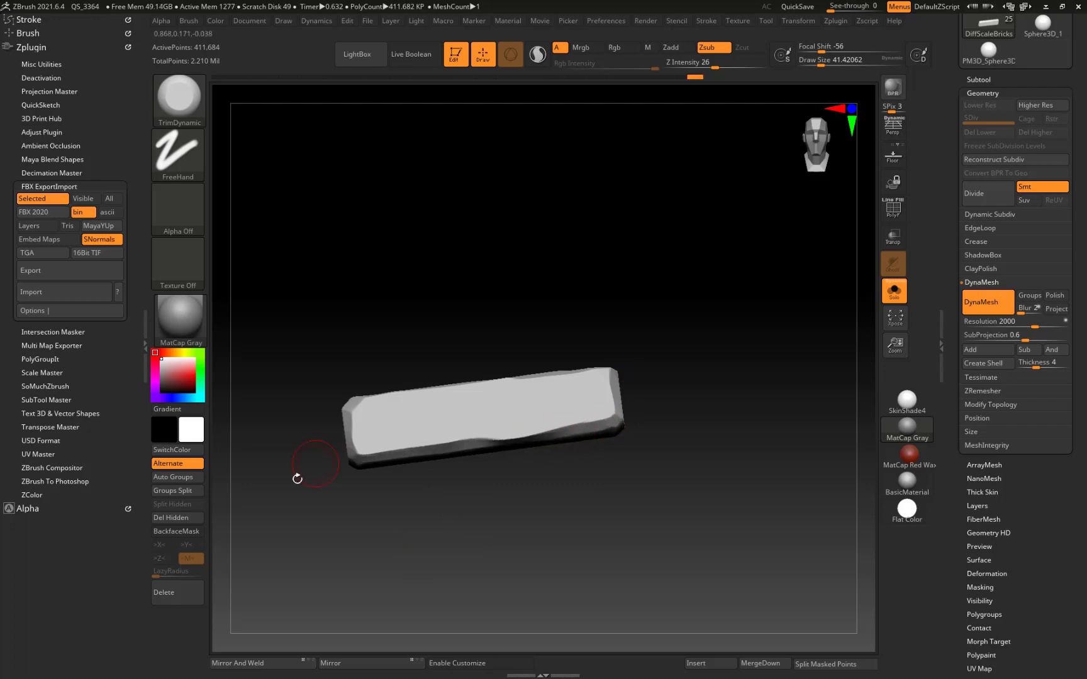
{"action": "left_click_drag", "start_coordinate": [296, 478], "coordinate": [294, 432]}
{"action": "left_click_drag", "start_coordinate": [390, 430], "coordinate": [497, 434]}
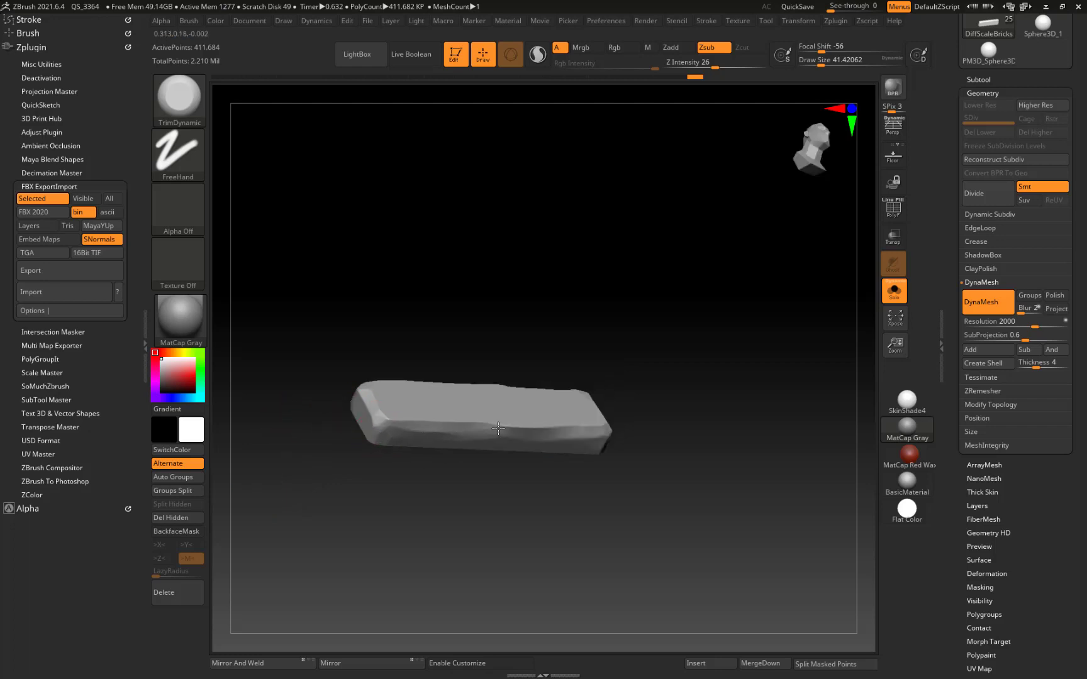
{"action": "left_click_drag", "start_coordinate": [298, 317], "coordinate": [274, 386]}
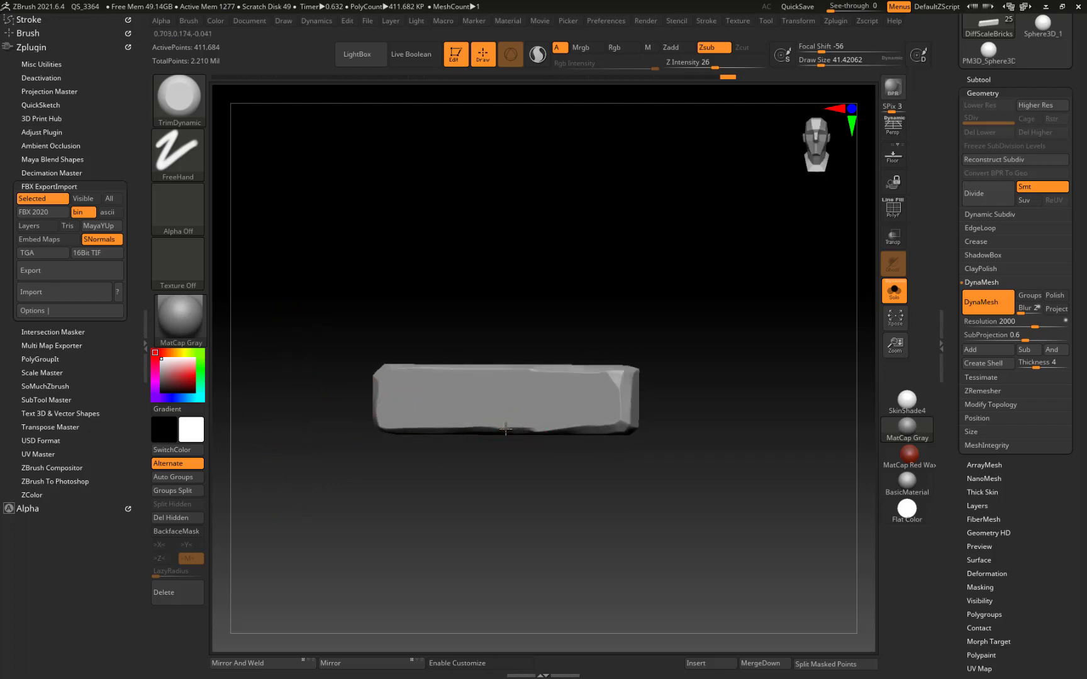
{"action": "left_click_drag", "start_coordinate": [506, 429], "coordinate": [506, 432]}
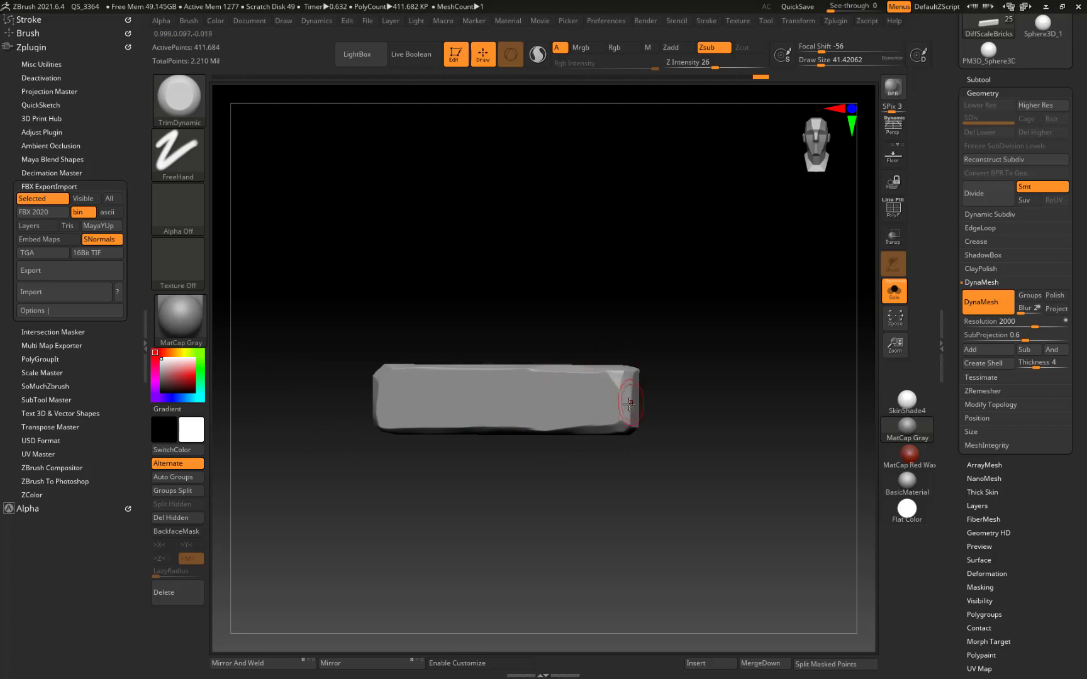
Step: Cut facets into the brick's upper front corners at both ends and refine the joint-side end bevel
{"action": "left_click_drag", "start_coordinate": [473, 294], "coordinate": [613, 367]}
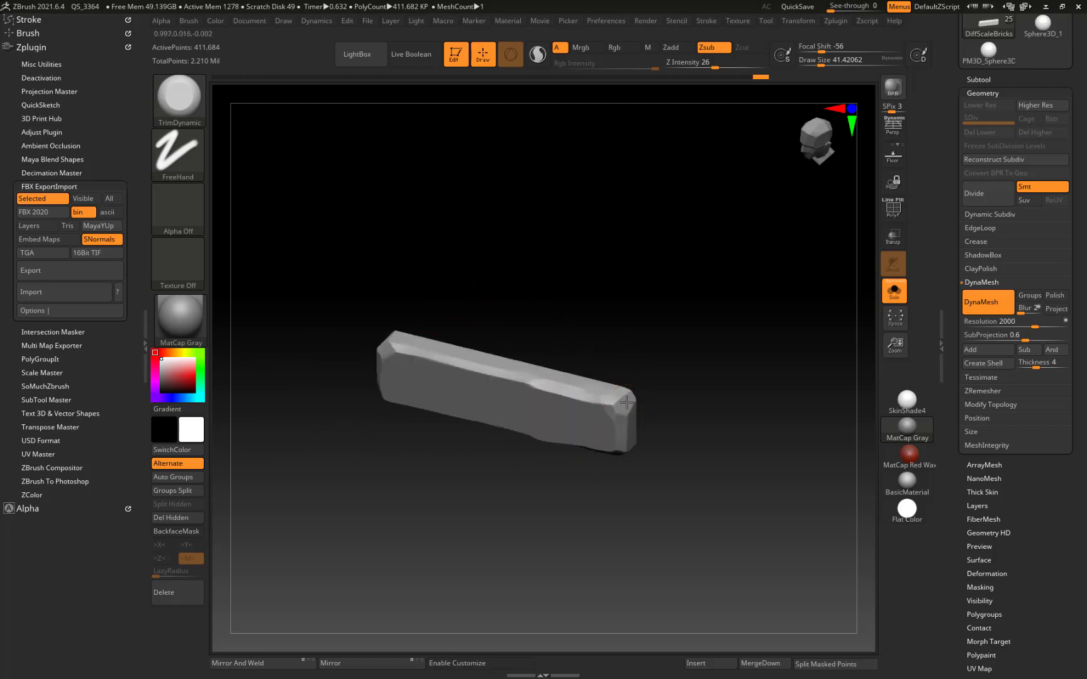
{"action": "left_click_drag", "start_coordinate": [504, 252], "coordinate": [409, 395]}
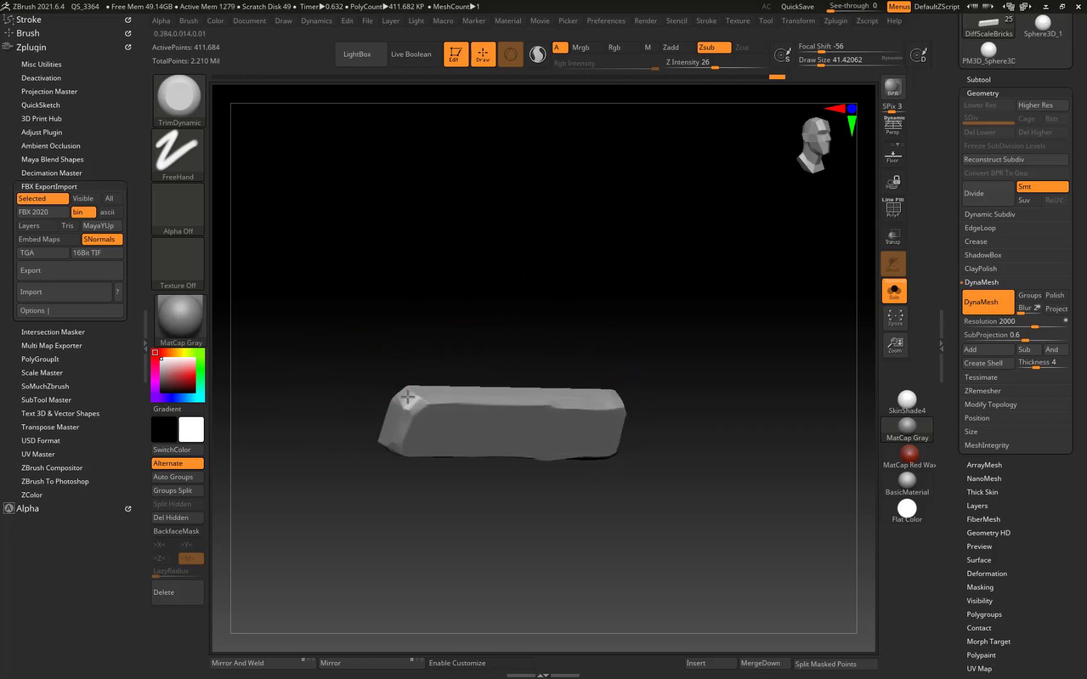
{"action": "left_click_drag", "start_coordinate": [308, 432], "coordinate": [377, 442]}
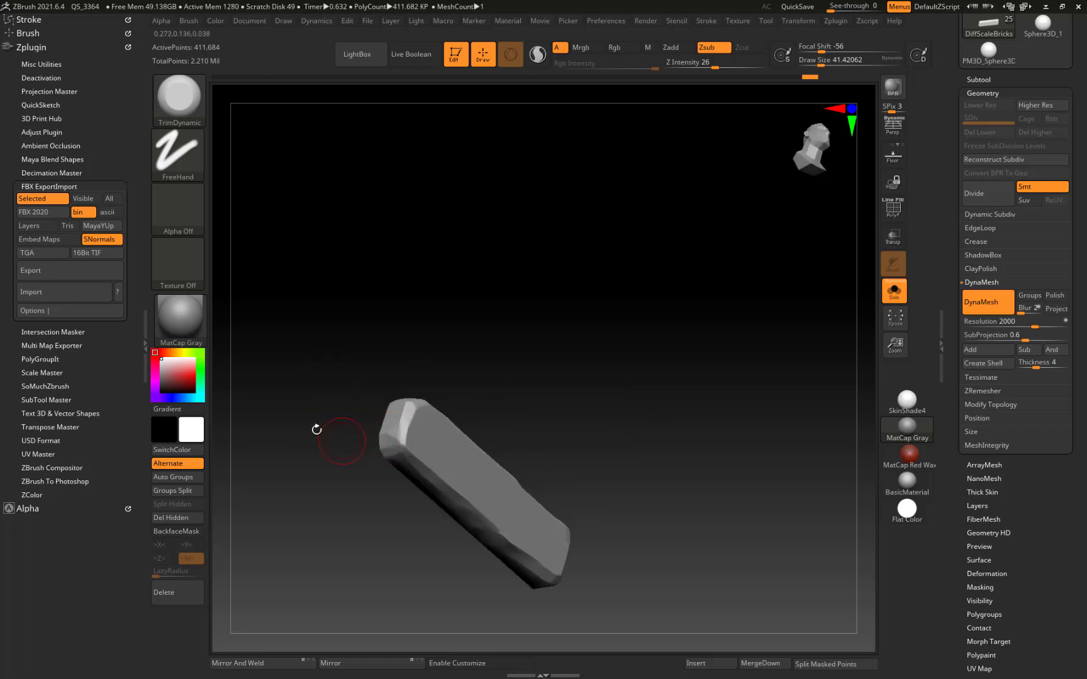
Step: Trim the end edge of the current brick with TrimDynamic and switch to the next brick subtool, DiffScaleBricks1
{"action": "left_click_drag", "start_coordinate": [316, 428], "coordinate": [399, 449]}
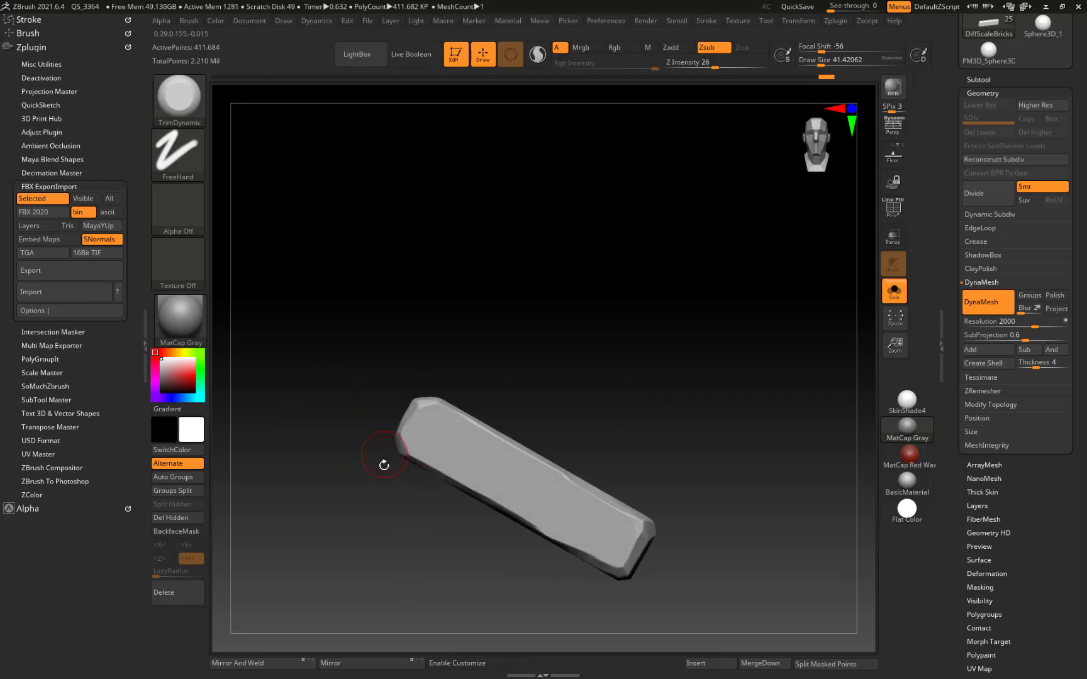
{"action": "mouse_move", "coordinate": [395, 444]}
{"action": "left_mouse_down"}
{"action": "mouse_move", "coordinate": [337, 437]}
{"action": "mouse_move", "coordinate": [392, 448]}
{"action": "left_mouse_up"}
{"action": "left_click_drag", "start_coordinate": [306, 389], "coordinate": [298, 434], "text": "shift"}
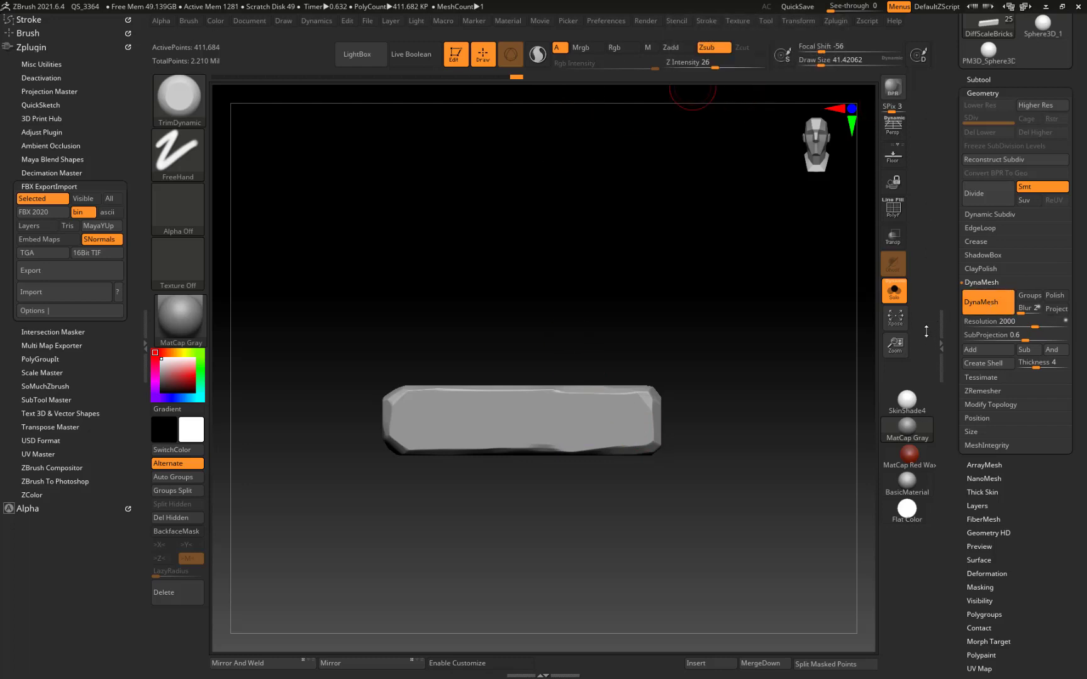
{"action": "key", "text": "Down"}
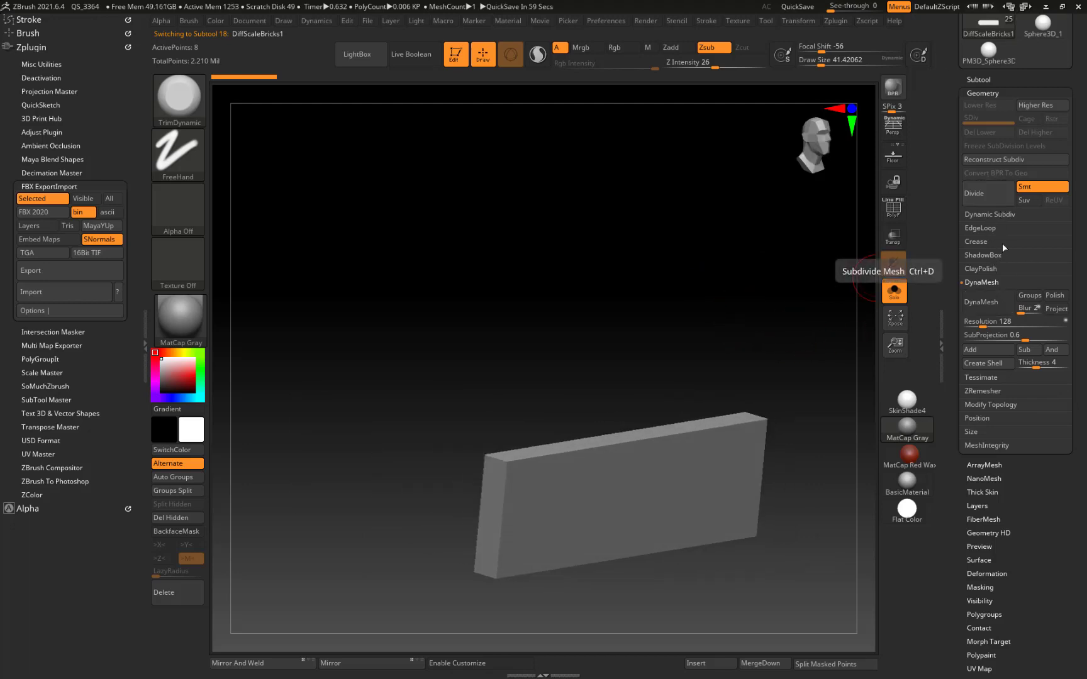
Step: Try remeshing the DiffScaleBricks1 block with DynaMesh at resolution 2500 and undo the remesh
{"action": "left_click", "coordinate": [992, 323]}
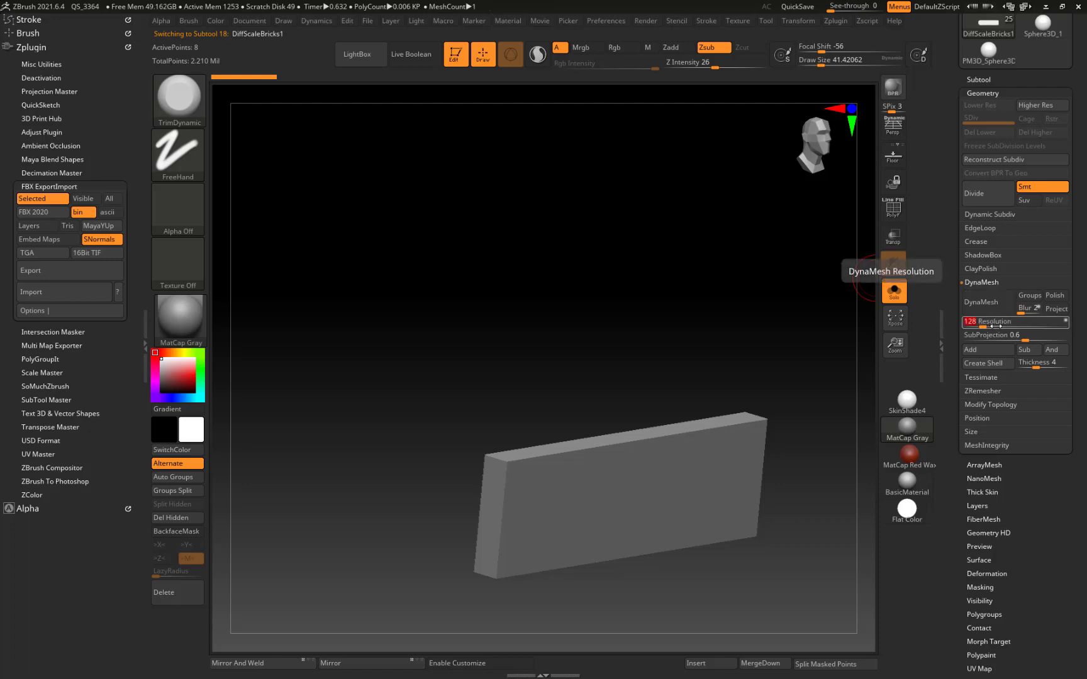
{"action": "type", "text": "2"}
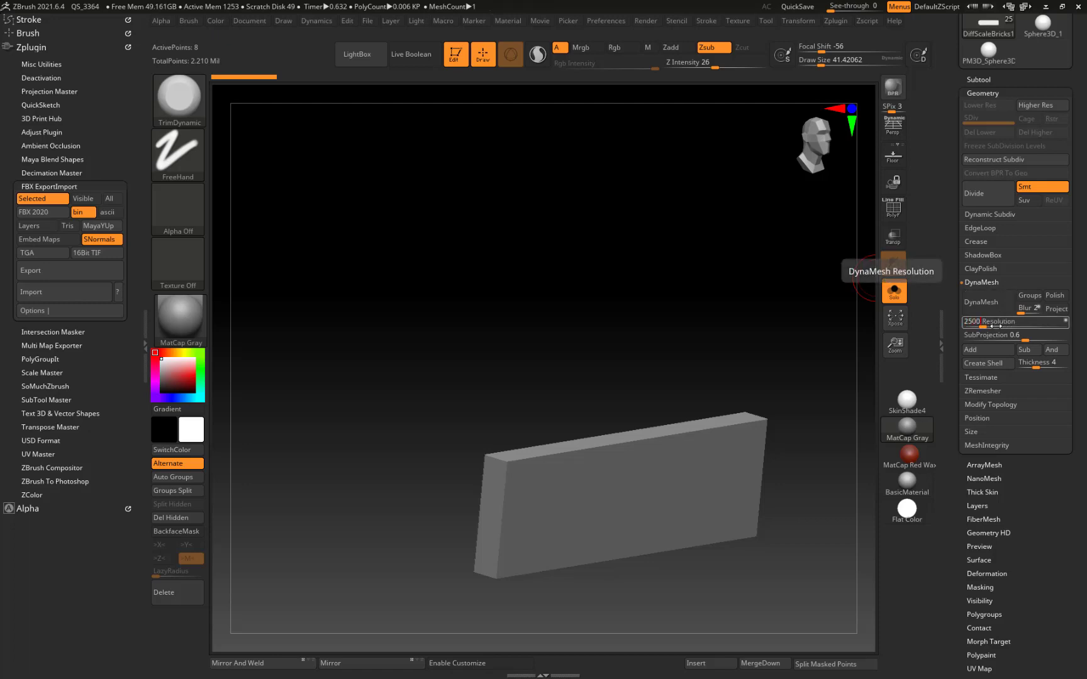
{"action": "type", "text": "500"}
{"action": "key", "text": "Return"}
{"action": "left_click", "coordinate": [982, 302]}
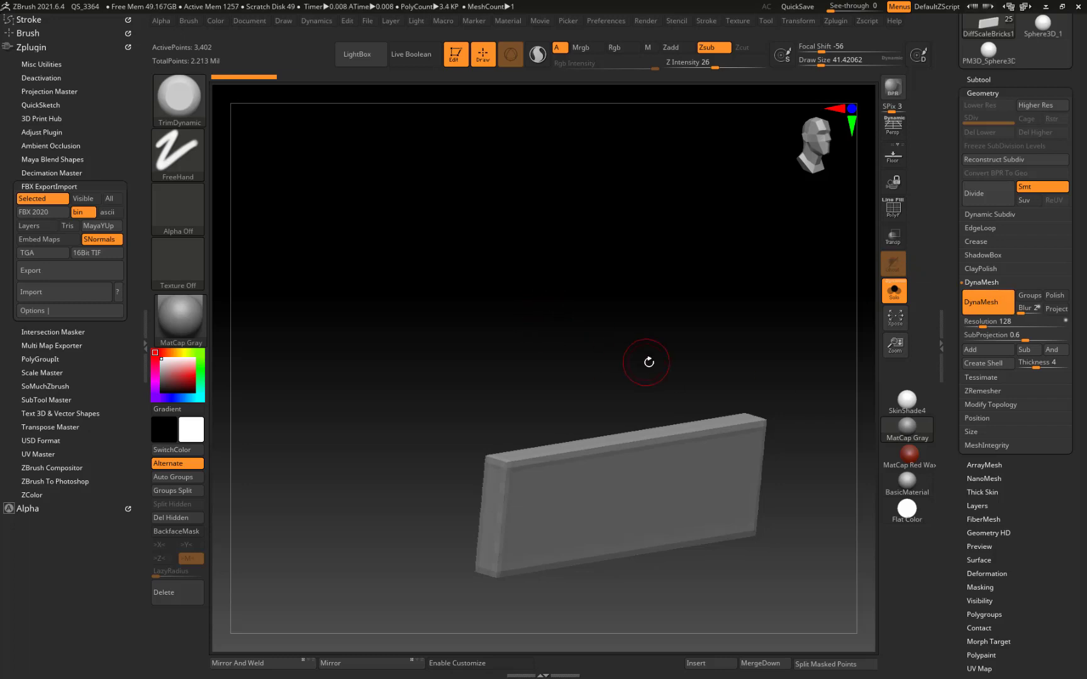
{"action": "key", "text": "ctrl+z"}
{"action": "left_click", "coordinate": [1005, 323]}
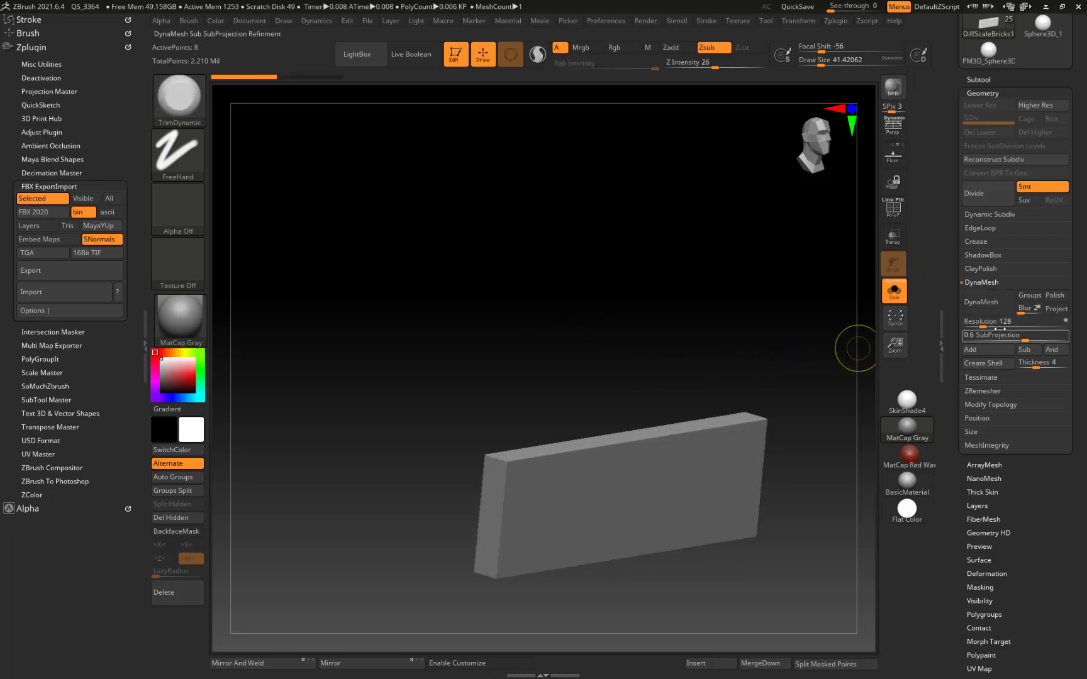
{"action": "type", "text": "2500"}
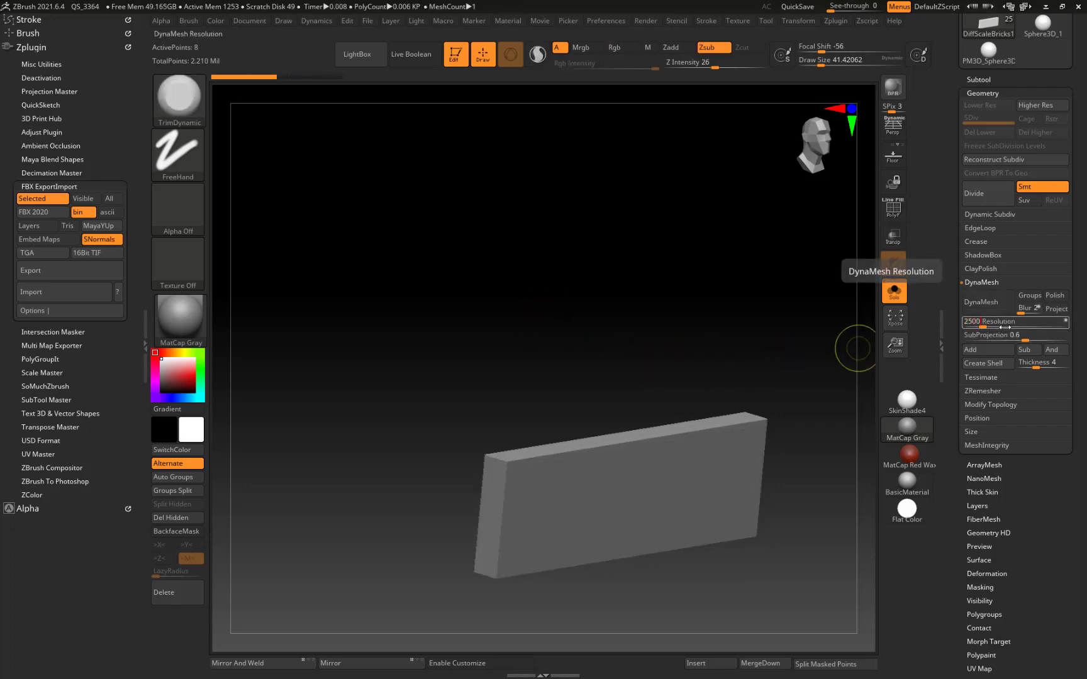
{"action": "key", "text": "Return"}
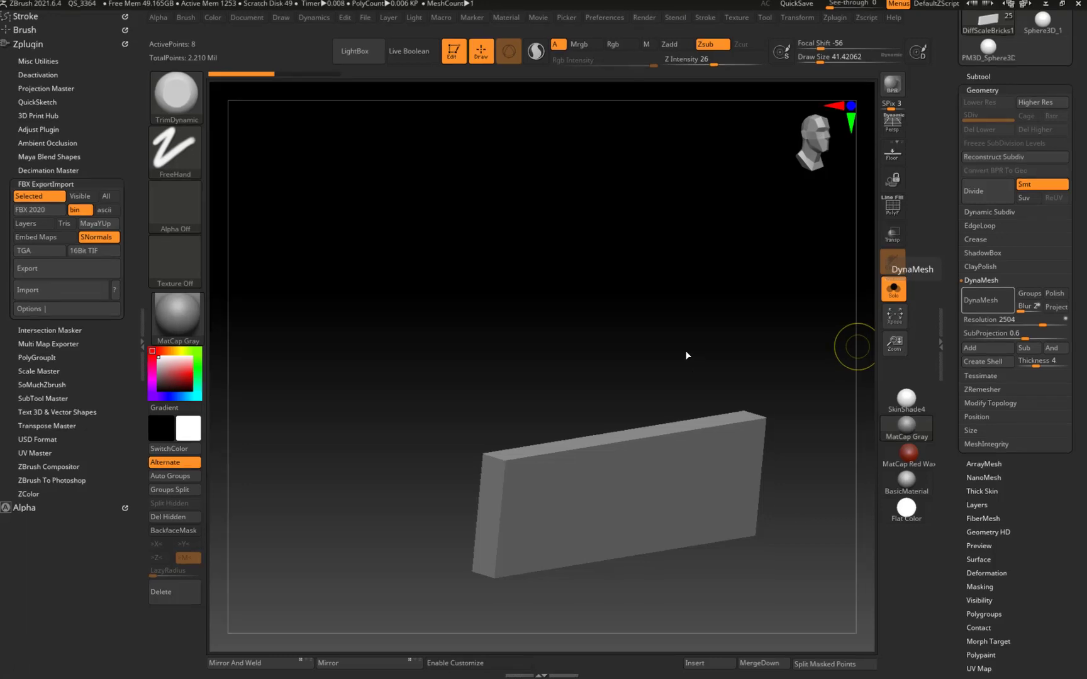
{"action": "left_click_drag", "start_coordinate": [687, 356], "coordinate": [707, 302]}
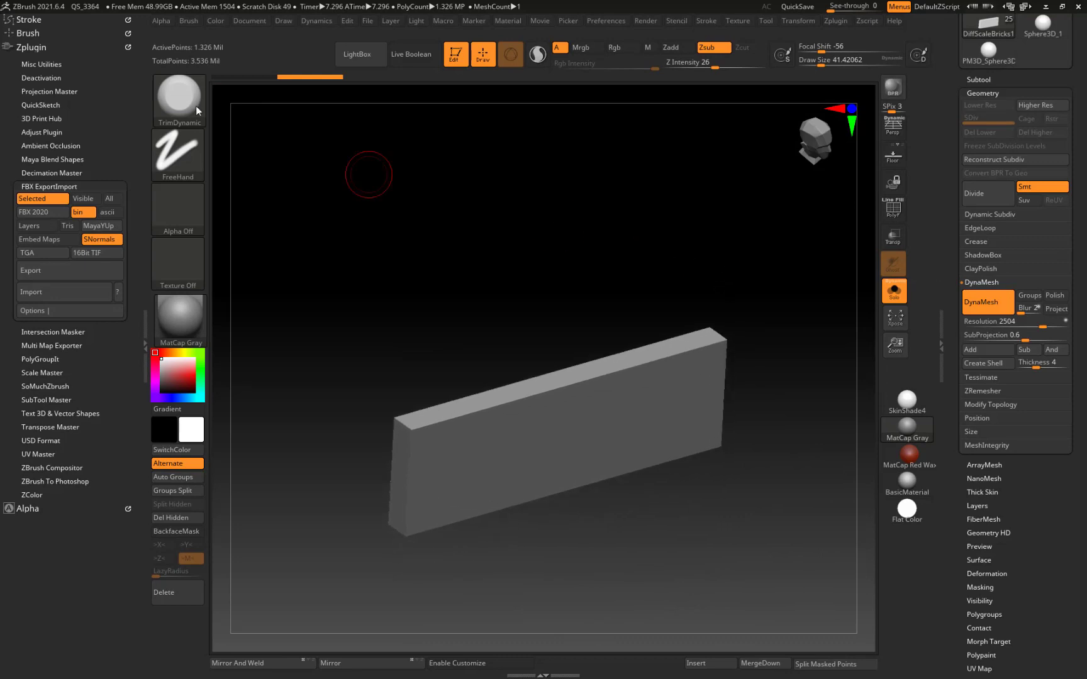
{"action": "key", "text": "ctrl+z"}
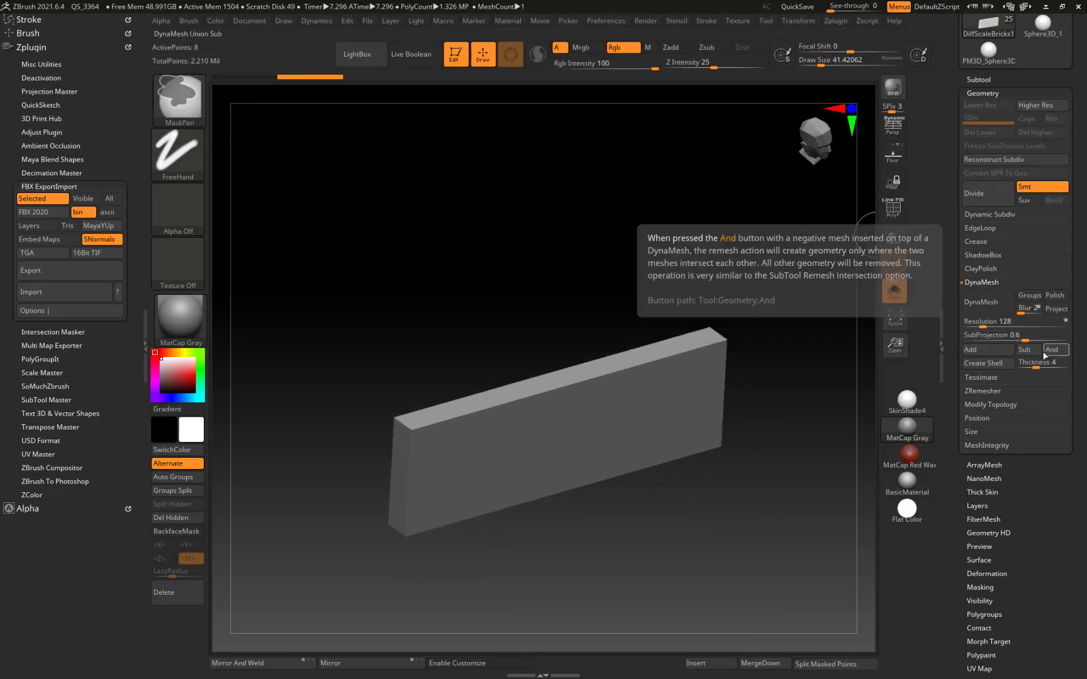
Step: Remesh the DiffScaleBricks1 block with DynaMesh at resolution 2250
{"action": "left_click", "coordinate": [1025, 323]}
{"action": "type", "text": "2"}
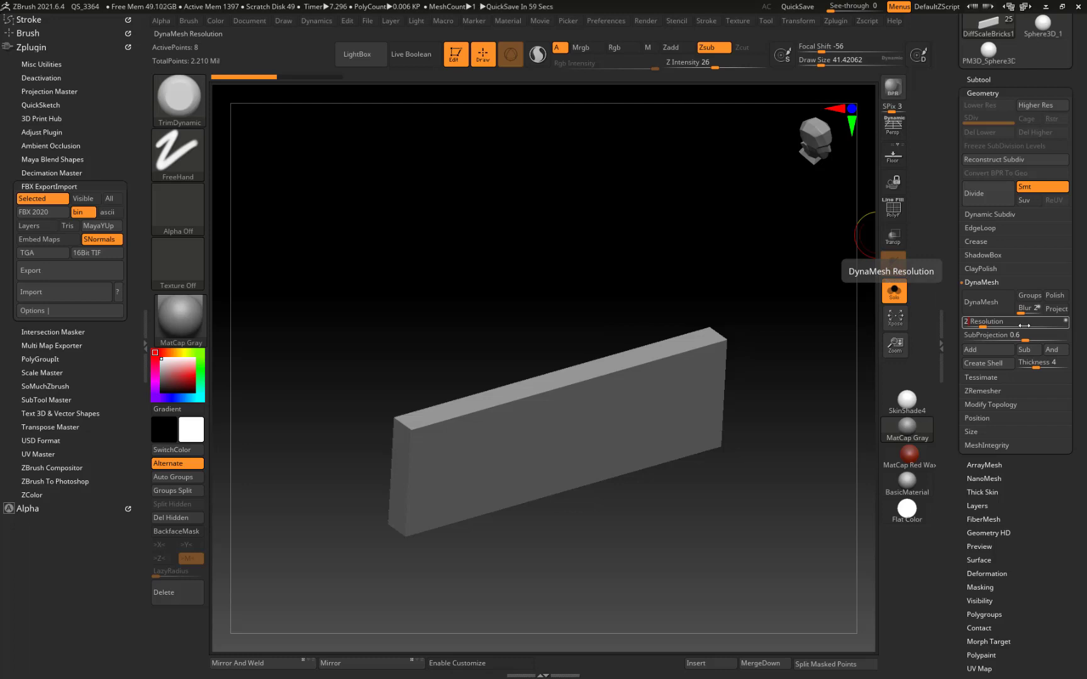
{"action": "type", "text": "250"}
{"action": "key", "text": "Return"}
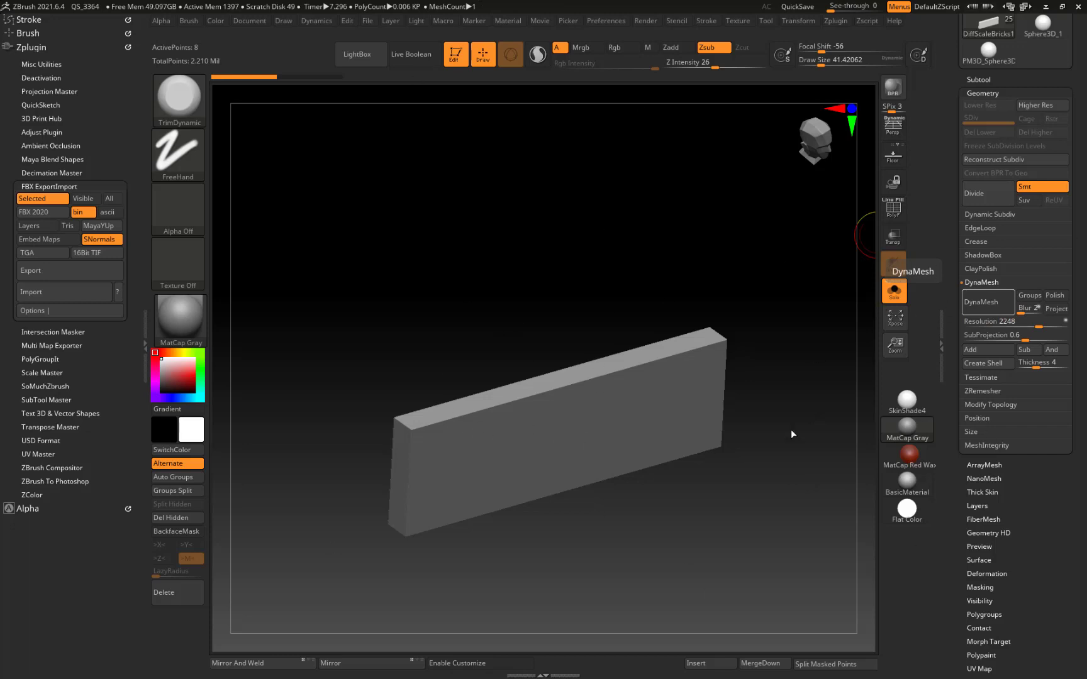
Step: Trim the long upper front edge and the upper corners of the brick with the TrimDynamic brush
{"action": "left_click_drag", "start_coordinate": [777, 410], "coordinate": [799, 388]}
{"action": "left_click_drag", "start_coordinate": [534, 234], "coordinate": [563, 279], "text": "alt"}
{"action": "left_click_drag", "start_coordinate": [488, 270], "coordinate": [635, 209], "text": "alt"}
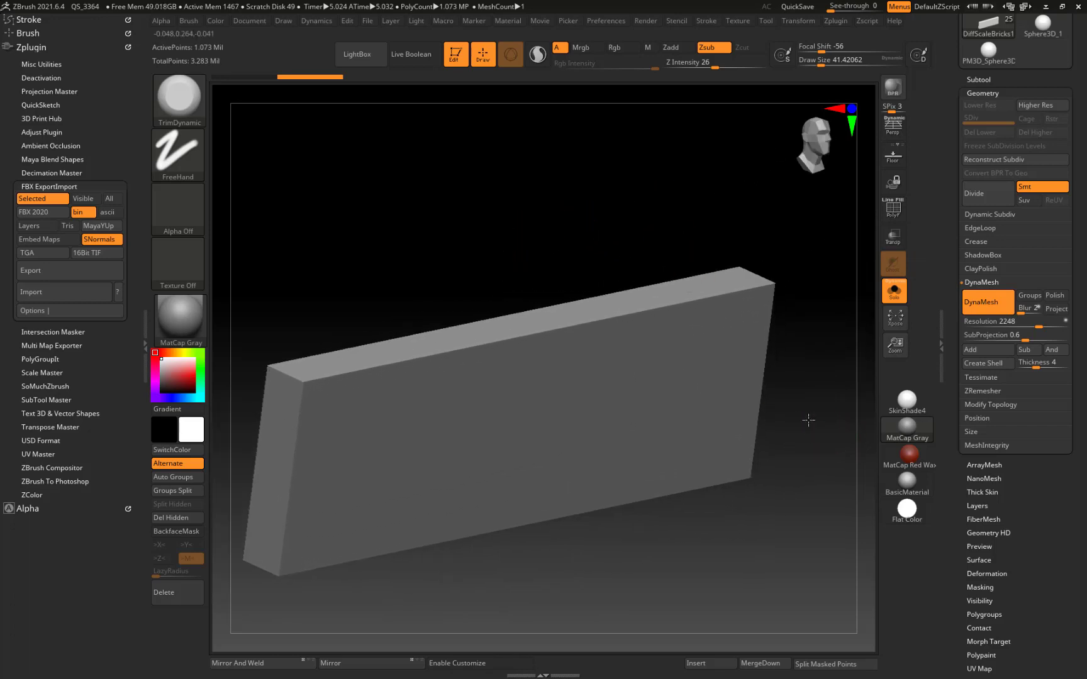
{"action": "left_click_drag", "start_coordinate": [808, 420], "coordinate": [796, 356], "text": "alt"}
{"action": "left_click_drag", "start_coordinate": [847, 432], "coordinate": [622, 540], "text": "alt"}
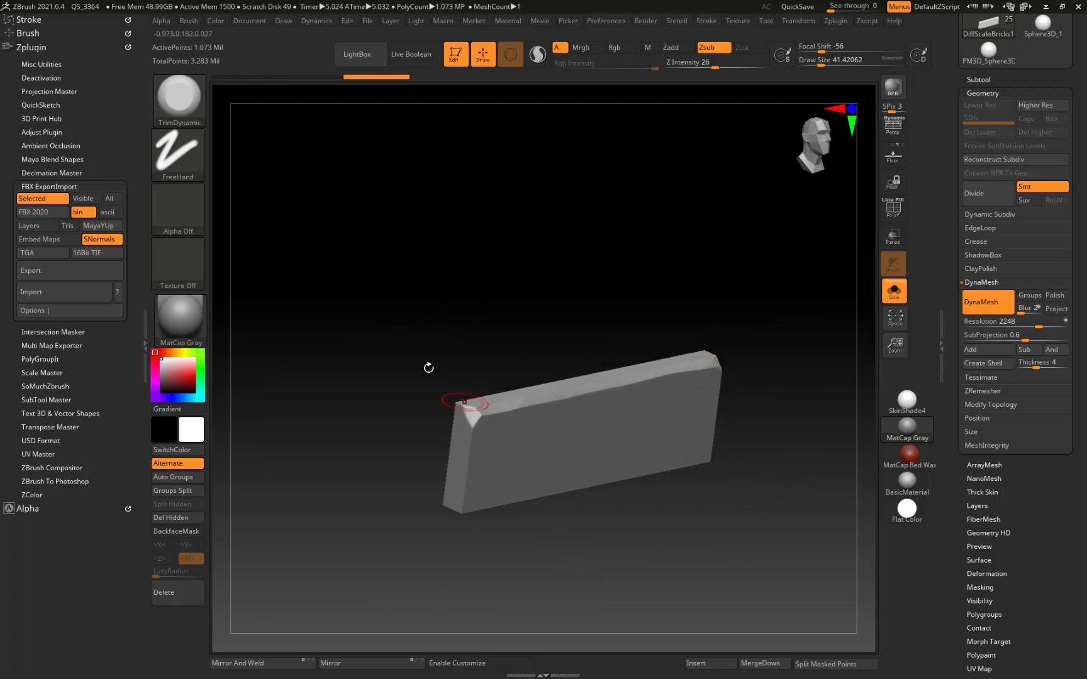
Step: Bevel the vertical front edge at the brick's left end with TrimDynamic strokes
{"action": "mouse_move", "coordinate": [428, 369]}
{"action": "left_mouse_down"}
{"action": "mouse_move", "coordinate": [462, 391]}
{"action": "mouse_move", "coordinate": [424, 442]}
{"action": "mouse_move", "coordinate": [465, 440]}
{"action": "mouse_move", "coordinate": [459, 452]}
{"action": "left_mouse_up"}
{"action": "left_click_drag", "start_coordinate": [345, 441], "coordinate": [376, 478]}
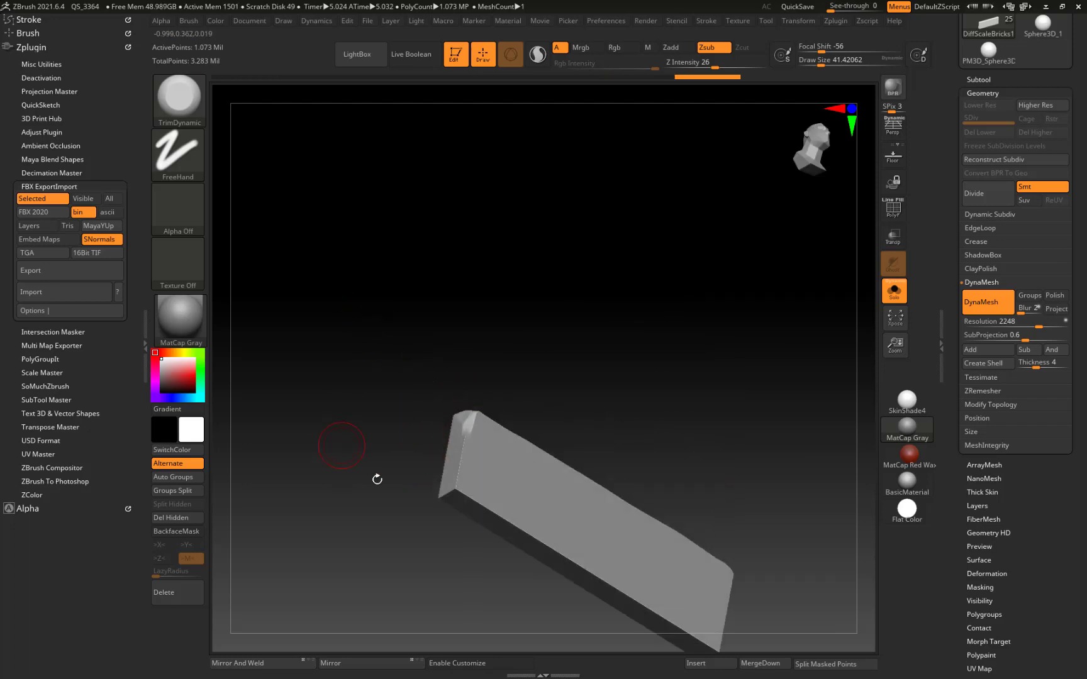
{"action": "left_click_drag", "start_coordinate": [468, 435], "coordinate": [457, 486]}
{"action": "left_click_drag", "start_coordinate": [462, 459], "coordinate": [457, 480]}
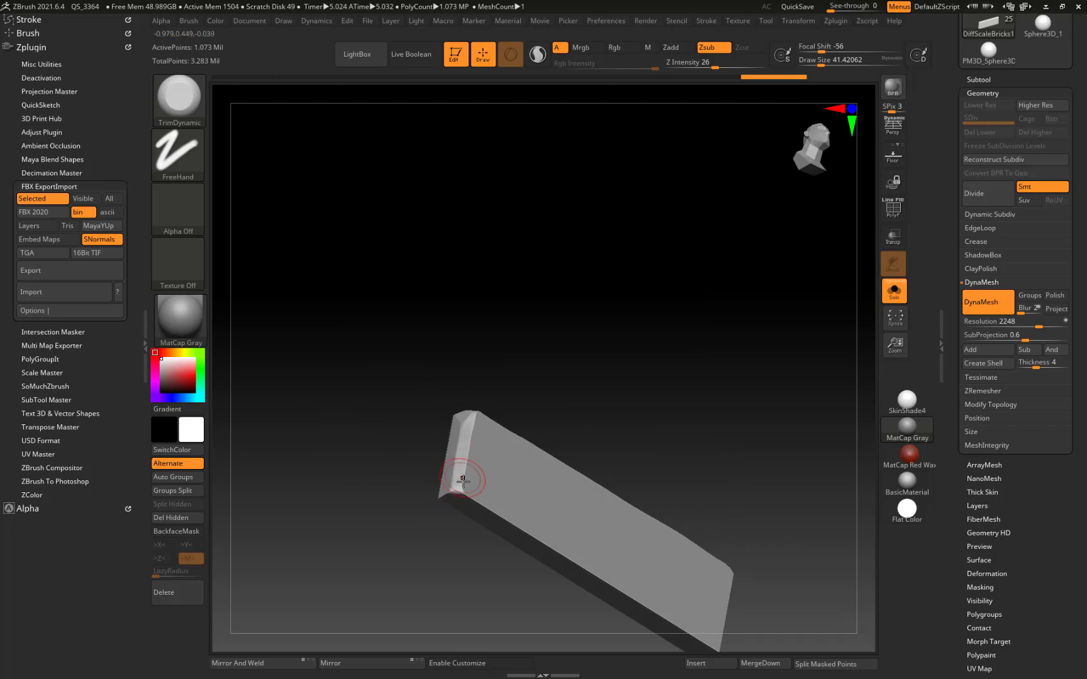
Step: Chip the lower corner of the brick's left end and soften the neighbouring end edges
{"action": "left_click_drag", "start_coordinate": [353, 441], "coordinate": [422, 479]}
{"action": "left_click", "coordinate": [471, 498]}
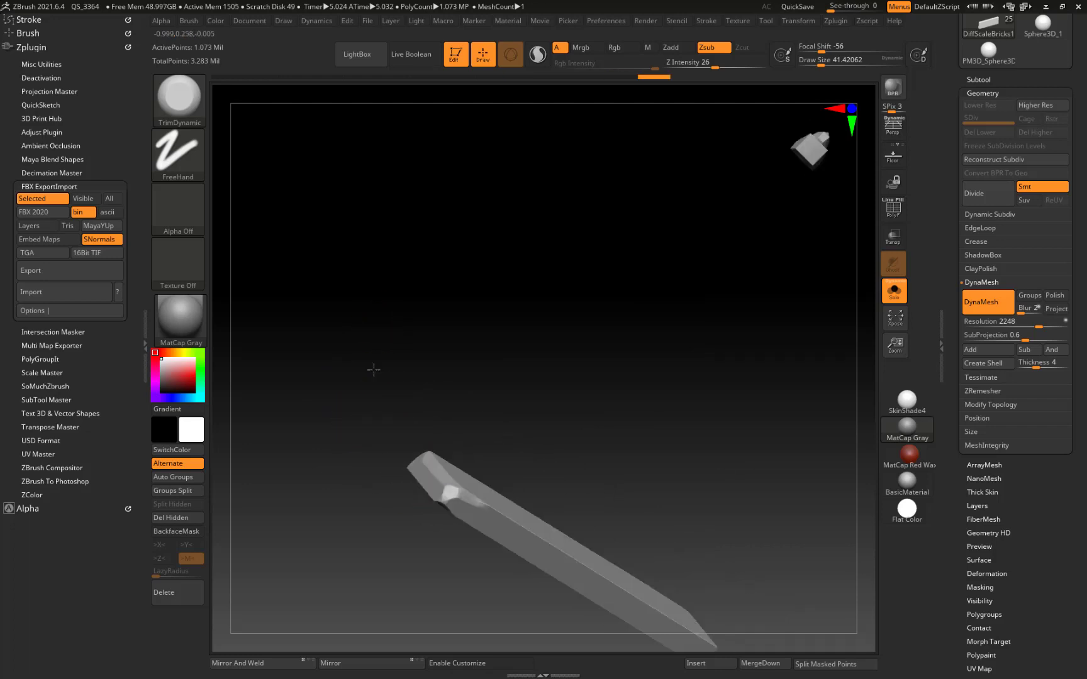
{"action": "left_click_drag", "start_coordinate": [371, 371], "coordinate": [416, 419]}
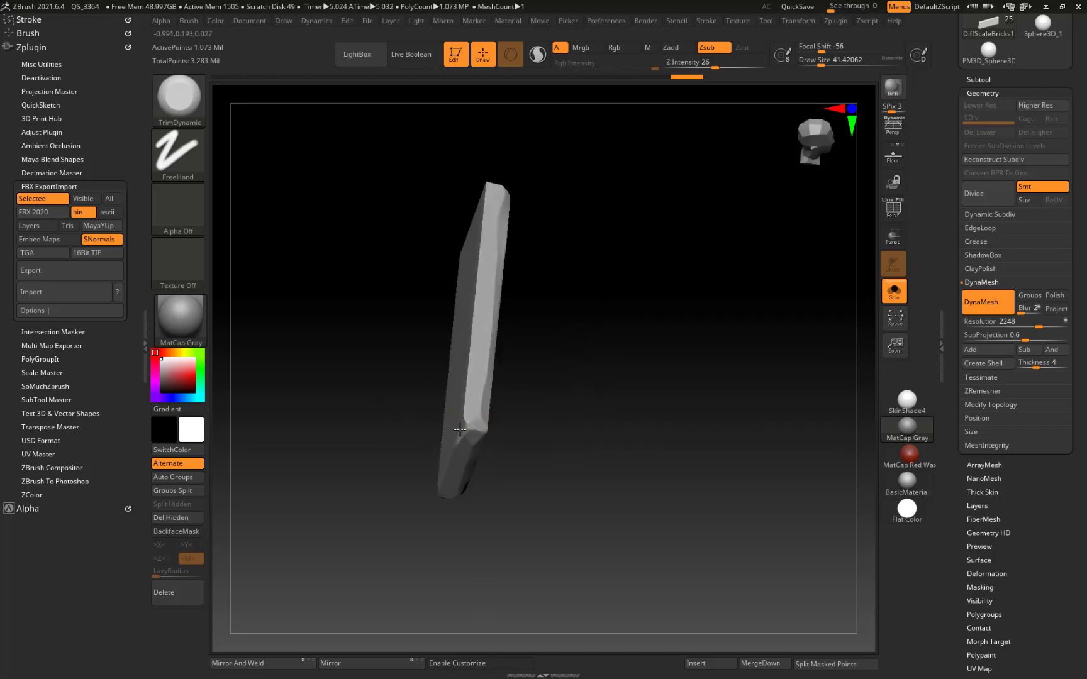
{"action": "mouse_move", "coordinate": [403, 377]}
{"action": "left_mouse_down"}
{"action": "mouse_move", "coordinate": [323, 286]}
{"action": "mouse_move", "coordinate": [466, 409]}
{"action": "mouse_move", "coordinate": [479, 448]}
{"action": "left_mouse_up"}
{"action": "left_click_drag", "start_coordinate": [413, 347], "coordinate": [403, 281]}
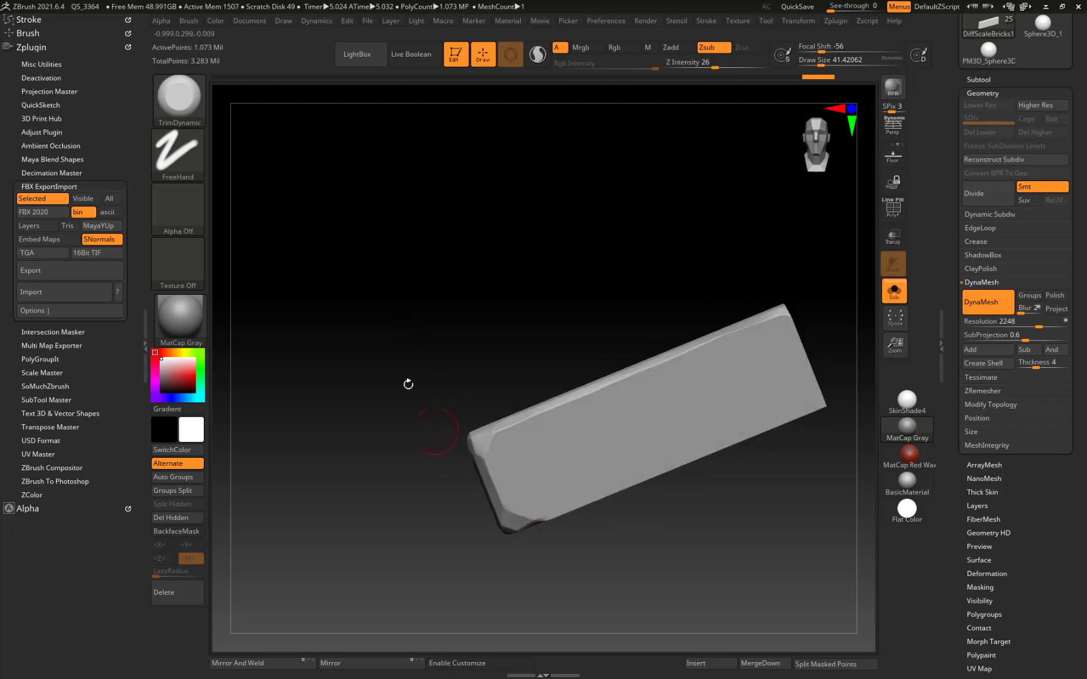
Step: Chip the front corners of the brick's right end and trim the edge between them
{"action": "key", "text": "ctrl+z"}
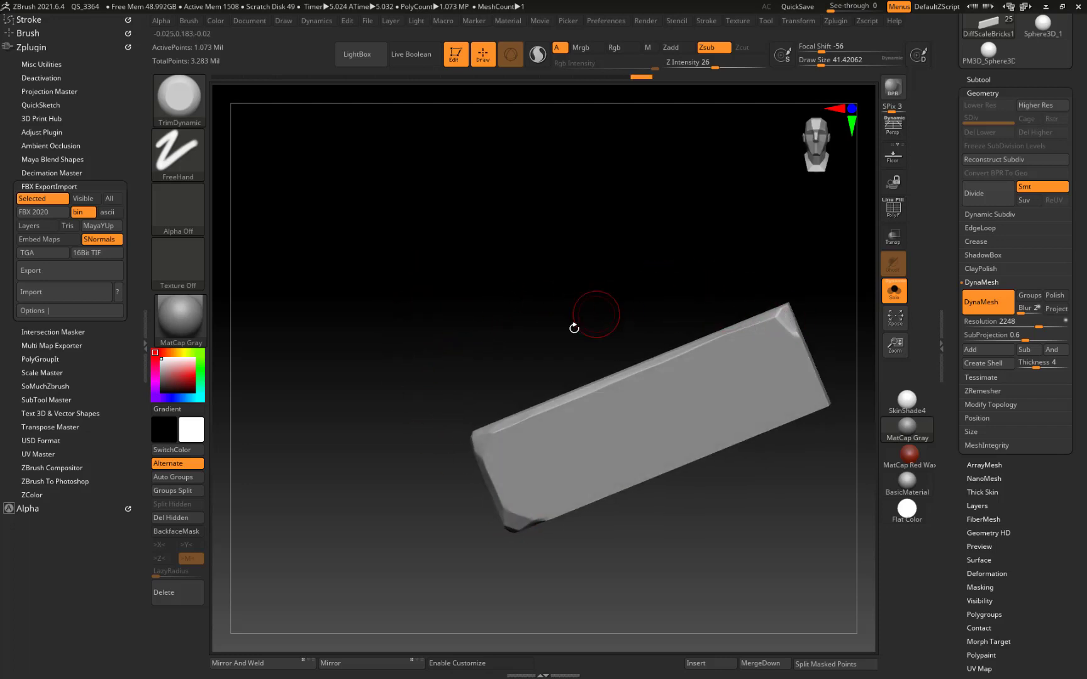
{"action": "key", "text": "ctrl+shift+z"}
{"action": "mouse_move", "coordinate": [648, 303]}
{"action": "left_mouse_down"}
{"action": "mouse_move", "coordinate": [549, 264]}
{"action": "mouse_move", "coordinate": [487, 214]}
{"action": "left_mouse_up"}
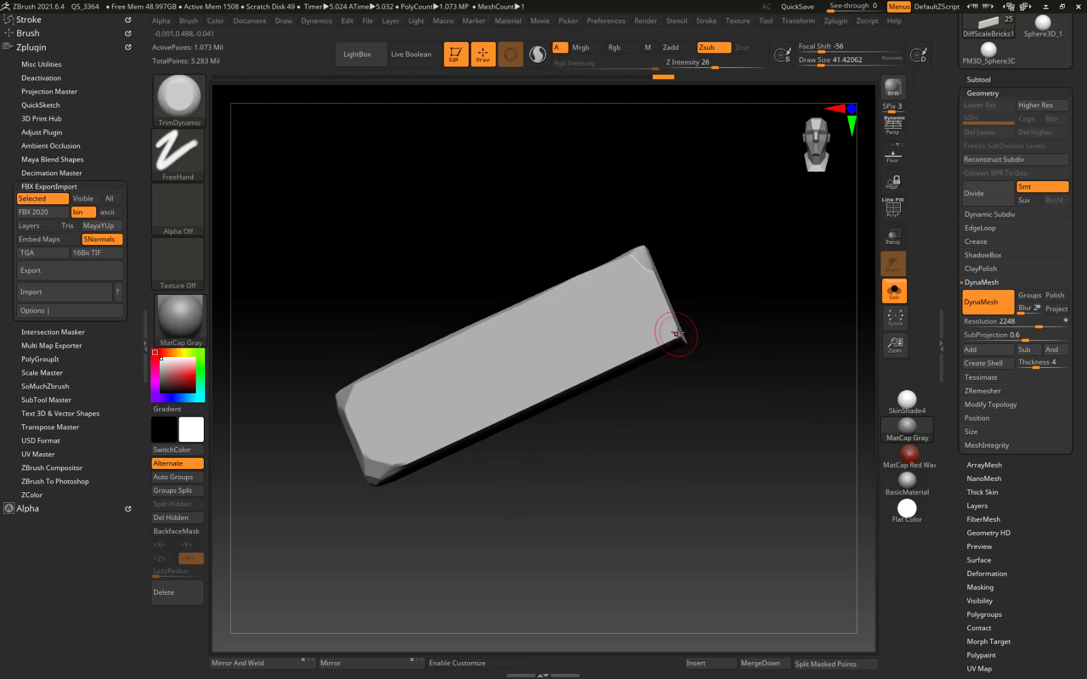
{"action": "mouse_move", "coordinate": [676, 334]}
{"action": "left_mouse_down"}
{"action": "mouse_move", "coordinate": [415, 457]}
{"action": "mouse_move", "coordinate": [726, 301]}
{"action": "left_mouse_up"}
{"action": "mouse_move", "coordinate": [677, 340]}
{"action": "left_mouse_down"}
{"action": "mouse_move", "coordinate": [680, 308]}
{"action": "mouse_move", "coordinate": [668, 335]}
{"action": "left_mouse_up"}
Step: Trim the upper corner of the brick's right end where it meets the top face
{"action": "mouse_move", "coordinate": [361, 287]}
{"action": "left_mouse_down"}
{"action": "mouse_move", "coordinate": [340, 241]}
{"action": "mouse_move", "coordinate": [553, 246]}
{"action": "mouse_move", "coordinate": [575, 204]}
{"action": "mouse_move", "coordinate": [666, 302]}
{"action": "mouse_move", "coordinate": [658, 268]}
{"action": "left_mouse_up"}
{"action": "mouse_move", "coordinate": [516, 166]}
{"action": "left_mouse_down"}
{"action": "mouse_move", "coordinate": [442, 242]}
{"action": "mouse_move", "coordinate": [458, 272]}
{"action": "left_mouse_up"}
{"action": "left_click_drag", "start_coordinate": [633, 249], "coordinate": [628, 236]}
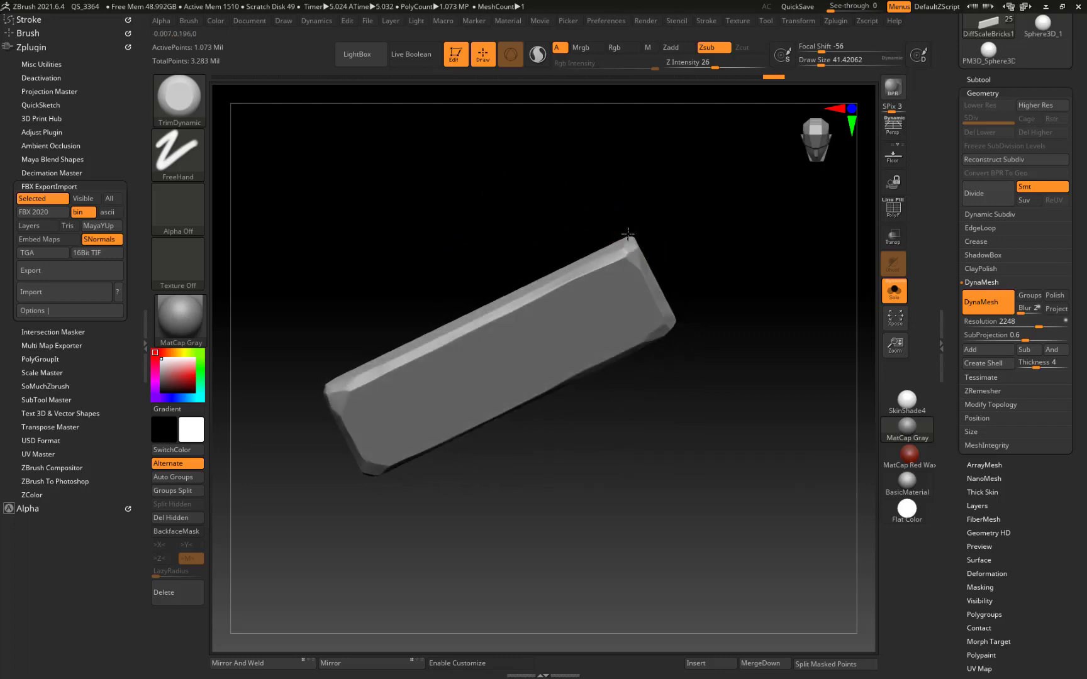
{"action": "mouse_move", "coordinate": [594, 197]}
{"action": "left_mouse_down"}
{"action": "mouse_move", "coordinate": [636, 238]}
{"action": "mouse_move", "coordinate": [617, 242]}
{"action": "left_mouse_up"}
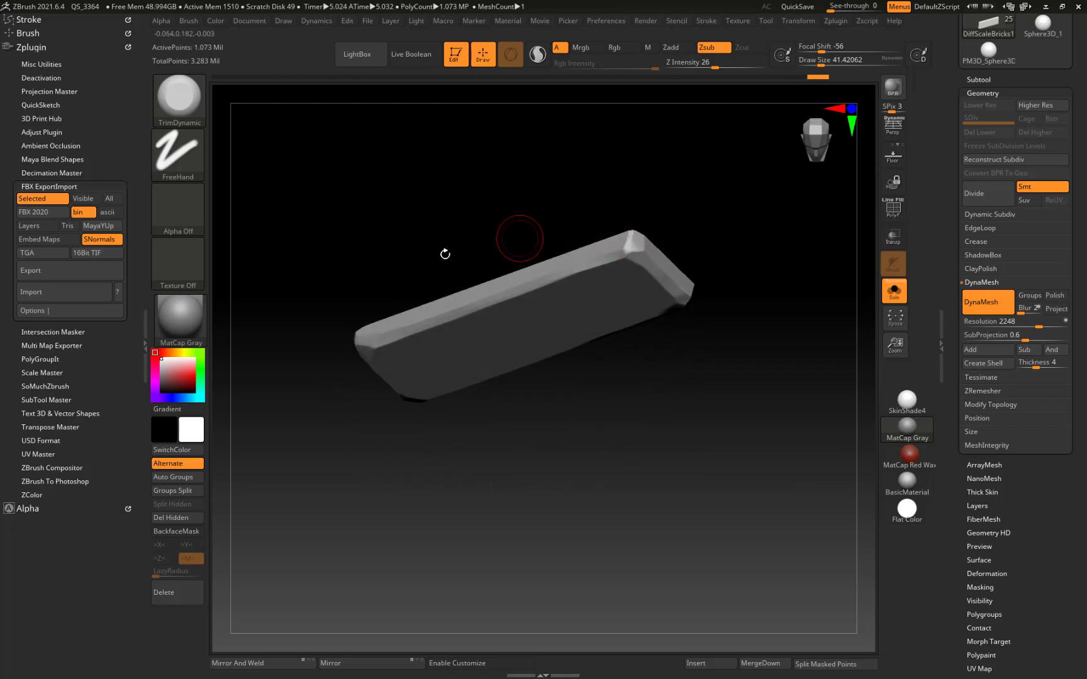
Step: Trim the remaining corners of the brick's left end and roughen its long lower front edge
{"action": "mouse_move", "coordinate": [445, 252]}
{"action": "left_mouse_down"}
{"action": "mouse_move", "coordinate": [306, 340]}
{"action": "mouse_move", "coordinate": [388, 349]}
{"action": "left_mouse_up"}
{"action": "left_click_drag", "start_coordinate": [639, 443], "coordinate": [634, 457]}
{"action": "mouse_move", "coordinate": [564, 403]}
{"action": "left_mouse_down"}
{"action": "mouse_move", "coordinate": [458, 371]}
{"action": "mouse_move", "coordinate": [563, 367]}
{"action": "left_mouse_up"}
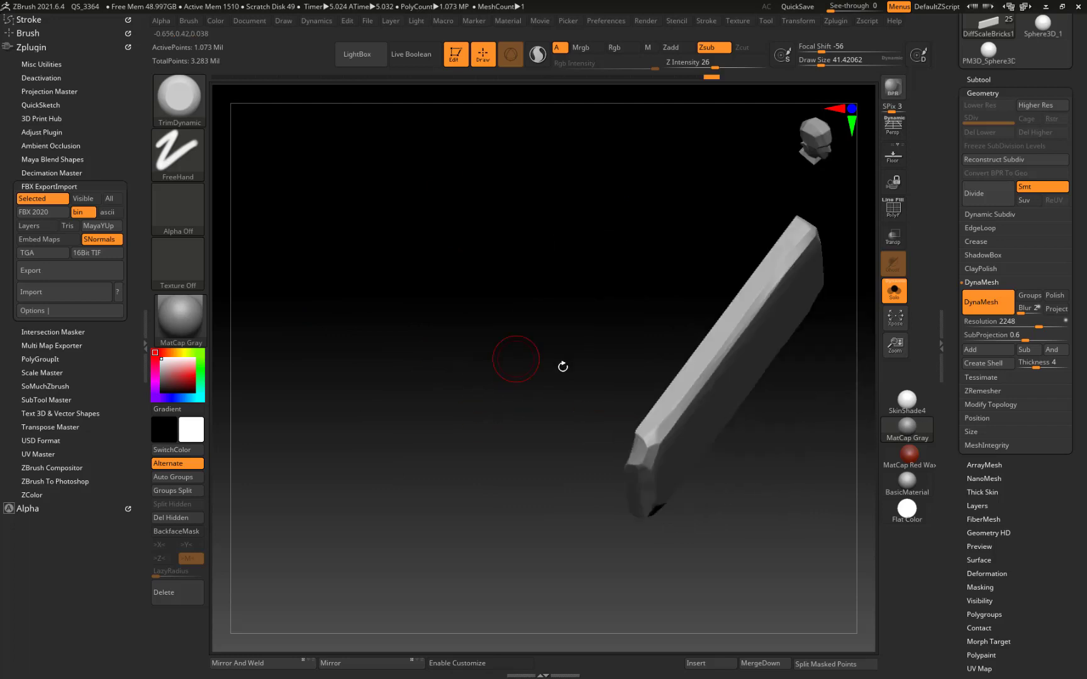
{"action": "mouse_move", "coordinate": [638, 426]}
{"action": "left_mouse_down"}
{"action": "mouse_move", "coordinate": [548, 371]}
{"action": "mouse_move", "coordinate": [623, 461]}
{"action": "mouse_move", "coordinate": [444, 429]}
{"action": "mouse_move", "coordinate": [485, 453]}
{"action": "mouse_move", "coordinate": [432, 432]}
{"action": "mouse_move", "coordinate": [438, 377]}
{"action": "left_mouse_up"}
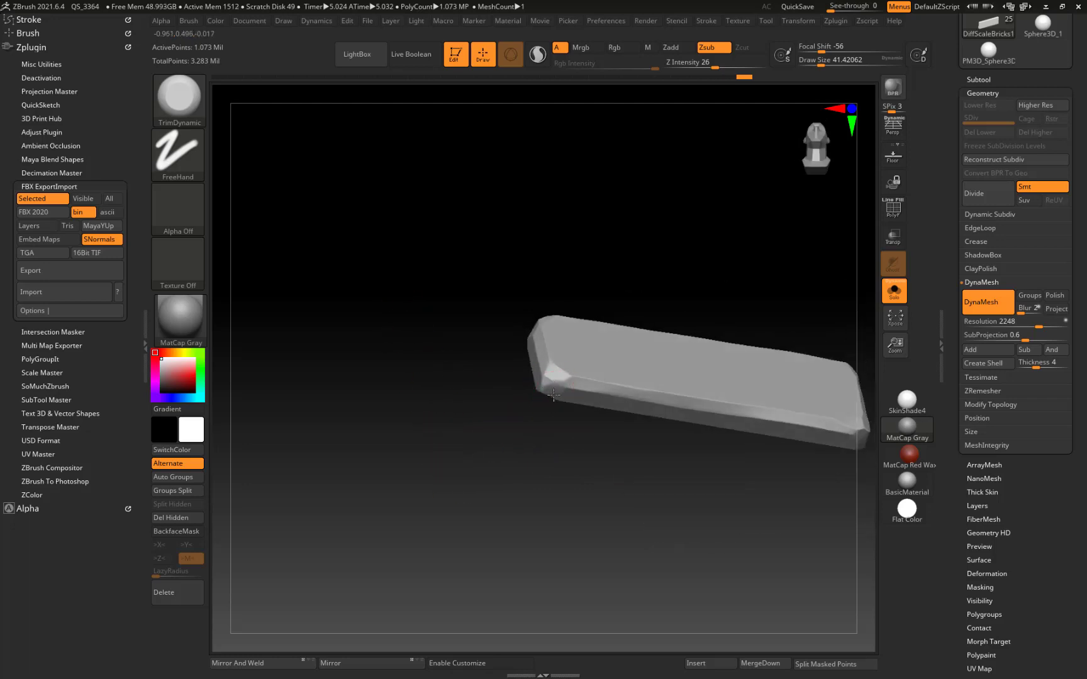
{"action": "mouse_move", "coordinate": [515, 417]}
{"action": "left_mouse_down"}
{"action": "mouse_move", "coordinate": [524, 473]}
{"action": "mouse_move", "coordinate": [351, 456]}
{"action": "mouse_move", "coordinate": [397, 426]}
{"action": "left_mouse_up"}
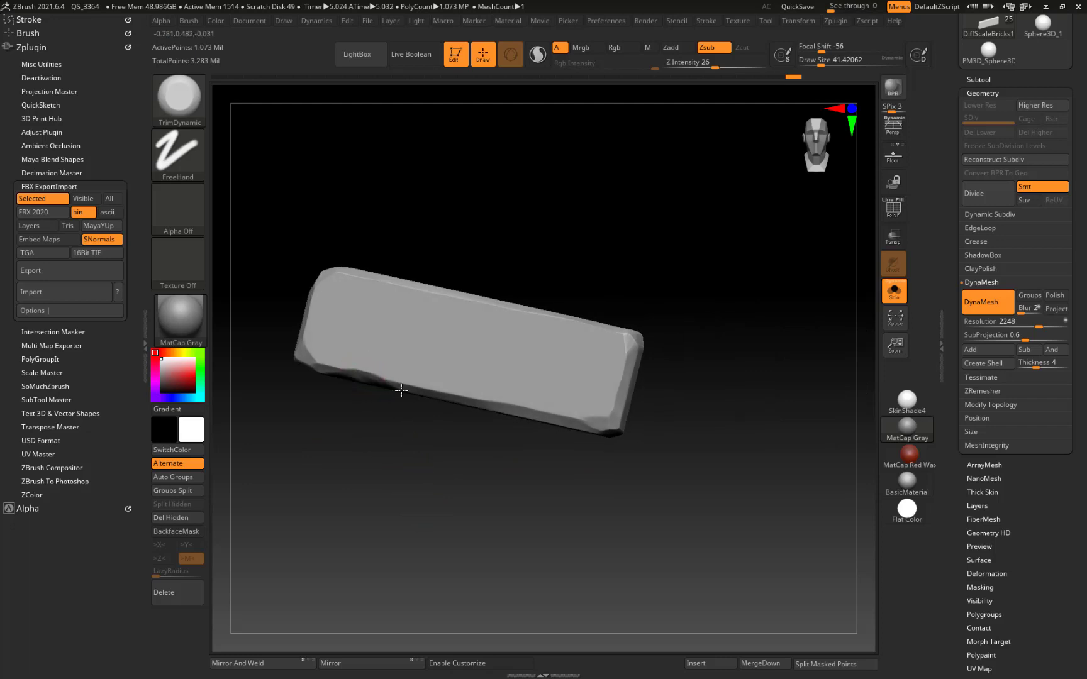
{"action": "left_click_drag", "start_coordinate": [427, 478], "coordinate": [370, 526], "text": "shift"}
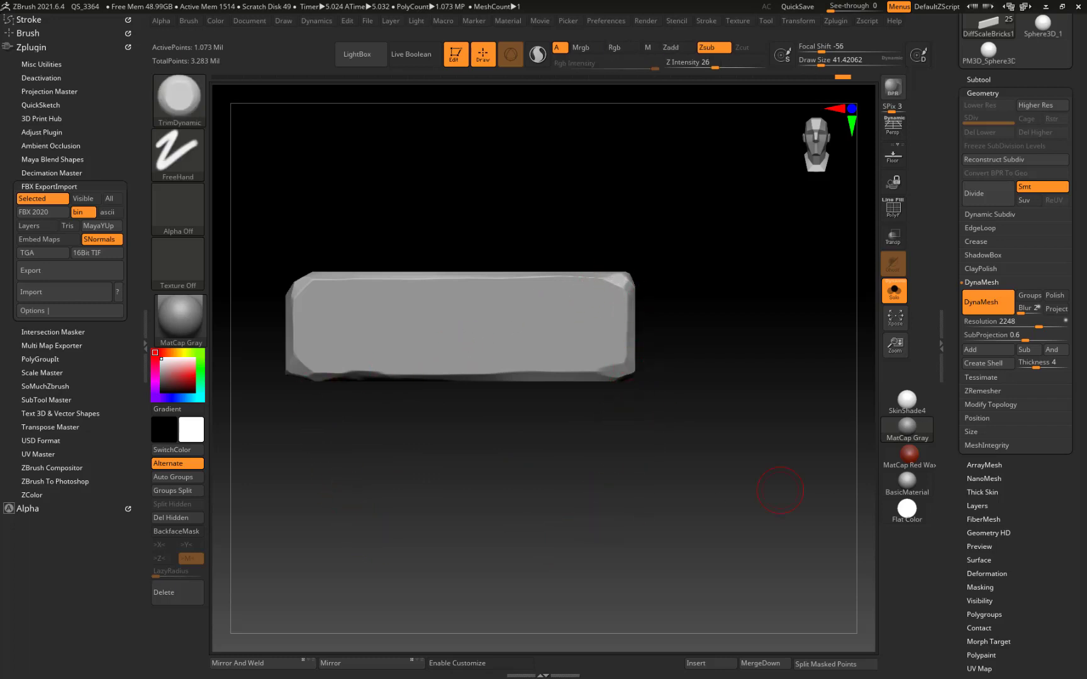
Step: Switch to the DiffScaleBricks4 subtool and remesh it with DynaMesh at resolution 2250
{"action": "key", "text": "Down"}
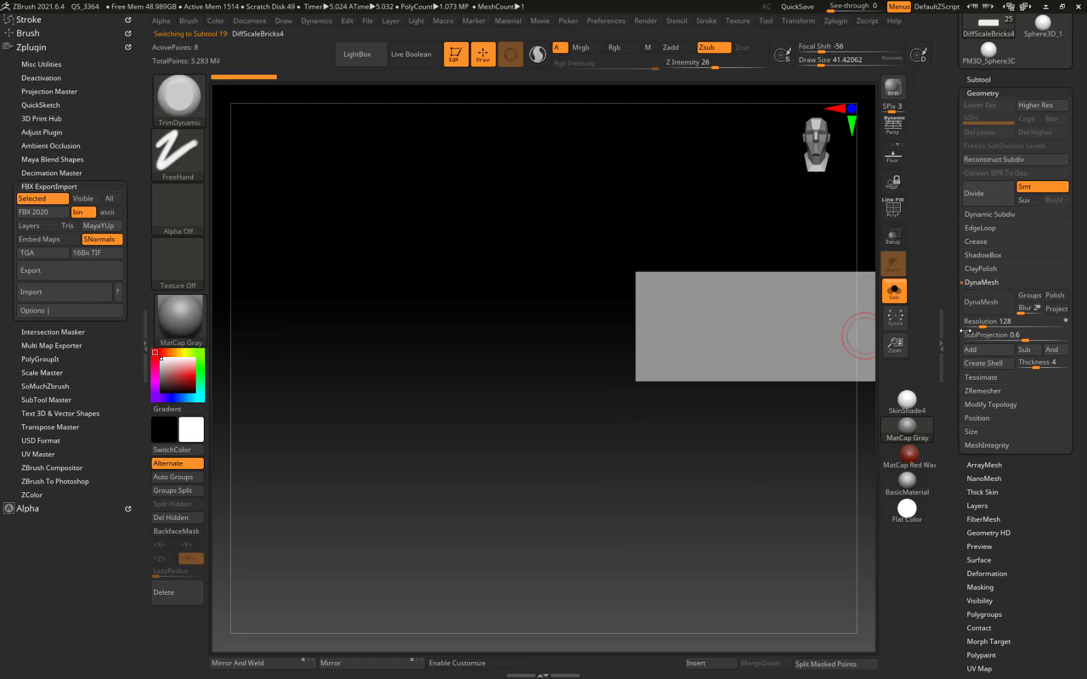
{"action": "left_click", "coordinate": [981, 322]}
{"action": "type", "text": "225"}
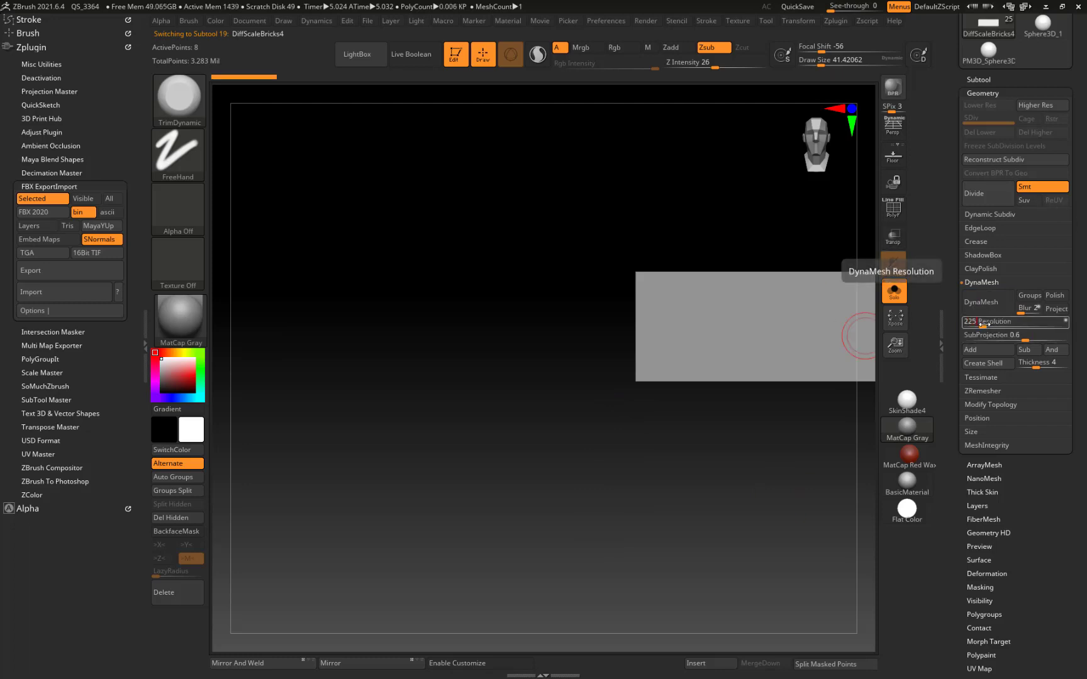
{"action": "type", "text": "0"}
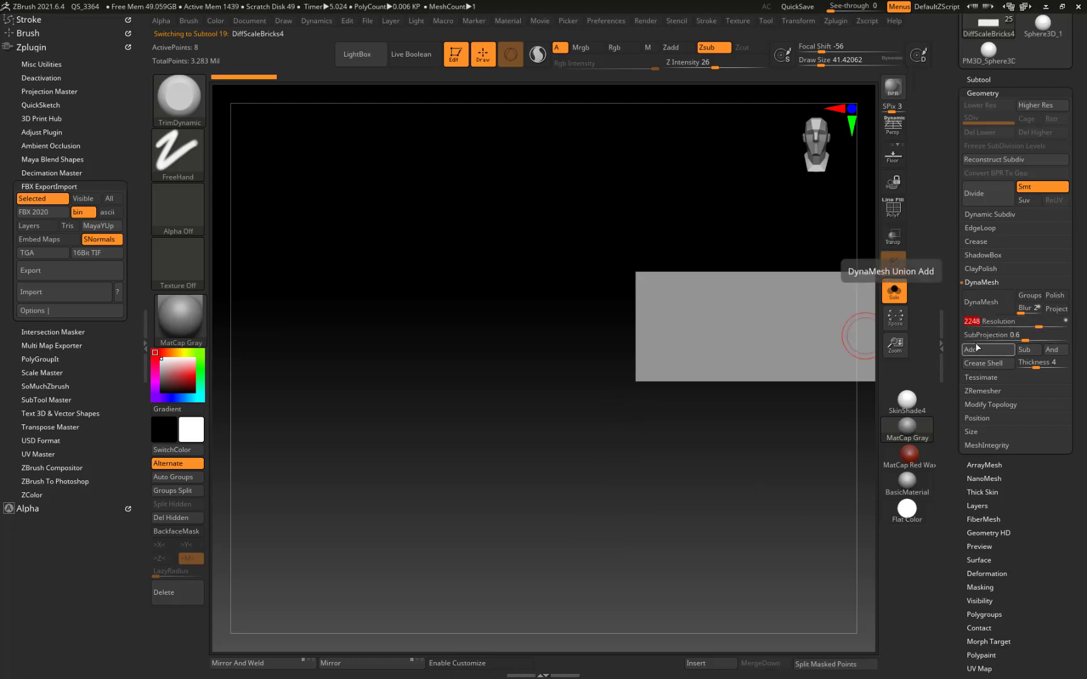
{"action": "key", "text": "Return"}
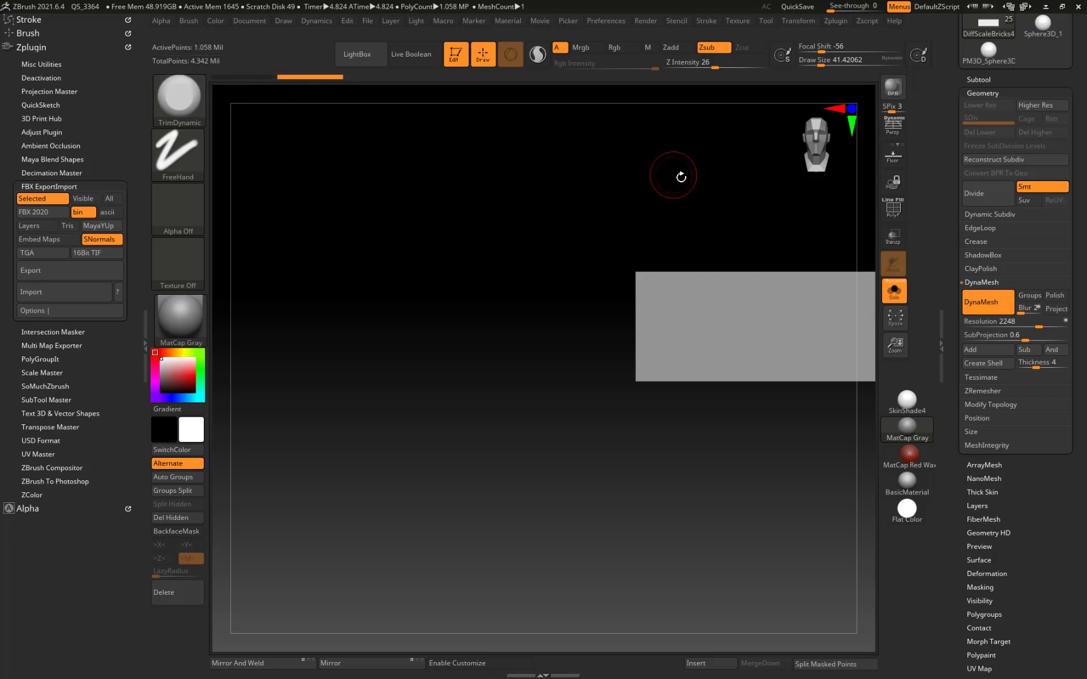
Step: Trim the long upper front edge of the DiffScaleBricks4 block with TrimDynamic
{"action": "left_click_drag", "start_coordinate": [757, 199], "coordinate": [612, 242], "text": "alt"}
{"action": "key", "text": "space"}
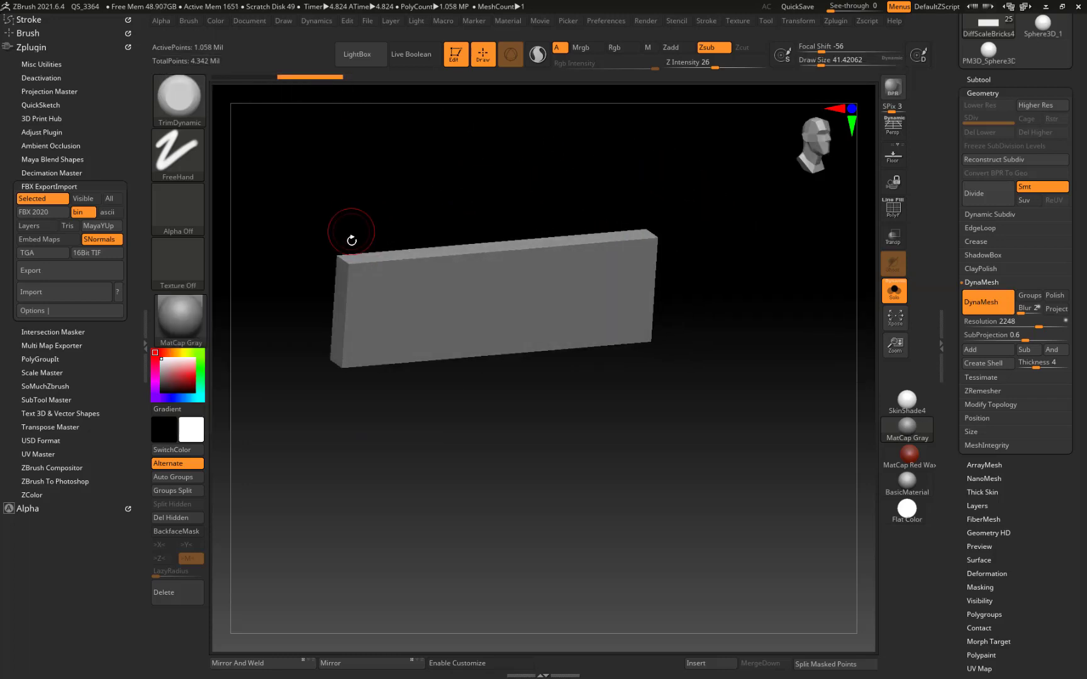
{"action": "left_click_drag", "start_coordinate": [345, 263], "coordinate": [652, 238]}
{"action": "left_click_drag", "start_coordinate": [513, 256], "coordinate": [434, 255]}
Step: Trim the vertical edges and corners at the left end of the DiffScaleBricks4 block
{"action": "mouse_move", "coordinate": [293, 403]}
{"action": "left_mouse_down"}
{"action": "mouse_move", "coordinate": [331, 258]}
{"action": "mouse_move", "coordinate": [352, 248]}
{"action": "mouse_move", "coordinate": [311, 375]}
{"action": "left_mouse_up"}
{"action": "mouse_move", "coordinate": [351, 326]}
{"action": "left_mouse_down"}
{"action": "mouse_move", "coordinate": [349, 314]}
{"action": "mouse_move", "coordinate": [340, 334]}
{"action": "mouse_move", "coordinate": [342, 314]}
{"action": "left_mouse_up"}
{"action": "left_click_drag", "start_coordinate": [320, 258], "coordinate": [317, 236]}
{"action": "left_click_drag", "start_coordinate": [298, 391], "coordinate": [343, 443]}
{"action": "mouse_move", "coordinate": [342, 323]}
{"action": "left_mouse_down"}
{"action": "mouse_move", "coordinate": [353, 311]}
{"action": "mouse_move", "coordinate": [371, 325]}
{"action": "mouse_move", "coordinate": [646, 340]}
{"action": "mouse_move", "coordinate": [334, 318]}
{"action": "left_mouse_up"}
Step: Trim the lower and upper front corners at the right end of the DiffScaleBricks4 block with TrimDynamic
{"action": "left_click_drag", "start_coordinate": [295, 352], "coordinate": [238, 365]}
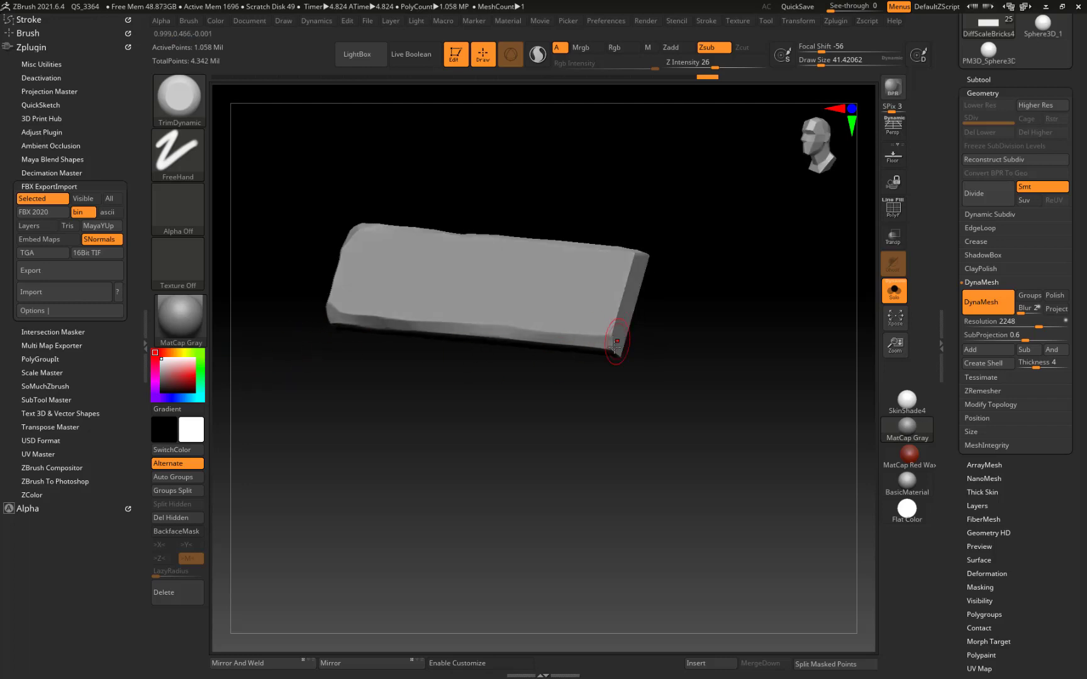
{"action": "left_click_drag", "start_coordinate": [612, 349], "coordinate": [613, 324]}
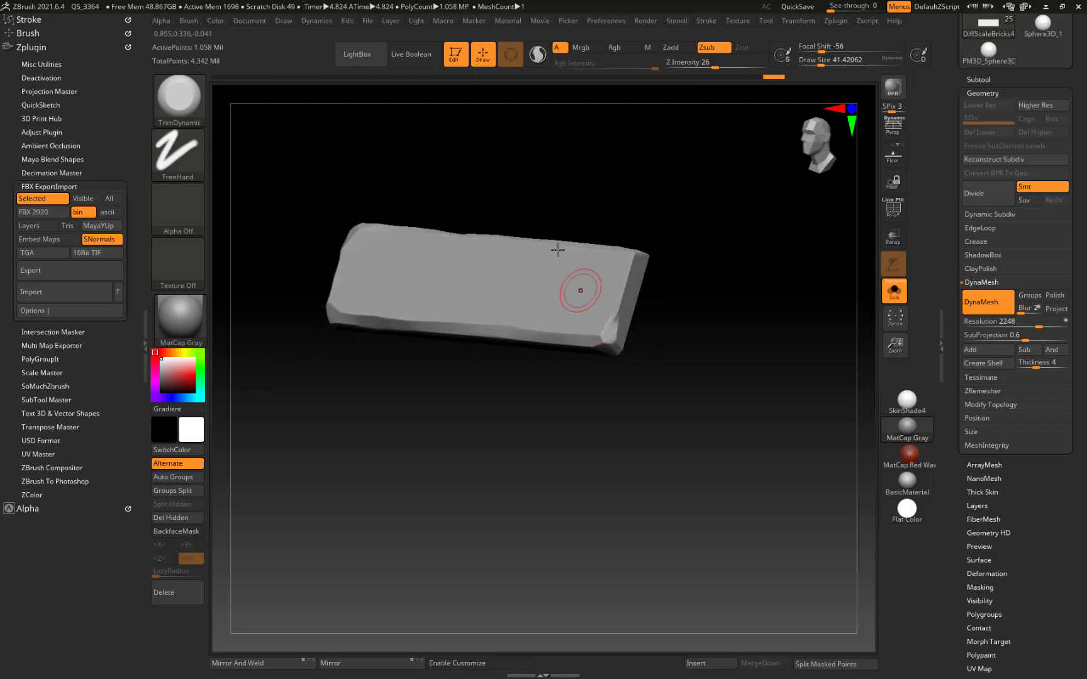
{"action": "left_click_drag", "start_coordinate": [552, 166], "coordinate": [590, 192]}
{"action": "left_click_drag", "start_coordinate": [637, 246], "coordinate": [631, 258]}
{"action": "left_click_drag", "start_coordinate": [630, 255], "coordinate": [640, 251]}
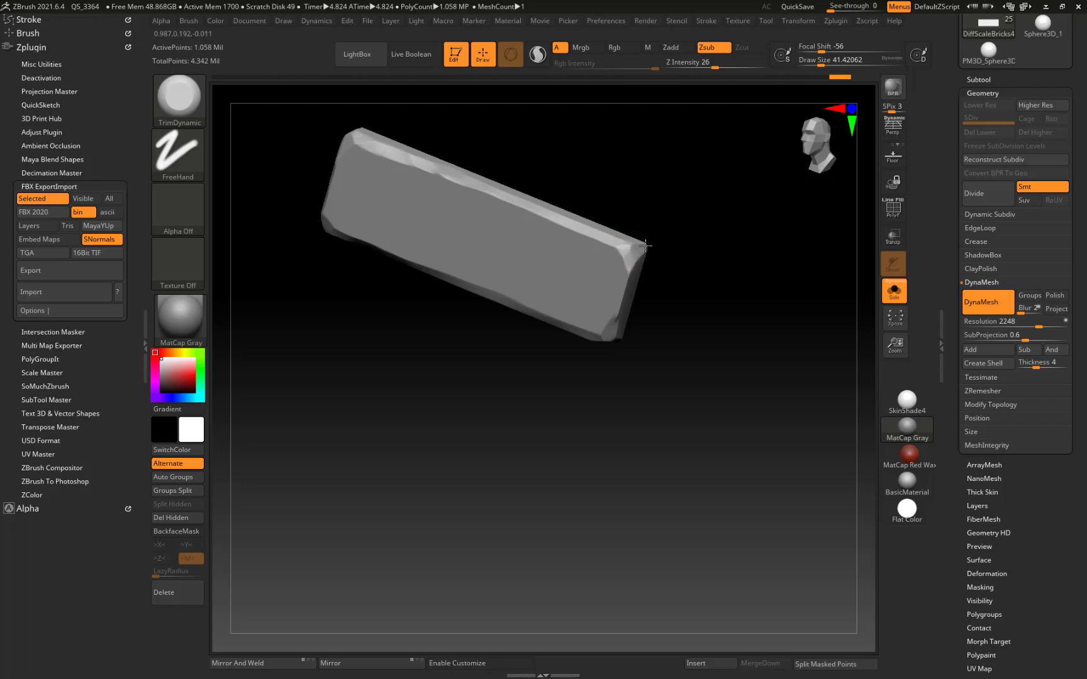
{"action": "mouse_move", "coordinate": [641, 251]}
{"action": "right_mouse_down"}
{"action": "mouse_move", "coordinate": [651, 219]}
{"action": "mouse_move", "coordinate": [640, 257]}
{"action": "right_mouse_up"}
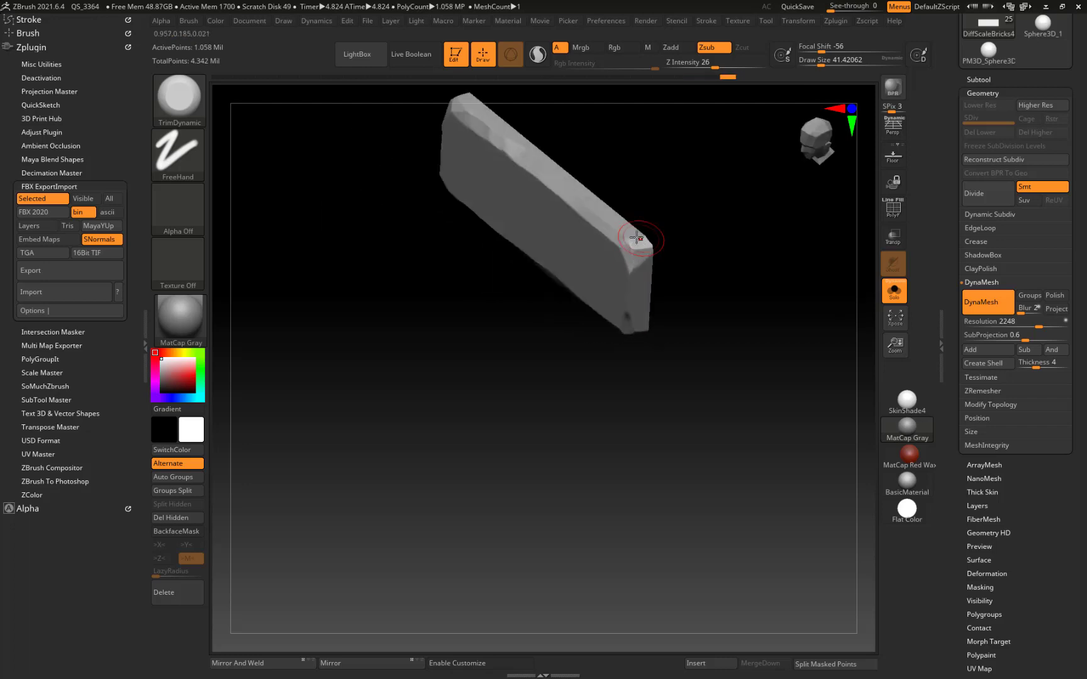
Step: Trim the front vertical edge at the right end of the DiffScaleBricks4 block
{"action": "mouse_move", "coordinate": [352, 371]}
{"action": "right_mouse_down"}
{"action": "mouse_move", "coordinate": [328, 284]}
{"action": "mouse_move", "coordinate": [367, 332]}
{"action": "mouse_move", "coordinate": [437, 498]}
{"action": "mouse_move", "coordinate": [337, 342]}
{"action": "mouse_move", "coordinate": [343, 361]}
{"action": "right_mouse_up"}
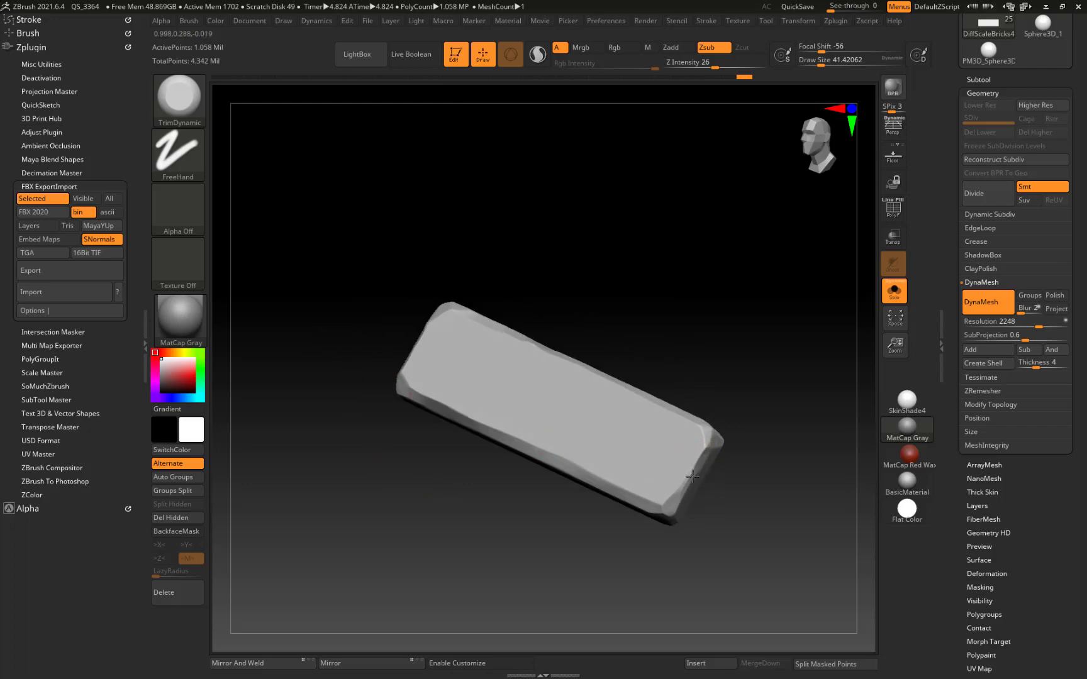
{"action": "mouse_move", "coordinate": [681, 490]}
{"action": "left_mouse_down"}
{"action": "mouse_move", "coordinate": [703, 444]}
{"action": "mouse_move", "coordinate": [697, 454]}
{"action": "mouse_move", "coordinate": [694, 428]}
{"action": "left_mouse_up"}
{"action": "left_click_drag", "start_coordinate": [665, 512], "coordinate": [672, 495]}
{"action": "left_click_drag", "start_coordinate": [432, 472], "coordinate": [329, 470]}
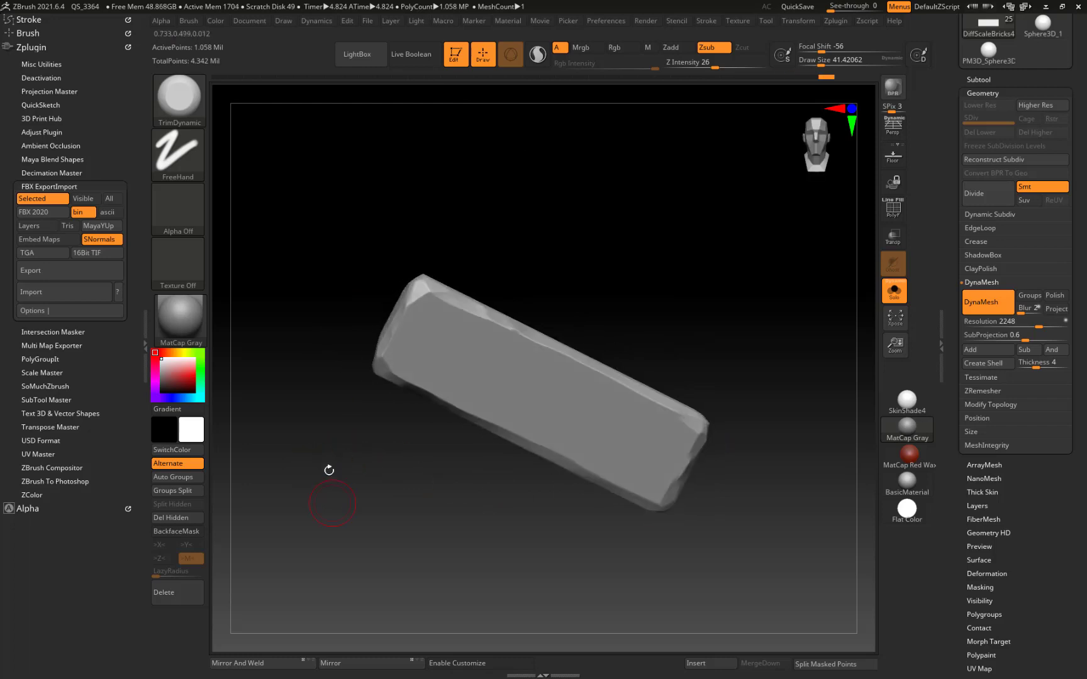
Step: Deepen the chip at the block's lower left corner and refine its upper front and right edges
{"action": "mouse_move", "coordinate": [359, 507]}
{"action": "left_mouse_down"}
{"action": "mouse_move", "coordinate": [339, 492]}
{"action": "mouse_move", "coordinate": [355, 500]}
{"action": "left_mouse_up"}
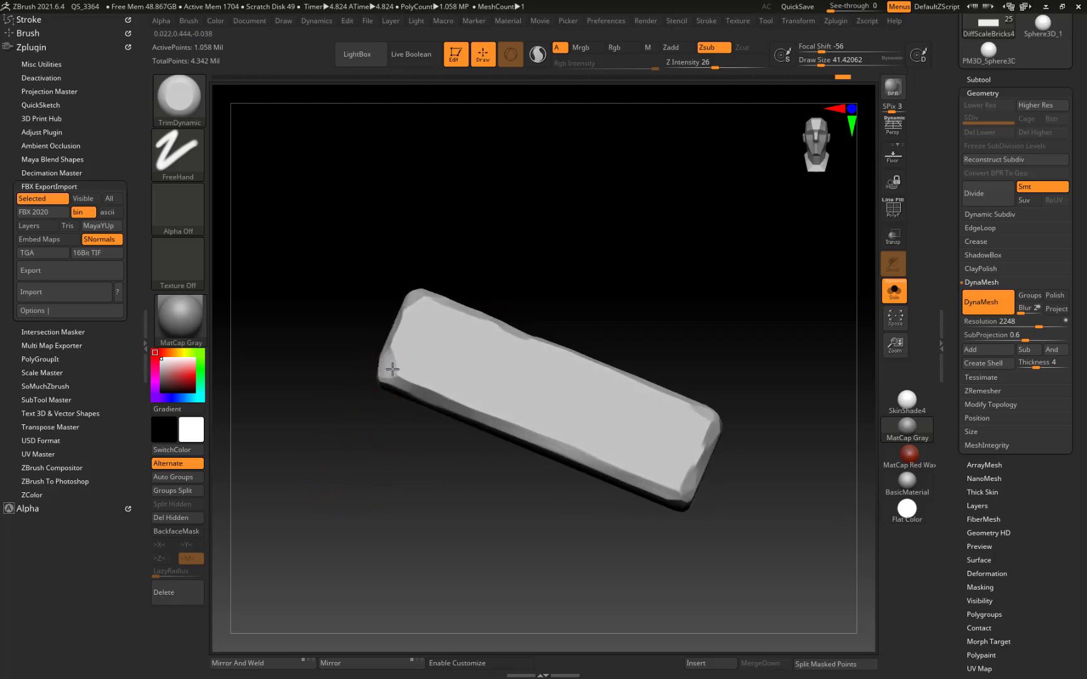
{"action": "mouse_move", "coordinate": [389, 358]}
{"action": "left_mouse_down"}
{"action": "mouse_move", "coordinate": [376, 371]}
{"action": "mouse_move", "coordinate": [350, 330]}
{"action": "left_mouse_up"}
{"action": "mouse_move", "coordinate": [375, 383]}
{"action": "left_mouse_down"}
{"action": "mouse_move", "coordinate": [388, 380]}
{"action": "mouse_move", "coordinate": [390, 345]}
{"action": "left_mouse_up"}
{"action": "left_click_drag", "start_coordinate": [344, 480], "coordinate": [359, 544]}
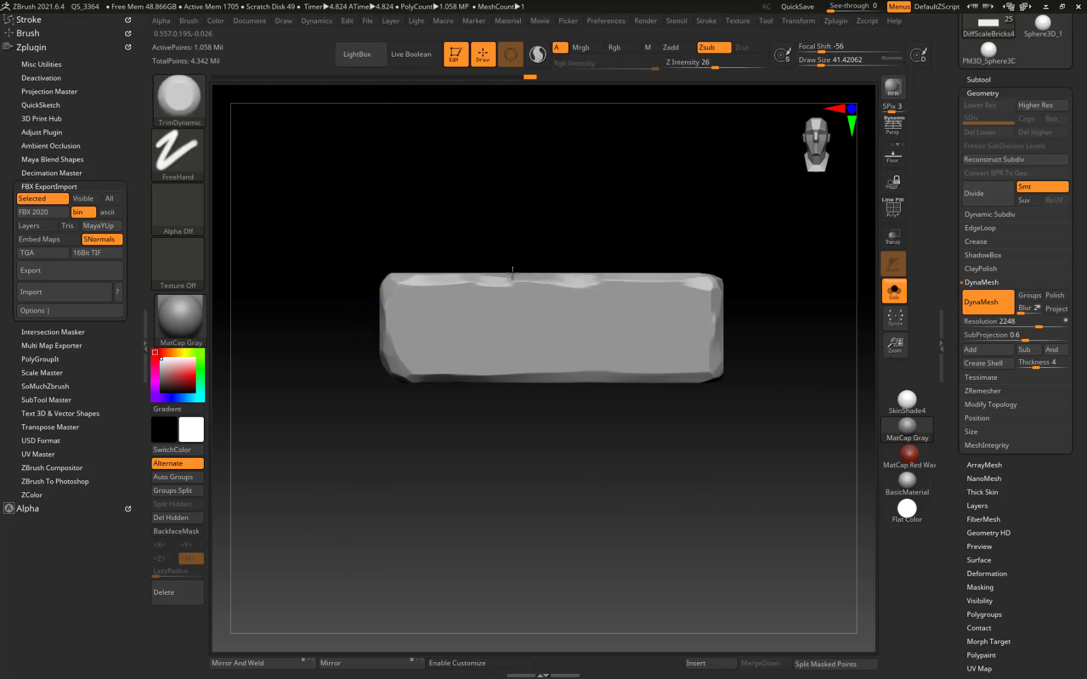
{"action": "left_click_drag", "start_coordinate": [684, 284], "coordinate": [556, 281]}
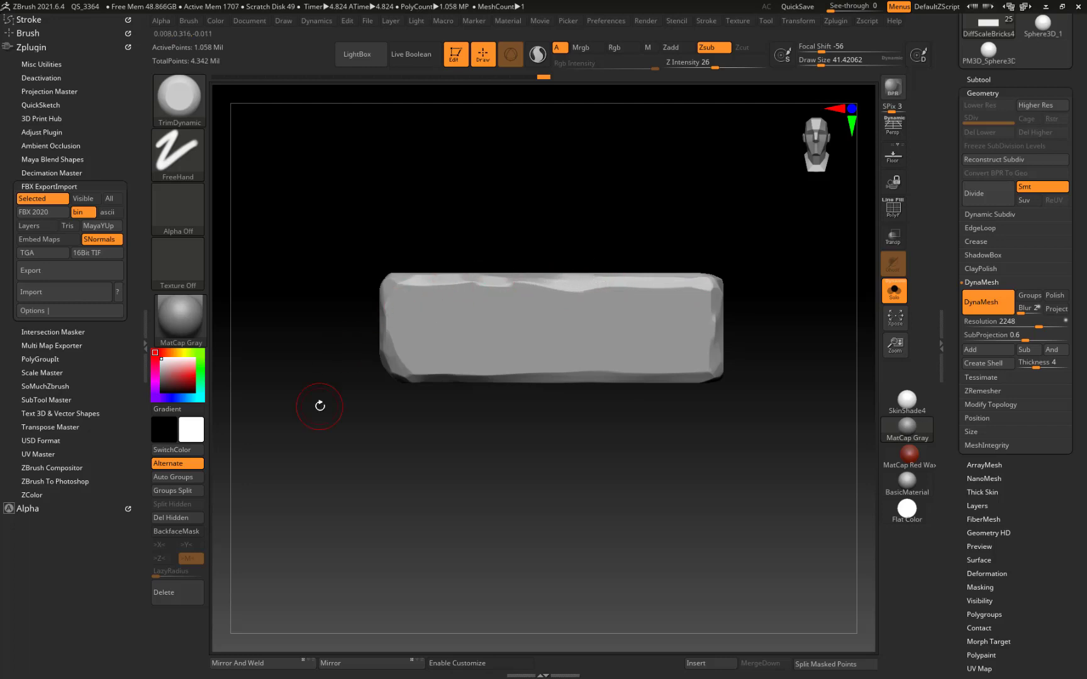
{"action": "mouse_move", "coordinate": [704, 372]}
{"action": "left_mouse_down"}
{"action": "mouse_move", "coordinate": [719, 307]}
{"action": "mouse_move", "coordinate": [713, 350]}
{"action": "left_mouse_up"}
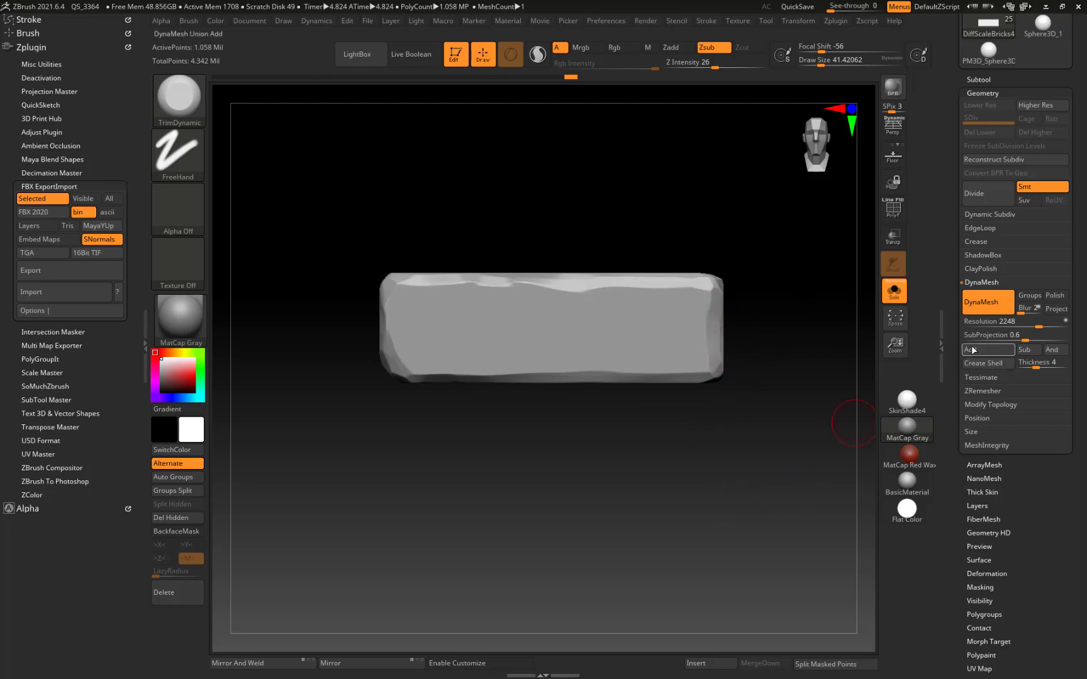
Step: Switch to the Basic Bricks2 subtool and turn off Solo to review it among the other bricks
{"action": "key", "text": "Down"}
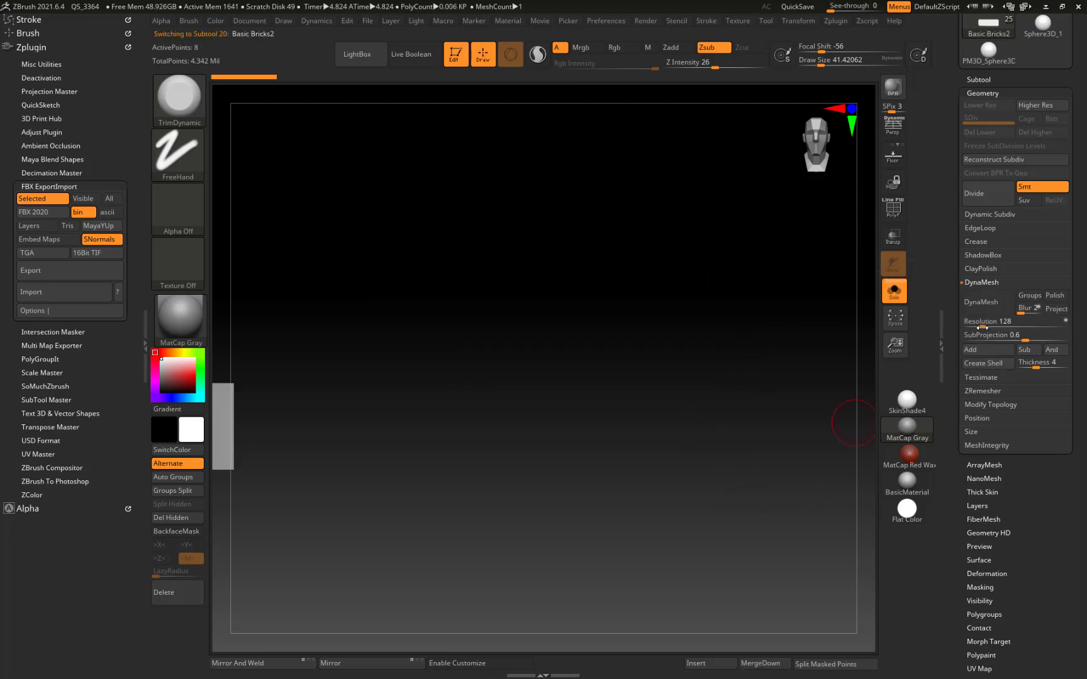
{"action": "left_click_drag", "start_coordinate": [496, 342], "coordinate": [841, 315], "text": "alt"}
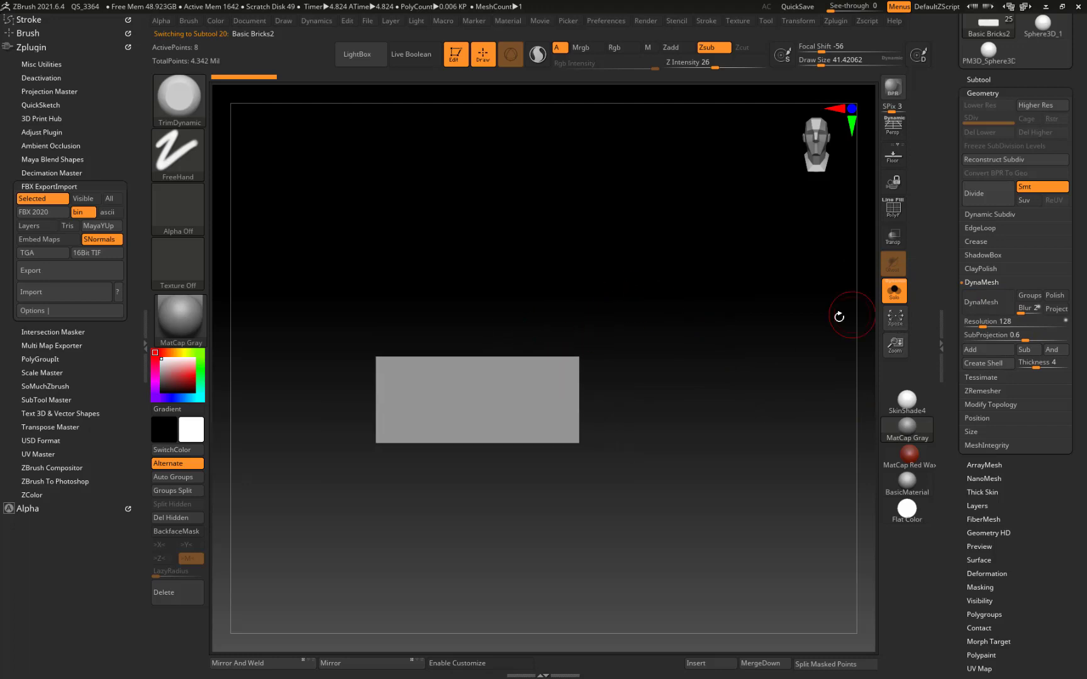
{"action": "left_click", "coordinate": [896, 291]}
{"action": "left_click_drag", "start_coordinate": [608, 578], "coordinate": [535, 509], "text": "alt"}
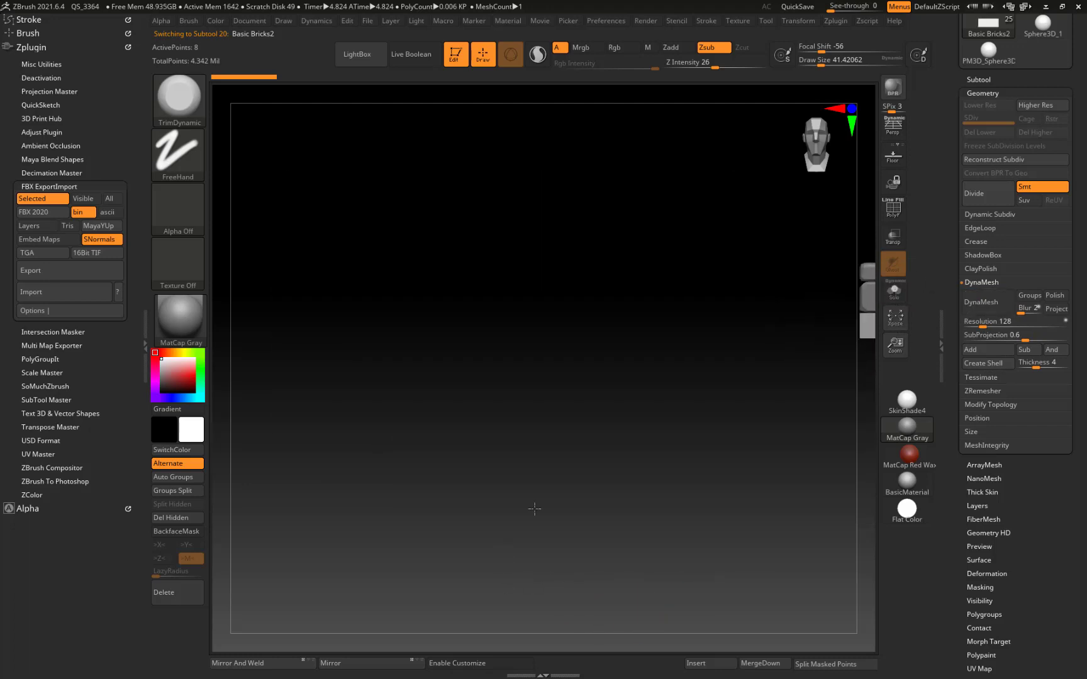
{"action": "left_click_drag", "start_coordinate": [828, 417], "coordinate": [462, 463], "text": "alt"}
{"action": "left_click_drag", "start_coordinate": [790, 353], "coordinate": [805, 506], "text": "alt"}
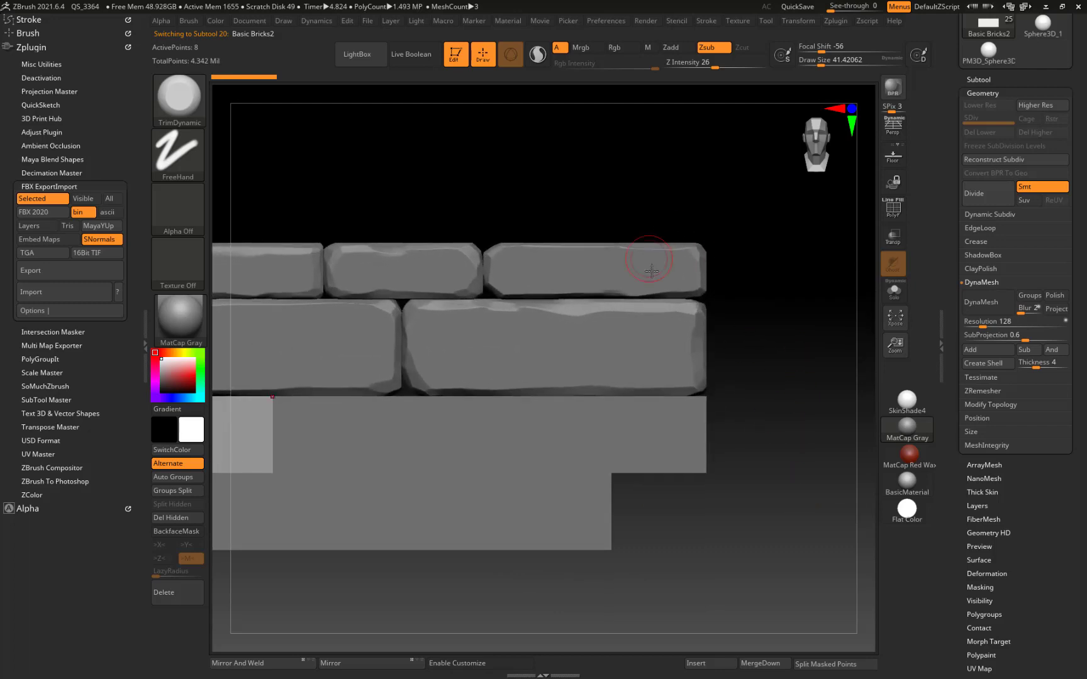
{"action": "left_click_drag", "start_coordinate": [504, 211], "coordinate": [569, 160], "text": "alt"}
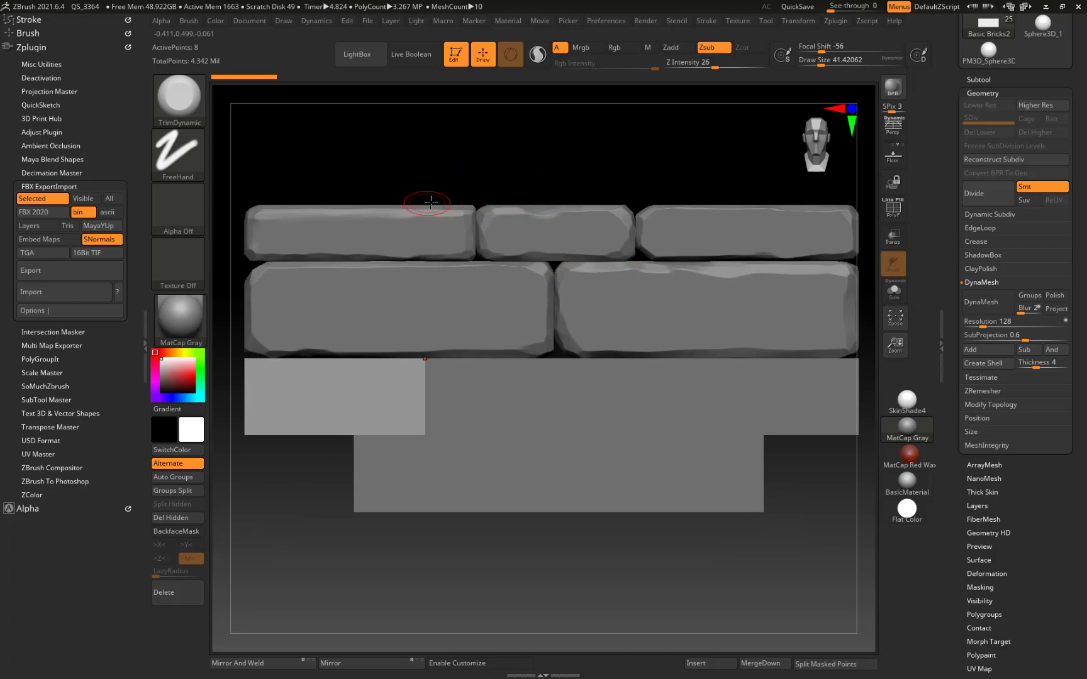
{"action": "left_click_drag", "start_coordinate": [450, 175], "coordinate": [553, 131], "text": "alt"}
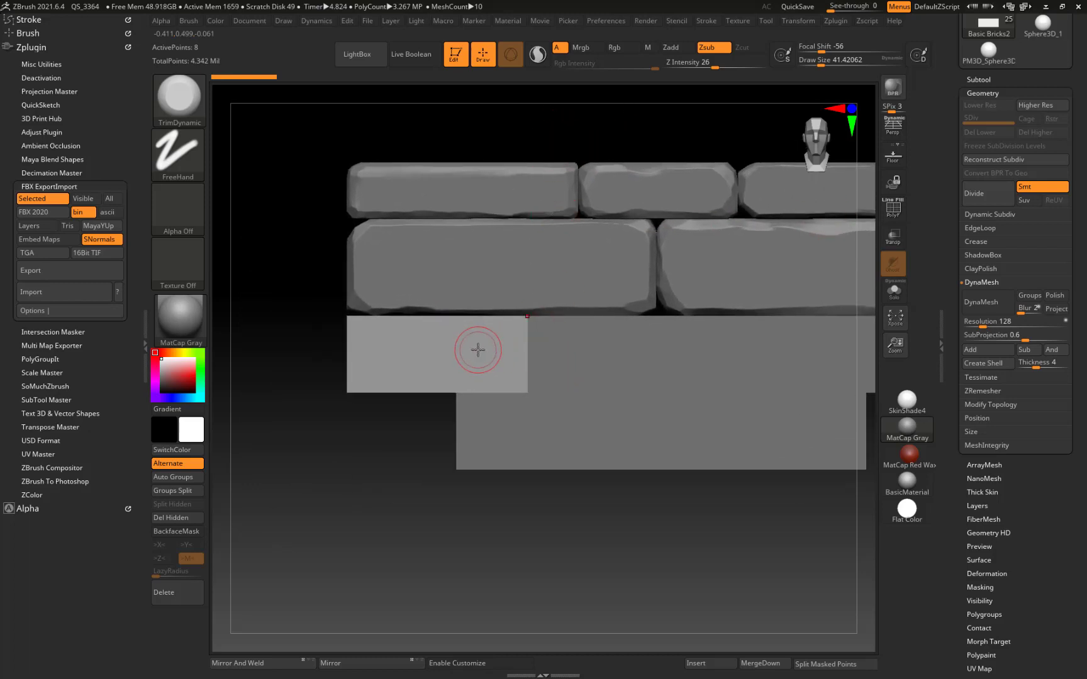
Step: Isolate the Basic Bricks2 block and remesh it with DynaMesh at resolution 1850
{"action": "left_click", "coordinate": [894, 290]}
{"action": "left_click_drag", "start_coordinate": [590, 451], "coordinate": [655, 436]}
{"action": "left_click_drag", "start_coordinate": [235, 278], "coordinate": [393, 323], "text": "alt"}
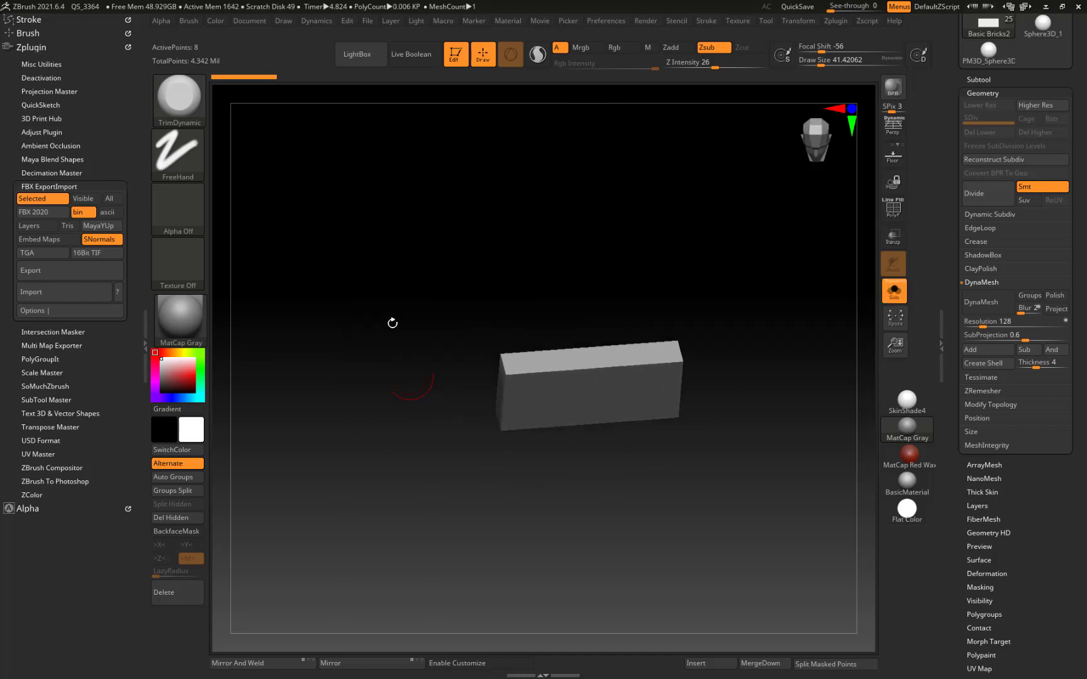
{"action": "left_click_drag", "start_coordinate": [384, 214], "coordinate": [388, 297], "text": "alt"}
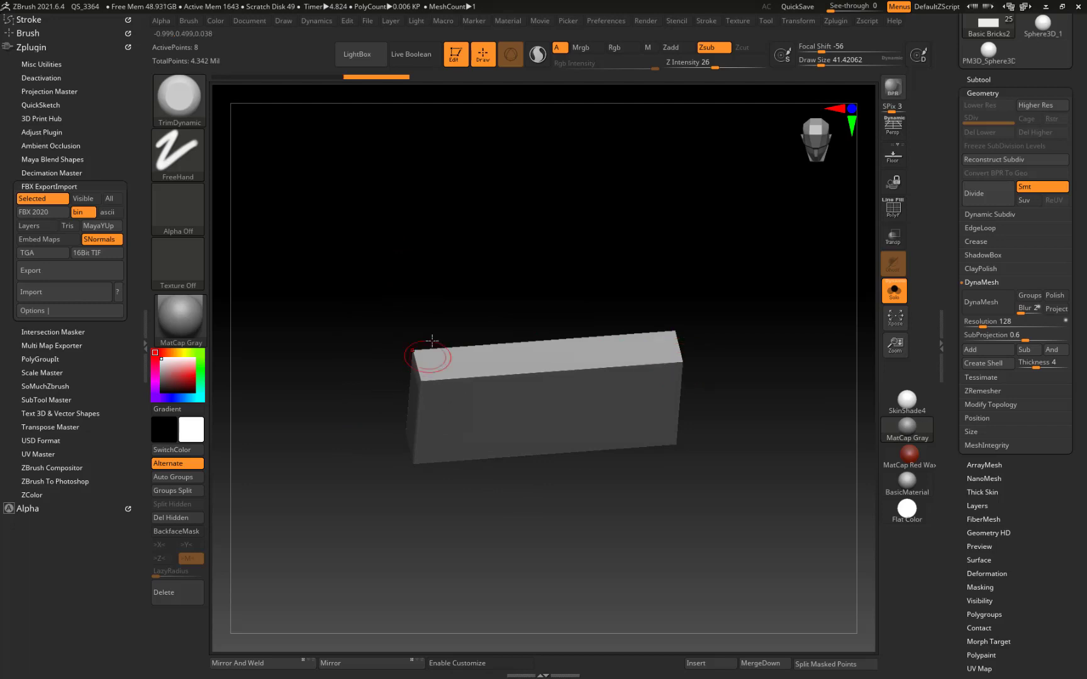
{"action": "left_click_drag", "start_coordinate": [625, 522], "coordinate": [748, 497]}
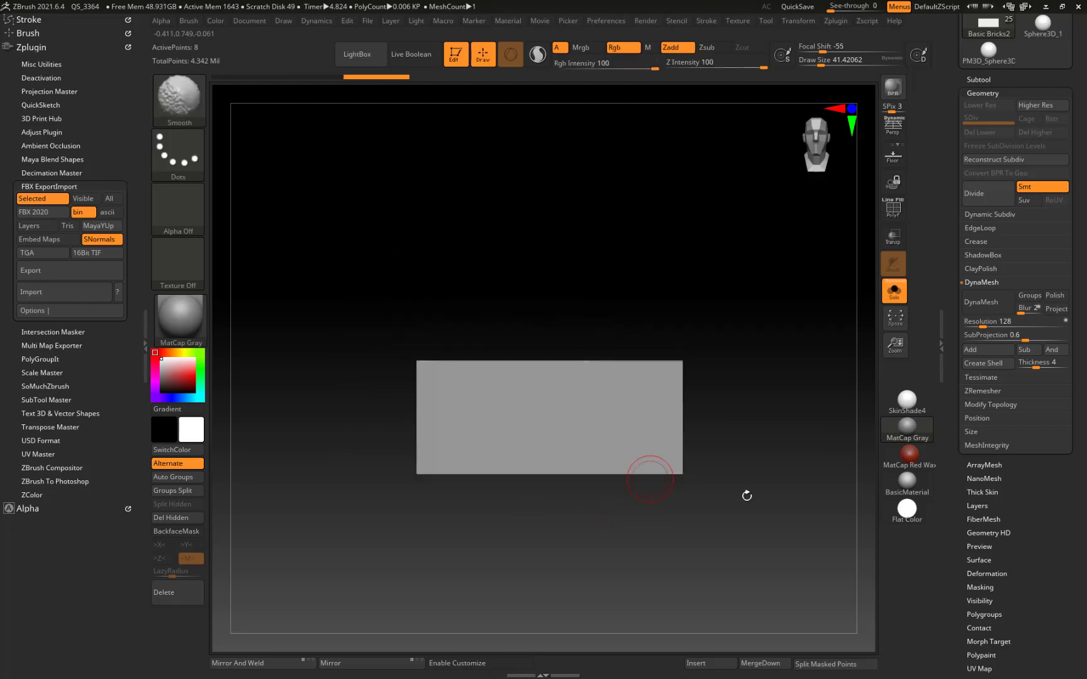
{"action": "left_click", "coordinate": [1006, 321]}
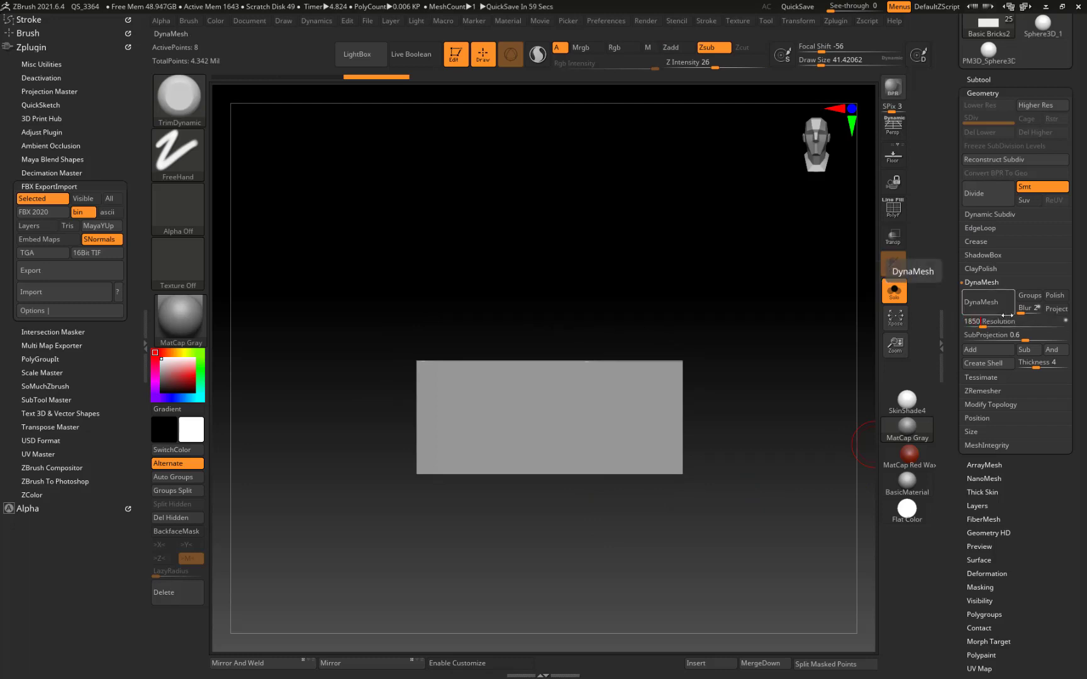
{"action": "key", "text": "Return"}
{"action": "left_click", "coordinate": [999, 311]}
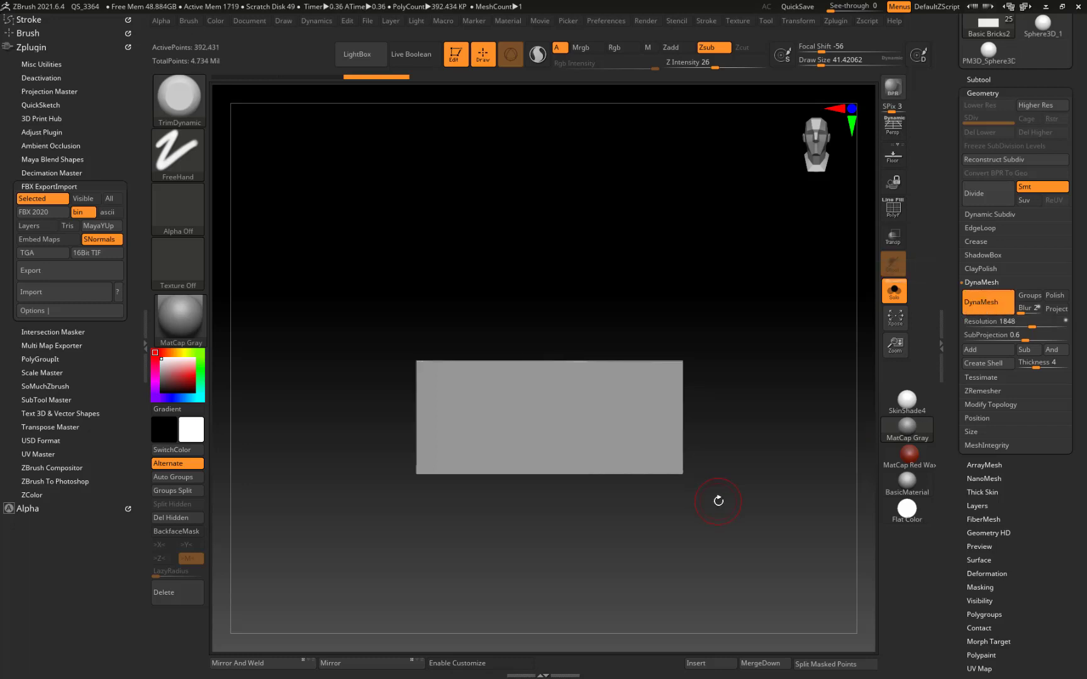
Step: Trim the long upper front edge and upper left front corner of the Basic Bricks2 block with TrimDynamic
{"action": "mouse_move", "coordinate": [766, 375]}
{"action": "left_mouse_down"}
{"action": "mouse_move", "coordinate": [771, 409]}
{"action": "mouse_move", "coordinate": [678, 363]}
{"action": "left_mouse_up"}
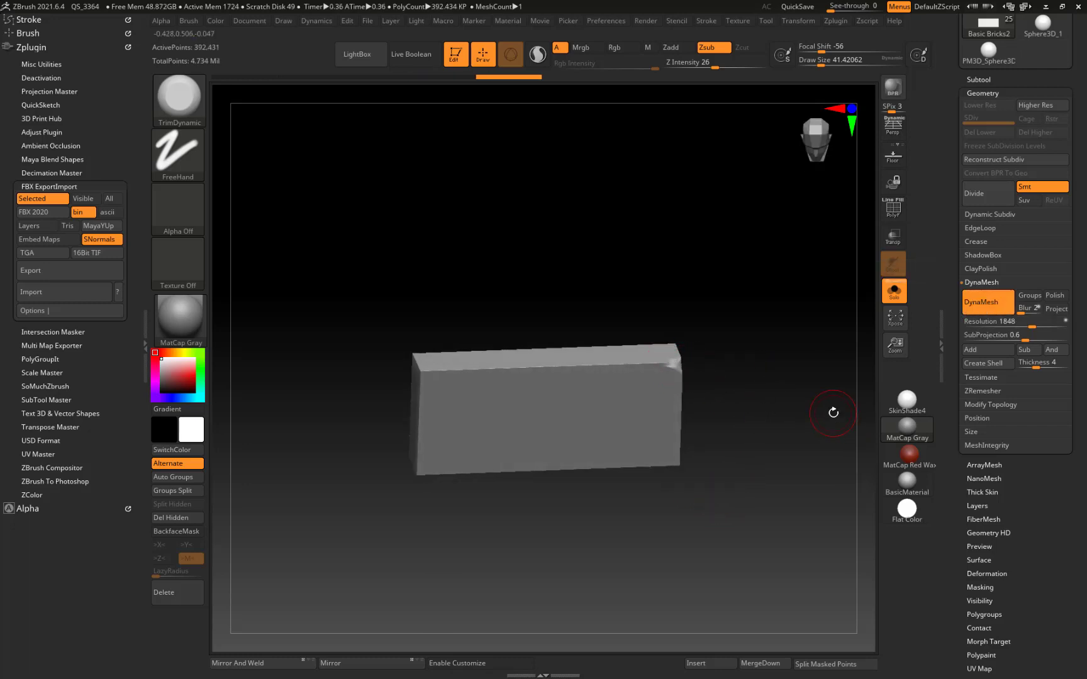
{"action": "key", "text": "ctrl+z"}
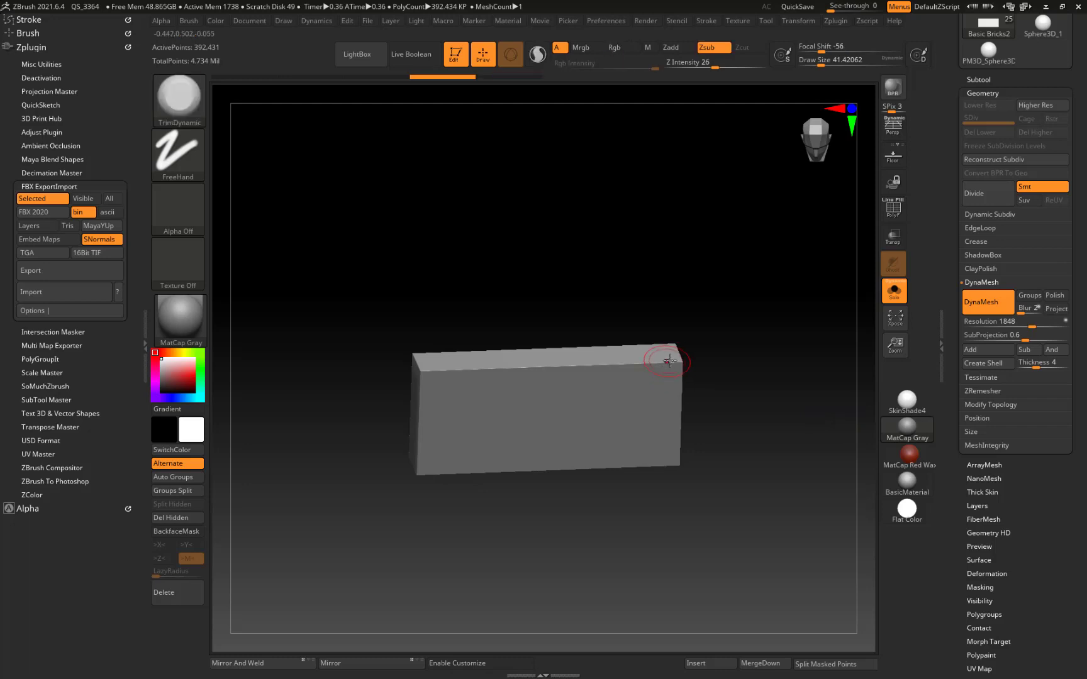
{"action": "mouse_move", "coordinate": [669, 361]}
{"action": "left_mouse_down"}
{"action": "mouse_move", "coordinate": [454, 366]}
{"action": "mouse_move", "coordinate": [431, 362]}
{"action": "mouse_move", "coordinate": [405, 332]}
{"action": "mouse_move", "coordinate": [431, 362]}
{"action": "left_mouse_up"}
{"action": "mouse_move", "coordinate": [412, 372]}
{"action": "left_mouse_down"}
{"action": "mouse_move", "coordinate": [393, 366]}
{"action": "mouse_move", "coordinate": [448, 391]}
{"action": "left_mouse_up"}
{"action": "mouse_move", "coordinate": [335, 373]}
{"action": "left_mouse_down"}
{"action": "mouse_move", "coordinate": [369, 378]}
{"action": "mouse_move", "coordinate": [420, 366]}
{"action": "mouse_move", "coordinate": [439, 400]}
{"action": "mouse_move", "coordinate": [422, 384]}
{"action": "left_mouse_up"}
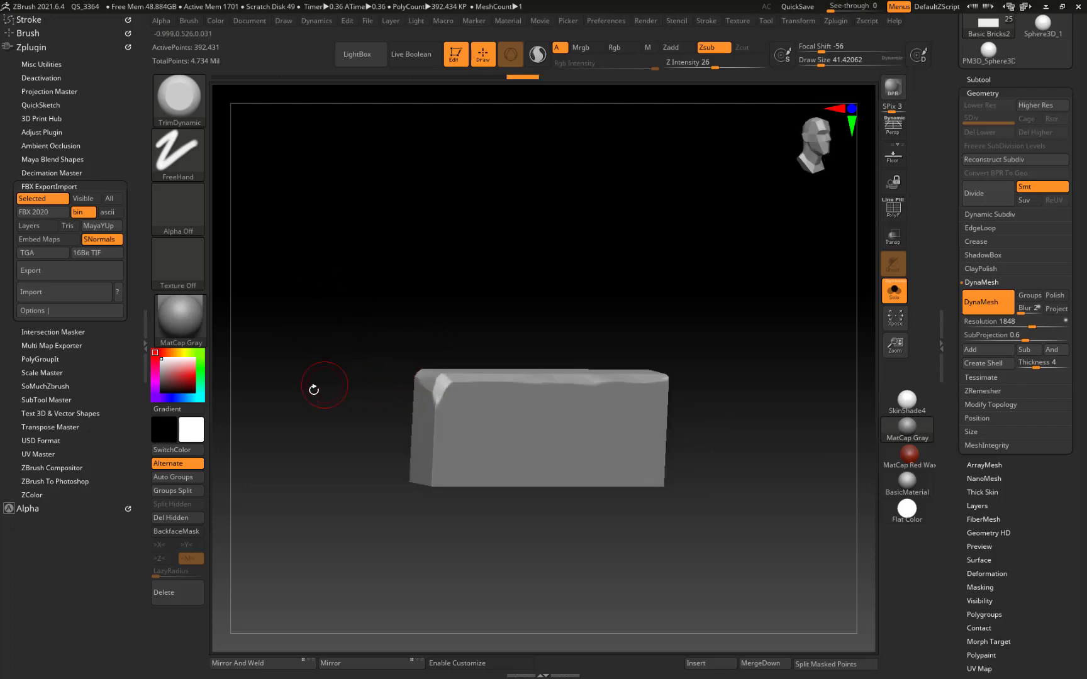
Step: Trim the front vertical edge and the remaining corners at the left end of the Basic Bricks2 block
{"action": "left_click_drag", "start_coordinate": [313, 389], "coordinate": [345, 412]}
{"action": "left_click_drag", "start_coordinate": [435, 409], "coordinate": [432, 483]}
{"action": "left_click_drag", "start_coordinate": [335, 431], "coordinate": [346, 373]}
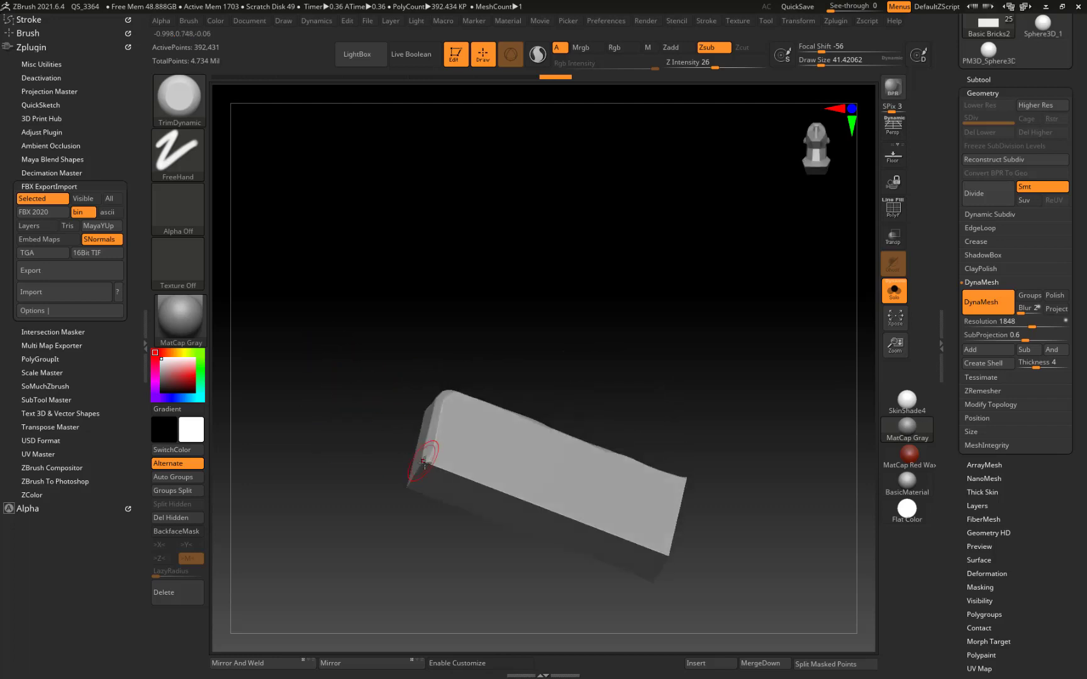
{"action": "left_click_drag", "start_coordinate": [425, 465], "coordinate": [420, 475]}
{"action": "left_click_drag", "start_coordinate": [423, 471], "coordinate": [412, 489]}
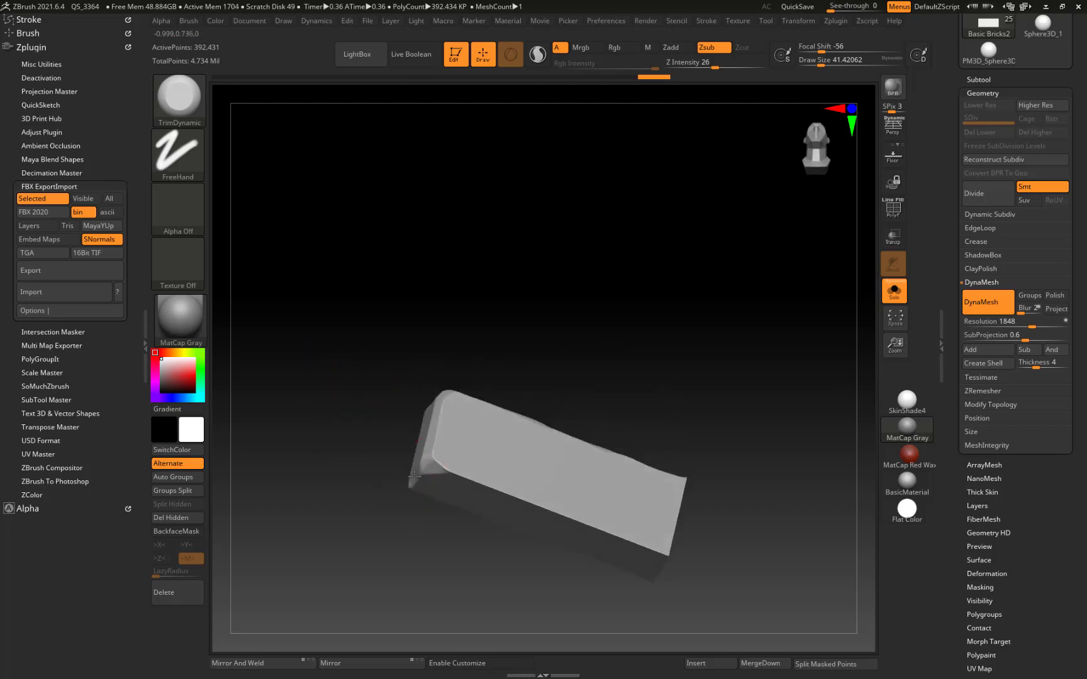
{"action": "mouse_move", "coordinate": [363, 515]}
{"action": "left_mouse_down"}
{"action": "mouse_move", "coordinate": [354, 548]}
{"action": "mouse_move", "coordinate": [363, 546]}
{"action": "left_mouse_up"}
{"action": "mouse_move", "coordinate": [432, 477]}
{"action": "left_mouse_down"}
{"action": "mouse_move", "coordinate": [416, 479]}
{"action": "mouse_move", "coordinate": [419, 460]}
{"action": "left_mouse_up"}
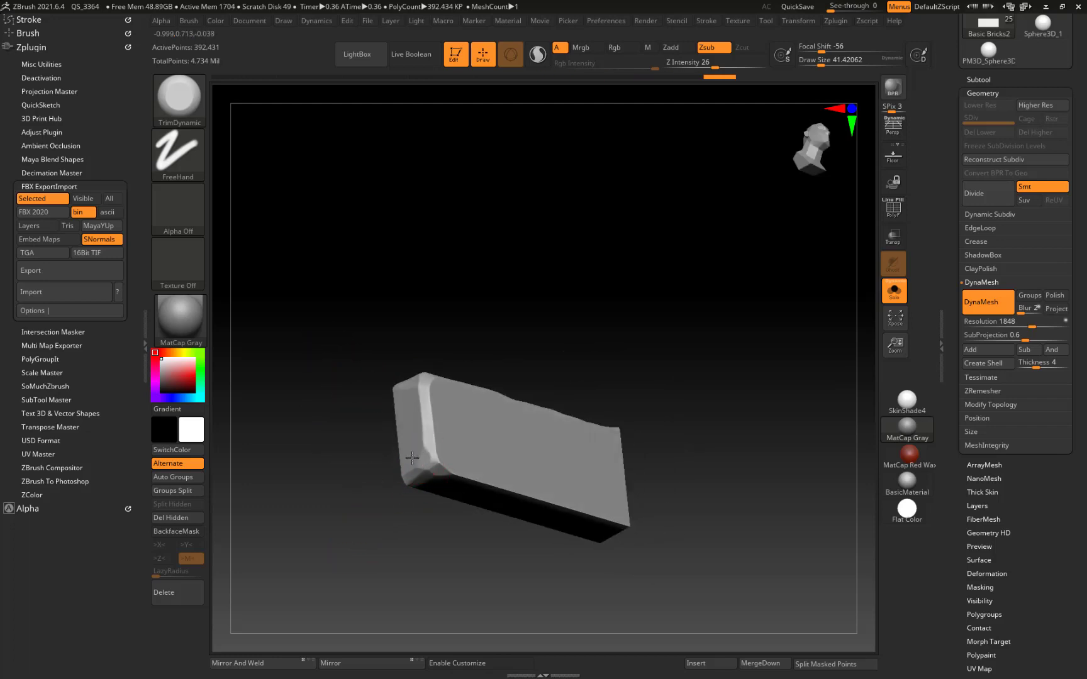
{"action": "mouse_move", "coordinate": [347, 454]}
{"action": "left_mouse_down"}
{"action": "mouse_move", "coordinate": [386, 450]}
{"action": "mouse_move", "coordinate": [440, 464]}
{"action": "left_mouse_up"}
{"action": "left_click_drag", "start_coordinate": [403, 363], "coordinate": [422, 365]}
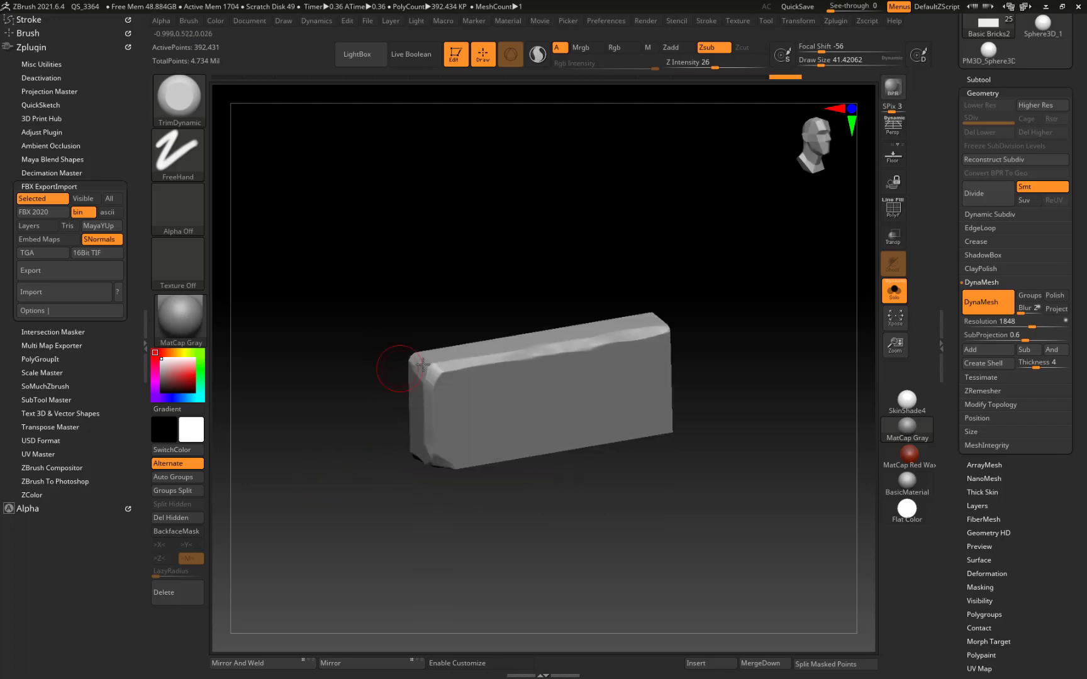
Step: Trim the front vertical edge and corners at the right end of the Basic Bricks2 block
{"action": "mouse_move", "coordinate": [323, 389]}
{"action": "left_mouse_down"}
{"action": "mouse_move", "coordinate": [328, 365]}
{"action": "mouse_move", "coordinate": [591, 386]}
{"action": "left_mouse_up"}
{"action": "mouse_move", "coordinate": [585, 386]}
{"action": "left_mouse_down"}
{"action": "mouse_move", "coordinate": [617, 391]}
{"action": "mouse_move", "coordinate": [587, 348]}
{"action": "mouse_move", "coordinate": [582, 283]}
{"action": "left_mouse_up"}
{"action": "mouse_move", "coordinate": [510, 214]}
{"action": "left_mouse_down"}
{"action": "mouse_move", "coordinate": [519, 305]}
{"action": "mouse_move", "coordinate": [586, 301]}
{"action": "mouse_move", "coordinate": [594, 288]}
{"action": "left_mouse_up"}
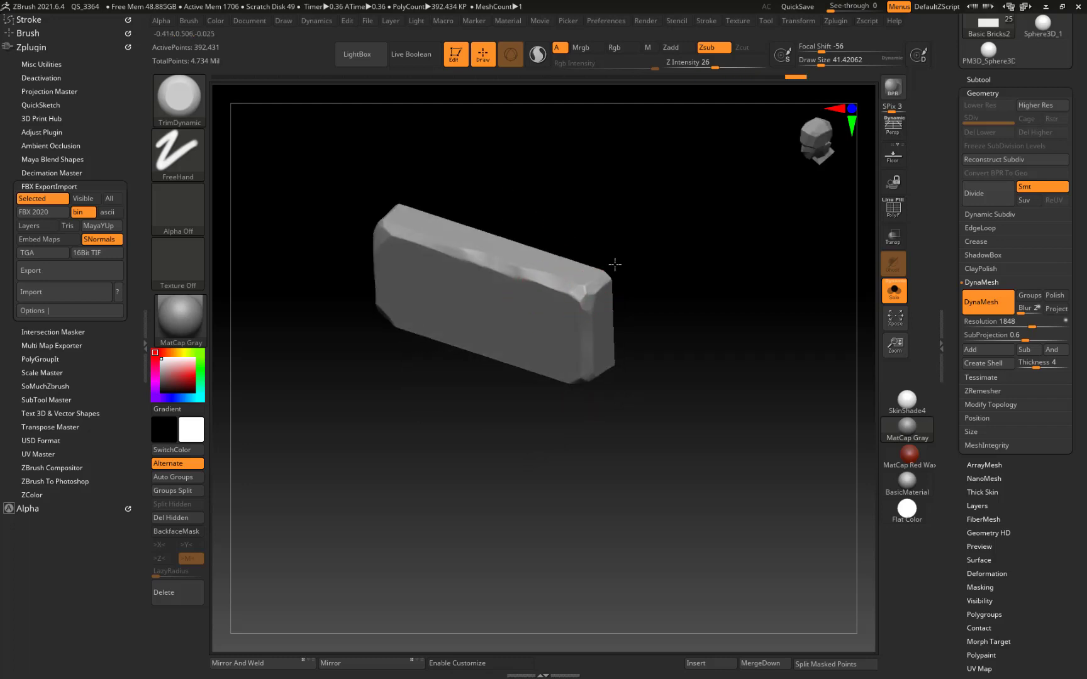
{"action": "left_click_drag", "start_coordinate": [454, 434], "coordinate": [444, 339]}
{"action": "left_click_drag", "start_coordinate": [584, 355], "coordinate": [596, 392]}
Step: Trim the long lower front edge of the Basic Bricks2 block
{"action": "left_click_drag", "start_coordinate": [460, 505], "coordinate": [492, 456]}
{"action": "left_click_drag", "start_coordinate": [571, 364], "coordinate": [355, 406]}
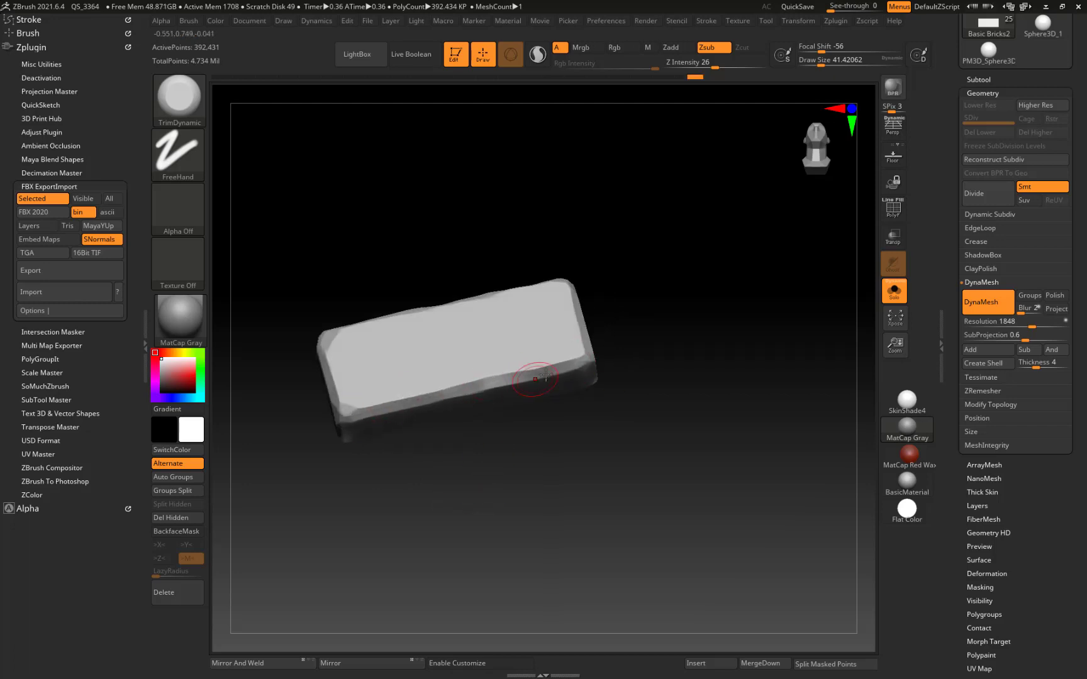
{"action": "mouse_move", "coordinate": [517, 385]}
{"action": "left_mouse_down"}
{"action": "mouse_move", "coordinate": [398, 414]}
{"action": "mouse_move", "coordinate": [514, 388]}
{"action": "left_mouse_up"}
Step: Trim the long lower back edge of the Basic Bricks2 block along its underside
{"action": "left_click_drag", "start_coordinate": [591, 247], "coordinate": [598, 173]}
{"action": "left_click_drag", "start_coordinate": [568, 399], "coordinate": [418, 443]}
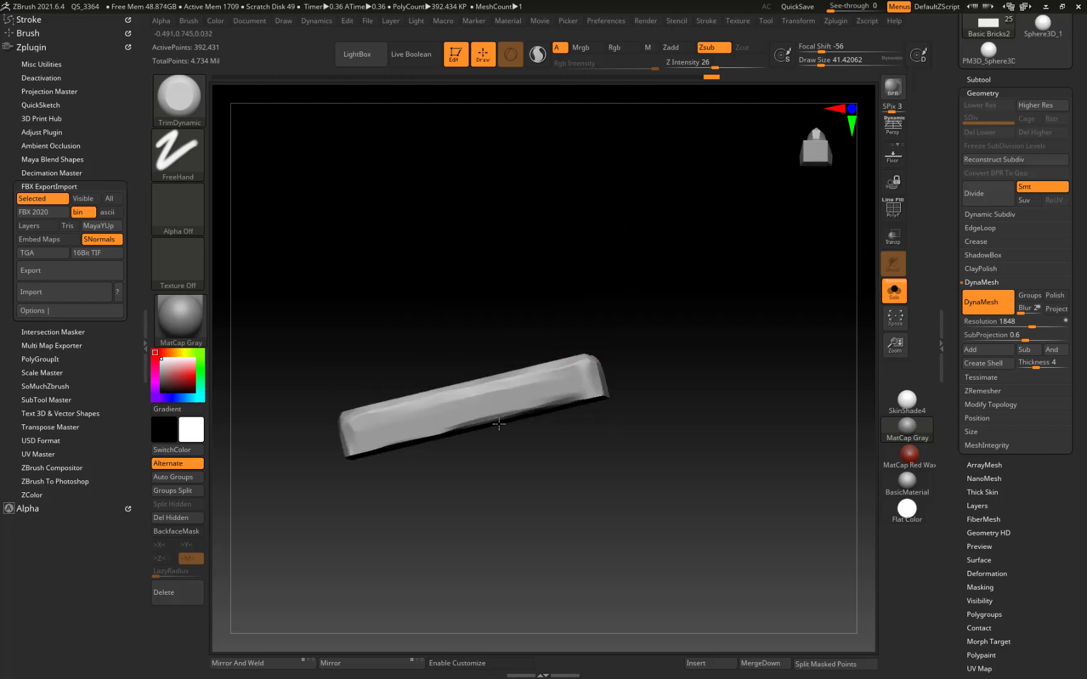
{"action": "left_click_drag", "start_coordinate": [499, 424], "coordinate": [357, 451]}
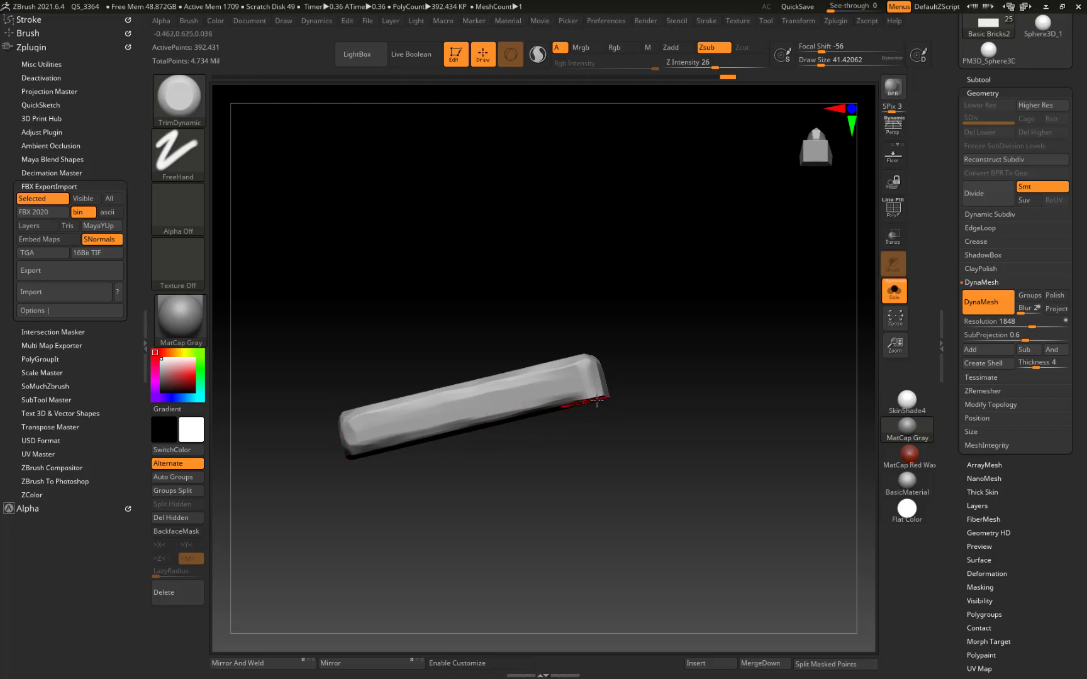
{"action": "left_click_drag", "start_coordinate": [603, 395], "coordinate": [626, 323]}
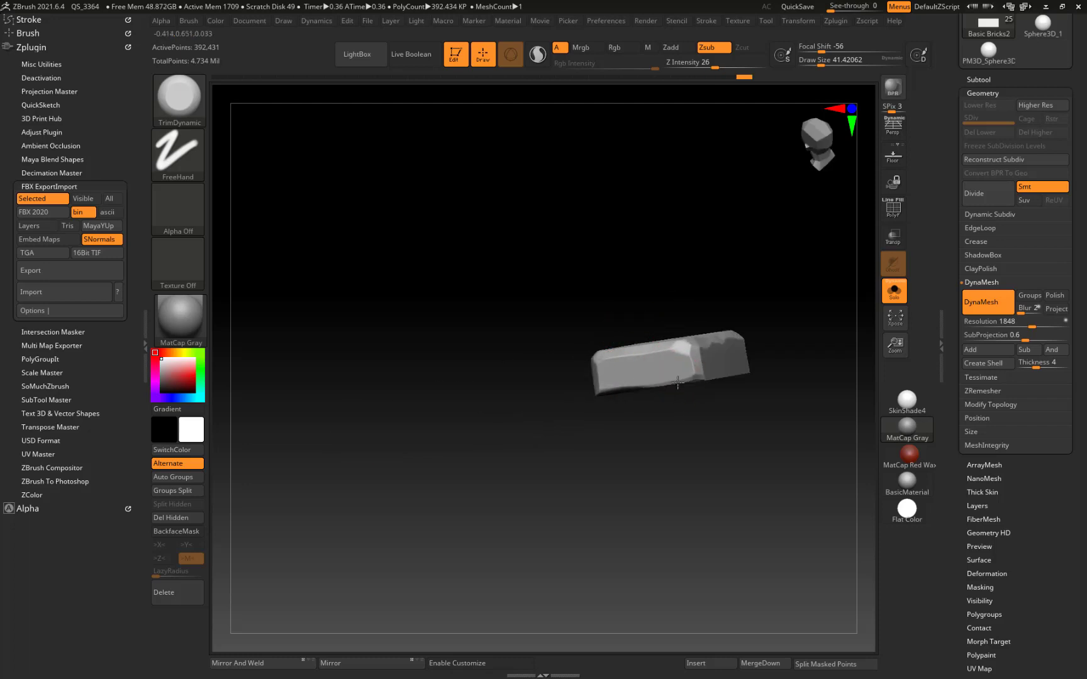
Step: Trim further chips into the end corners and the left end's front vertical edge of the Basic Bricks2 block
{"action": "left_click_drag", "start_coordinate": [770, 281], "coordinate": [728, 272]}
{"action": "mouse_move", "coordinate": [679, 372]}
{"action": "left_mouse_down"}
{"action": "mouse_move", "coordinate": [763, 380]}
{"action": "mouse_move", "coordinate": [595, 354]}
{"action": "left_mouse_up"}
{"action": "left_click_drag", "start_coordinate": [444, 370], "coordinate": [622, 365]}
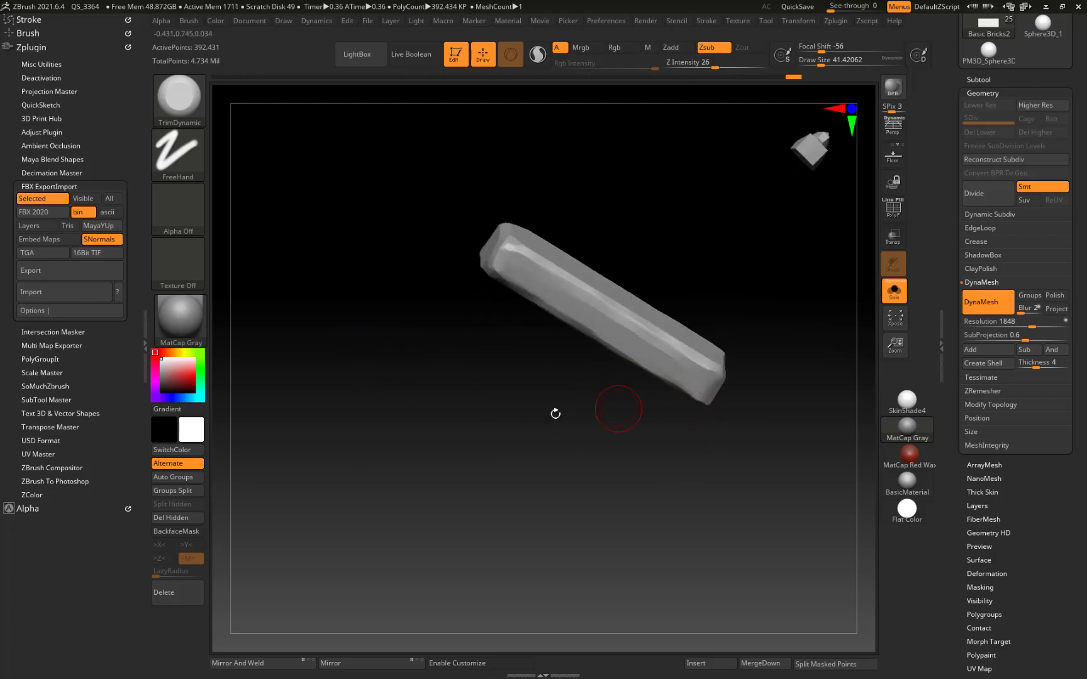
{"action": "left_click_drag", "start_coordinate": [556, 413], "coordinate": [403, 379]}
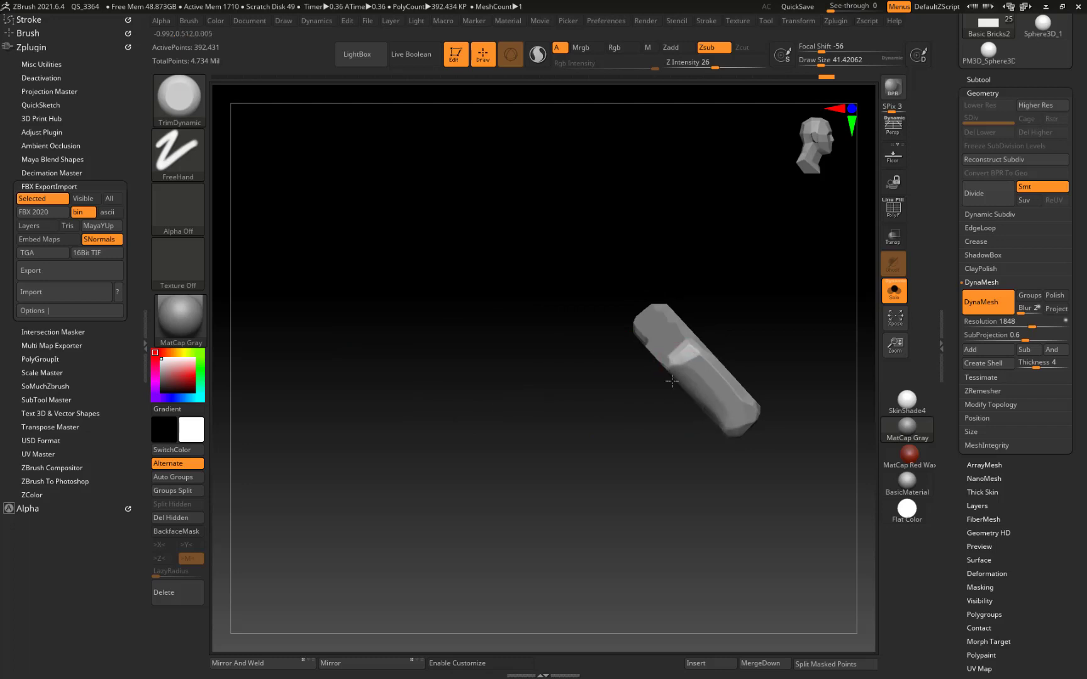
{"action": "left_click_drag", "start_coordinate": [672, 381], "coordinate": [510, 482]}
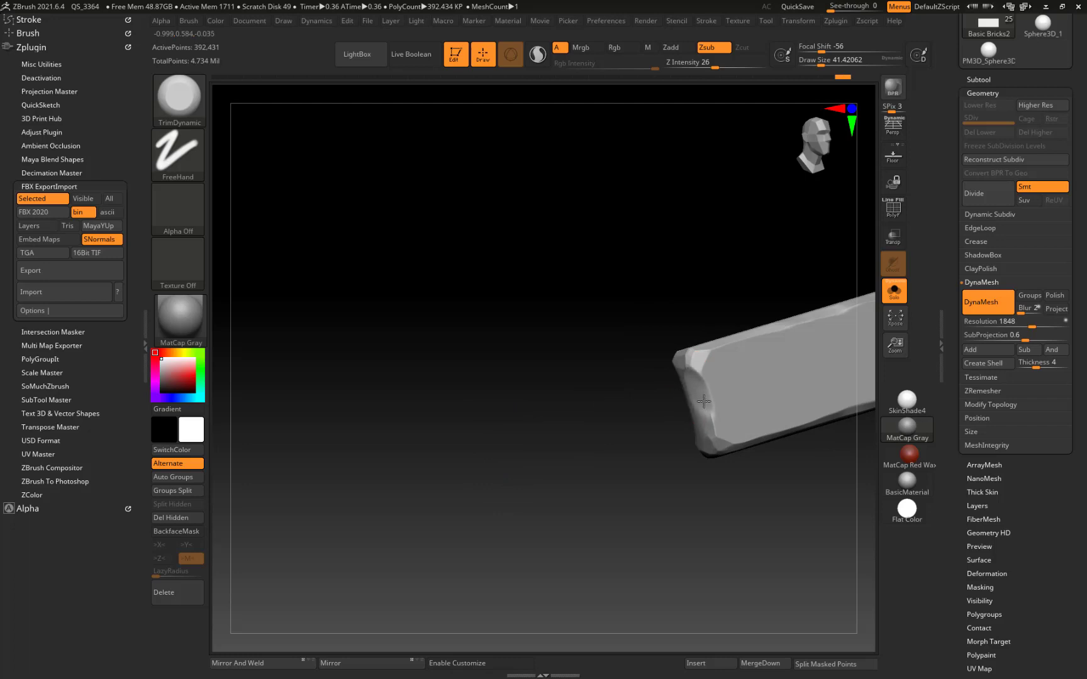
{"action": "mouse_move", "coordinate": [690, 419]}
{"action": "left_mouse_down"}
{"action": "mouse_move", "coordinate": [709, 394]}
{"action": "mouse_move", "coordinate": [706, 371]}
{"action": "mouse_move", "coordinate": [647, 351]}
{"action": "mouse_move", "coordinate": [461, 383]}
{"action": "mouse_move", "coordinate": [490, 396]}
{"action": "left_mouse_up"}
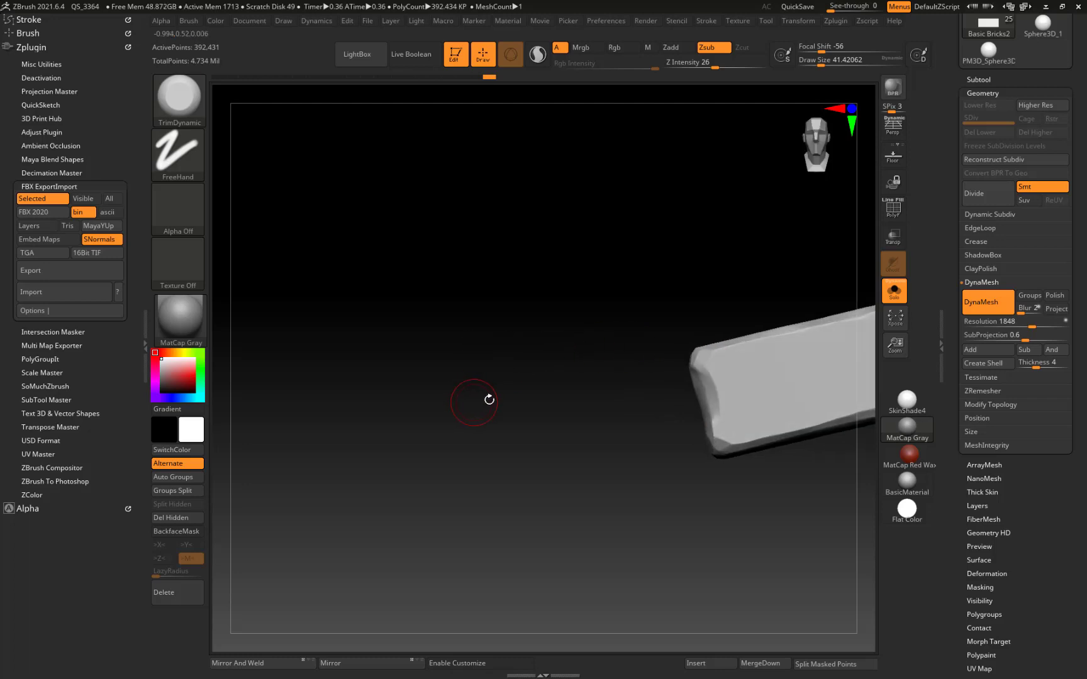
Step: Trim uneven wear along the long upper front edge of the Basic Bricks2 block up to its right corner
{"action": "left_click_drag", "start_coordinate": [580, 379], "coordinate": [403, 378]}
{"action": "left_click_drag", "start_coordinate": [566, 349], "coordinate": [555, 353]}
{"action": "right_click_drag", "start_coordinate": [469, 394], "coordinate": [543, 407]}
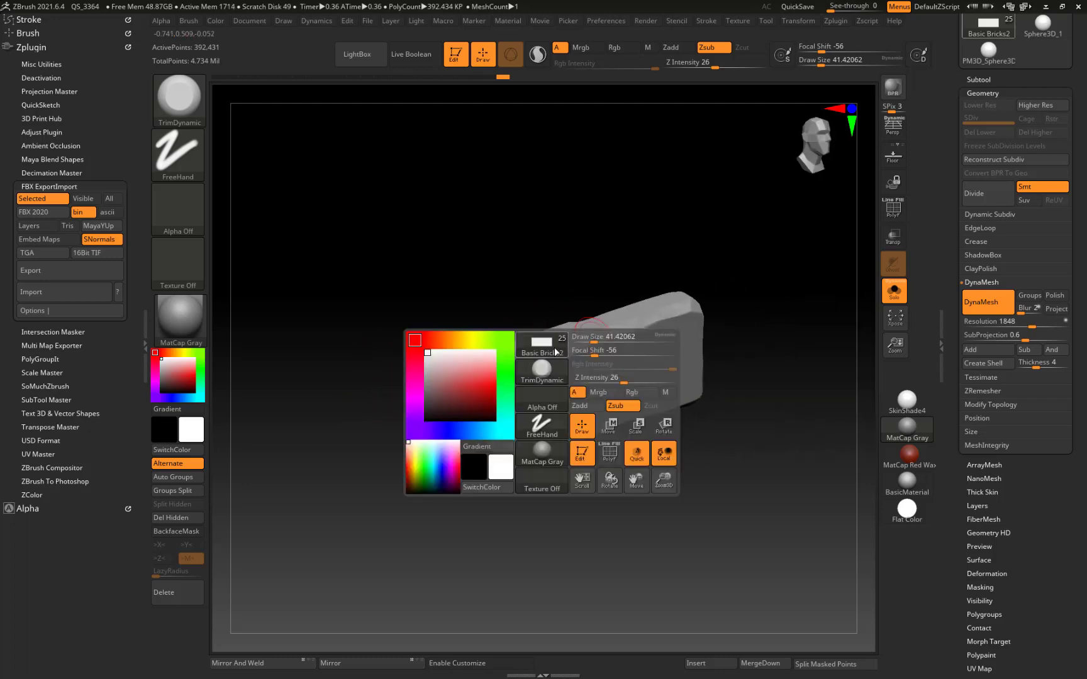
{"action": "left_click_drag", "start_coordinate": [569, 338], "coordinate": [557, 342]}
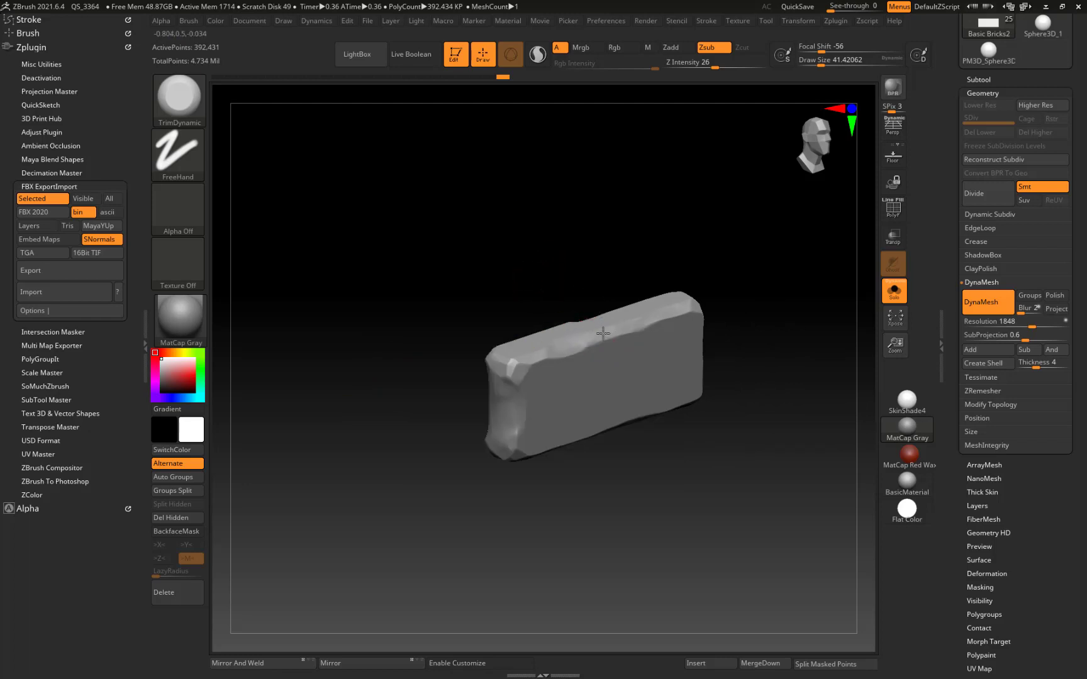
{"action": "left_click_drag", "start_coordinate": [682, 267], "coordinate": [665, 220]}
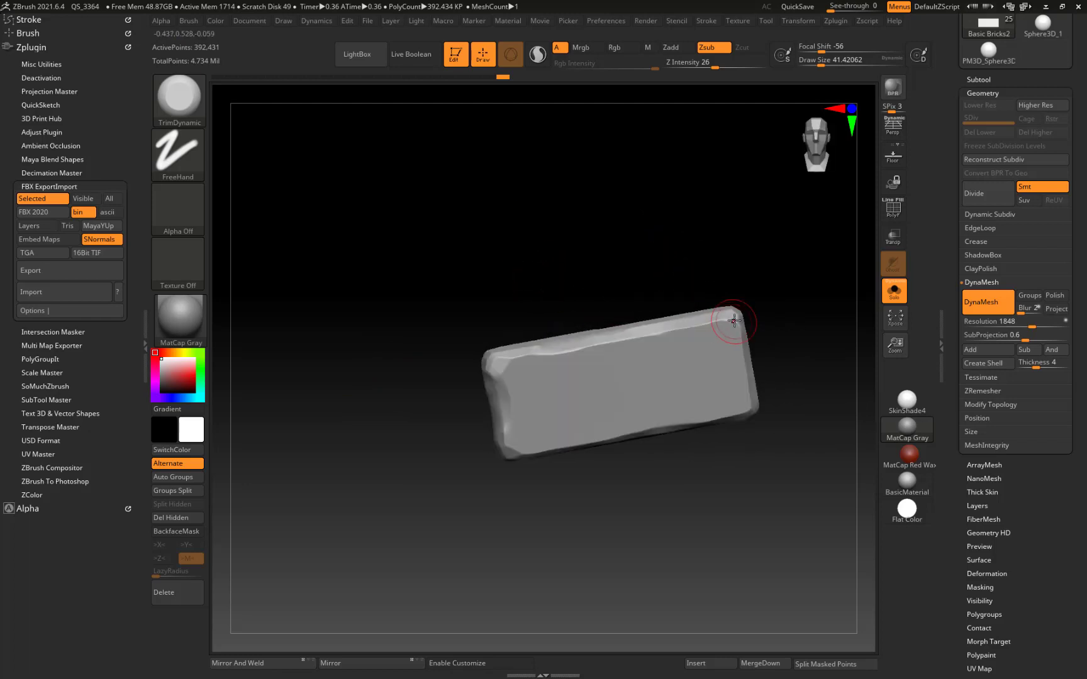
{"action": "mouse_move", "coordinate": [723, 260]}
{"action": "left_mouse_down"}
{"action": "mouse_move", "coordinate": [740, 311]}
{"action": "mouse_move", "coordinate": [745, 288]}
{"action": "left_mouse_up"}
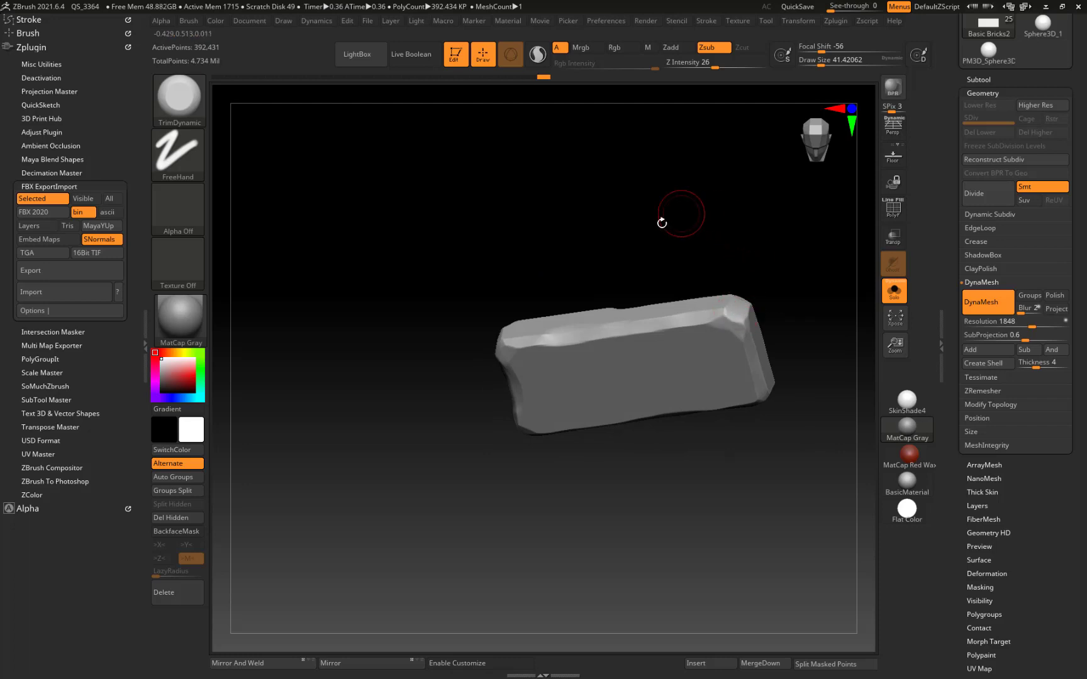
Step: Cut a large slanted chip into the upper right corner of the Basic Bricks2 block
{"action": "left_click_drag", "start_coordinate": [597, 288], "coordinate": [596, 151], "text": "alt"}
{"action": "mouse_move", "coordinate": [672, 246]}
{"action": "left_mouse_down", "text": "alt"}
{"action": "mouse_move", "coordinate": [525, 372]}
{"action": "mouse_move", "coordinate": [488, 231]}
{"action": "mouse_move", "coordinate": [487, 408]}
{"action": "mouse_move", "coordinate": [562, 407]}
{"action": "mouse_move", "coordinate": [558, 439]}
{"action": "left_mouse_up", "text": "alt"}
{"action": "mouse_move", "coordinate": [551, 380]}
{"action": "left_mouse_down"}
{"action": "mouse_move", "coordinate": [515, 376]}
{"action": "mouse_move", "coordinate": [554, 381]}
{"action": "left_mouse_up"}
{"action": "left_click_drag", "start_coordinate": [590, 445], "coordinate": [594, 466]}
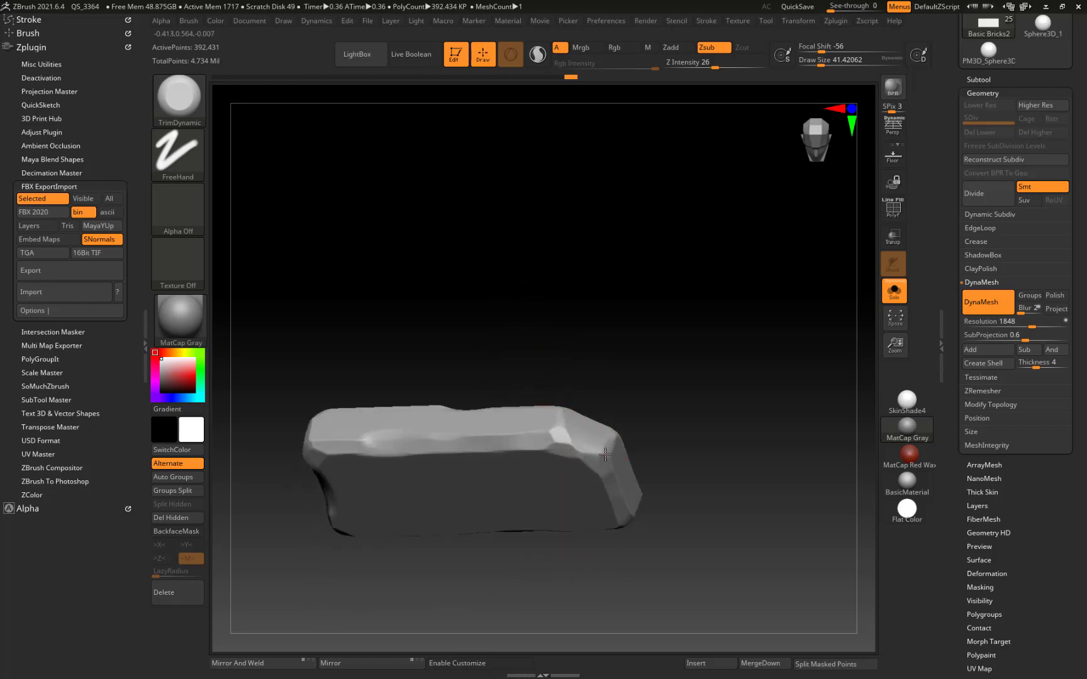
{"action": "left_click_drag", "start_coordinate": [512, 342], "coordinate": [516, 428]}
{"action": "left_click_drag", "start_coordinate": [596, 443], "coordinate": [598, 458]}
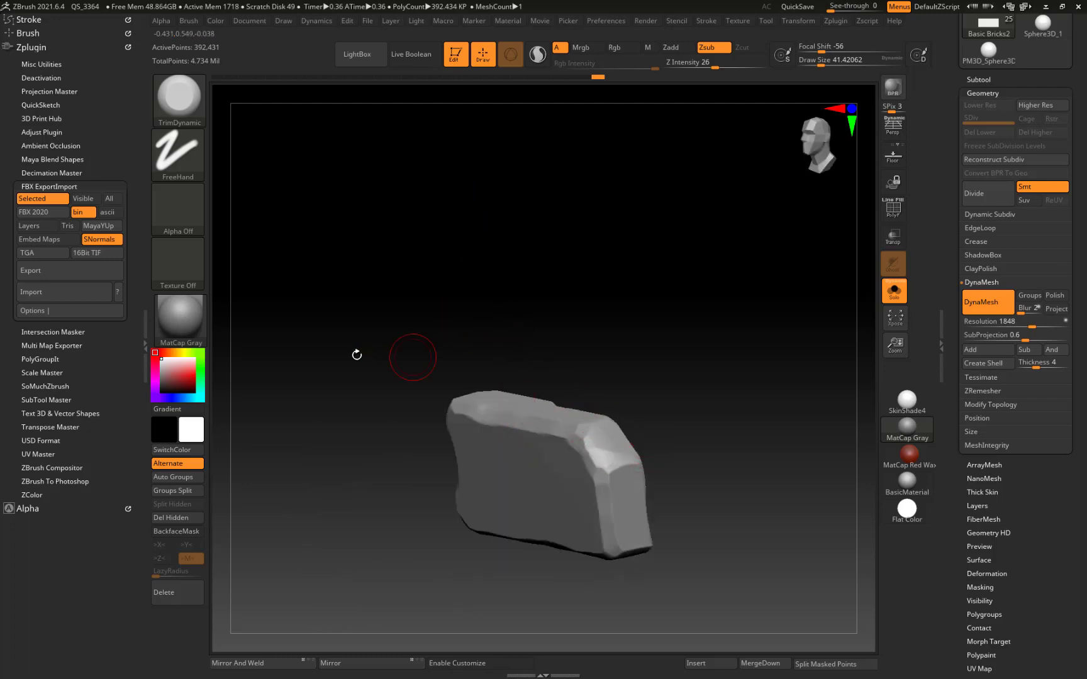
{"action": "left_click_drag", "start_coordinate": [357, 354], "coordinate": [353, 304]}
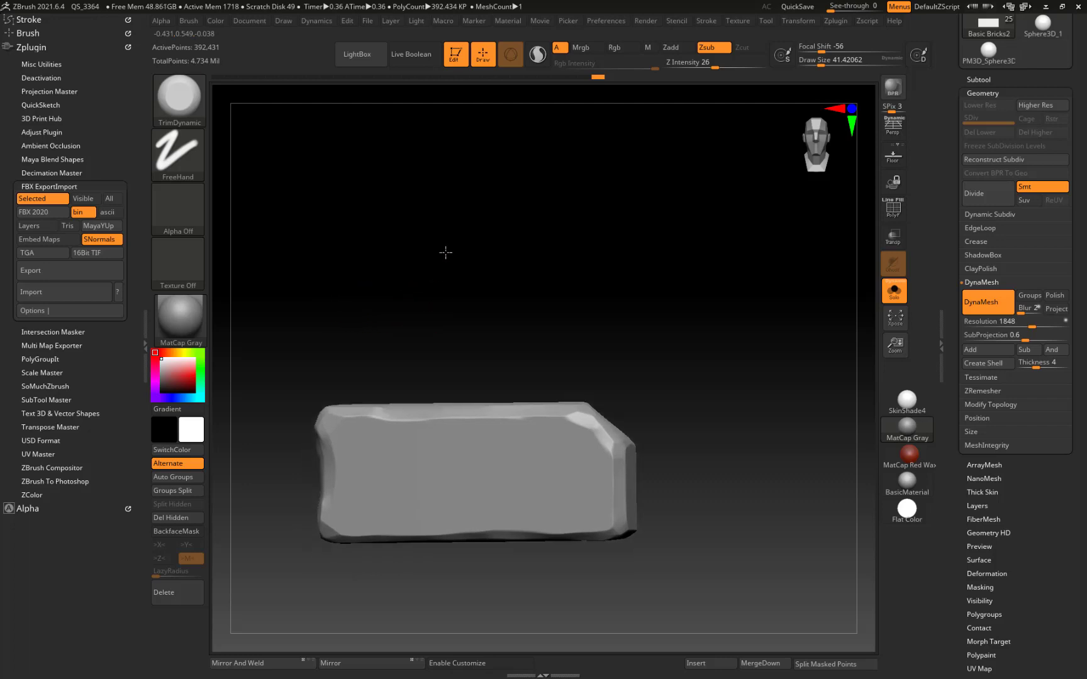
Step: Switch to the neighbouring Basic Bricks1 subtool and remesh it with DynaMesh at resolution 1848
{"action": "key", "text": "f"}
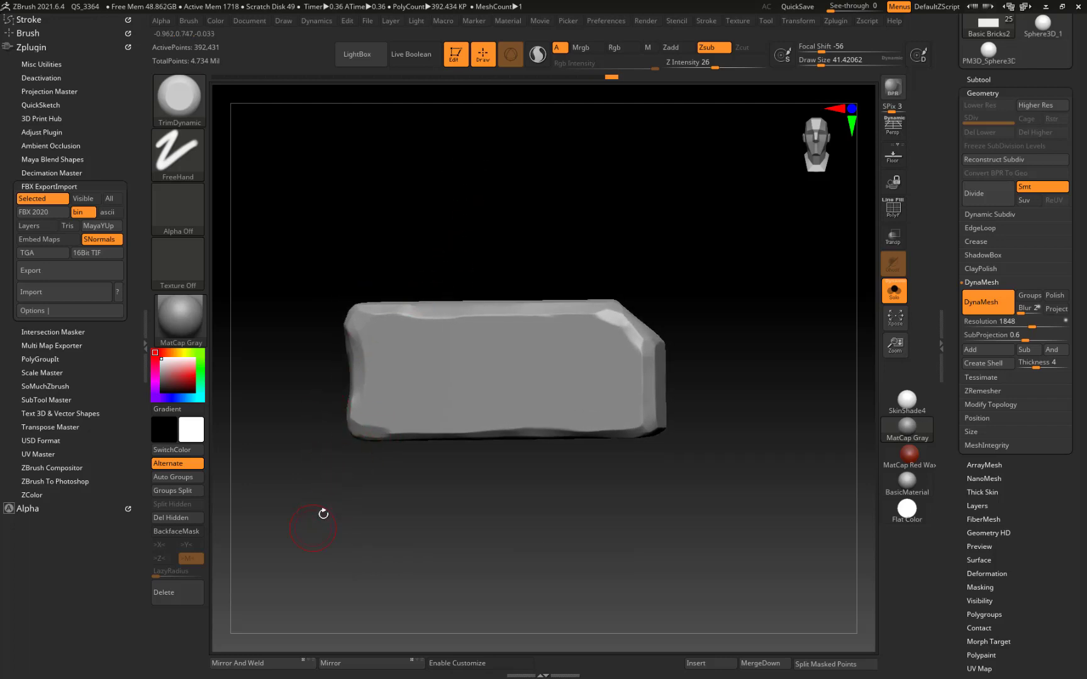
{"action": "mouse_move", "coordinate": [345, 540]}
{"action": "left_mouse_down", "text": "alt"}
{"action": "mouse_move", "coordinate": [332, 471]}
{"action": "mouse_move", "coordinate": [347, 497]}
{"action": "left_mouse_up", "text": "alt"}
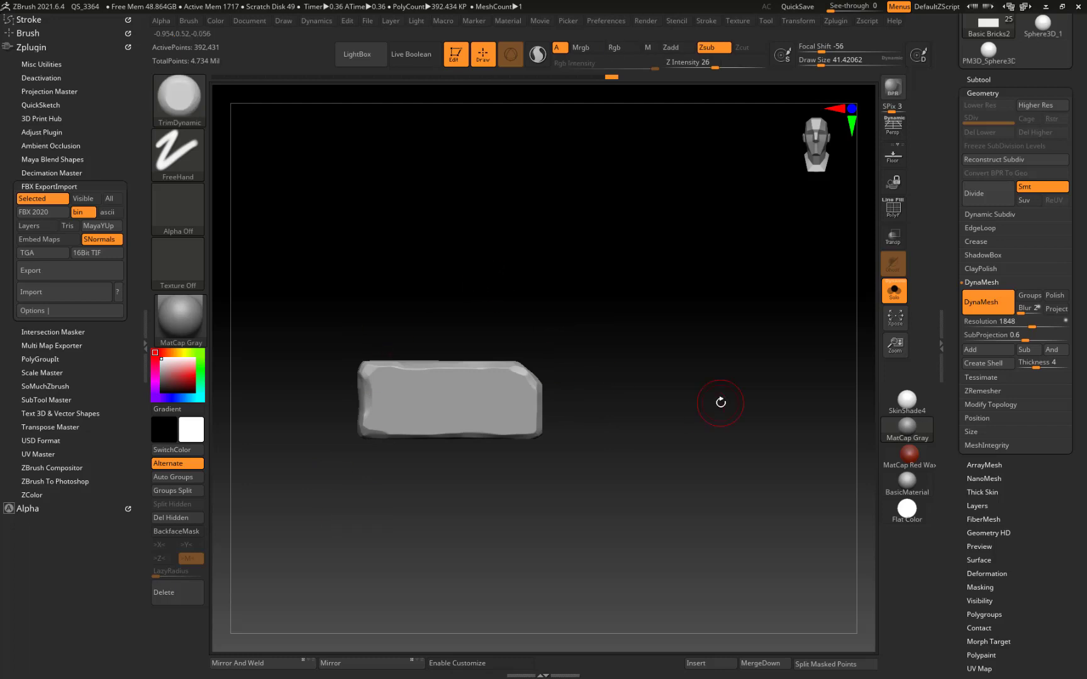
{"action": "left_click", "coordinate": [721, 403], "text": "alt"}
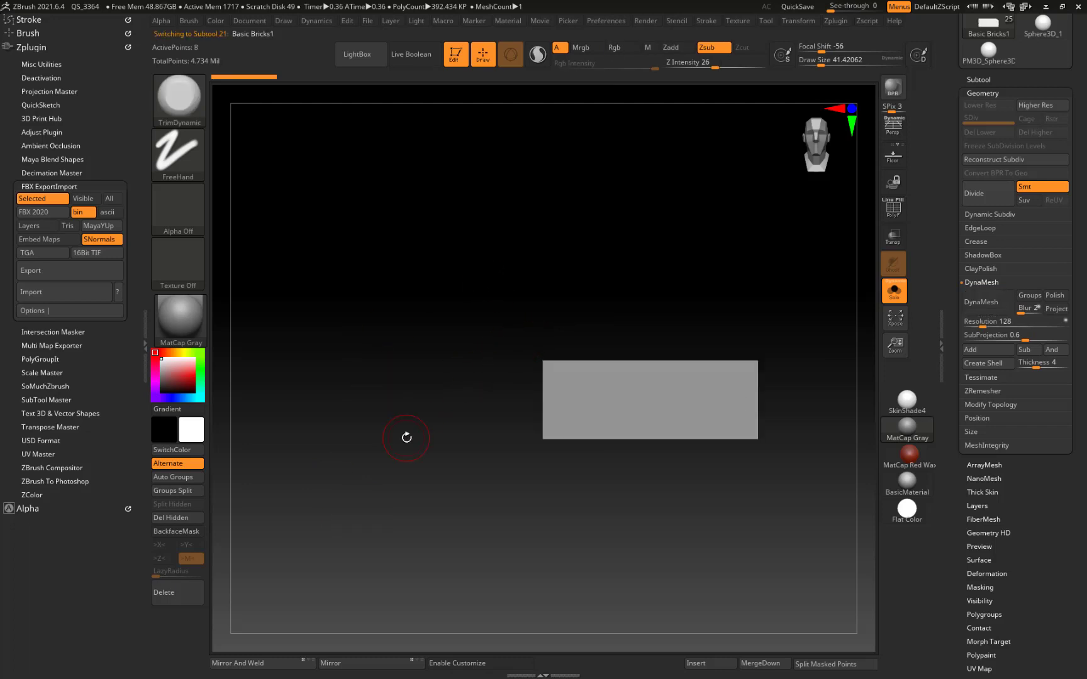
{"action": "left_click", "coordinate": [982, 322]}
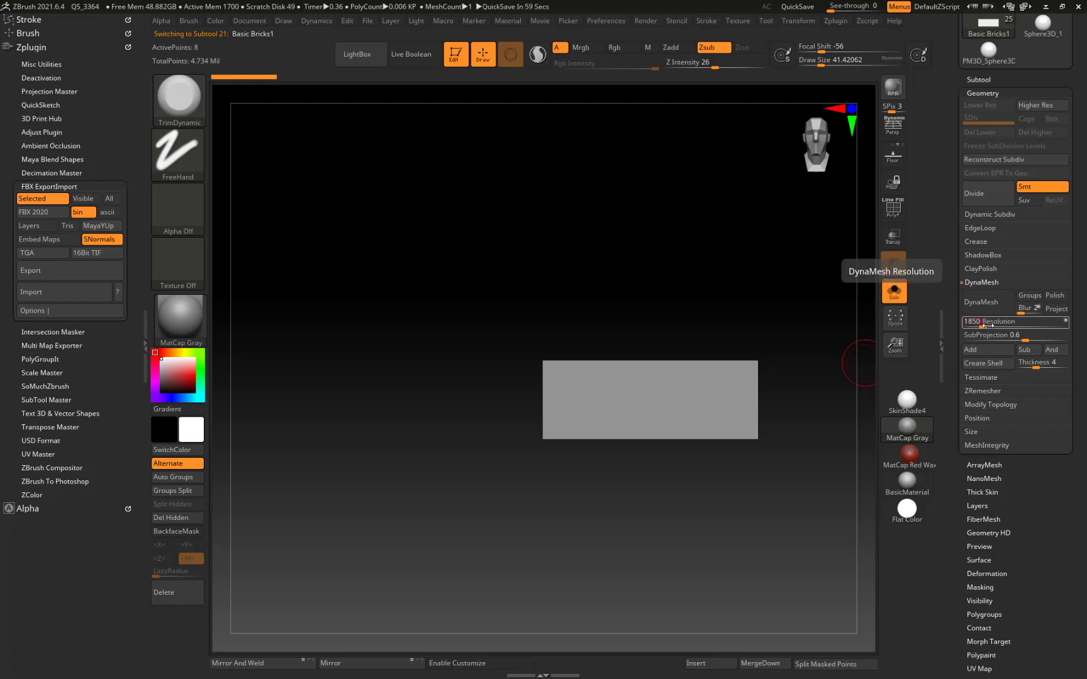
{"action": "left_click", "coordinate": [987, 305]}
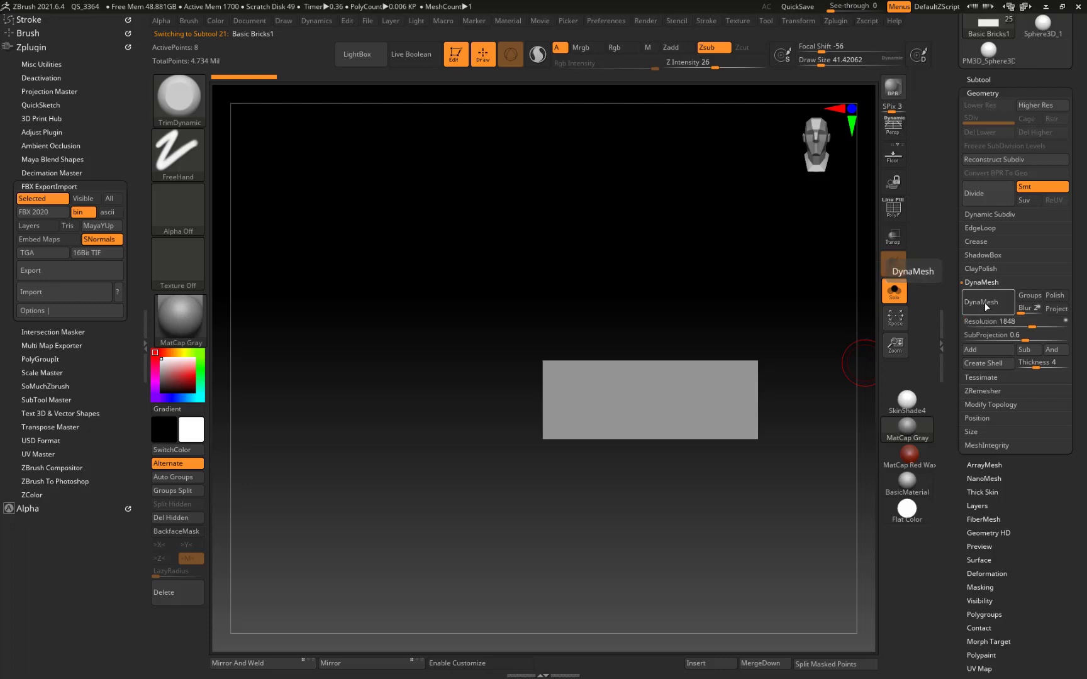
Step: Trim the upper left front corner and the long upper front edge of the Basic Bricks1 block
{"action": "left_click_drag", "start_coordinate": [690, 238], "coordinate": [492, 229], "text": "alt"}
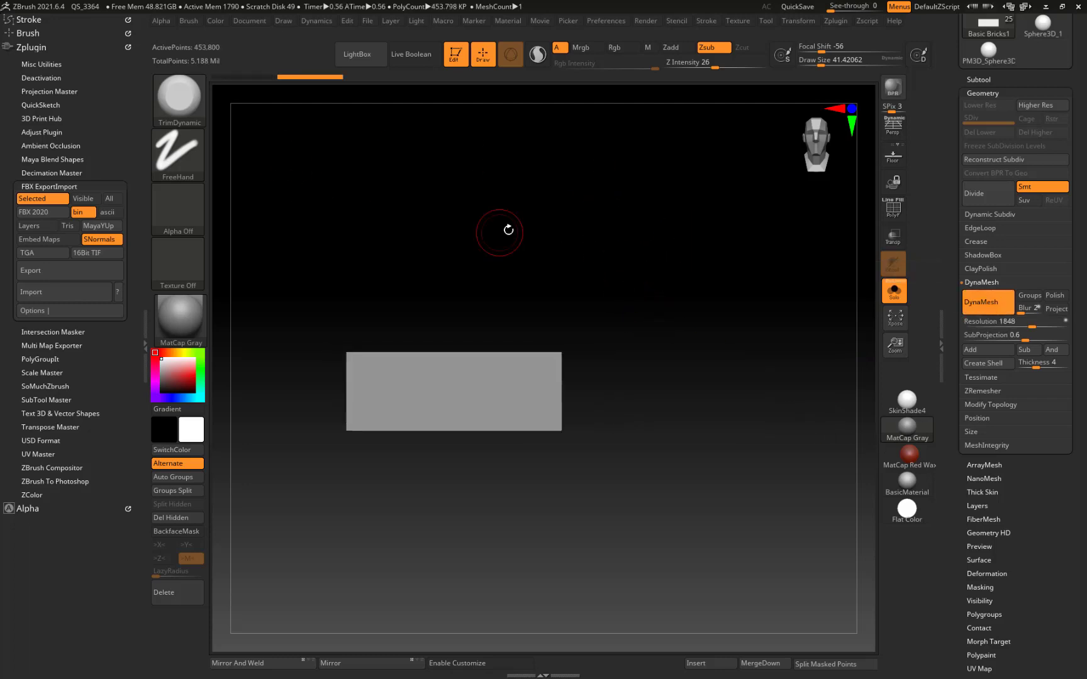
{"action": "left_click_drag", "start_coordinate": [596, 248], "coordinate": [646, 305], "text": "alt"}
{"action": "left_click_drag", "start_coordinate": [674, 187], "coordinate": [743, 340], "text": "alt"}
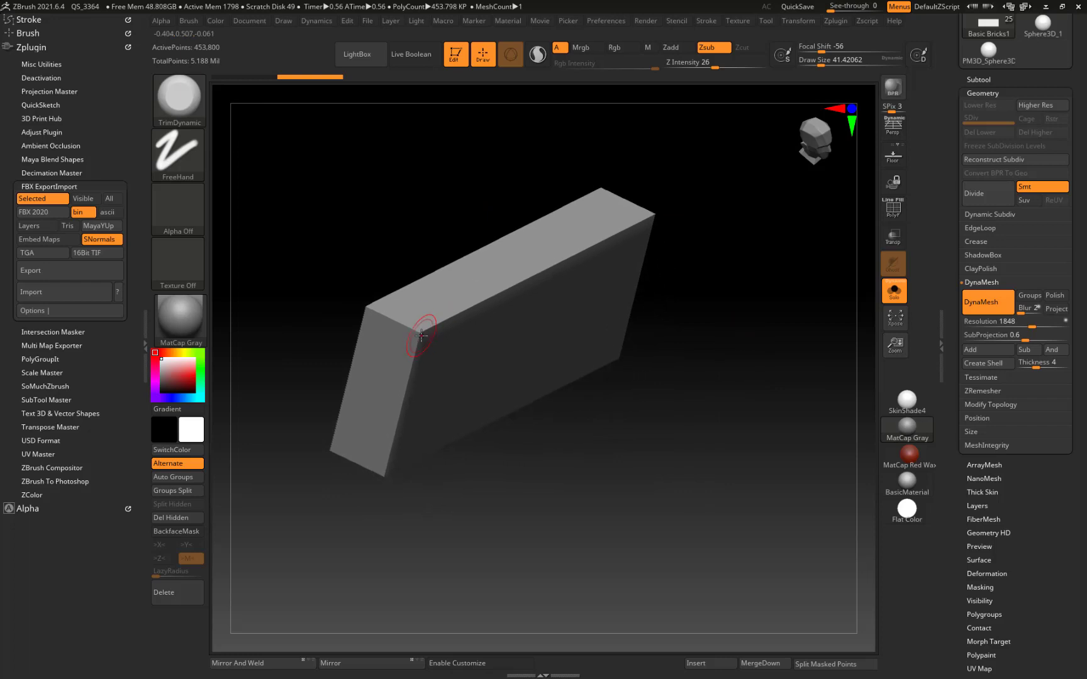
{"action": "left_click_drag", "start_coordinate": [291, 463], "coordinate": [272, 314], "text": "alt"}
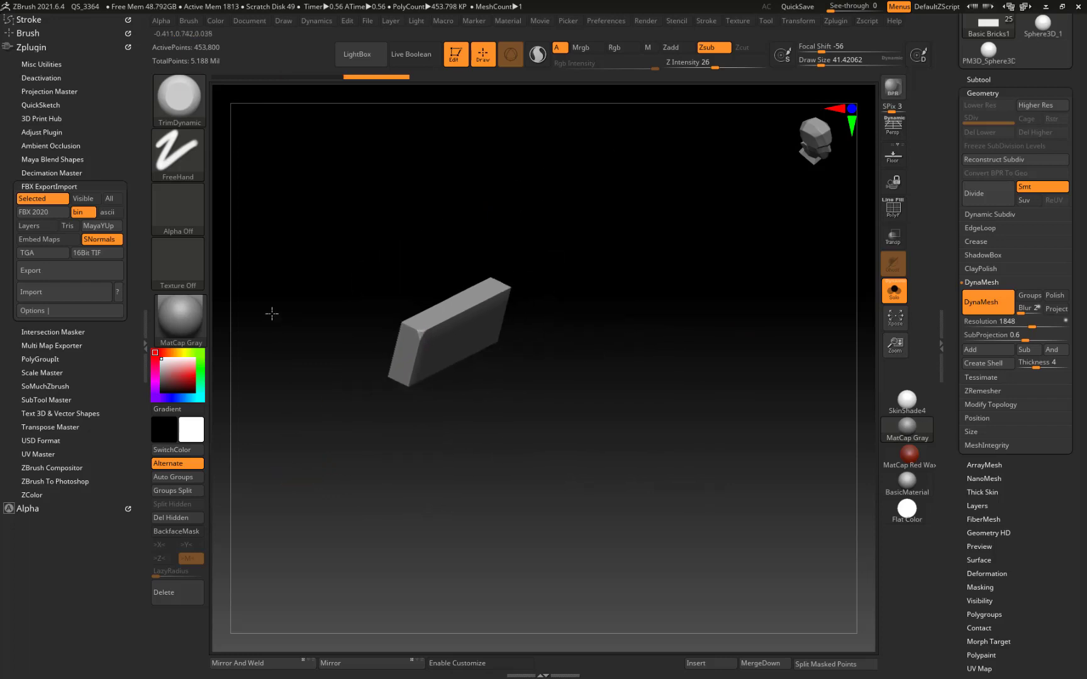
{"action": "left_click_drag", "start_coordinate": [336, 369], "coordinate": [443, 449], "text": "alt"}
{"action": "left_click_drag", "start_coordinate": [388, 260], "coordinate": [387, 308], "text": "alt"}
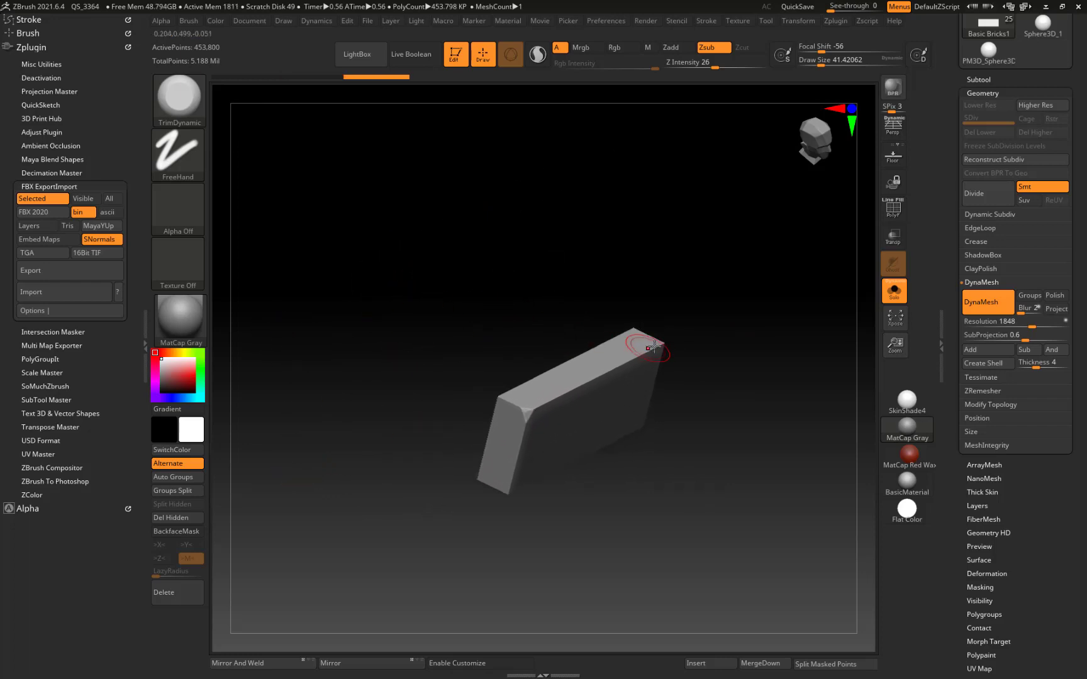
{"action": "mouse_move", "coordinate": [570, 387]}
{"action": "left_mouse_down"}
{"action": "mouse_move", "coordinate": [531, 405]}
{"action": "mouse_move", "coordinate": [660, 346]}
{"action": "left_mouse_up"}
{"action": "left_click_drag", "start_coordinate": [535, 407], "coordinate": [536, 404]}
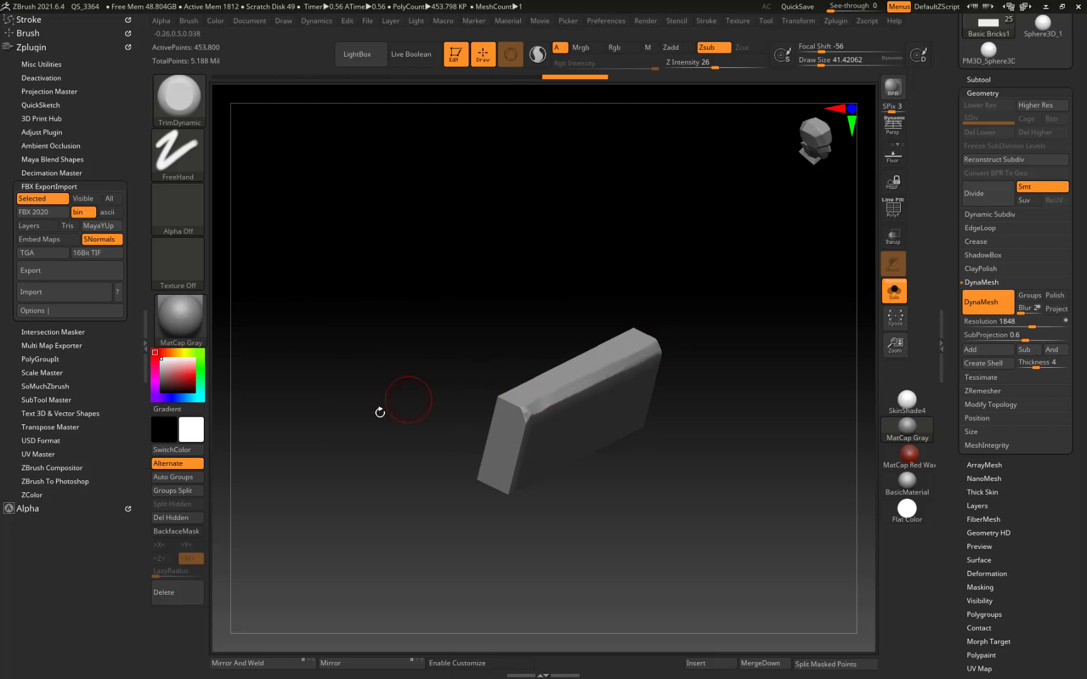
Step: Trim the front vertical edge and its corners at the left end of the Basic Bricks1 block
{"action": "left_click_drag", "start_coordinate": [378, 413], "coordinate": [383, 331]}
{"action": "left_click_drag", "start_coordinate": [532, 272], "coordinate": [516, 346]}
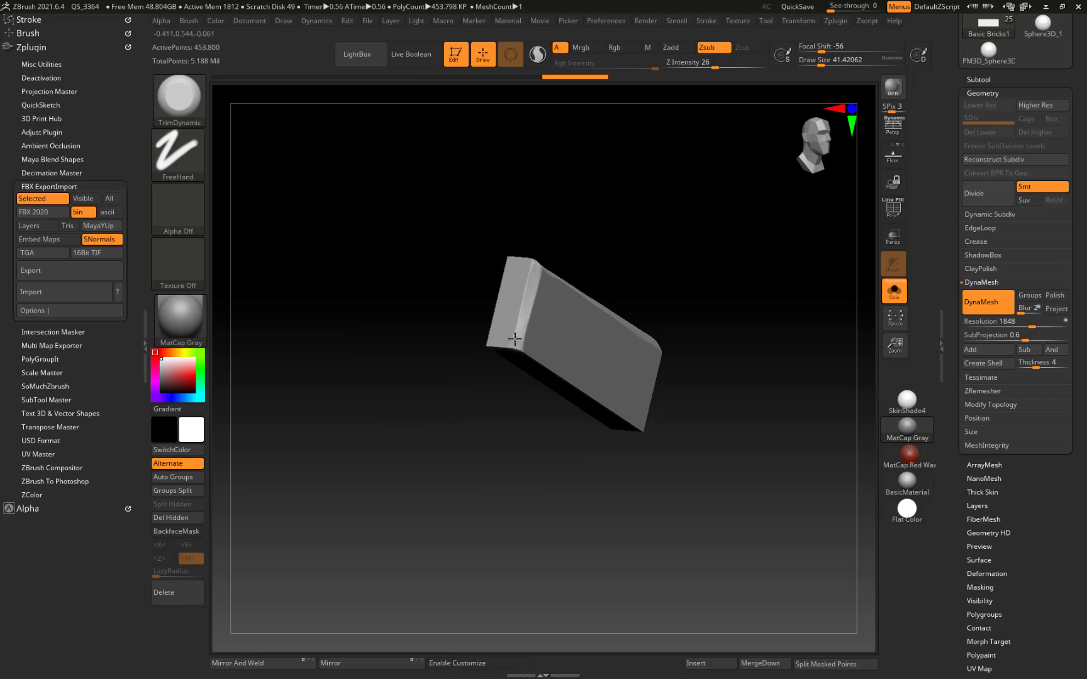
{"action": "mouse_move", "coordinate": [461, 302]}
{"action": "left_mouse_down"}
{"action": "mouse_move", "coordinate": [521, 317]}
{"action": "mouse_move", "coordinate": [499, 320]}
{"action": "left_mouse_up"}
{"action": "left_click_drag", "start_coordinate": [471, 281], "coordinate": [456, 346]}
{"action": "mouse_move", "coordinate": [510, 229]}
{"action": "left_mouse_down"}
{"action": "mouse_move", "coordinate": [402, 267]}
{"action": "mouse_move", "coordinate": [514, 238]}
{"action": "mouse_move", "coordinate": [469, 229]}
{"action": "left_mouse_up"}
{"action": "left_click_drag", "start_coordinate": [448, 231], "coordinate": [365, 230]}
{"action": "left_click_drag", "start_coordinate": [520, 225], "coordinate": [514, 226]}
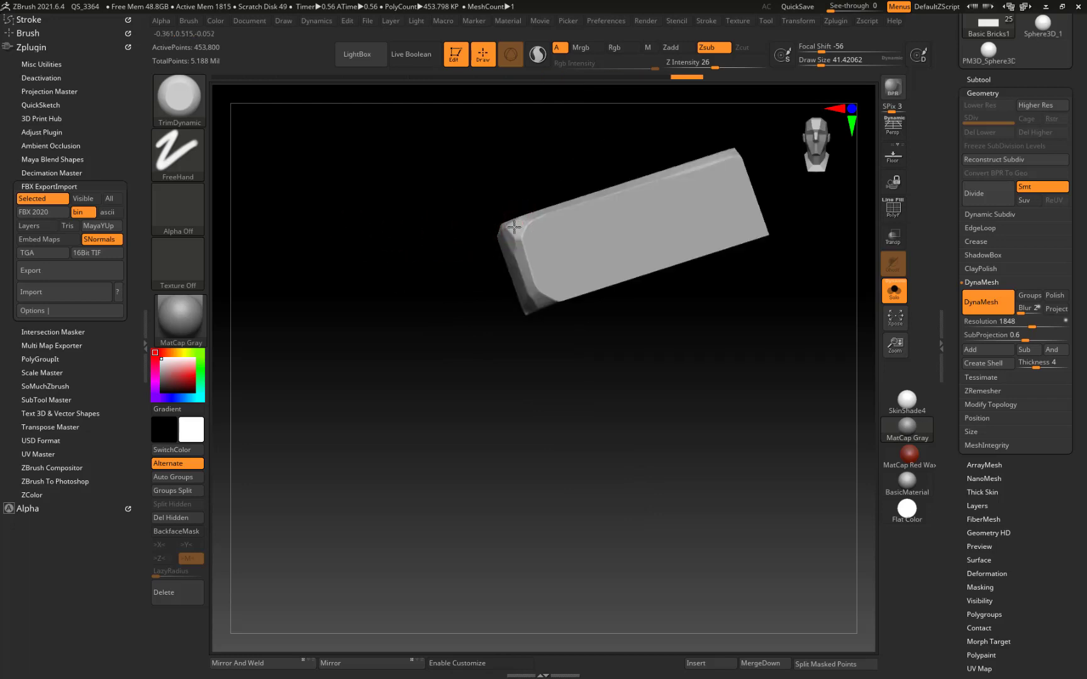
Step: Trim the lower left front corner and the long lower front edge of the Basic Bricks1 block
{"action": "left_click_drag", "start_coordinate": [427, 364], "coordinate": [545, 283]}
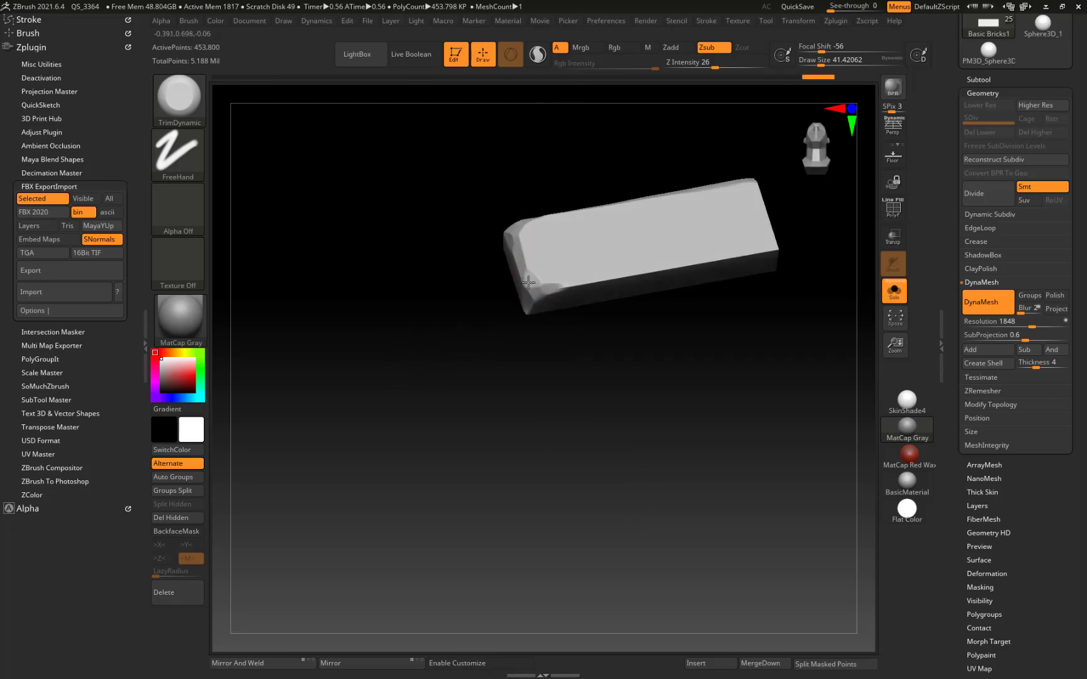
{"action": "left_click_drag", "start_coordinate": [635, 390], "coordinate": [536, 417], "text": "alt"}
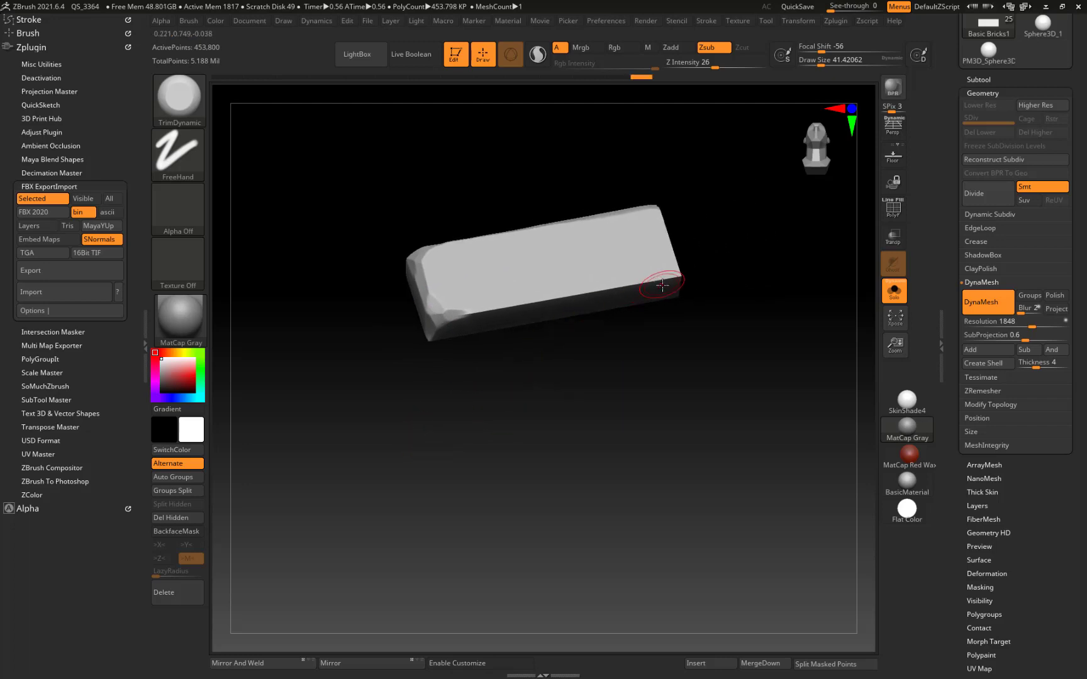
{"action": "mouse_move", "coordinate": [648, 280]}
{"action": "left_mouse_down"}
{"action": "mouse_move", "coordinate": [500, 310]}
{"action": "mouse_move", "coordinate": [583, 291]}
{"action": "left_mouse_up"}
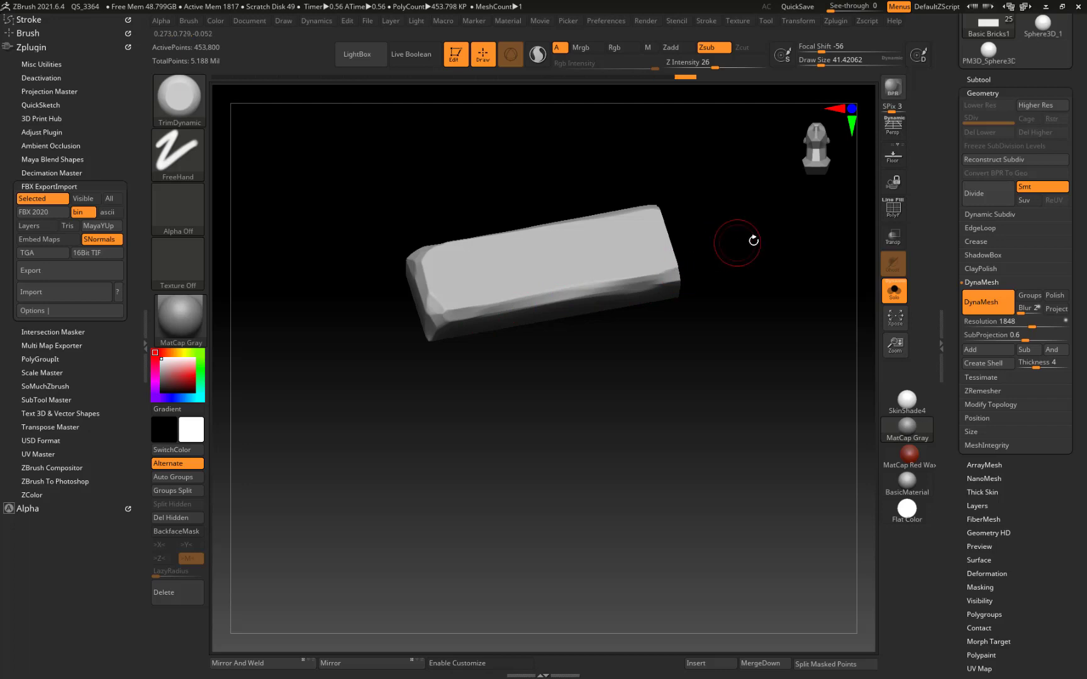
Step: Trim the front vertical edge and the upper and lower corners at the right end of the Basic Bricks1 block
{"action": "left_click_drag", "start_coordinate": [753, 238], "coordinate": [667, 281]}
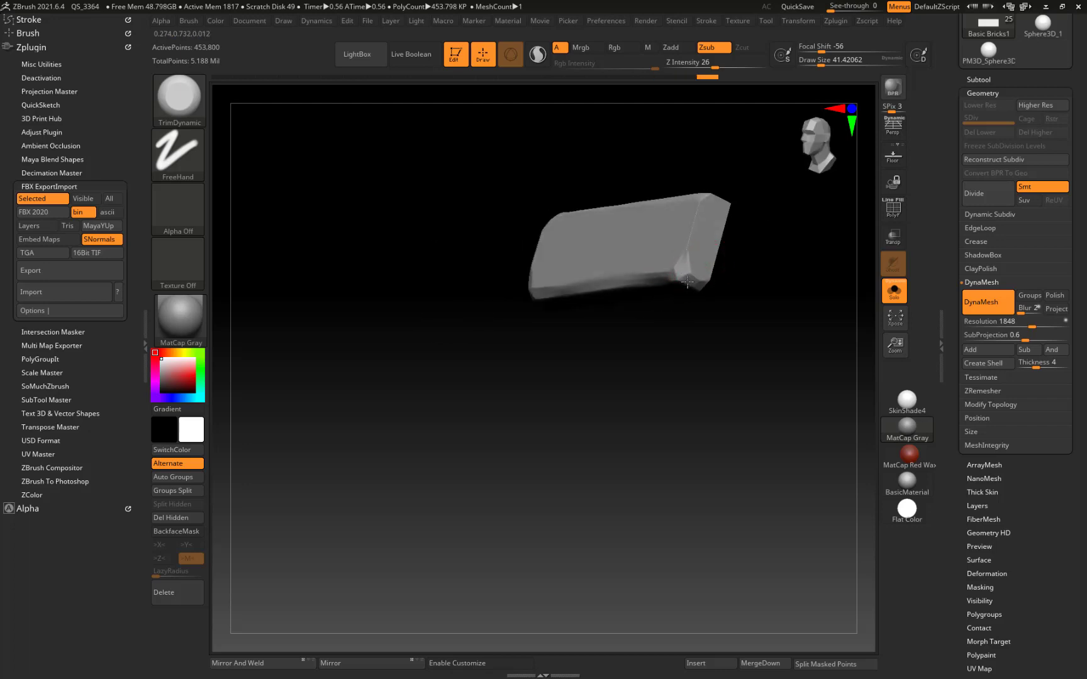
{"action": "left_click_drag", "start_coordinate": [473, 274], "coordinate": [437, 383], "text": "shift"}
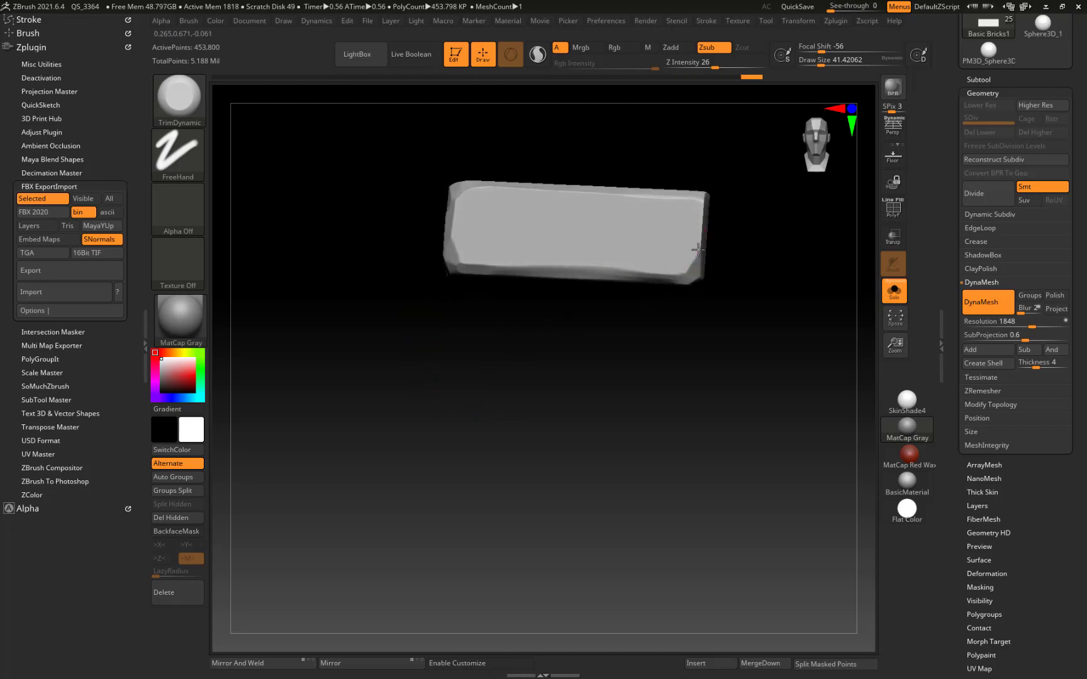
{"action": "left_click_drag", "start_coordinate": [689, 167], "coordinate": [701, 200]}
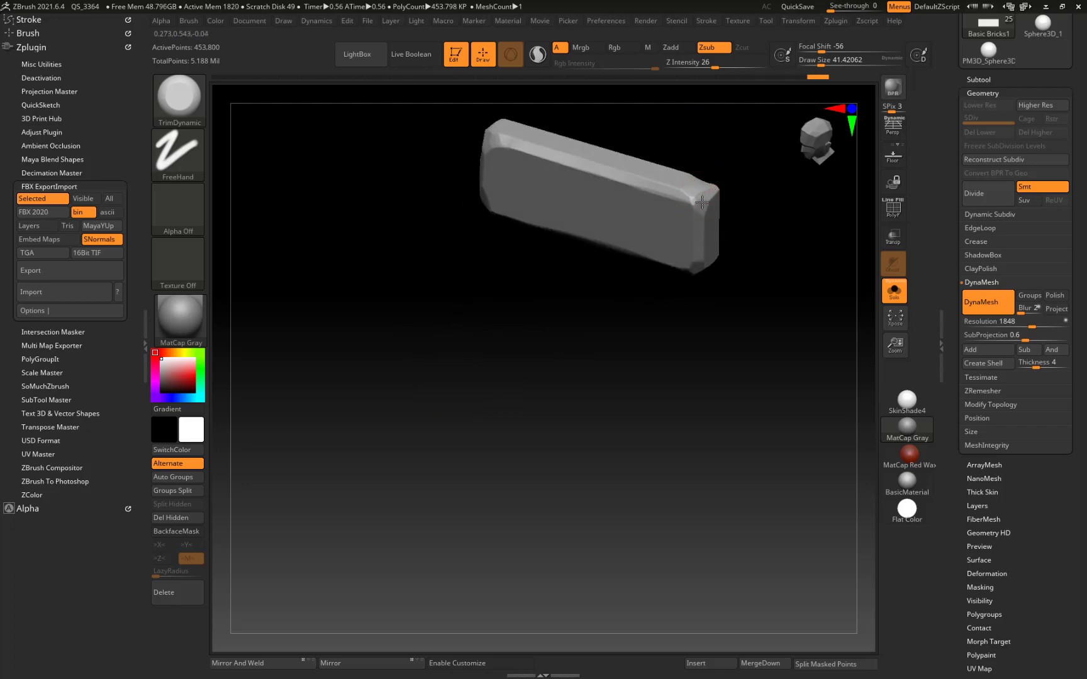
Step: Deepen the chips on the upper and lower corners at the left end of the Basic Bricks1 block
{"action": "left_click_drag", "start_coordinate": [456, 371], "coordinate": [461, 170]}
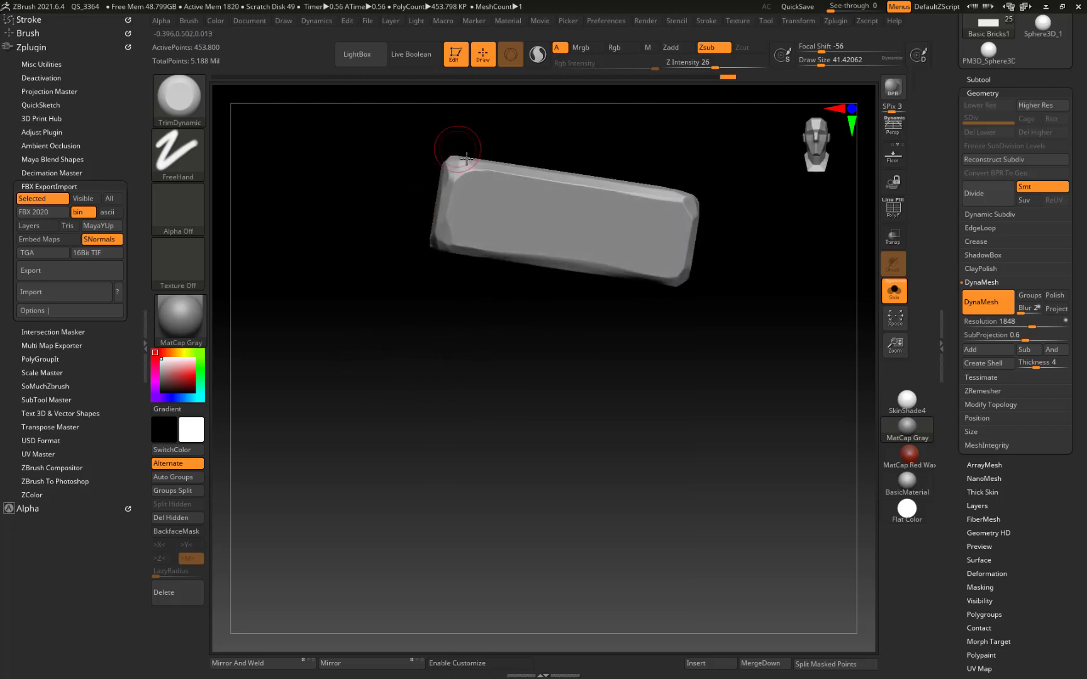
{"action": "left_click_drag", "start_coordinate": [417, 332], "coordinate": [425, 238]}
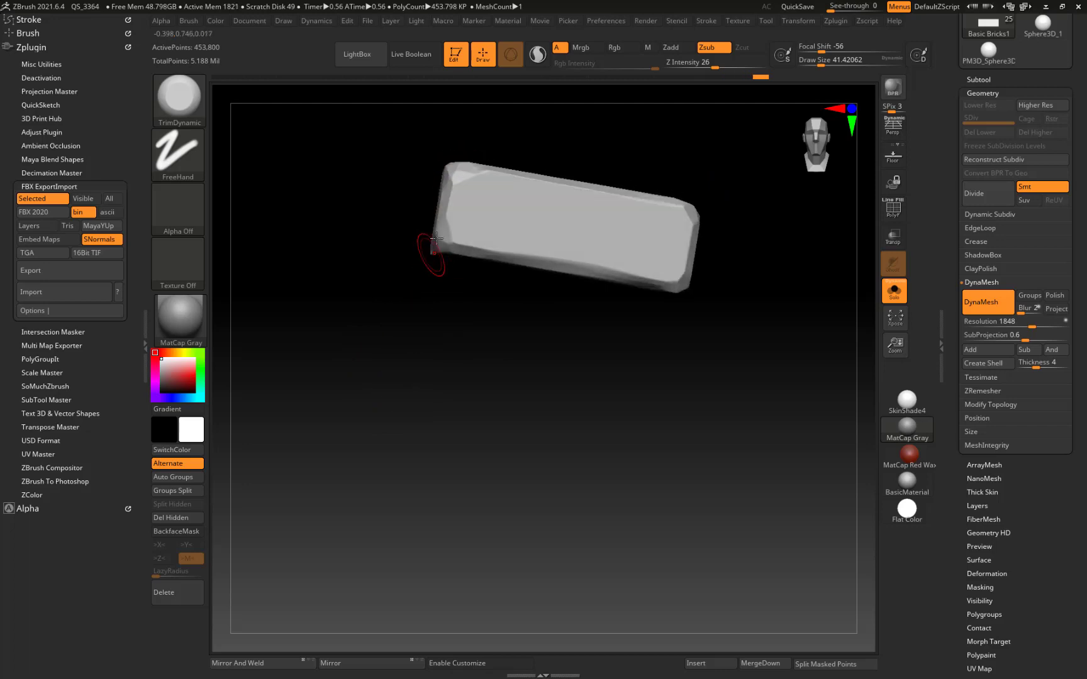
{"action": "left_click_drag", "start_coordinate": [383, 343], "coordinate": [396, 371]}
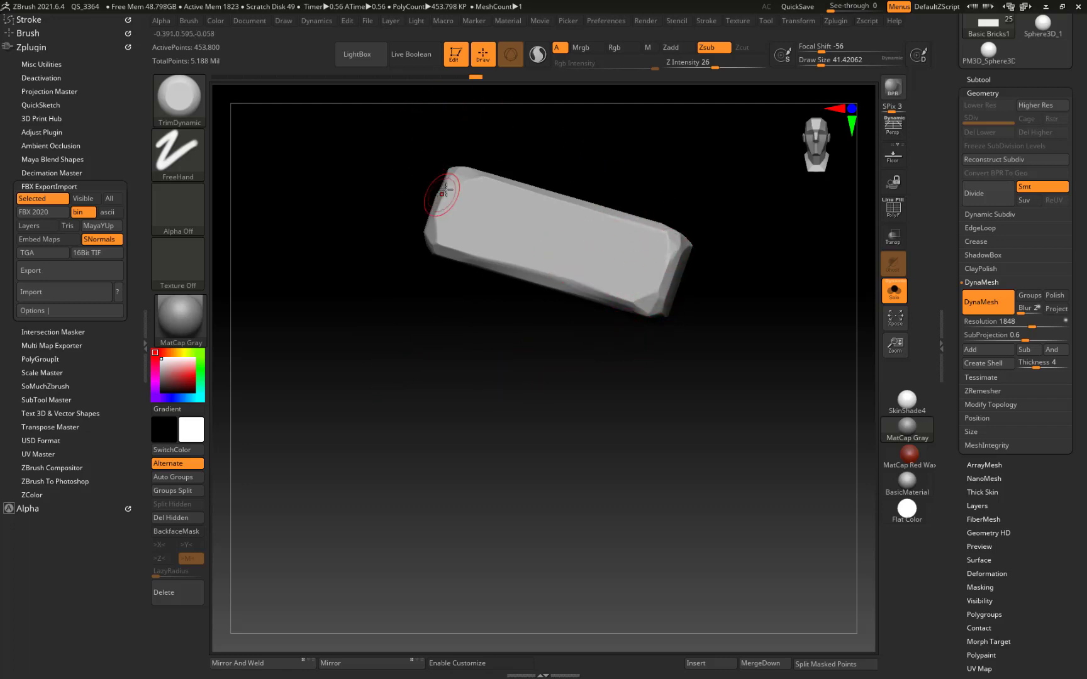
Step: Refine the wear on the Basic Bricks1 block's upper right corner and along its long lower front edge
{"action": "left_click_drag", "start_coordinate": [384, 377], "coordinate": [345, 393]}
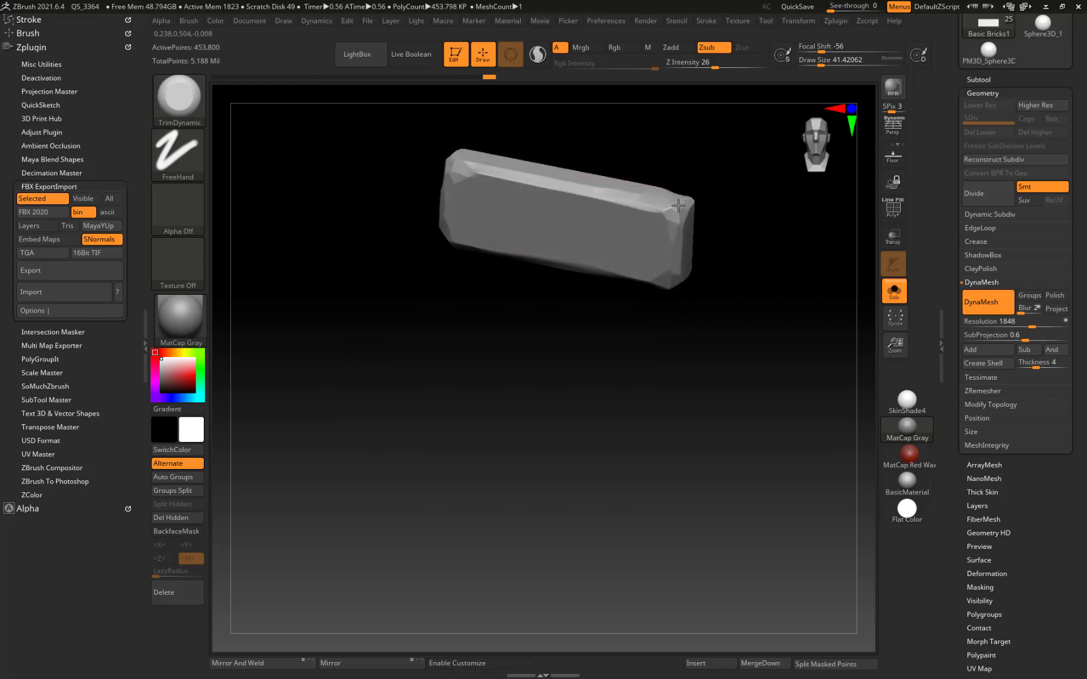
{"action": "left_click_drag", "start_coordinate": [682, 205], "coordinate": [308, 415]}
{"action": "left_click_drag", "start_coordinate": [438, 370], "coordinate": [392, 368]}
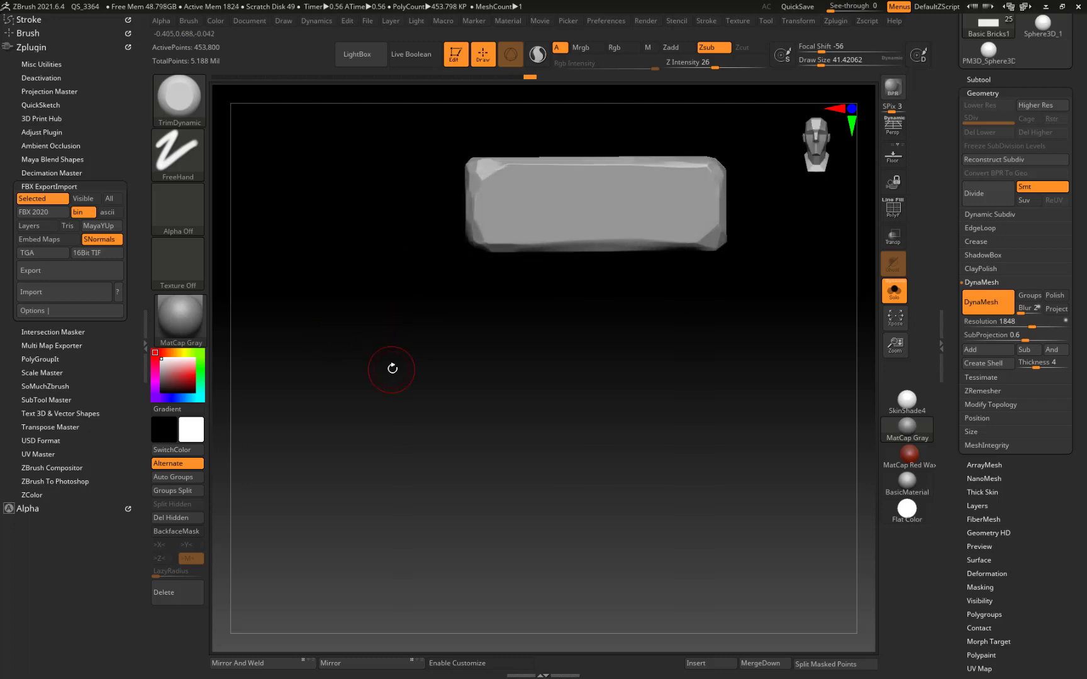
{"action": "left_click_drag", "start_coordinate": [861, 266], "coordinate": [497, 243]}
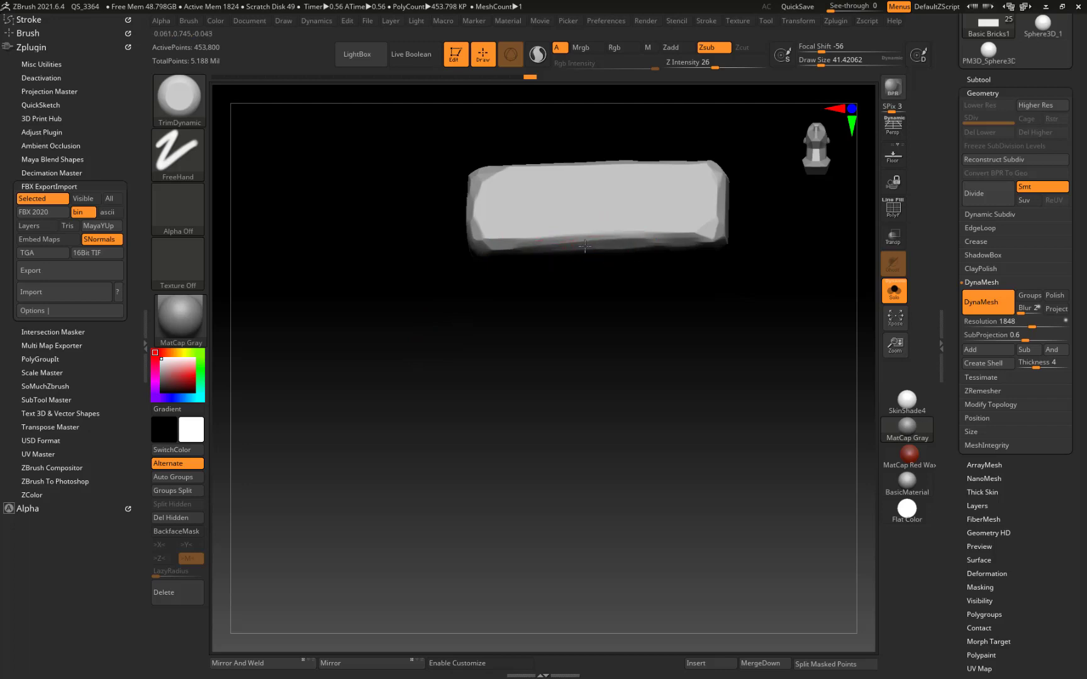
Step: Select the Basic Bricks subtool and remesh it with DynaMesh at a resolution of 1850
{"action": "left_click_drag", "start_coordinate": [310, 429], "coordinate": [407, 501]}
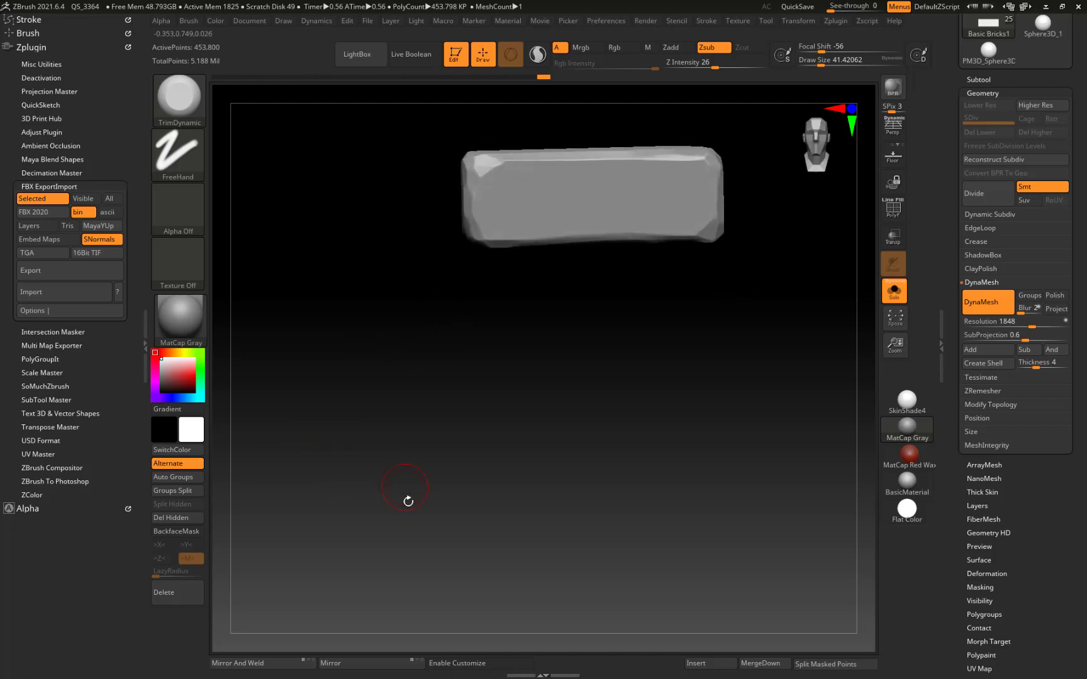
{"action": "key", "text": "Down"}
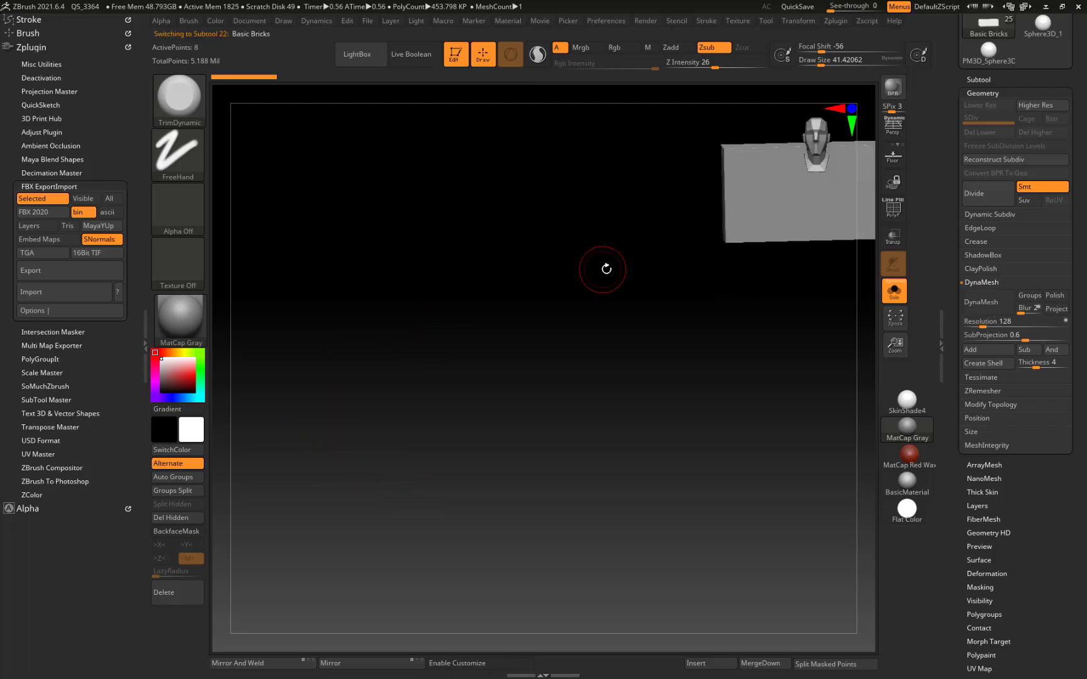
{"action": "key", "text": "f"}
{"action": "left_click_drag", "start_coordinate": [296, 376], "coordinate": [372, 206]}
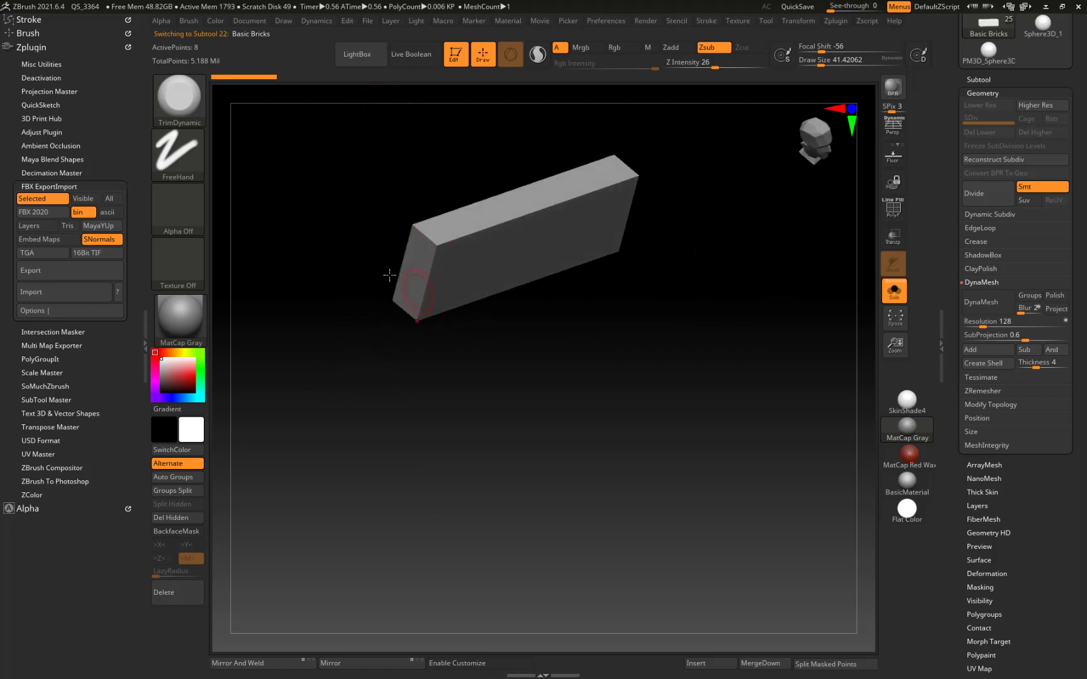
{"action": "left_click", "coordinate": [999, 319]}
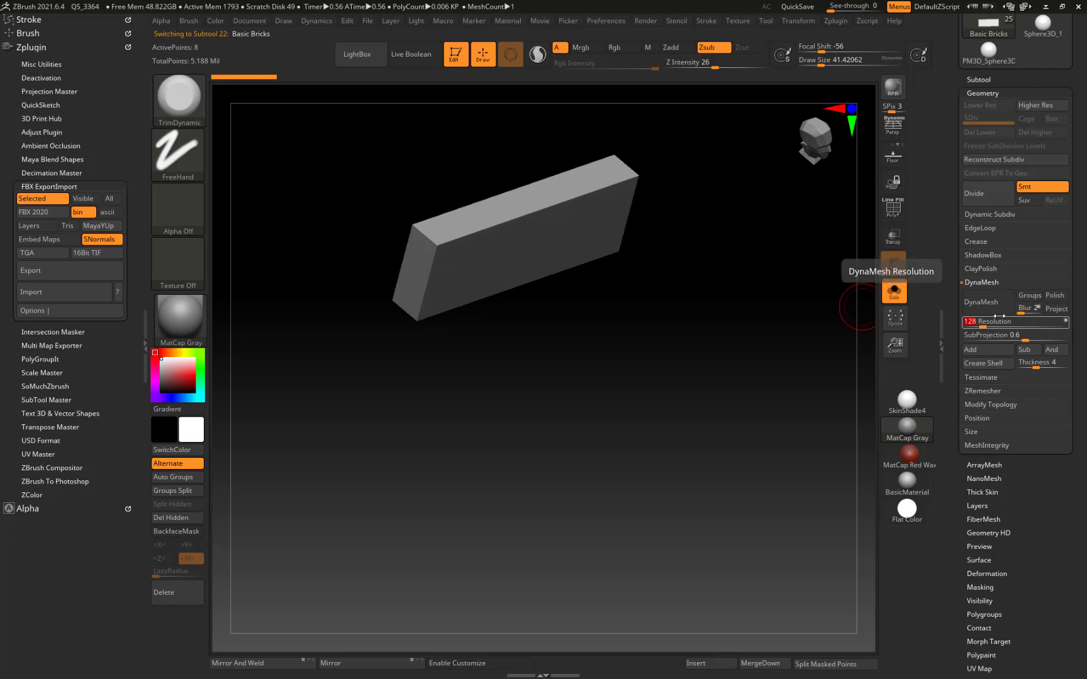
{"action": "type", "text": "1"}
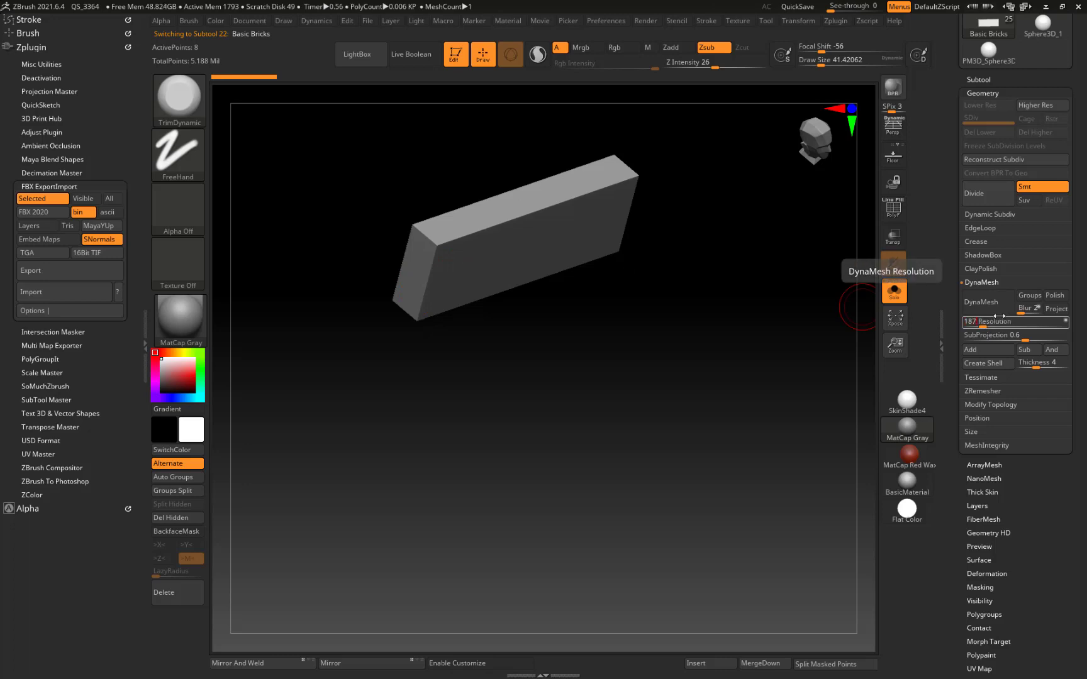
{"action": "type", "text": "850"}
{"action": "key", "text": "Escape"}
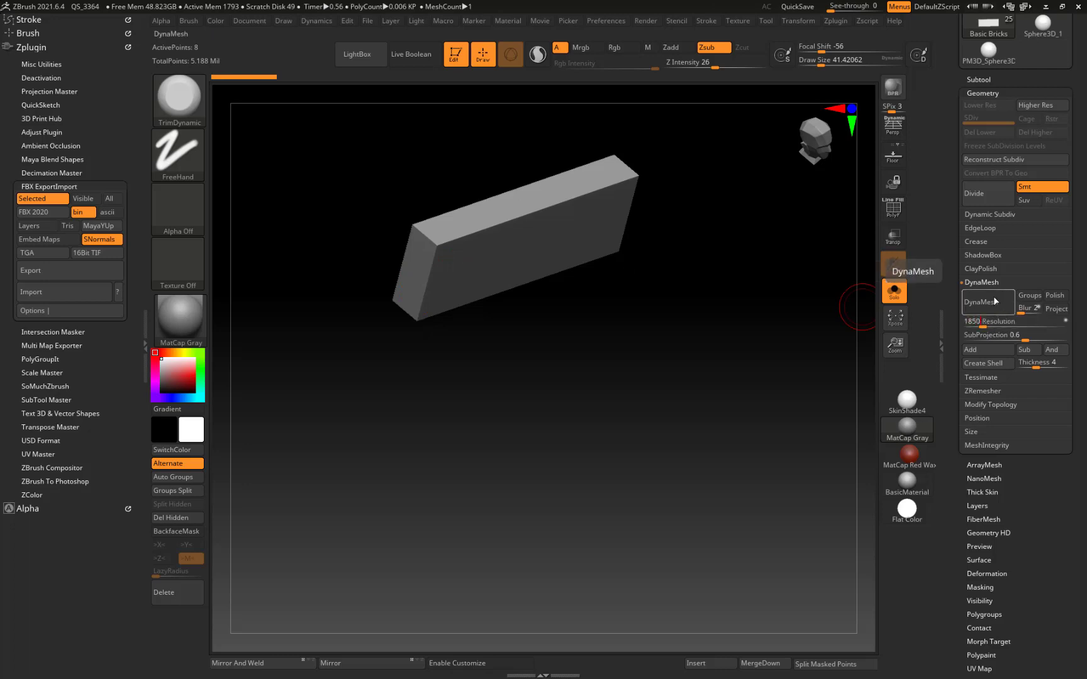
{"action": "left_click", "coordinate": [988, 303]}
{"action": "key", "text": "ctrl+z"}
{"action": "left_click", "coordinate": [983, 322]}
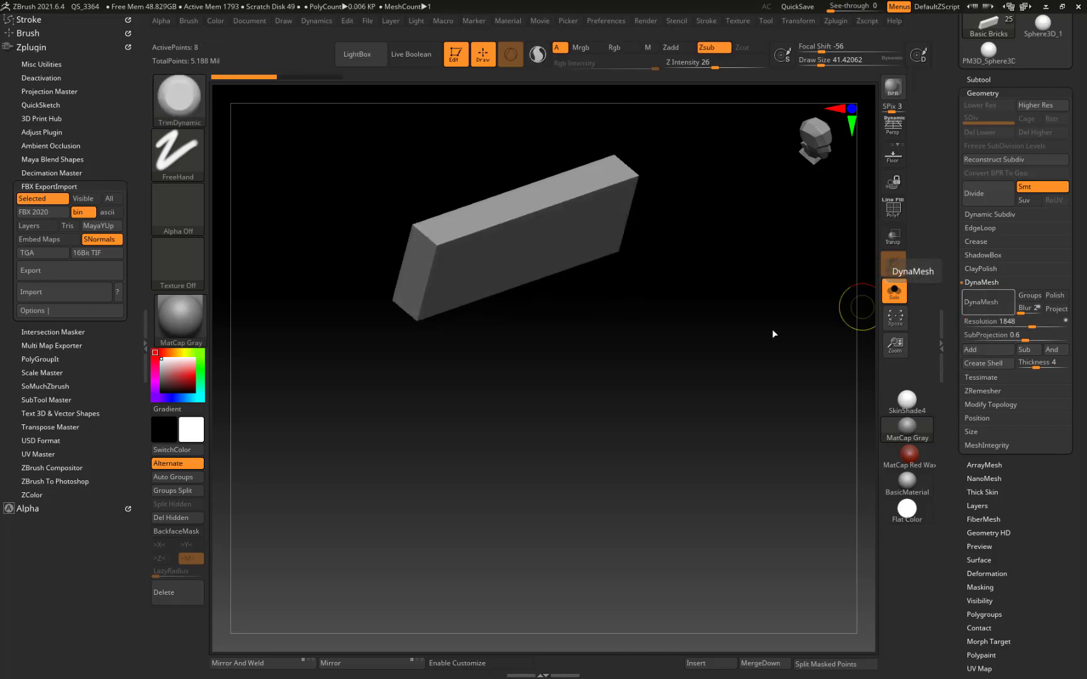
Step: Trim the long upper front edge and the left front vertical edge of the Basic Bricks block, comparing it with the surrounding wall
{"action": "left_click_drag", "start_coordinate": [783, 315], "coordinate": [745, 301]}
{"action": "mouse_move", "coordinate": [437, 250]}
{"action": "left_mouse_down"}
{"action": "mouse_move", "coordinate": [475, 228]}
{"action": "mouse_move", "coordinate": [590, 216]}
{"action": "left_mouse_up"}
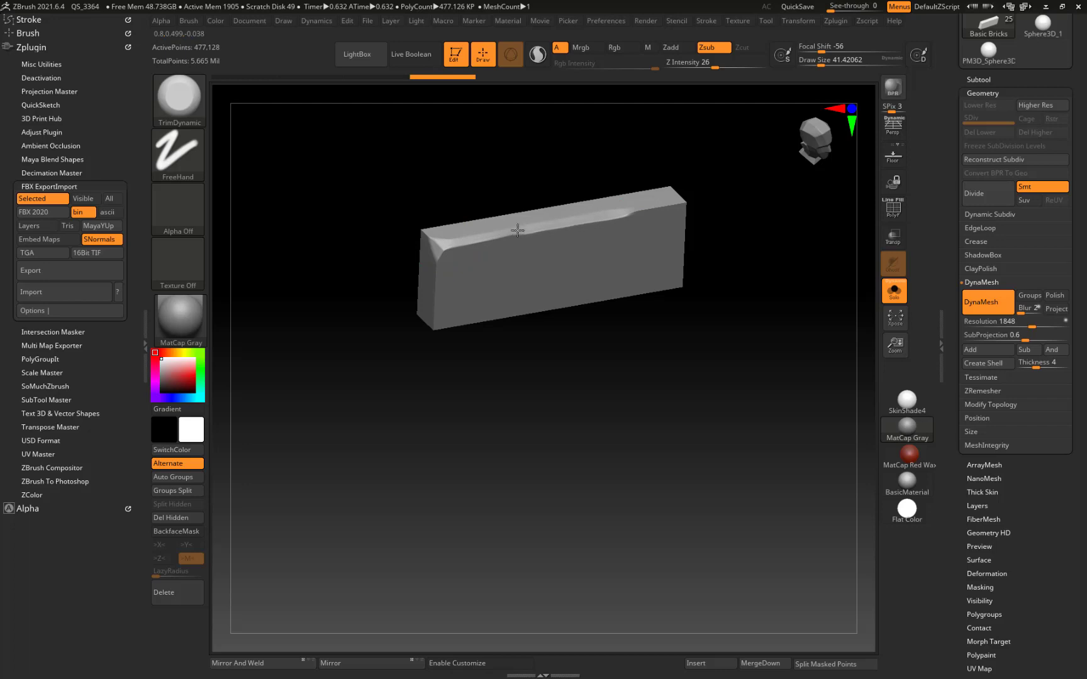
{"action": "left_click_drag", "start_coordinate": [517, 231], "coordinate": [446, 252]}
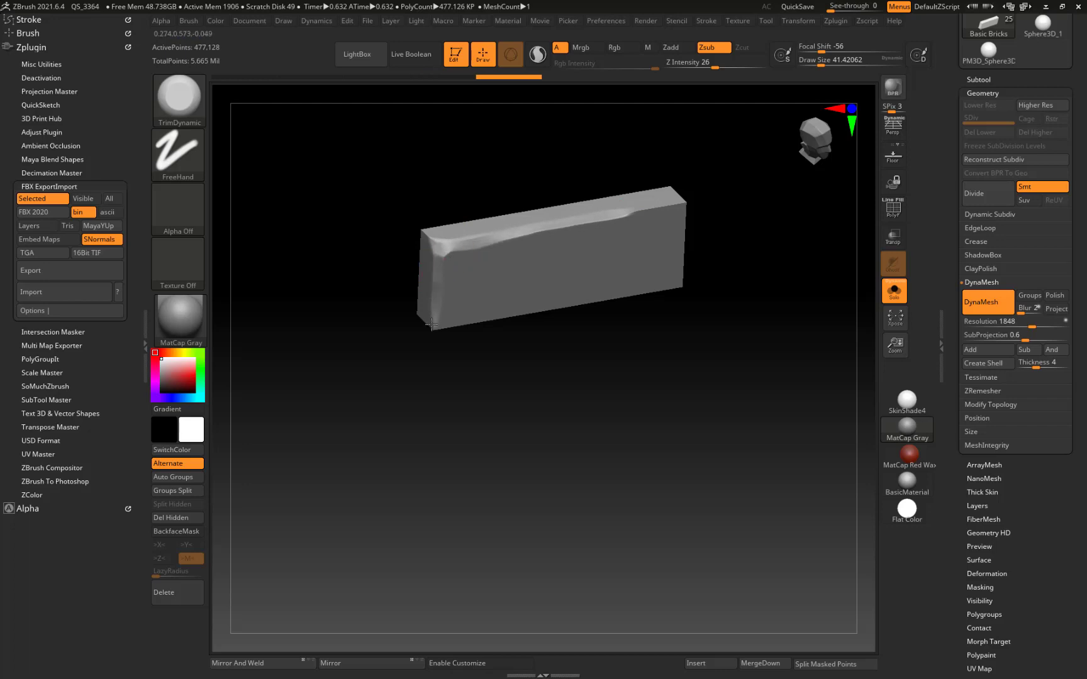
{"action": "left_click", "coordinate": [894, 293]}
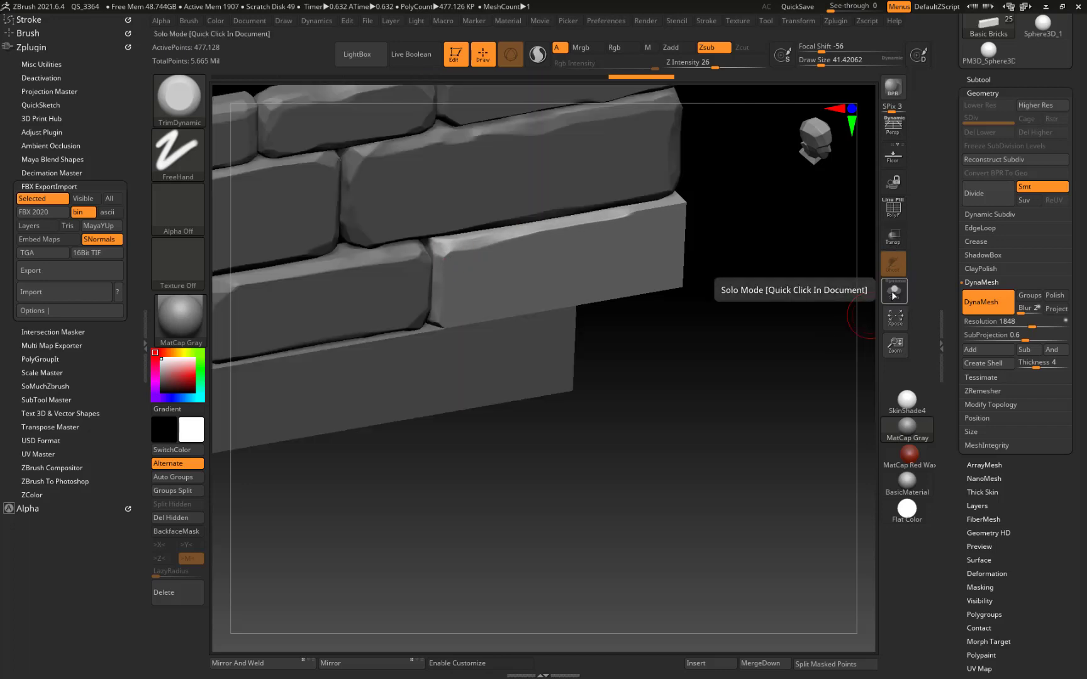
{"action": "left_click", "coordinate": [895, 291]}
Step: Trim the front vertical edge and the corners at the right end of the Basic Bricks block
{"action": "mouse_move", "coordinate": [864, 348]}
{"action": "left_mouse_down"}
{"action": "mouse_move", "coordinate": [699, 459]}
{"action": "mouse_move", "coordinate": [529, 245]}
{"action": "mouse_move", "coordinate": [536, 277]}
{"action": "left_mouse_up"}
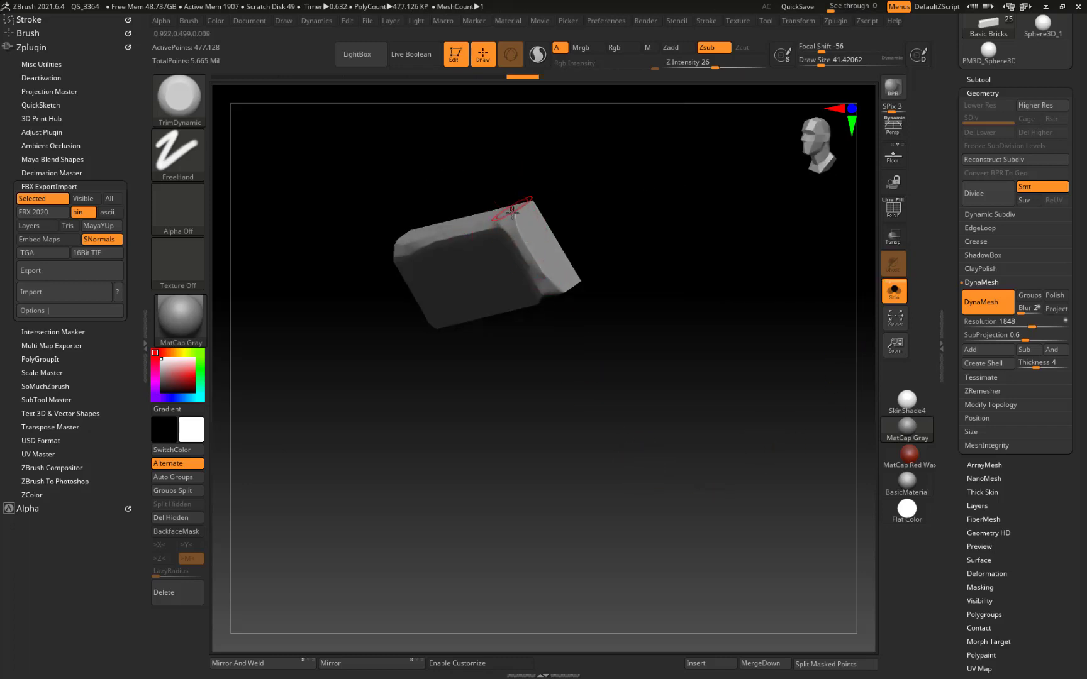
{"action": "left_click_drag", "start_coordinate": [517, 205], "coordinate": [565, 286]}
{"action": "right_click_drag", "start_coordinate": [565, 285], "coordinate": [590, 175]}
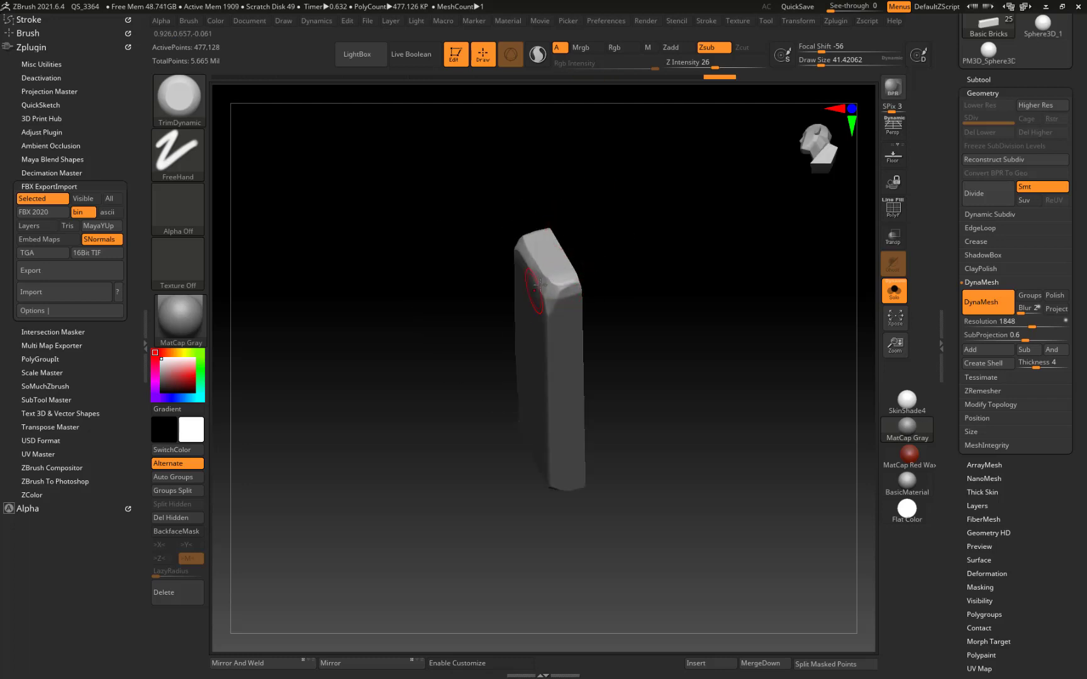
{"action": "left_click_drag", "start_coordinate": [350, 328], "coordinate": [544, 307]}
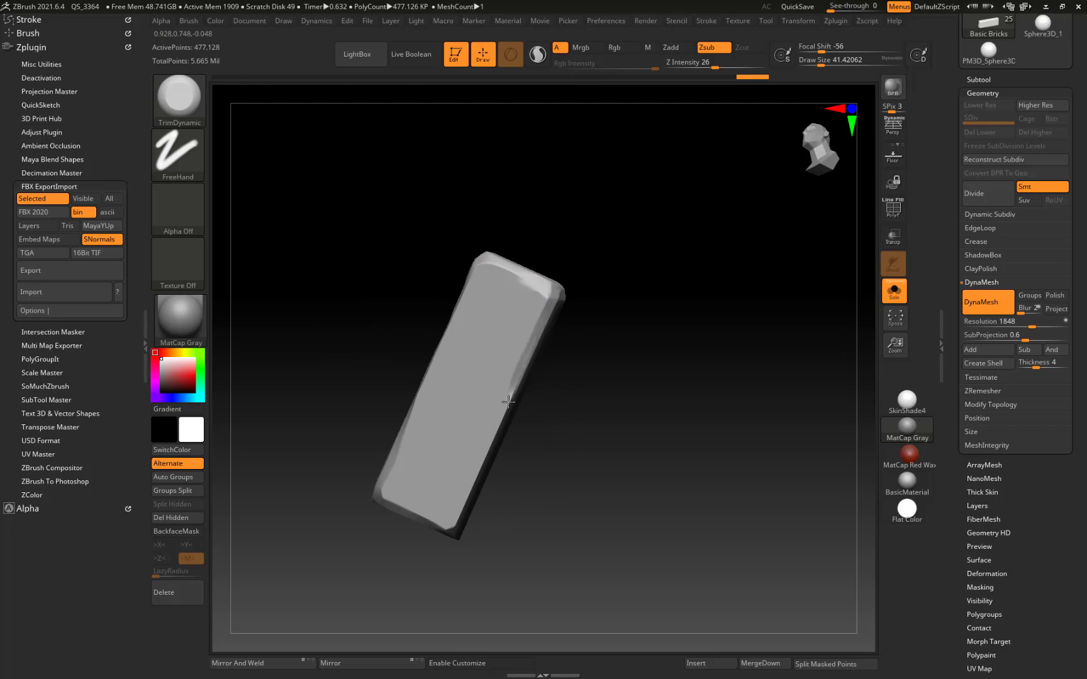
Step: Trim the long lower front edge and the lower left corner of the Basic Bricks block
{"action": "left_click_drag", "start_coordinate": [478, 465], "coordinate": [447, 525]}
{"action": "left_click_drag", "start_coordinate": [409, 334], "coordinate": [341, 304]}
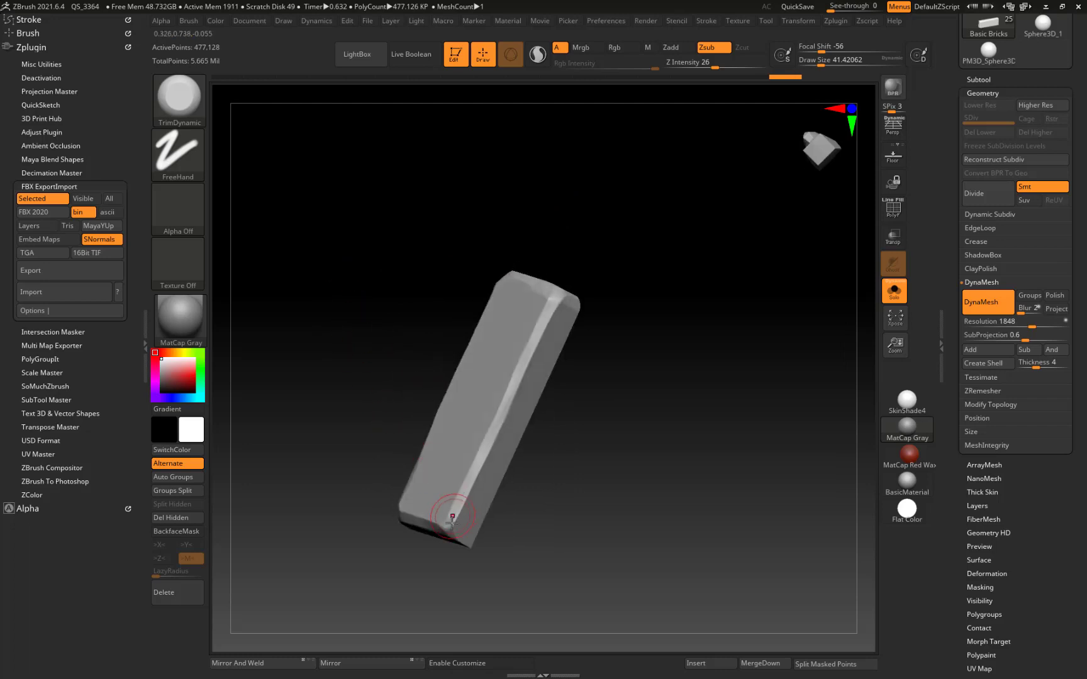
{"action": "mouse_move", "coordinate": [452, 511]}
{"action": "left_mouse_down"}
{"action": "mouse_move", "coordinate": [467, 540]}
{"action": "mouse_move", "coordinate": [331, 522]}
{"action": "mouse_move", "coordinate": [266, 416]}
{"action": "mouse_move", "coordinate": [325, 479]}
{"action": "mouse_move", "coordinate": [420, 530]}
{"action": "mouse_move", "coordinate": [440, 562]}
{"action": "left_mouse_up"}
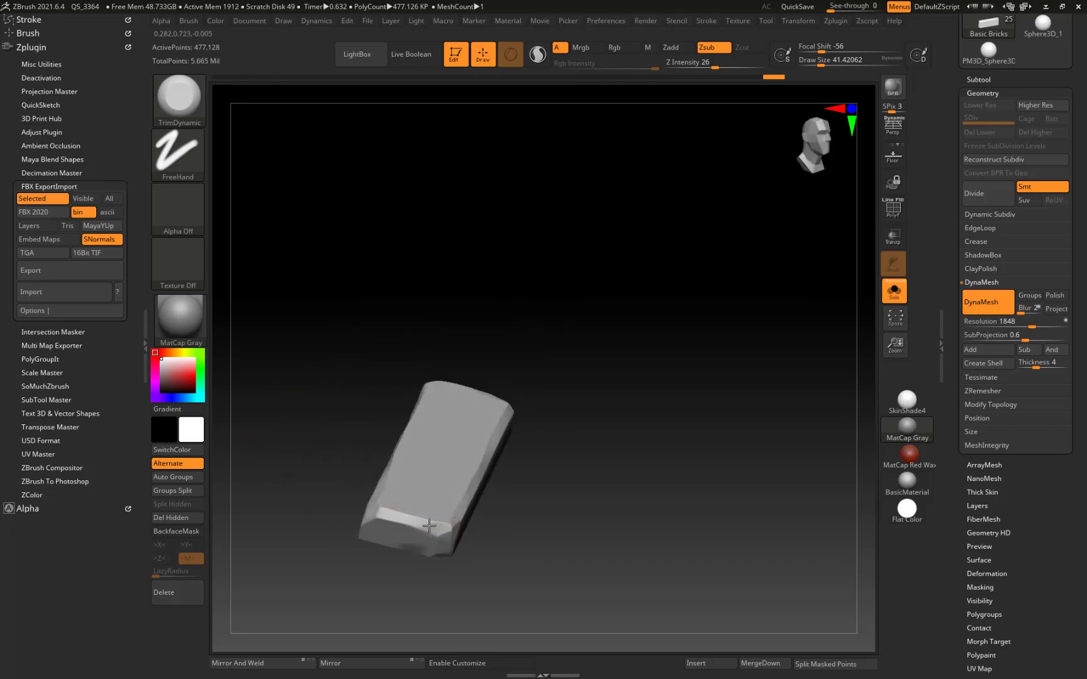
{"action": "left_click_drag", "start_coordinate": [331, 345], "coordinate": [558, 332]}
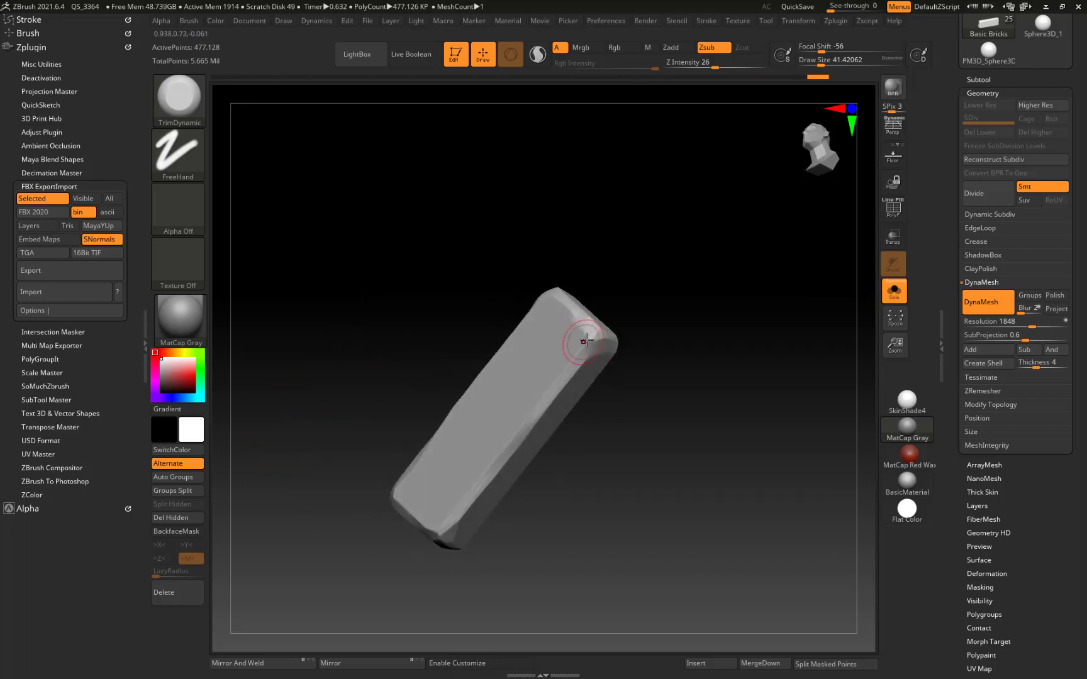
{"action": "left_click_drag", "start_coordinate": [397, 271], "coordinate": [425, 296]}
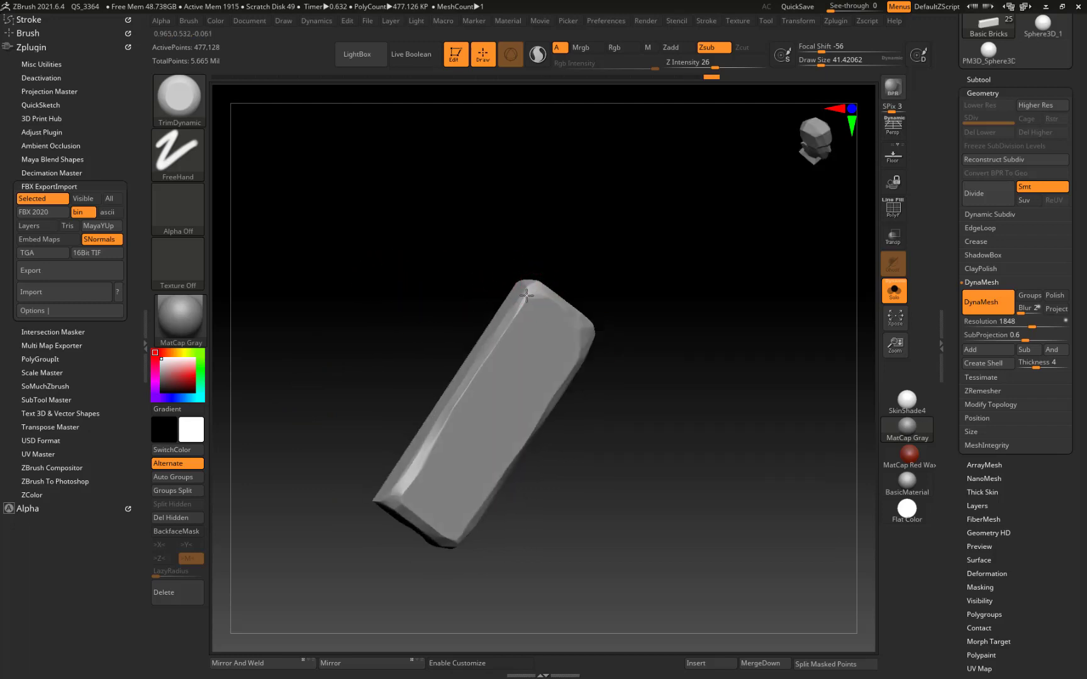
Step: Cut a large chip into the Basic Bricks block's lower right front corner at draw size about 81, and refine its rim at about 29
{"action": "mouse_move", "coordinate": [501, 288]}
{"action": "left_mouse_down"}
{"action": "mouse_move", "coordinate": [503, 255]}
{"action": "mouse_move", "coordinate": [420, 301]}
{"action": "mouse_move", "coordinate": [603, 275]}
{"action": "mouse_move", "coordinate": [589, 290]}
{"action": "mouse_move", "coordinate": [592, 321]}
{"action": "mouse_move", "coordinate": [605, 322]}
{"action": "left_mouse_up"}
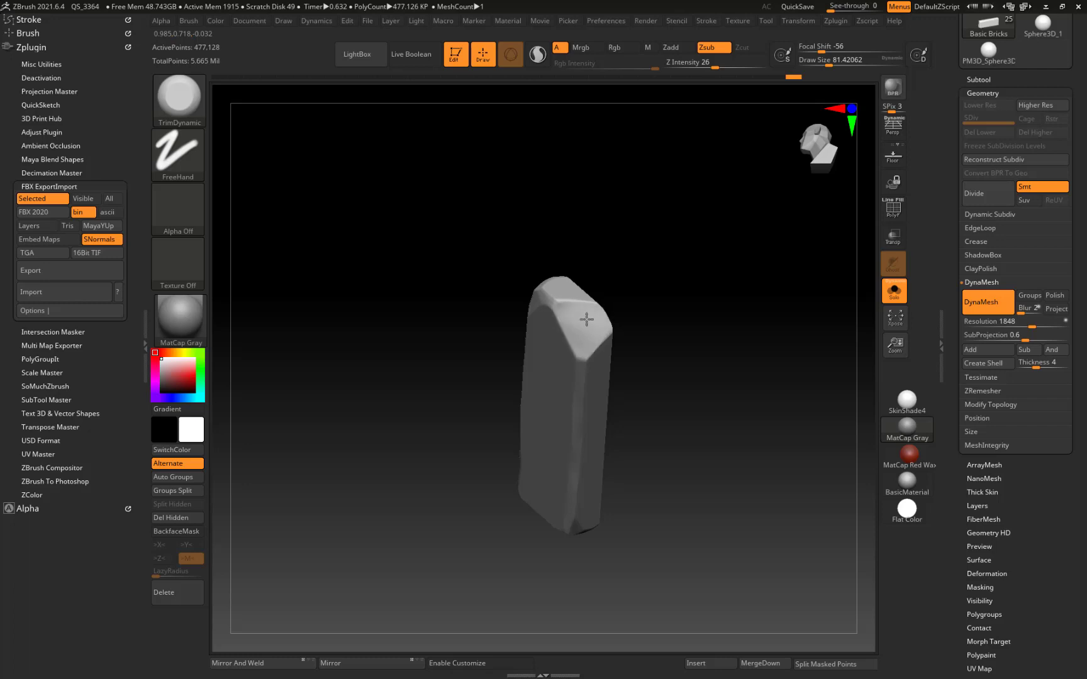
{"action": "left_click_drag", "start_coordinate": [390, 291], "coordinate": [485, 472]}
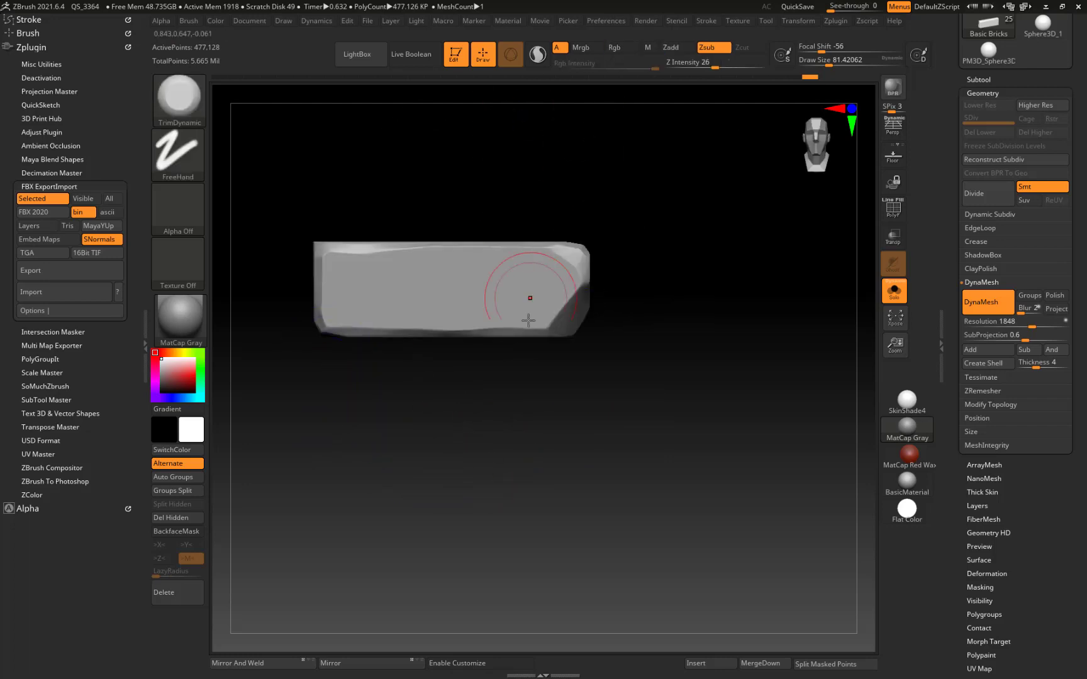
{"action": "key", "text": "bracketleft"}
{"action": "key", "text": "bracketleft"}
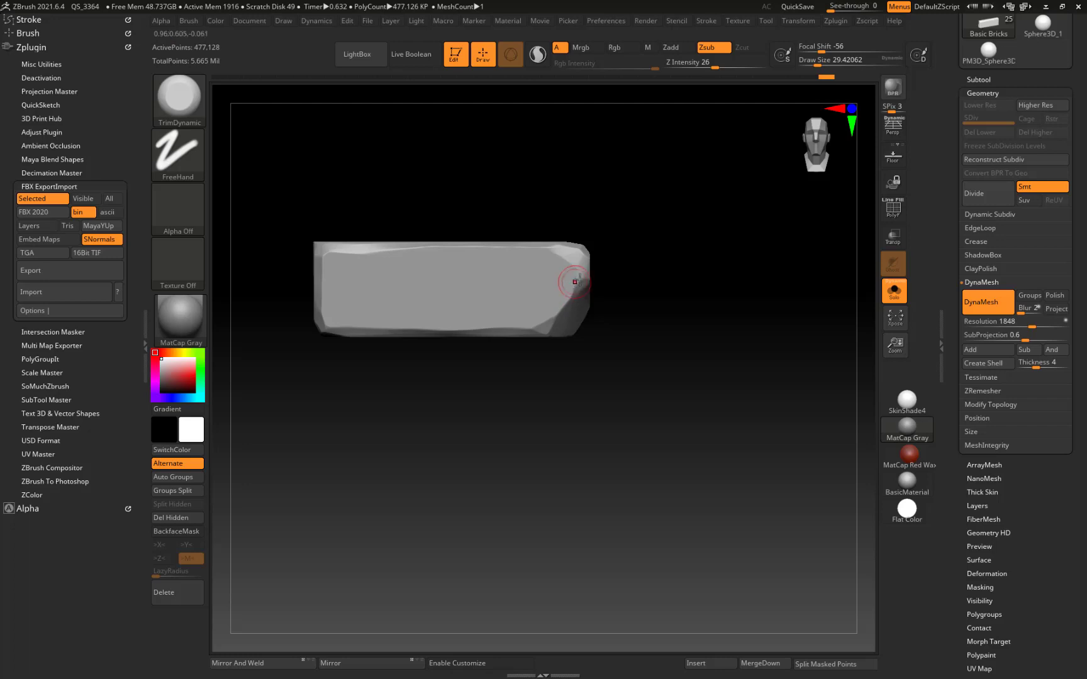
{"action": "left_click_drag", "start_coordinate": [567, 343], "coordinate": [593, 298]}
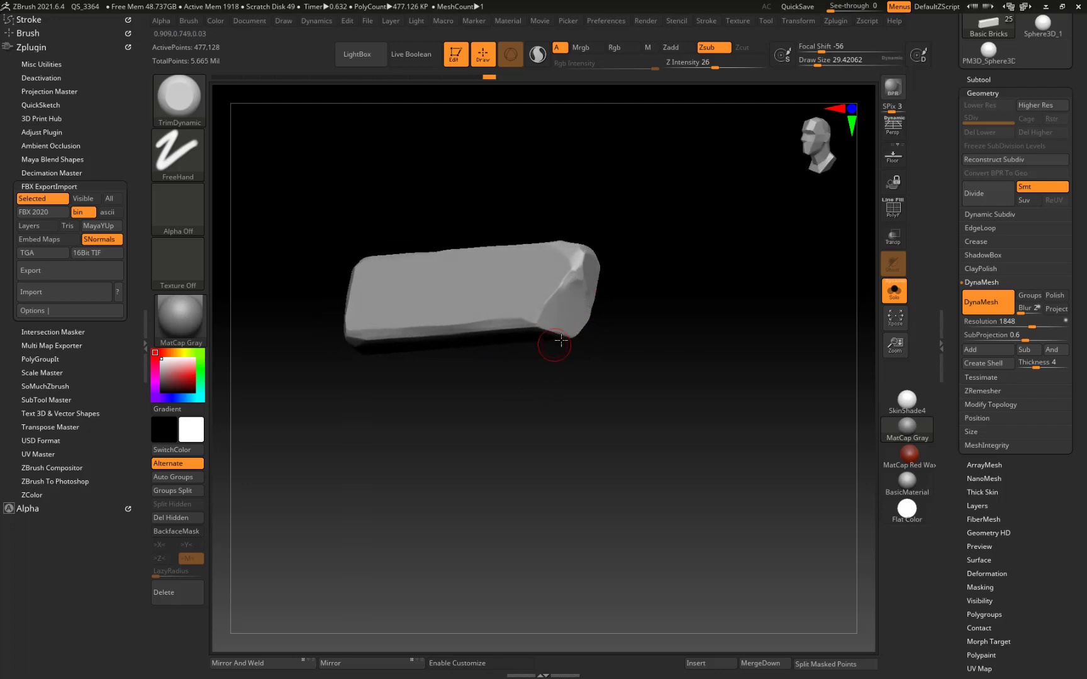
Step: Chip the edges and upper corner at the left end of the Basic Bricks block, and refine the upper corner at its right end
{"action": "left_click_drag", "start_coordinate": [296, 252], "coordinate": [296, 226]}
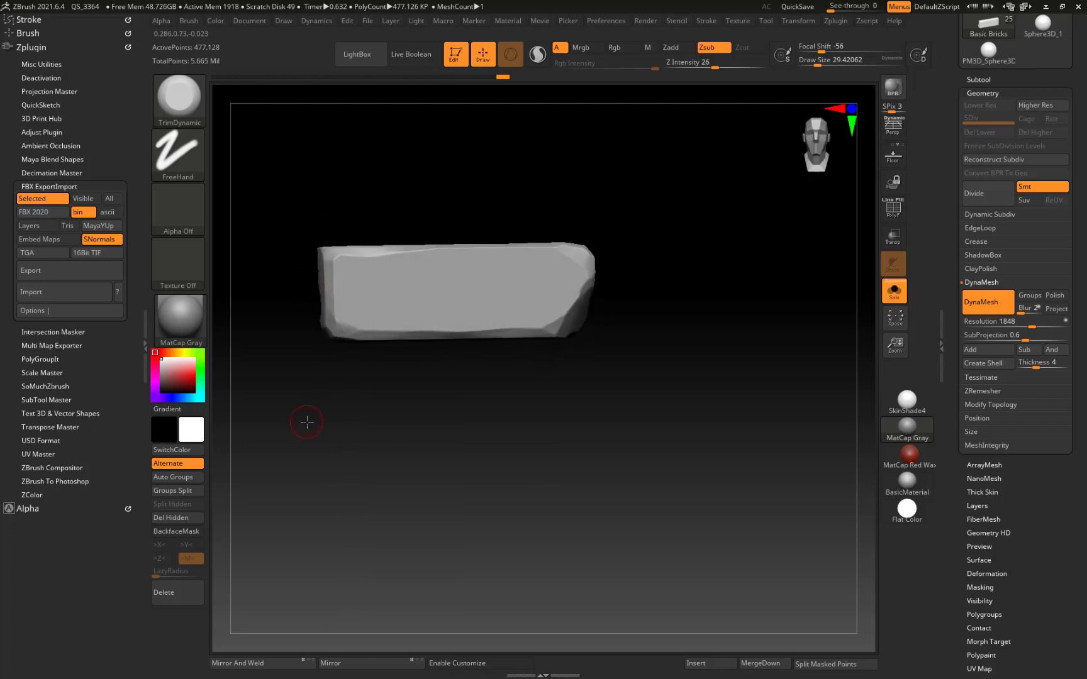
{"action": "left_click_drag", "start_coordinate": [306, 422], "coordinate": [313, 254]}
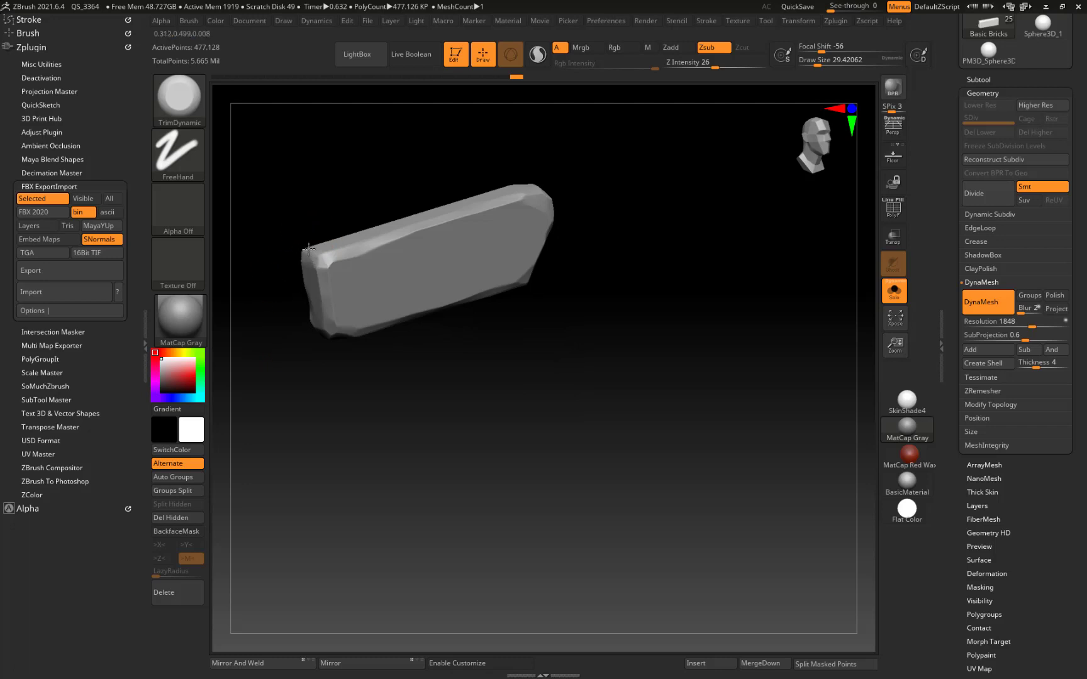
{"action": "left_click_drag", "start_coordinate": [279, 219], "coordinate": [328, 213]}
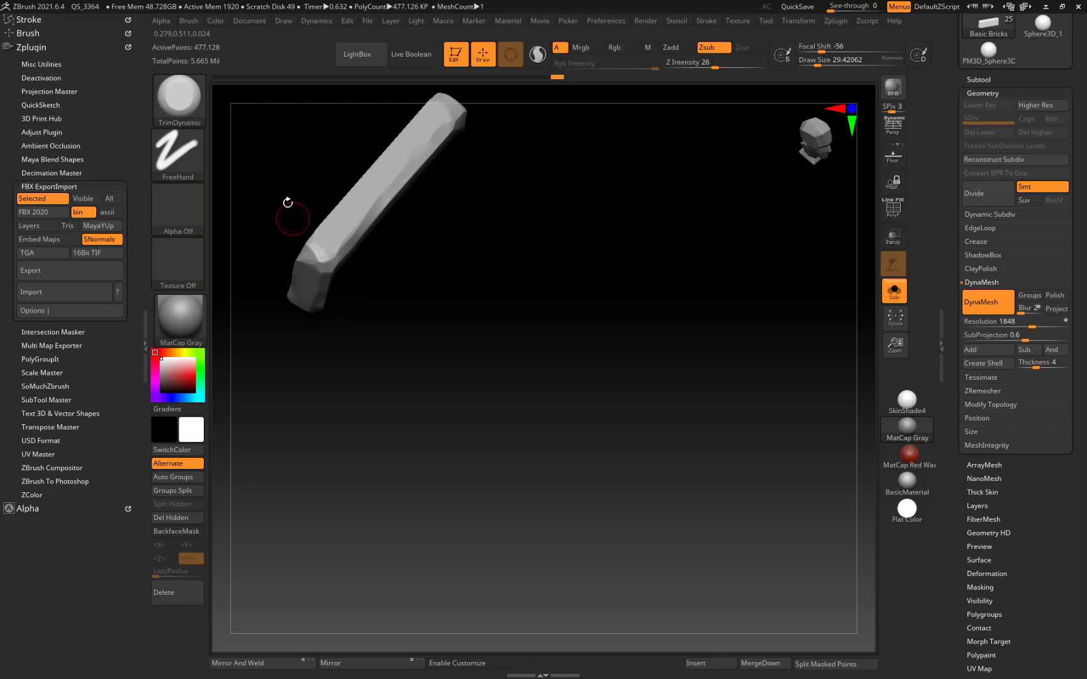
{"action": "left_click_drag", "start_coordinate": [286, 203], "coordinate": [400, 164]}
{"action": "left_click_drag", "start_coordinate": [510, 221], "coordinate": [511, 566]}
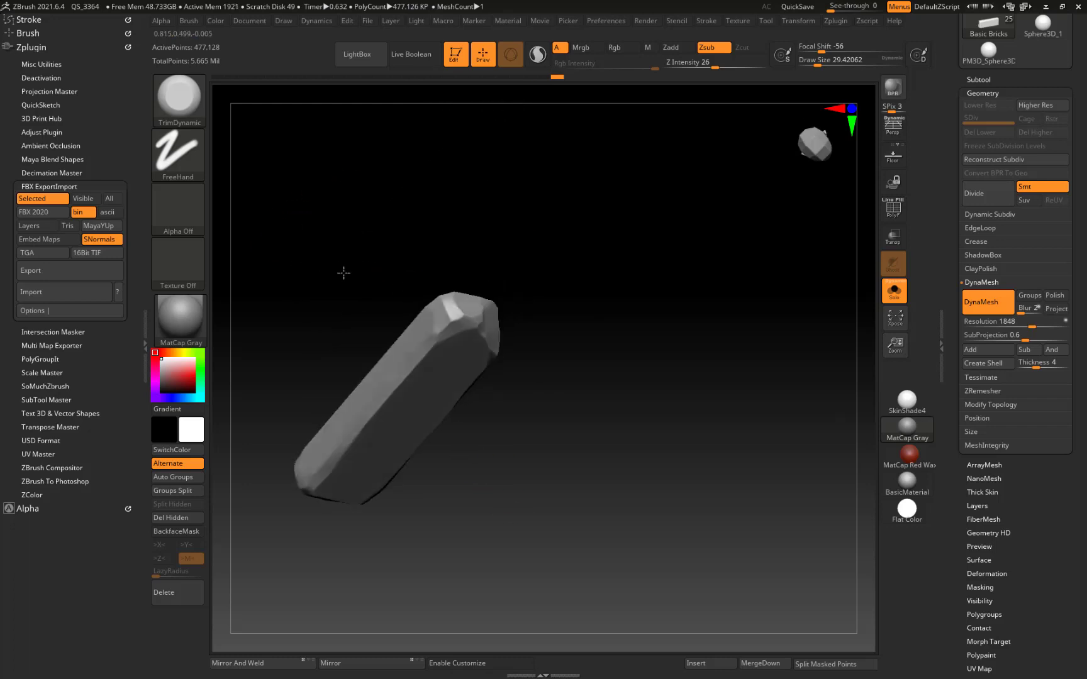
{"action": "left_click_drag", "start_coordinate": [342, 272], "coordinate": [403, 266]}
{"action": "mouse_move", "coordinate": [383, 313]}
{"action": "left_mouse_down"}
{"action": "mouse_move", "coordinate": [286, 275]}
{"action": "mouse_move", "coordinate": [247, 298]}
{"action": "mouse_move", "coordinate": [252, 285]}
{"action": "left_mouse_up"}
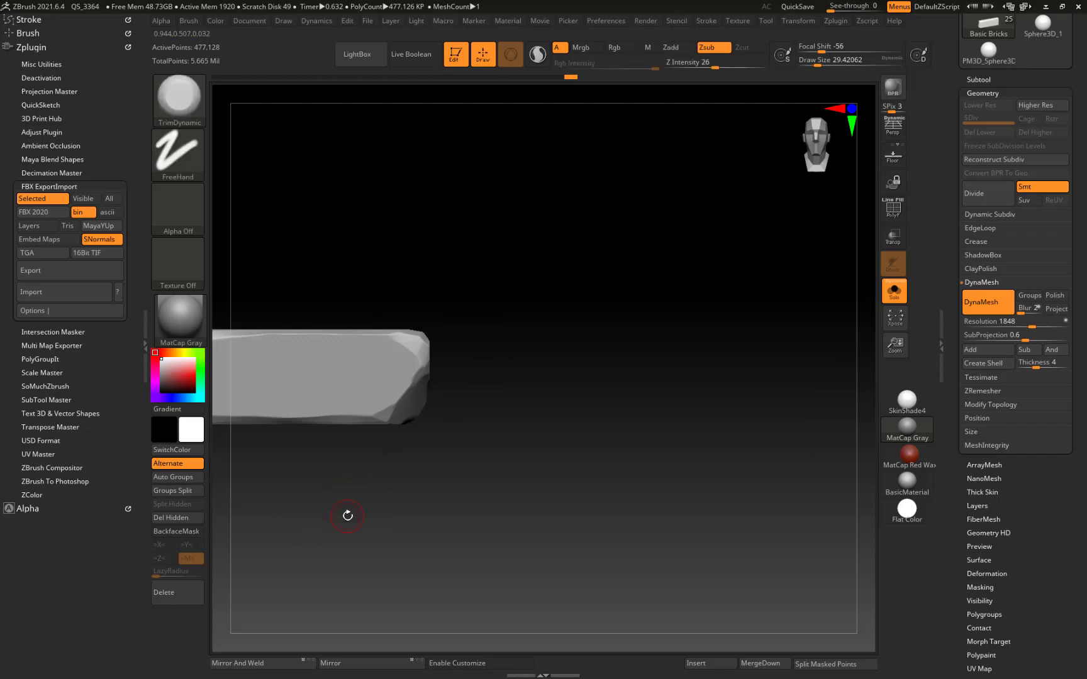
Step: Remesh the Basic Bricks3 block in the row below with DynaMesh at a resolution of 1848, and isolate it
{"action": "left_click", "coordinate": [894, 291]}
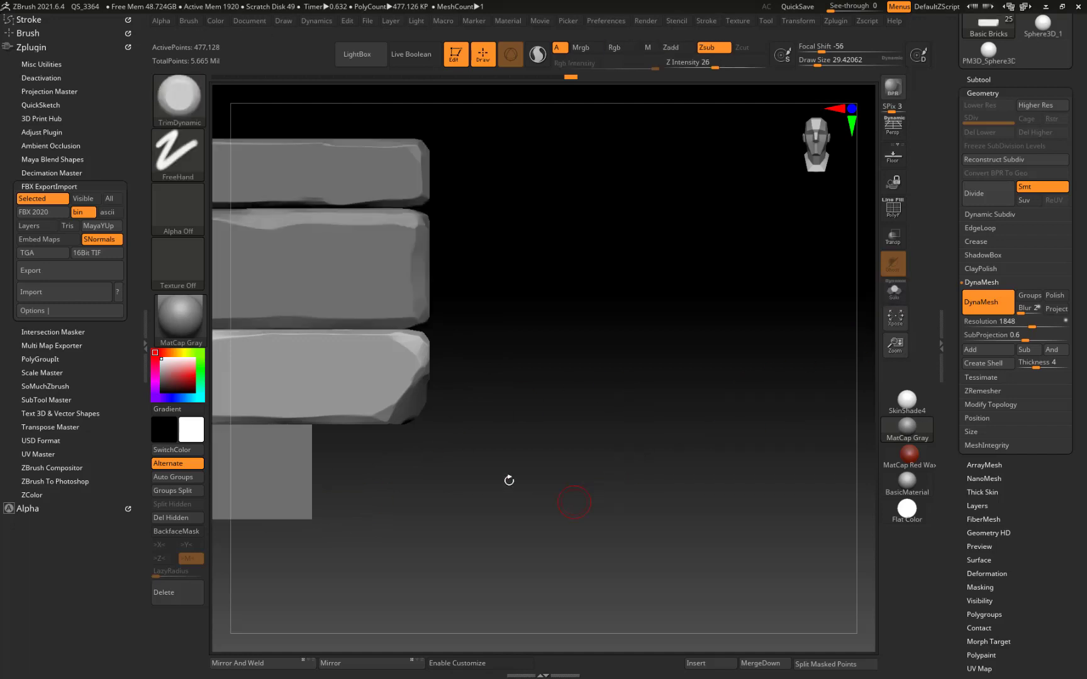
{"action": "left_click_drag", "start_coordinate": [677, 506], "coordinate": [751, 480], "text": "alt"}
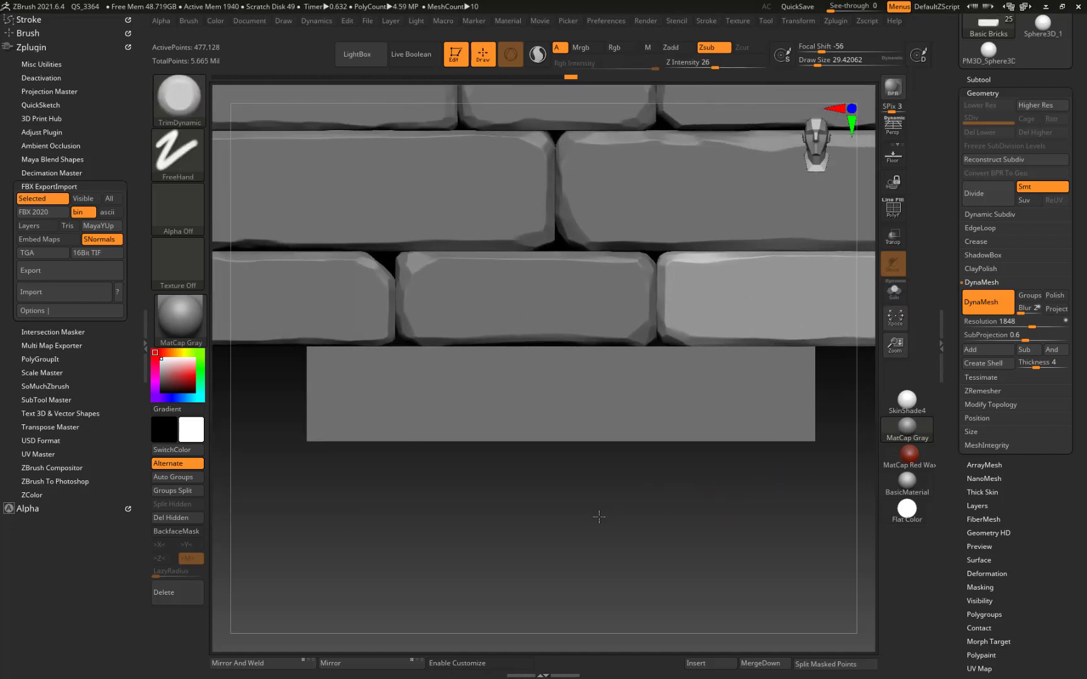
{"action": "left_click", "coordinate": [436, 406], "text": "alt"}
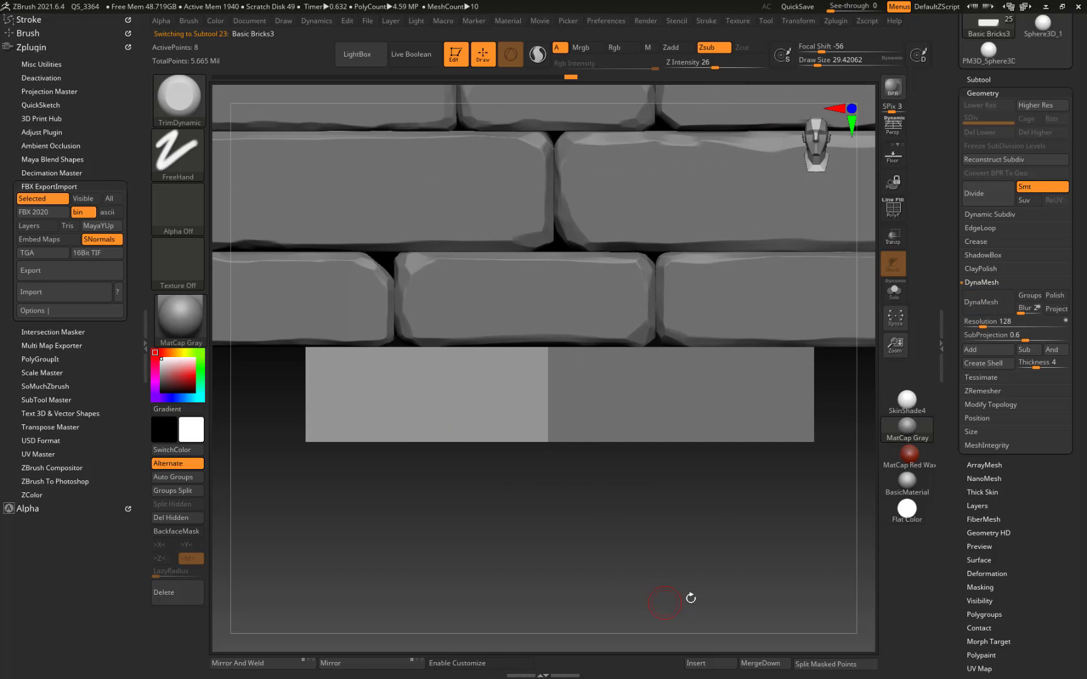
{"action": "left_click", "coordinate": [1006, 321]}
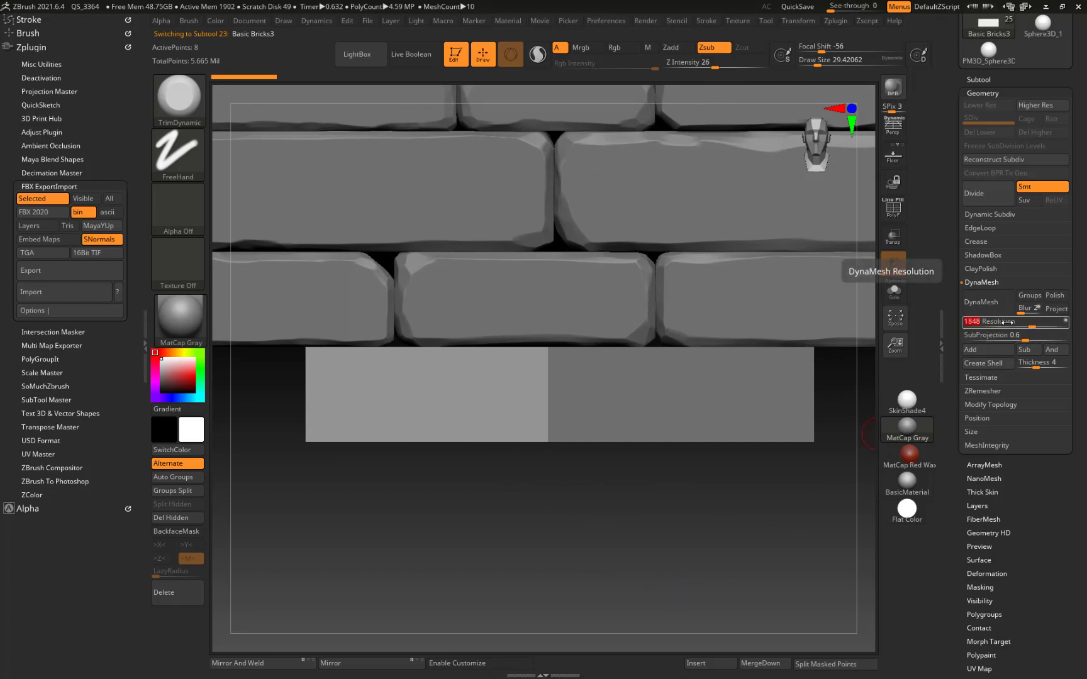
{"action": "left_click", "coordinate": [1001, 303]}
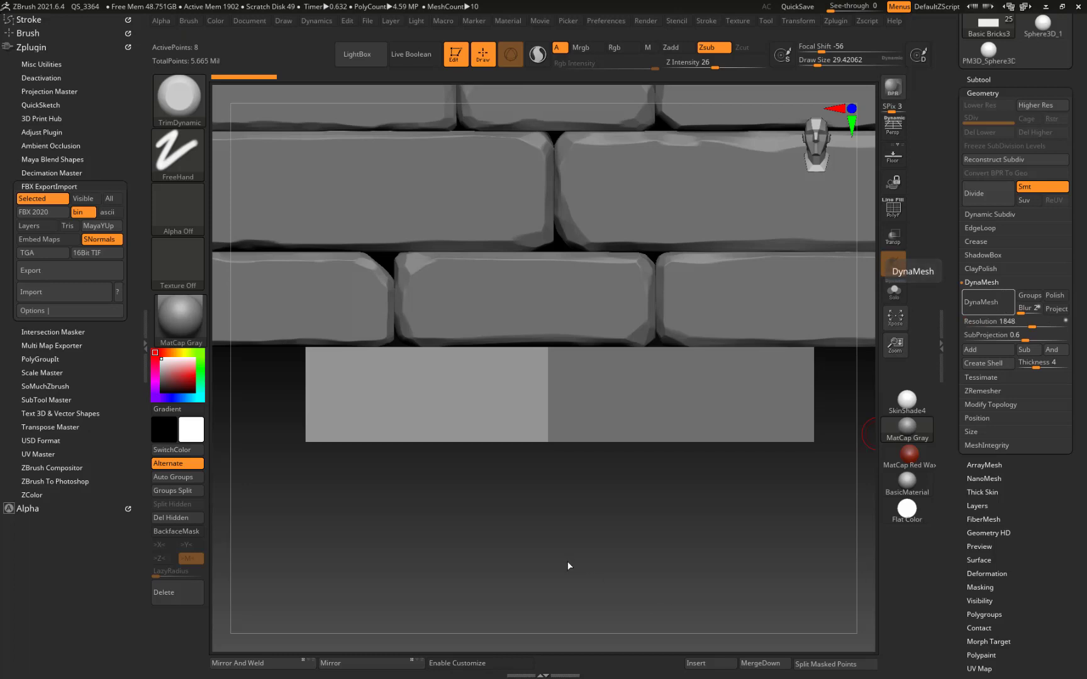
{"action": "left_click", "coordinate": [885, 302]}
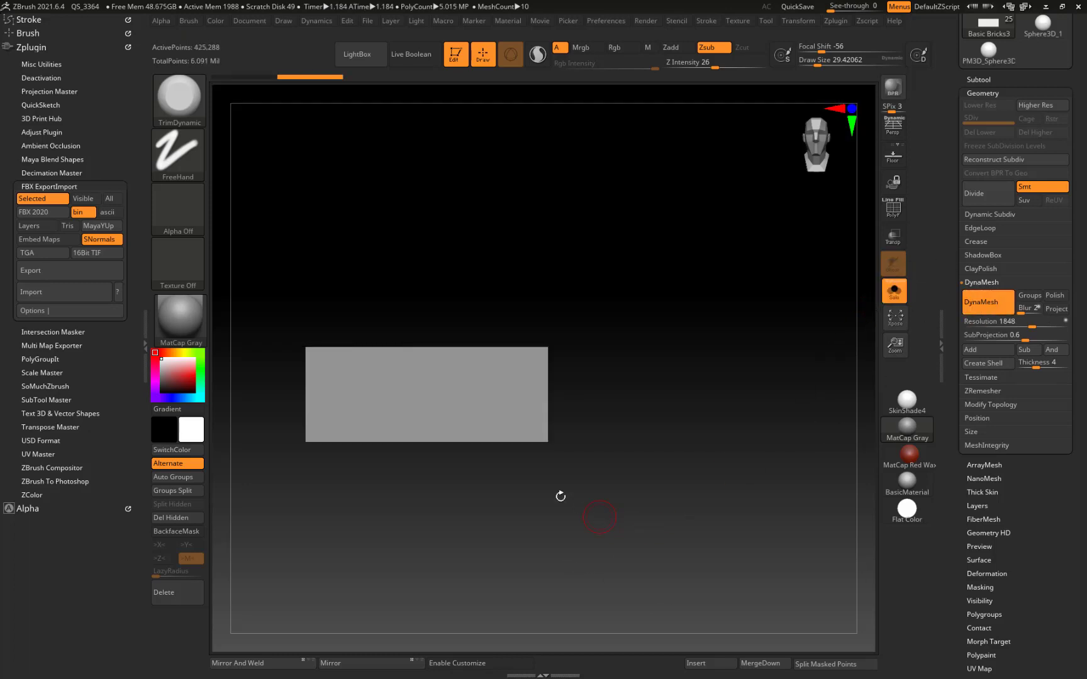
Step: Trim the long upper front edge and both upper front corners of the Basic Bricks3 block
{"action": "left_click_drag", "start_coordinate": [561, 497], "coordinate": [600, 488]}
{"action": "left_click_drag", "start_coordinate": [685, 386], "coordinate": [805, 381], "text": "alt"}
{"action": "left_click_drag", "start_coordinate": [719, 303], "coordinate": [727, 328]}
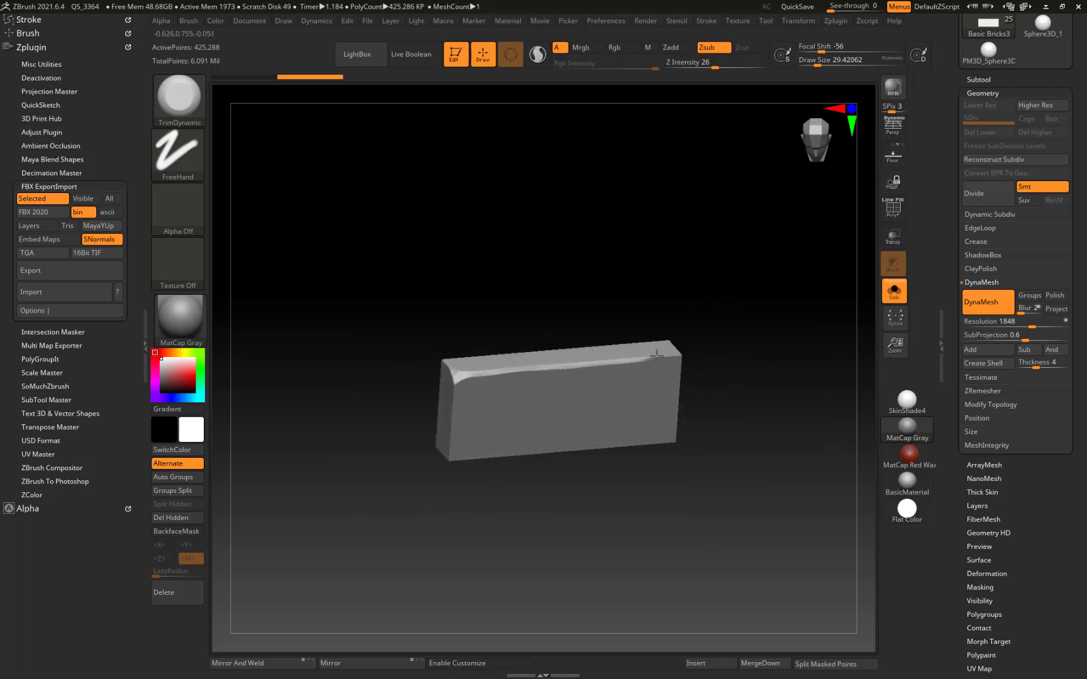
{"action": "left_click_drag", "start_coordinate": [681, 358], "coordinate": [673, 346]}
{"action": "left_click_drag", "start_coordinate": [352, 381], "coordinate": [393, 368]}
{"action": "left_click_drag", "start_coordinate": [451, 386], "coordinate": [443, 373]}
Step: Chip the long lower front edge of the Basic Bricks3 block and trim its lower right front corner with TrimDynamic
{"action": "mouse_move", "coordinate": [356, 488]}
{"action": "left_mouse_down"}
{"action": "mouse_move", "coordinate": [447, 443]}
{"action": "mouse_move", "coordinate": [431, 458]}
{"action": "mouse_move", "coordinate": [468, 462]}
{"action": "left_mouse_up"}
{"action": "left_click_drag", "start_coordinate": [344, 426], "coordinate": [361, 406]}
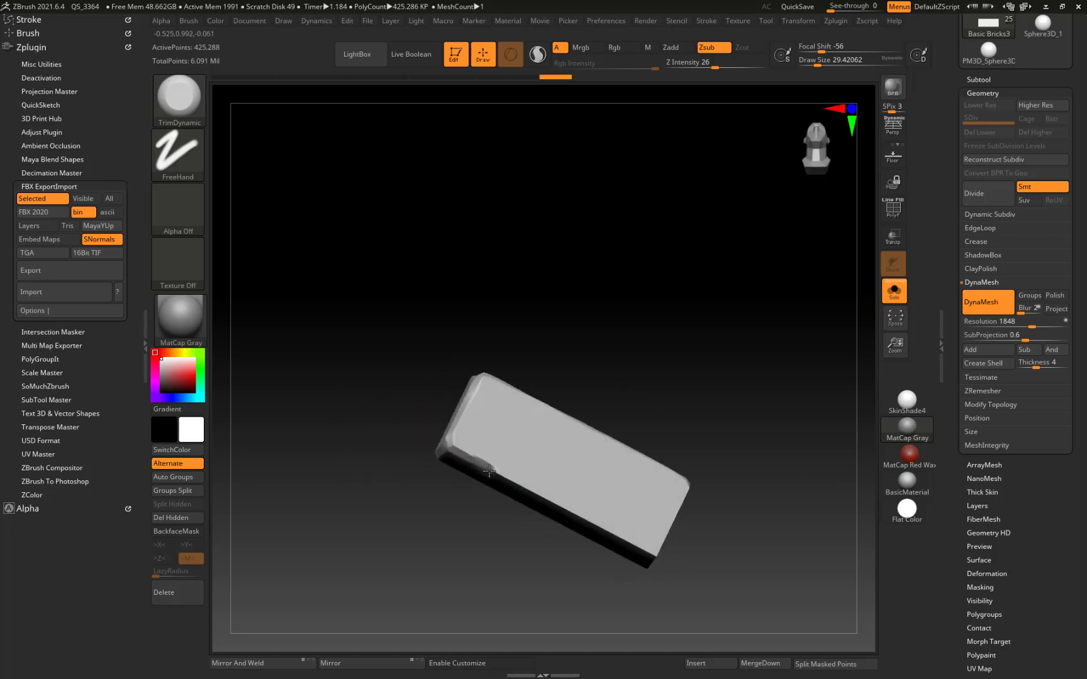
{"action": "left_click_drag", "start_coordinate": [655, 554], "coordinate": [650, 559]}
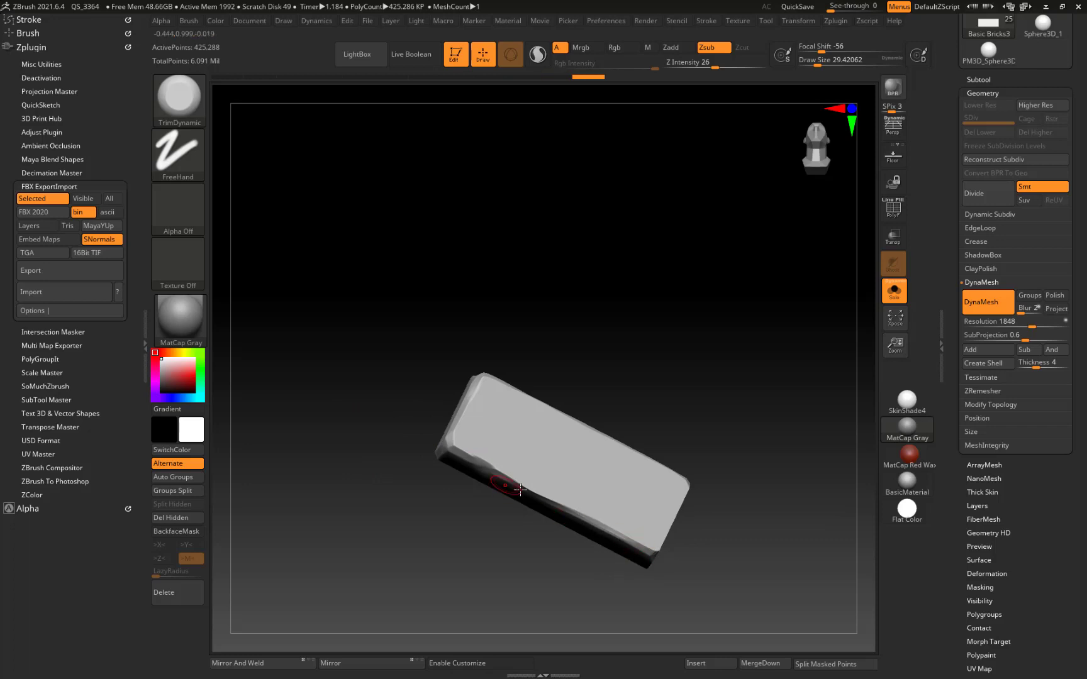
{"action": "left_click_drag", "start_coordinate": [536, 496], "coordinate": [515, 487]}
{"action": "left_click_drag", "start_coordinate": [379, 369], "coordinate": [287, 345]}
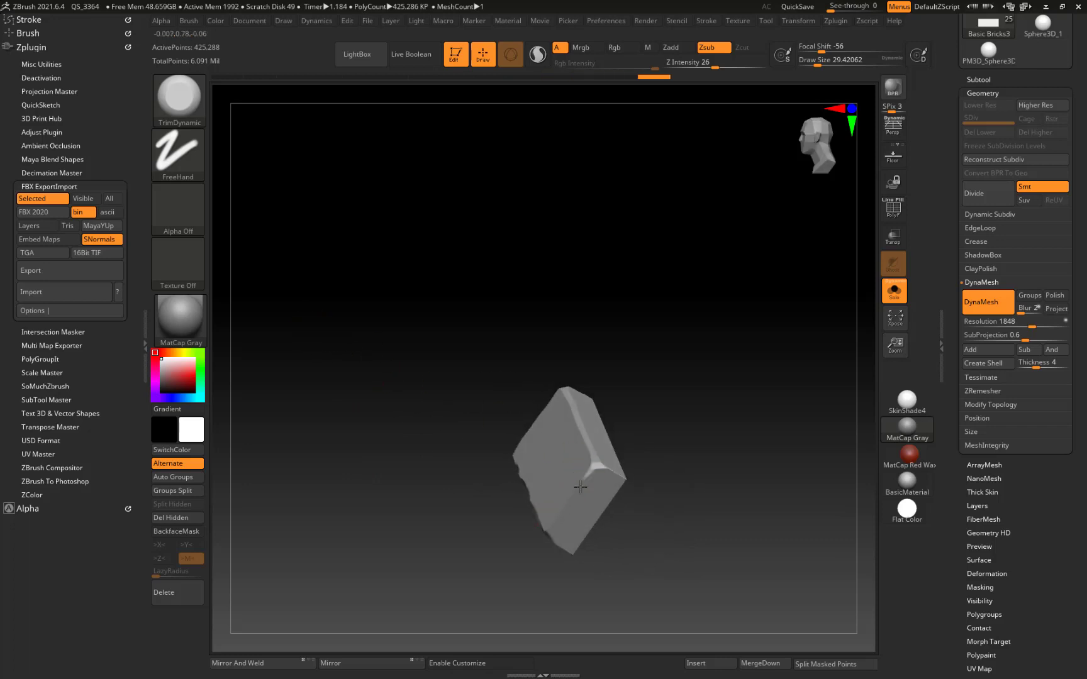
{"action": "left_click_drag", "start_coordinate": [575, 497], "coordinate": [568, 508]}
{"action": "left_click_drag", "start_coordinate": [390, 484], "coordinate": [471, 508]}
{"action": "left_click_drag", "start_coordinate": [555, 517], "coordinate": [564, 524]}
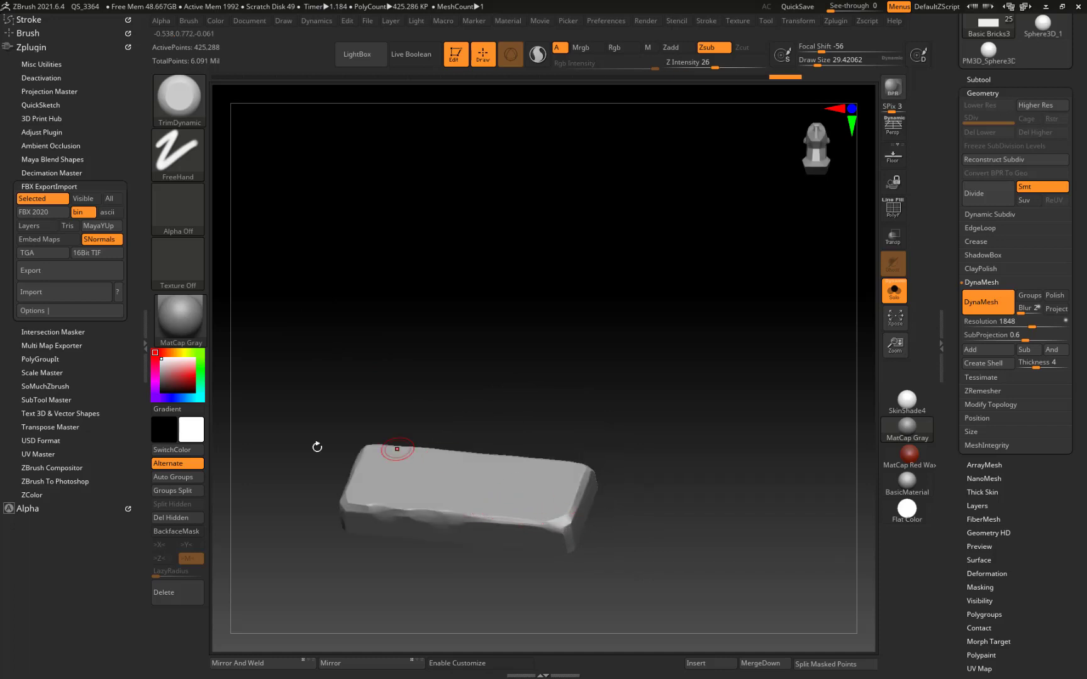
Step: Trim the corners and the short front edge at the left end of the Basic Bricks3 block
{"action": "left_click_drag", "start_coordinate": [316, 450], "coordinate": [364, 442]}
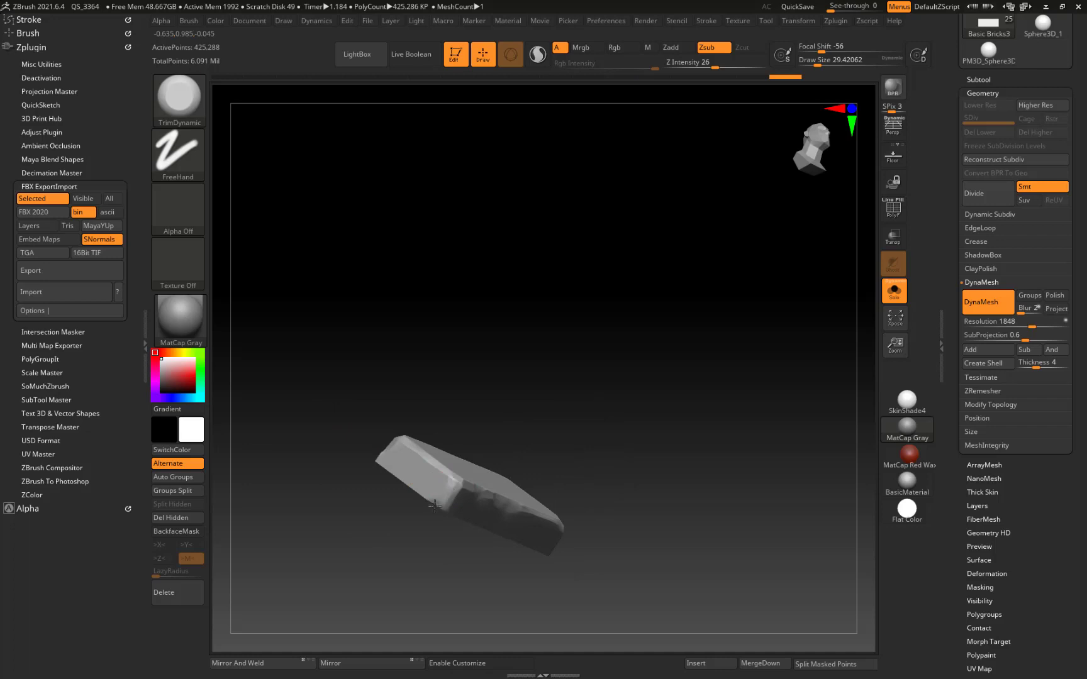
{"action": "left_click_drag", "start_coordinate": [435, 505], "coordinate": [453, 502]}
{"action": "mouse_move", "coordinate": [311, 417]}
{"action": "left_mouse_down"}
{"action": "mouse_move", "coordinate": [408, 483]}
{"action": "mouse_move", "coordinate": [427, 470]}
{"action": "left_mouse_up"}
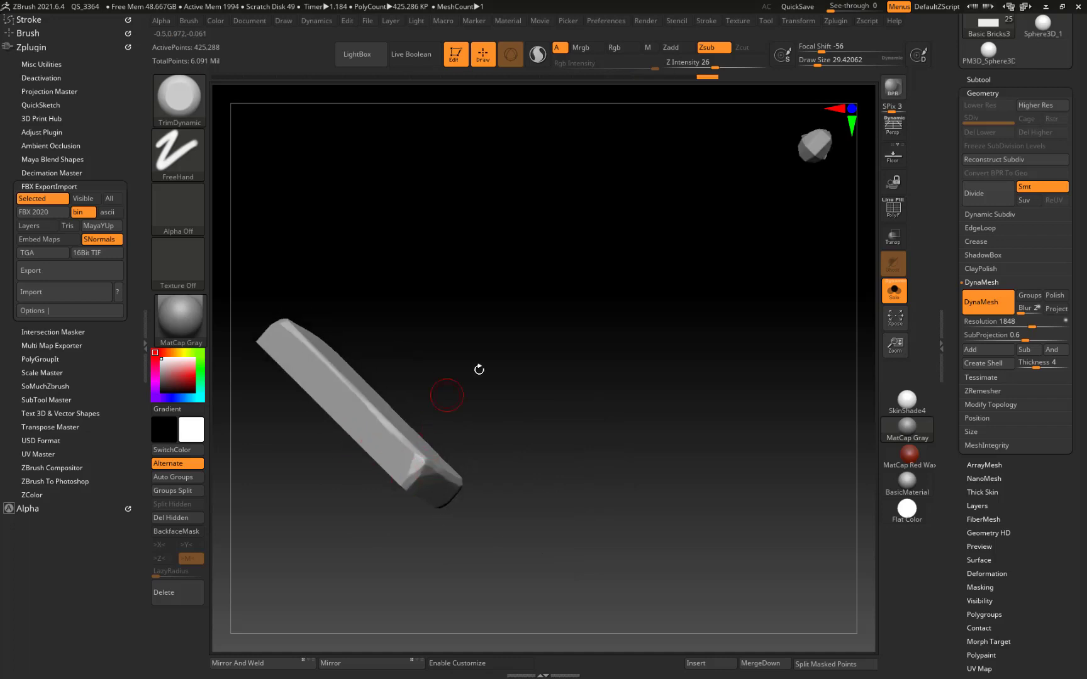
{"action": "left_click_drag", "start_coordinate": [479, 369], "coordinate": [396, 373]}
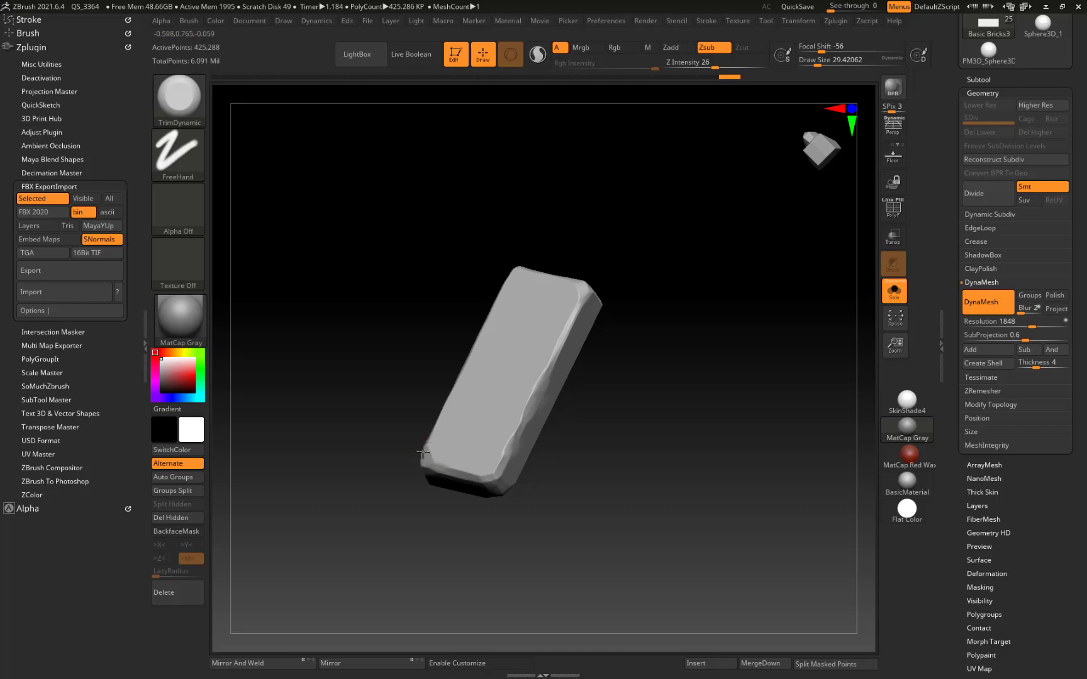
{"action": "left_click_drag", "start_coordinate": [423, 452], "coordinate": [425, 458]}
{"action": "left_click_drag", "start_coordinate": [403, 415], "coordinate": [413, 444]}
{"action": "left_click_drag", "start_coordinate": [483, 475], "coordinate": [487, 481]}
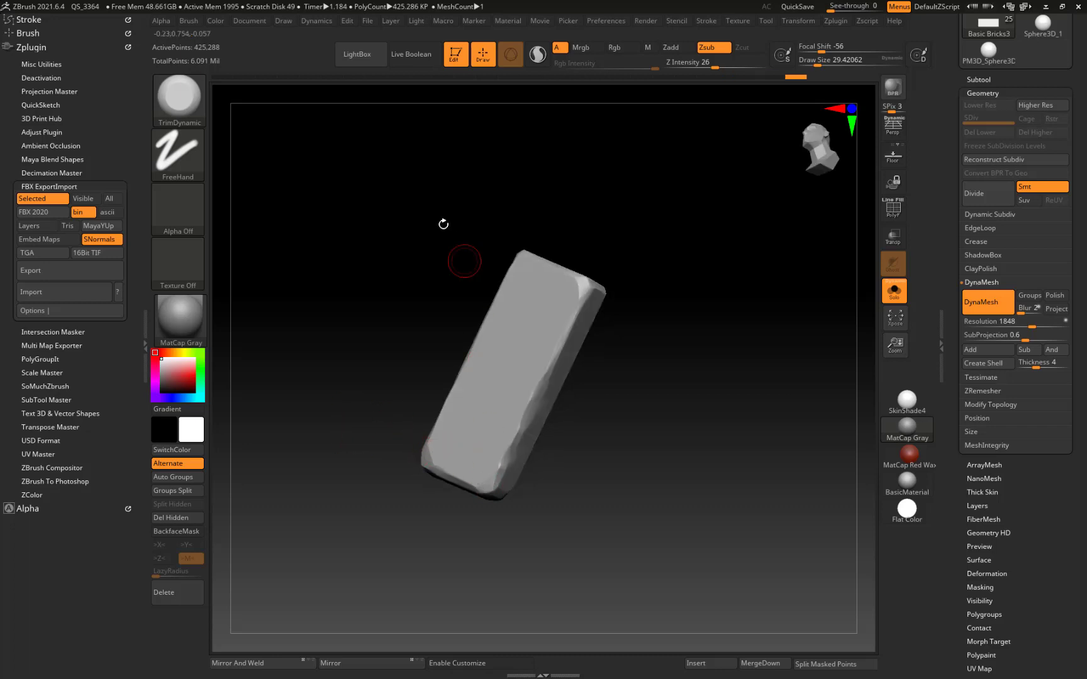
Step: Bevel and refine the upper front corner at the right end of the Basic Bricks3 block, and check the whole front face
{"action": "mouse_move", "coordinate": [444, 224]}
{"action": "left_mouse_down"}
{"action": "mouse_move", "coordinate": [514, 219]}
{"action": "mouse_move", "coordinate": [497, 205]}
{"action": "left_mouse_up"}
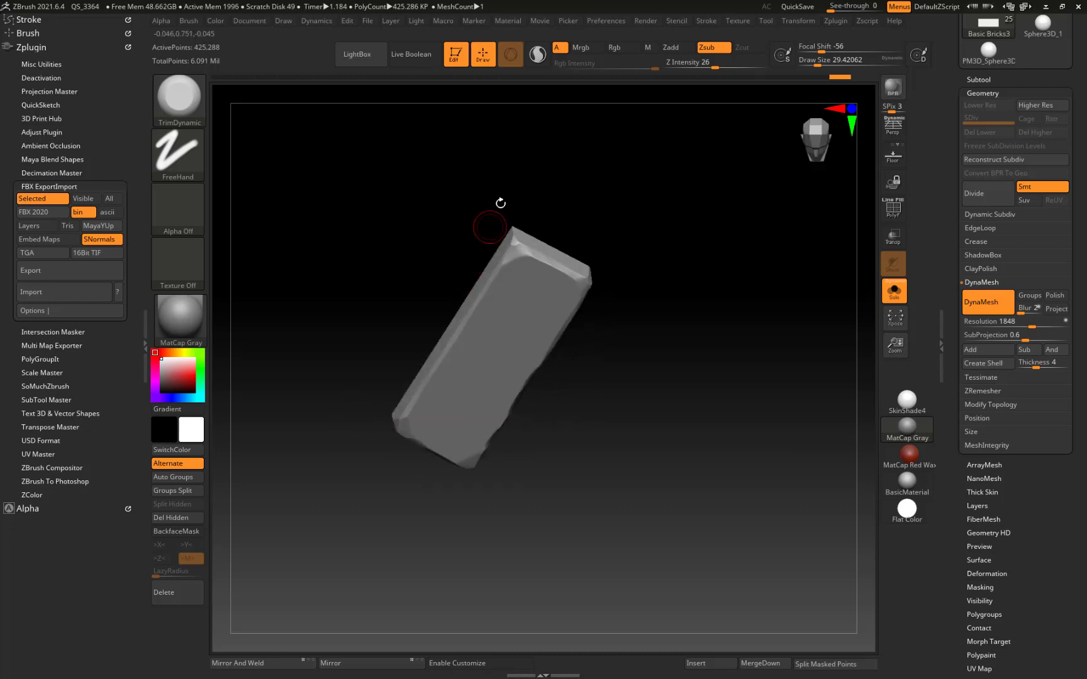
{"action": "left_click_drag", "start_coordinate": [514, 247], "coordinate": [513, 239]}
{"action": "left_click_drag", "start_coordinate": [450, 222], "coordinate": [475, 216]}
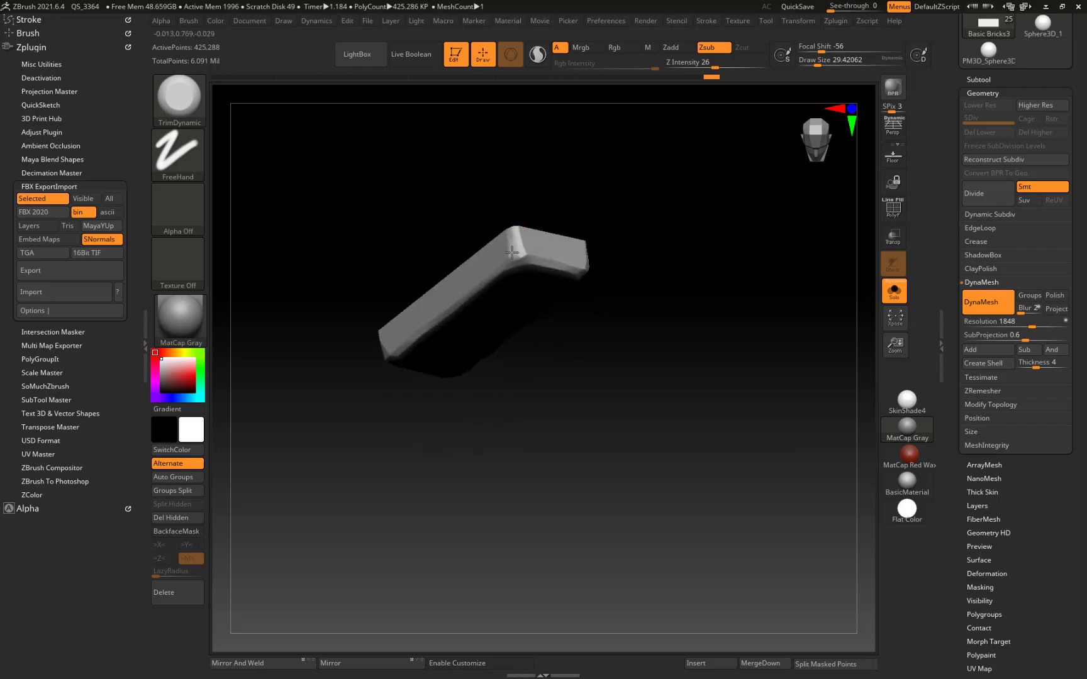
{"action": "left_click_drag", "start_coordinate": [512, 252], "coordinate": [523, 248]}
{"action": "left_click_drag", "start_coordinate": [412, 267], "coordinate": [403, 208]}
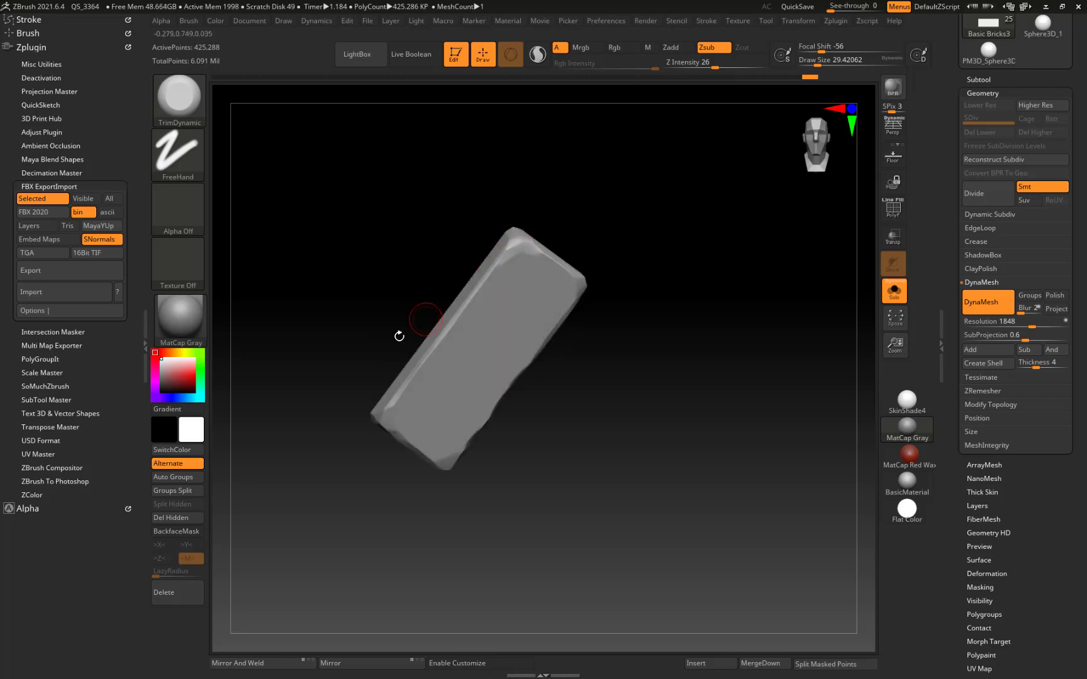
{"action": "left_click_drag", "start_coordinate": [399, 336], "coordinate": [436, 258]}
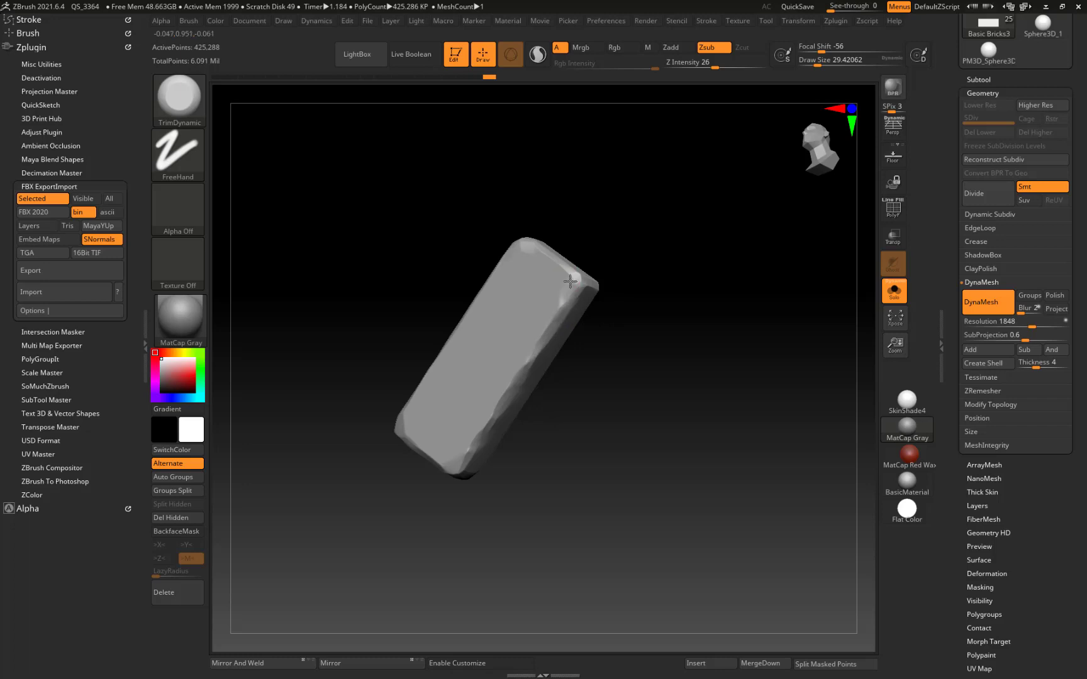
{"action": "mouse_move", "coordinate": [289, 428]}
{"action": "left_mouse_down", "text": "shift"}
{"action": "mouse_move", "coordinate": [280, 442]}
{"action": "mouse_move", "coordinate": [306, 359]}
{"action": "mouse_move", "coordinate": [283, 445]}
{"action": "left_mouse_up", "text": "shift"}
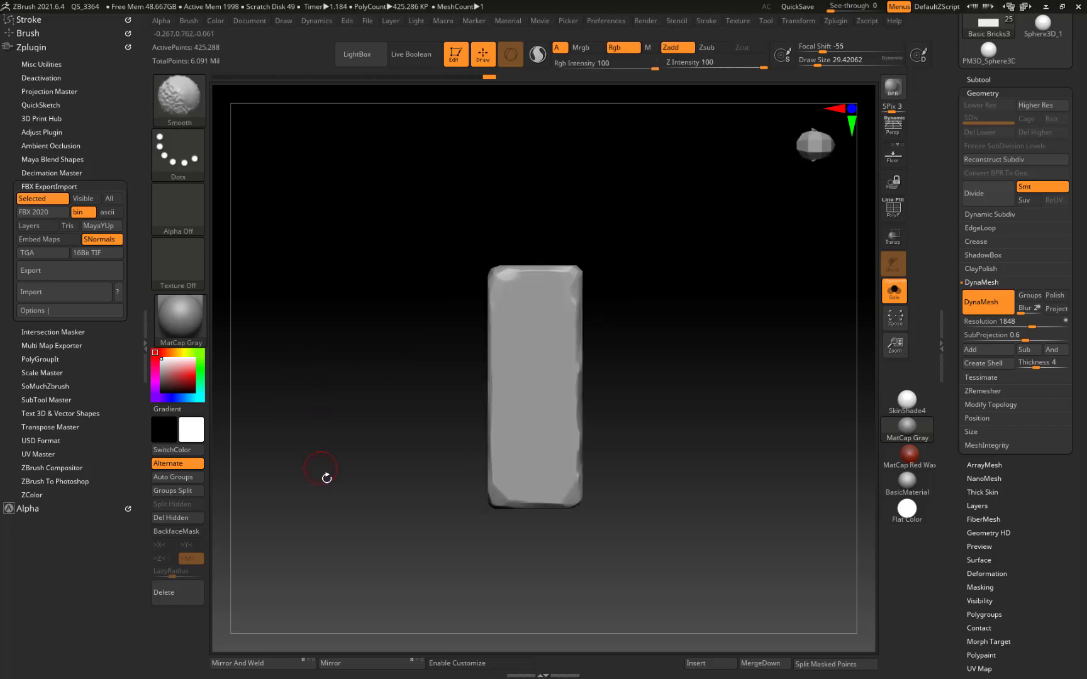
{"action": "left_click_drag", "start_coordinate": [326, 478], "coordinate": [397, 432]}
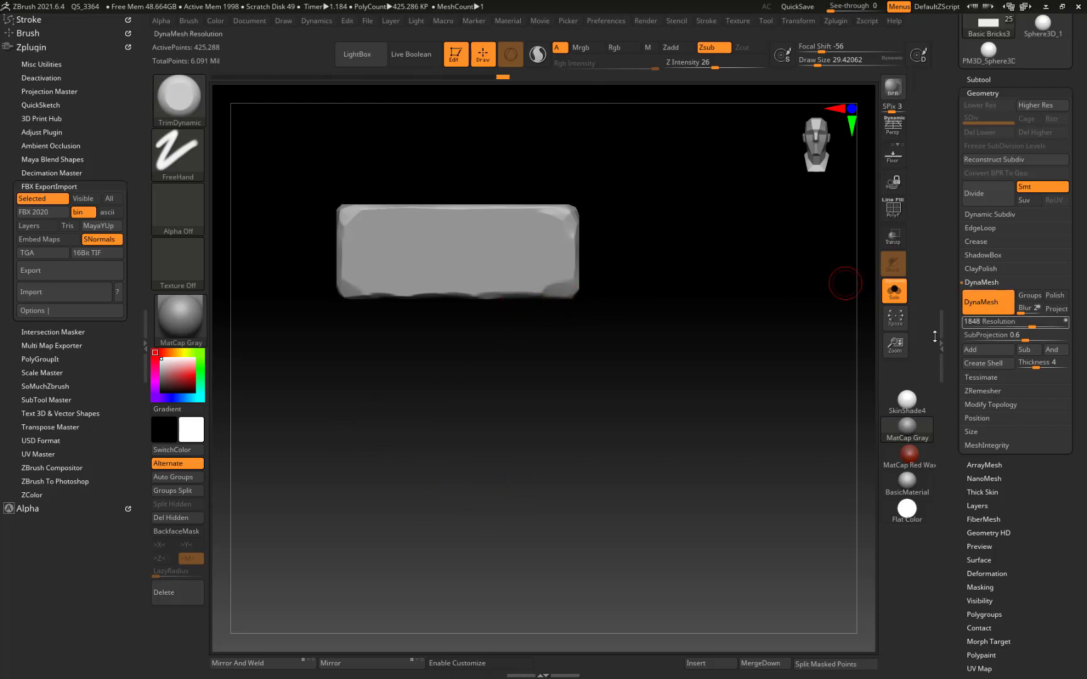
Step: Bring the rest of the wall back into view and duplicate the untouched Basic Bricks4 block
{"action": "key", "text": "Down"}
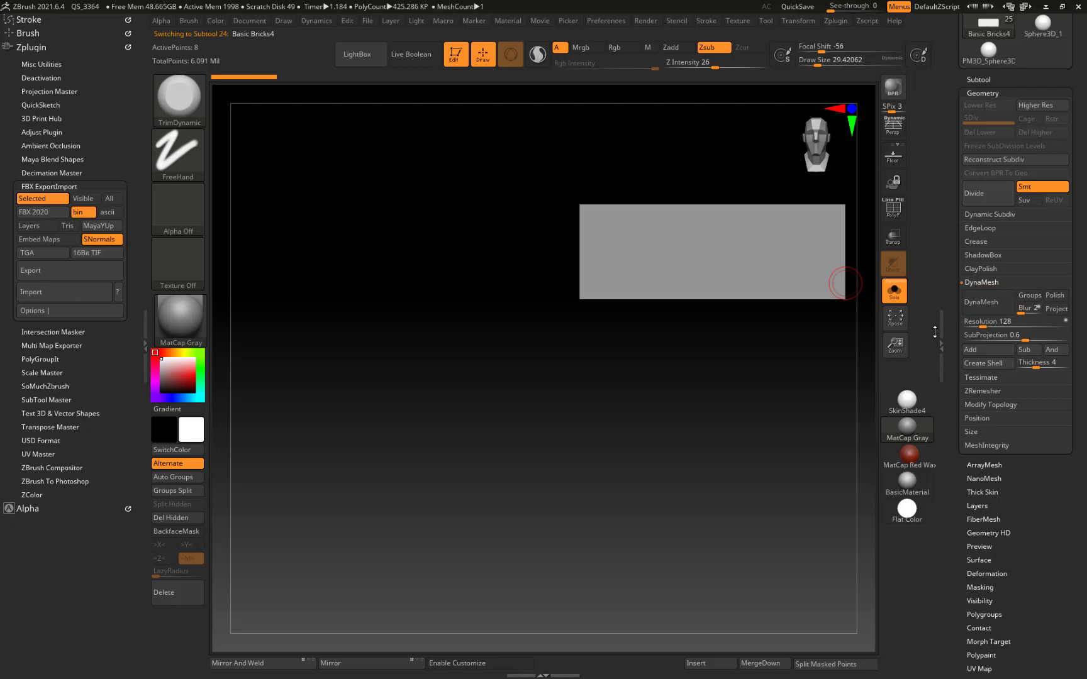
{"action": "left_click", "coordinate": [894, 290]}
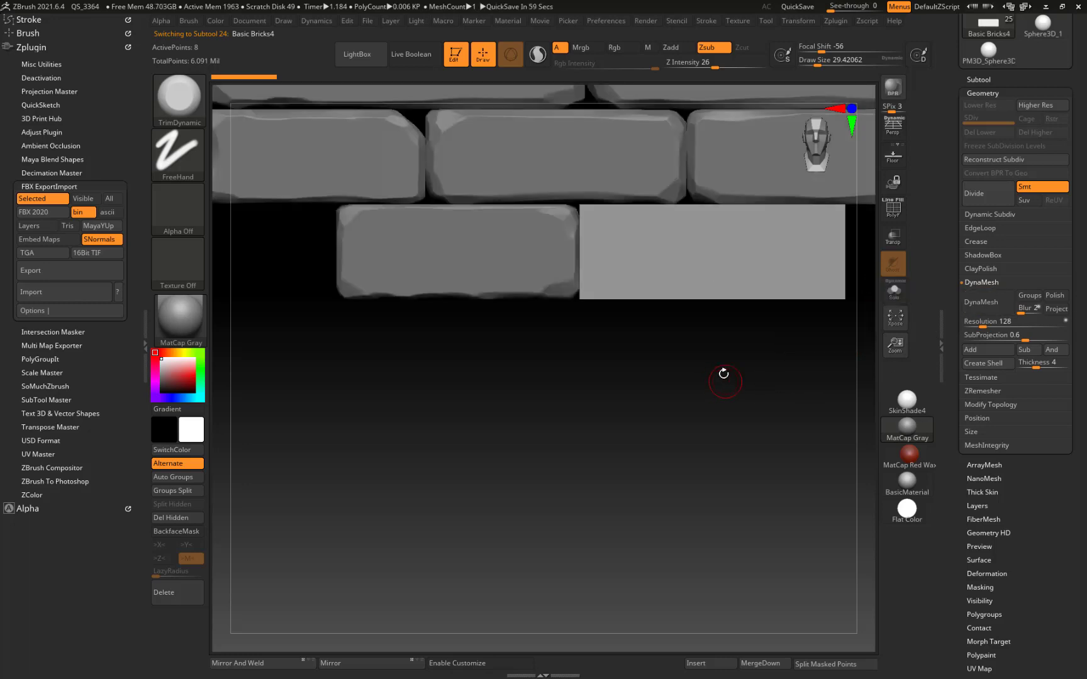
{"action": "left_click_drag", "start_coordinate": [724, 371], "coordinate": [666, 408], "text": "alt"}
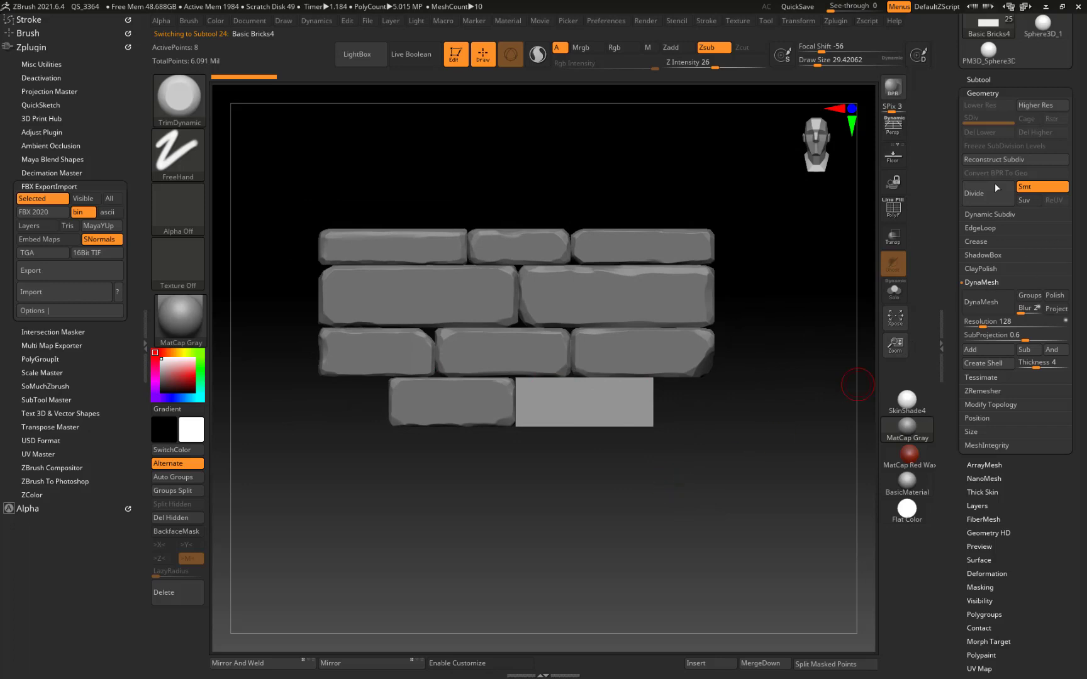
{"action": "left_click", "coordinate": [976, 79]}
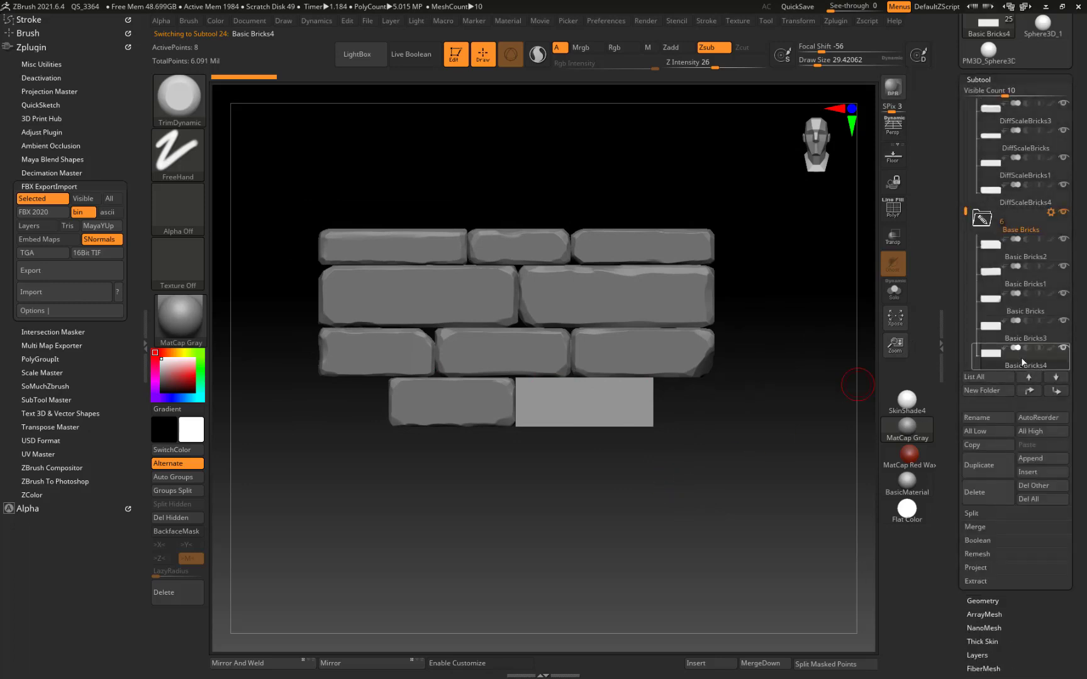
{"action": "mouse_move", "coordinate": [1021, 358]}
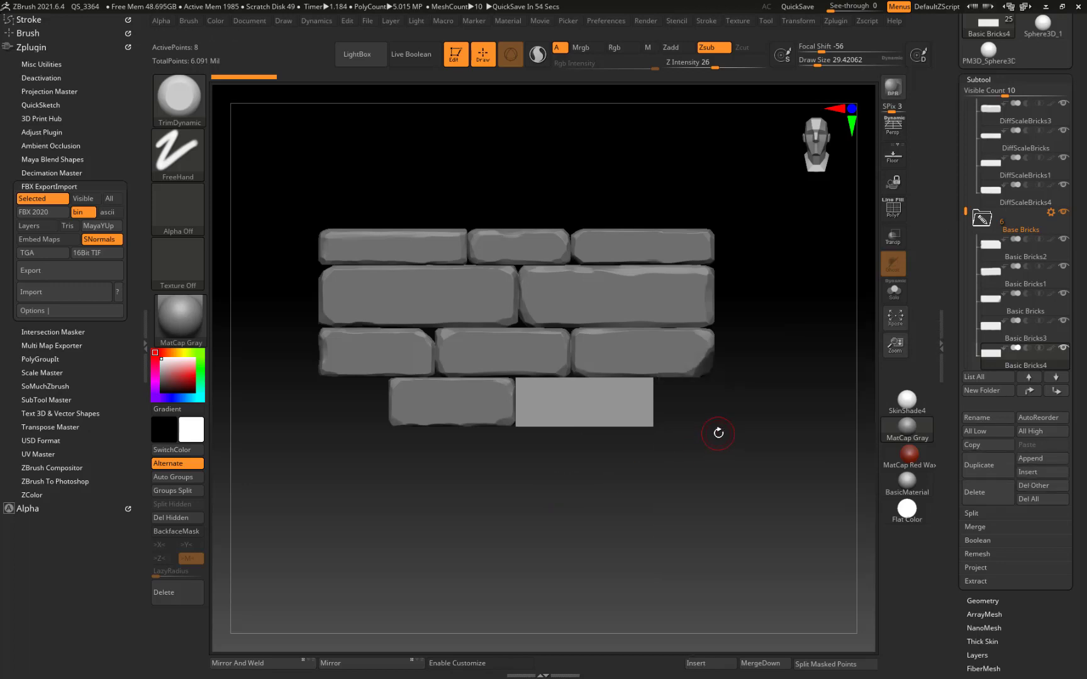
{"action": "key", "text": "ctrl+shift"}
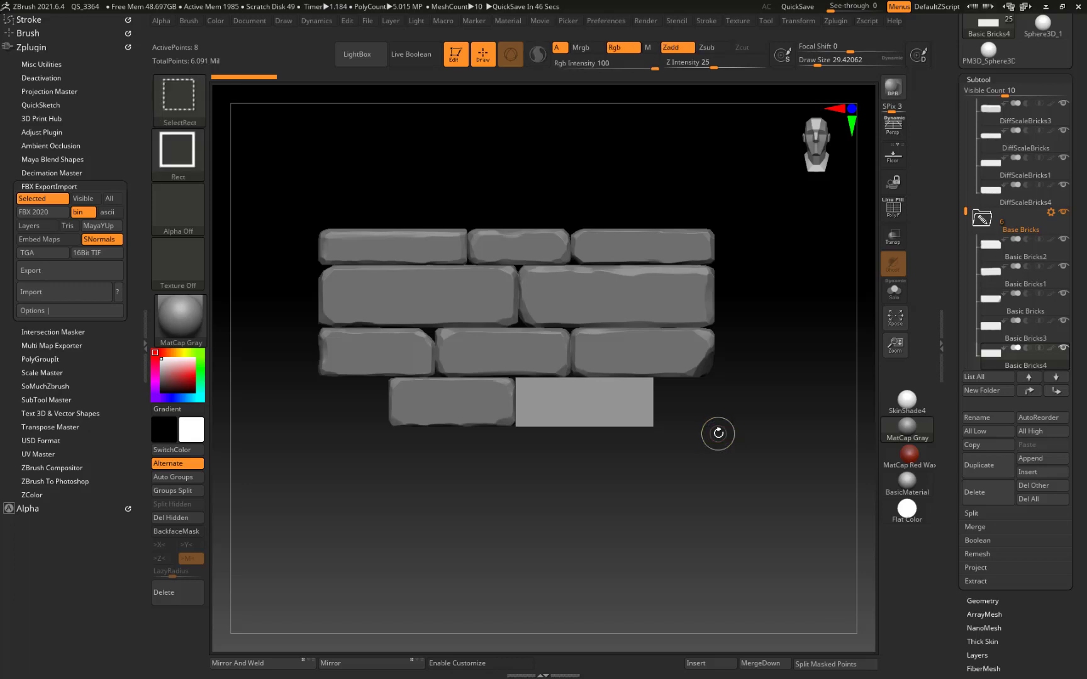
{"action": "key", "text": "ctrl+shift+d"}
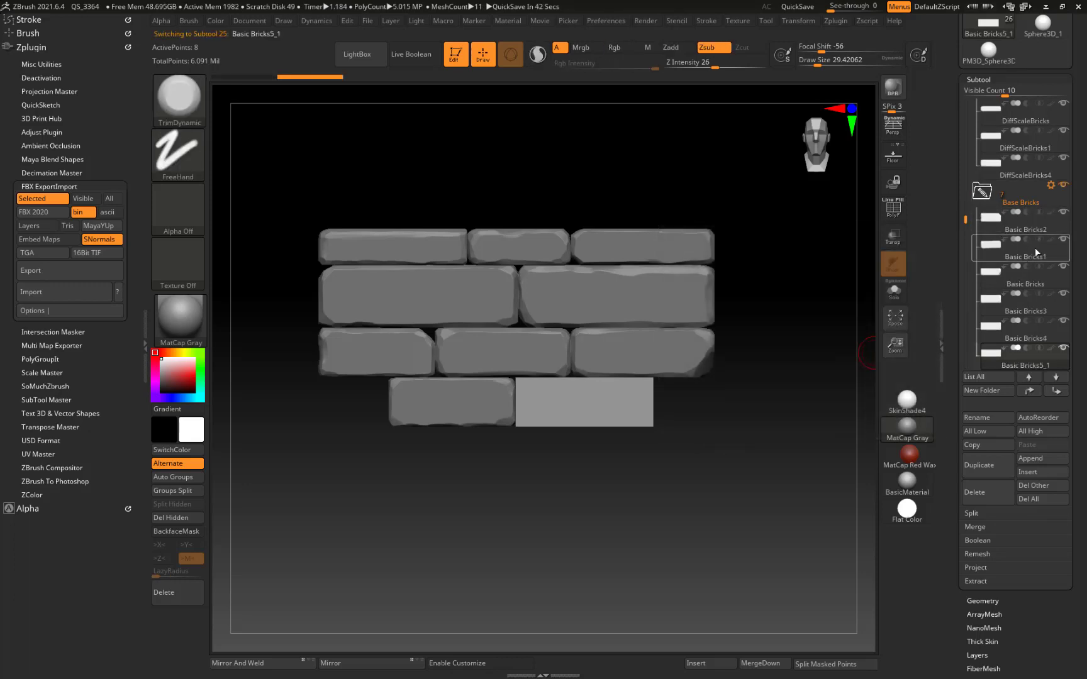
Step: Hide the original Basic Bricks4 block and move it one block length to the right of its duplicate
{"action": "left_click", "coordinate": [1046, 228]}
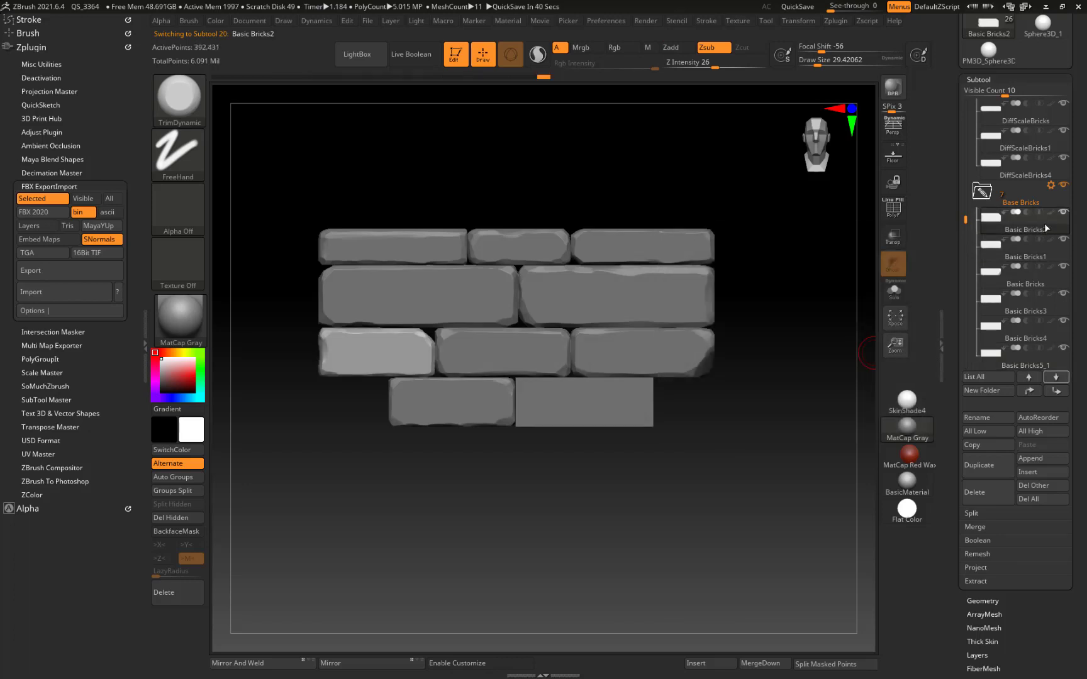
{"action": "left_click_drag", "start_coordinate": [966, 220], "coordinate": [967, 263]}
{"action": "left_click", "coordinate": [1039, 275]}
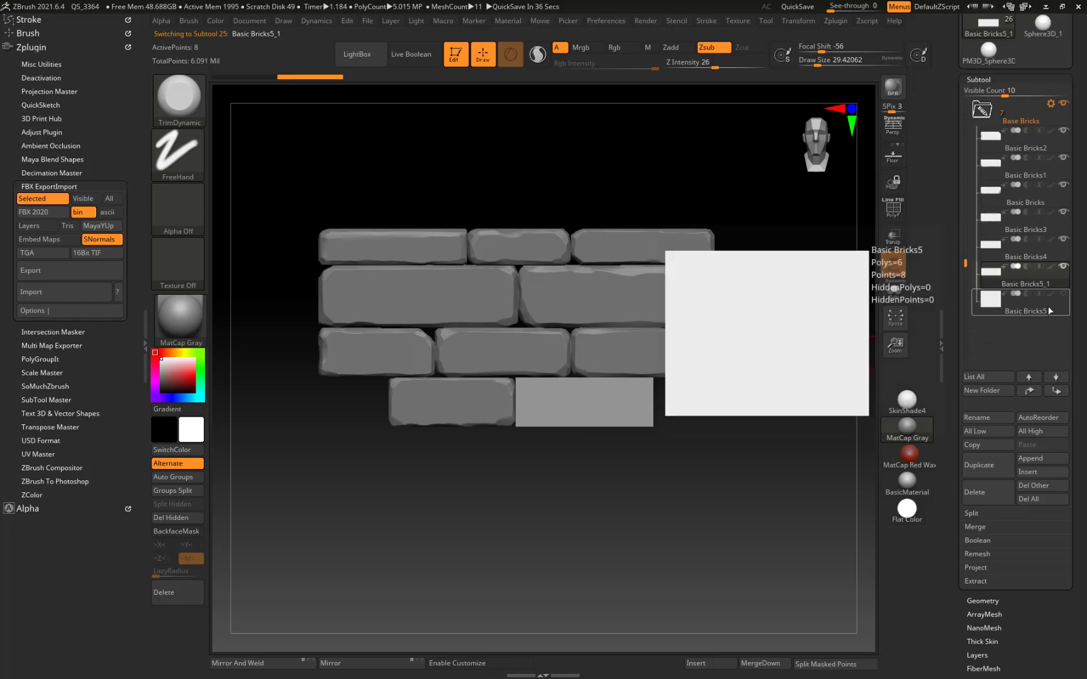
{"action": "left_click", "coordinate": [1040, 251]}
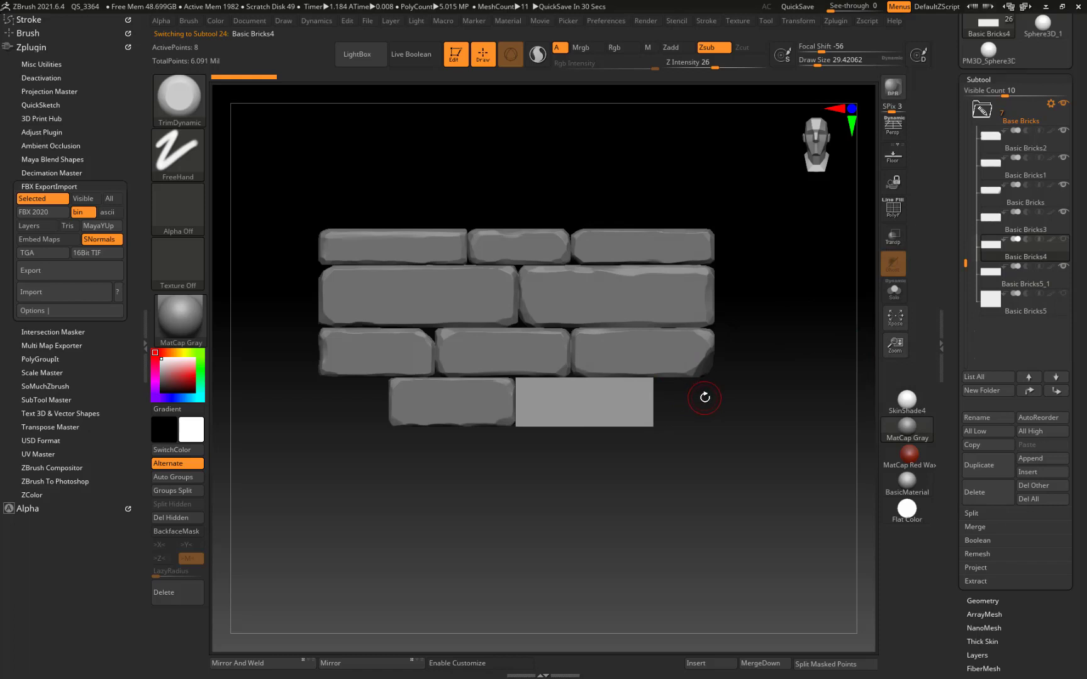
{"action": "key", "text": "w"}
{"action": "left_click_drag", "start_coordinate": [459, 232], "coordinate": [587, 242]}
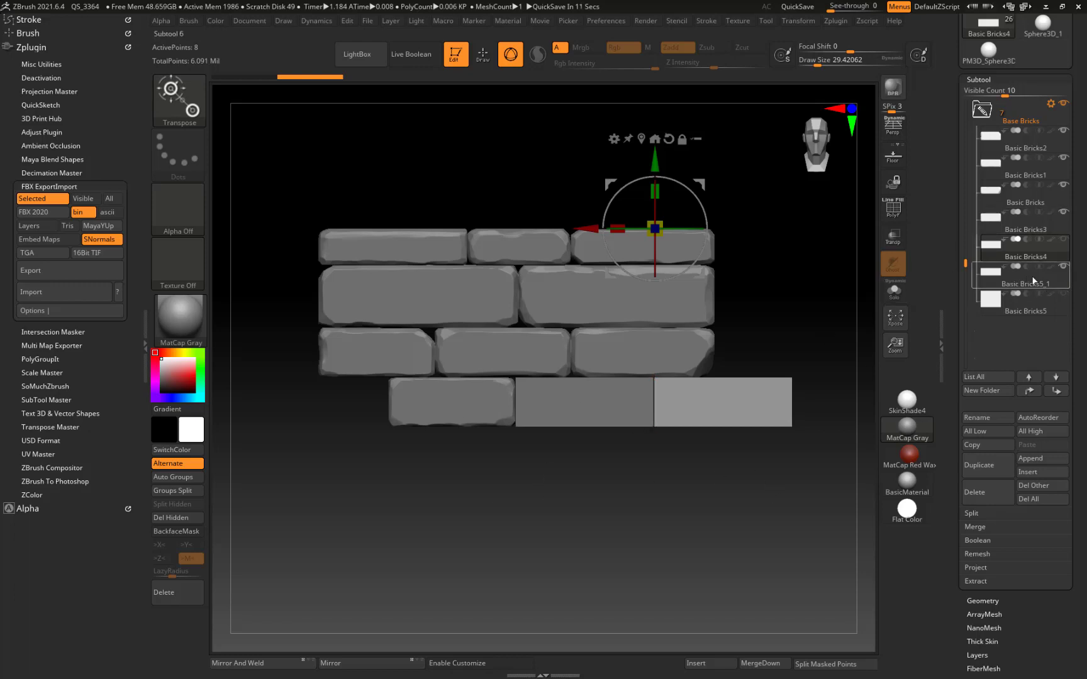
{"action": "left_click", "coordinate": [1034, 216]}
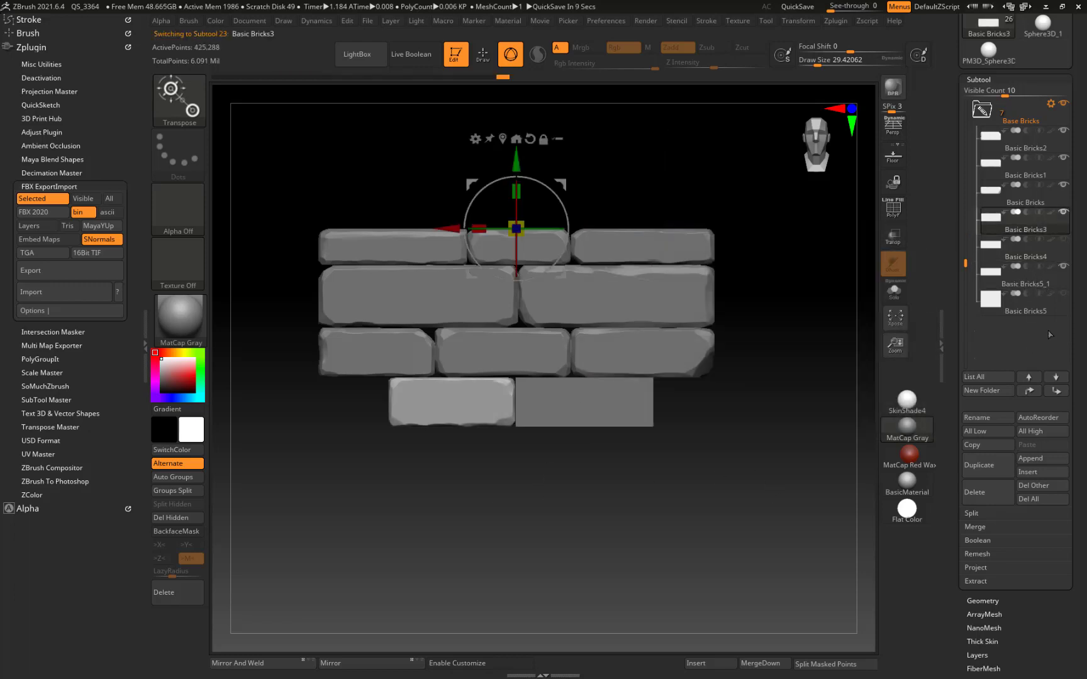
Step: Isolate the duplicated block, Basic Bricks5_1, and remesh it with DynaMesh at a resolution of 1848
{"action": "left_click", "coordinate": [1035, 280]}
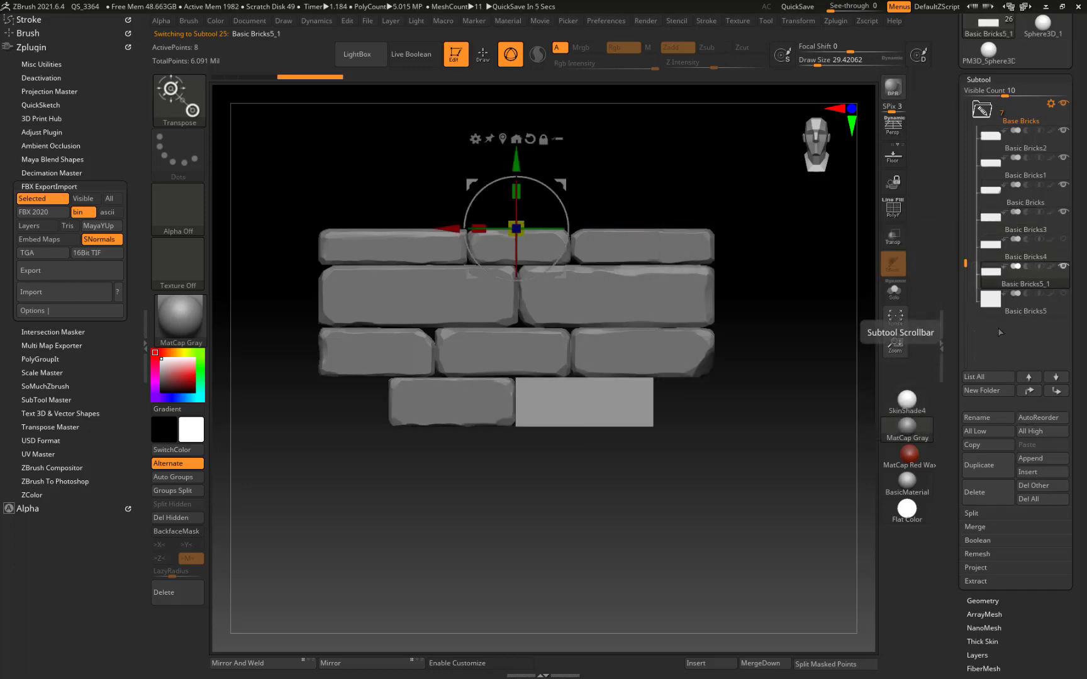
{"action": "left_click", "coordinate": [894, 291]}
{"action": "left_click_drag", "start_coordinate": [719, 444], "coordinate": [710, 481]}
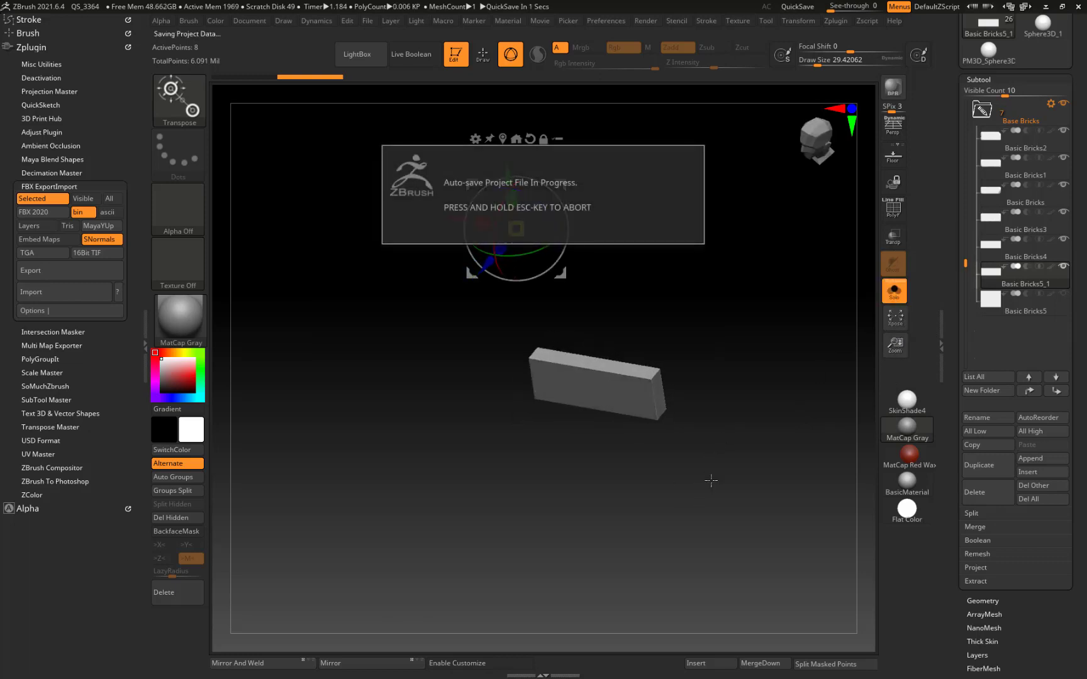
{"action": "left_click_drag", "start_coordinate": [415, 323], "coordinate": [437, 354], "text": "alt"}
{"action": "key", "text": "q"}
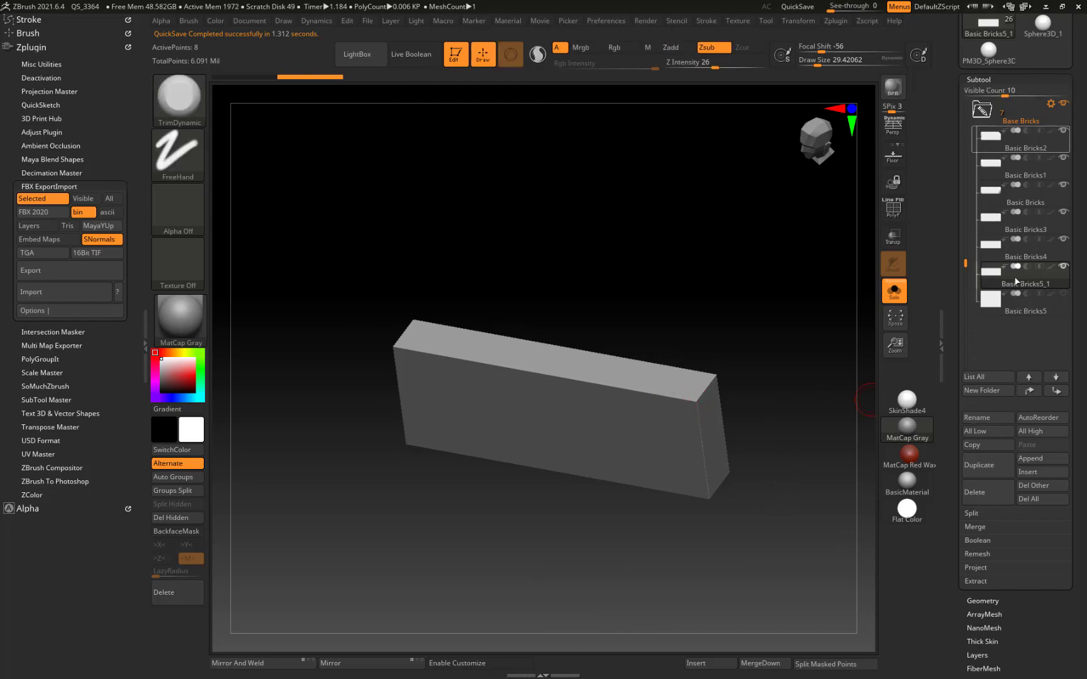
{"action": "left_click", "coordinate": [985, 81]}
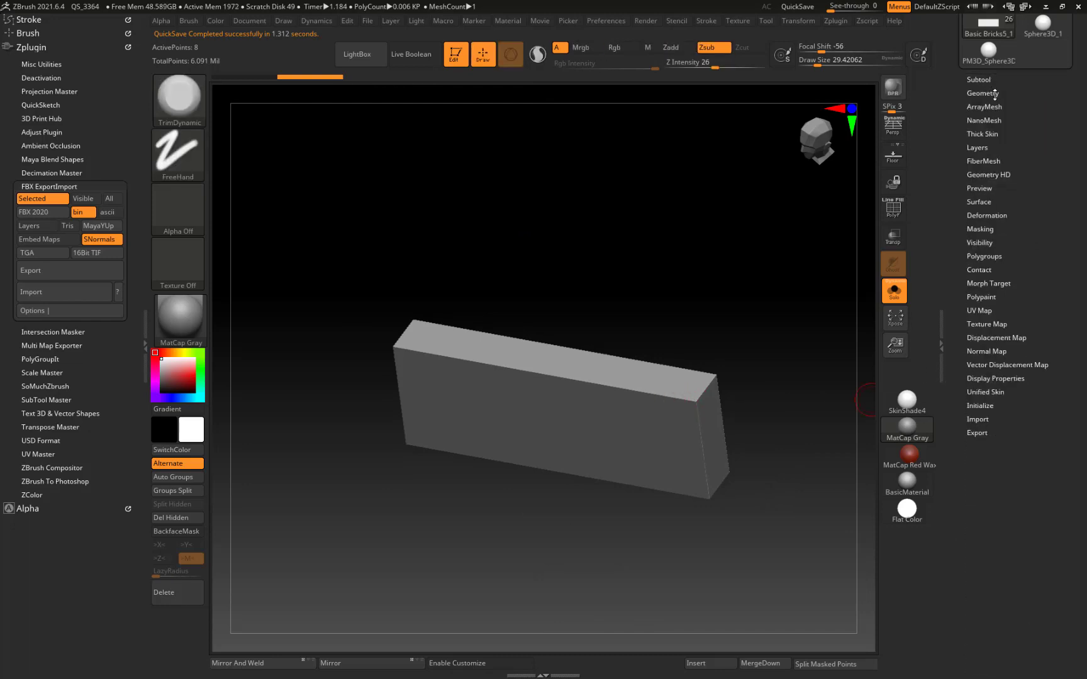
{"action": "left_click", "coordinate": [984, 93]}
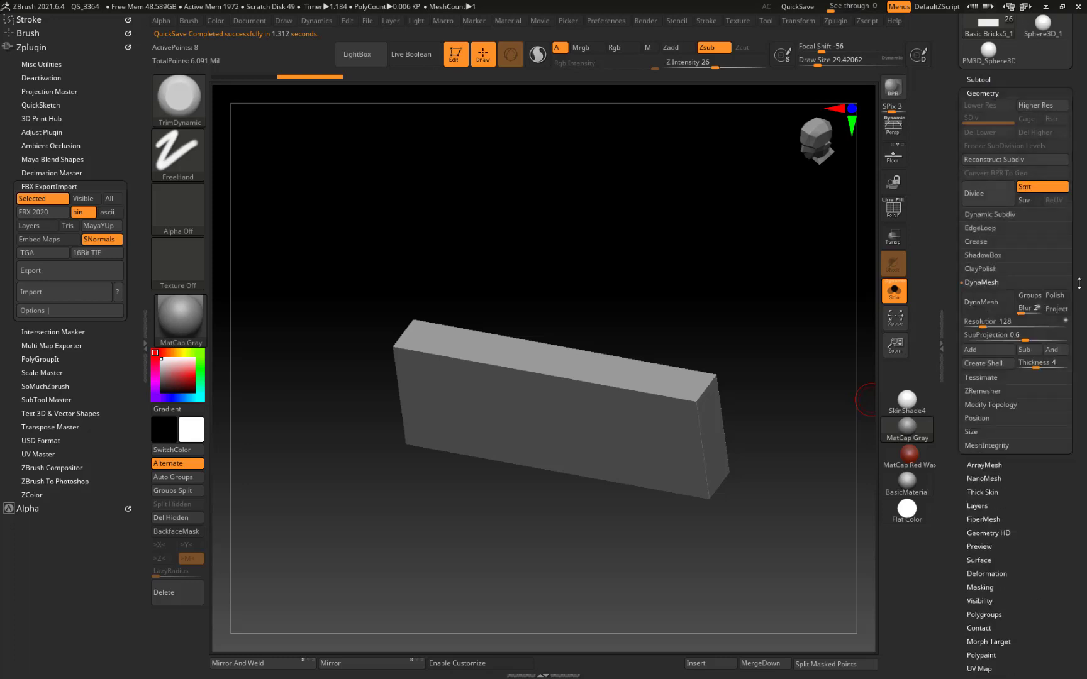
{"action": "left_click", "coordinate": [1000, 321]}
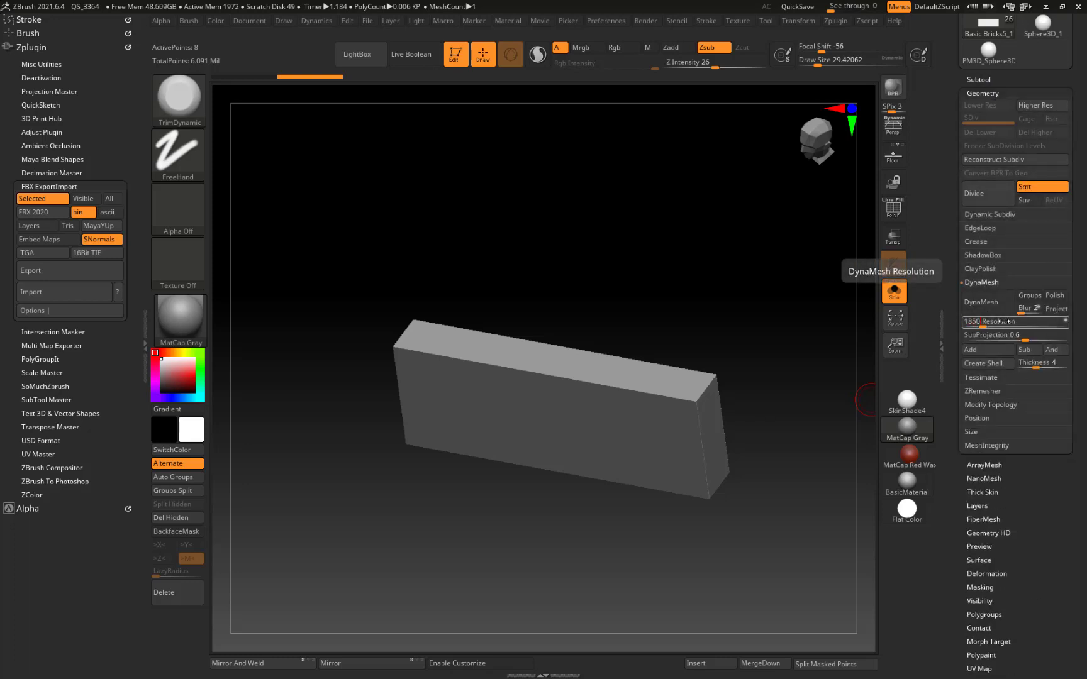
{"action": "type", "text": "1848"}
{"action": "key", "text": "Return"}
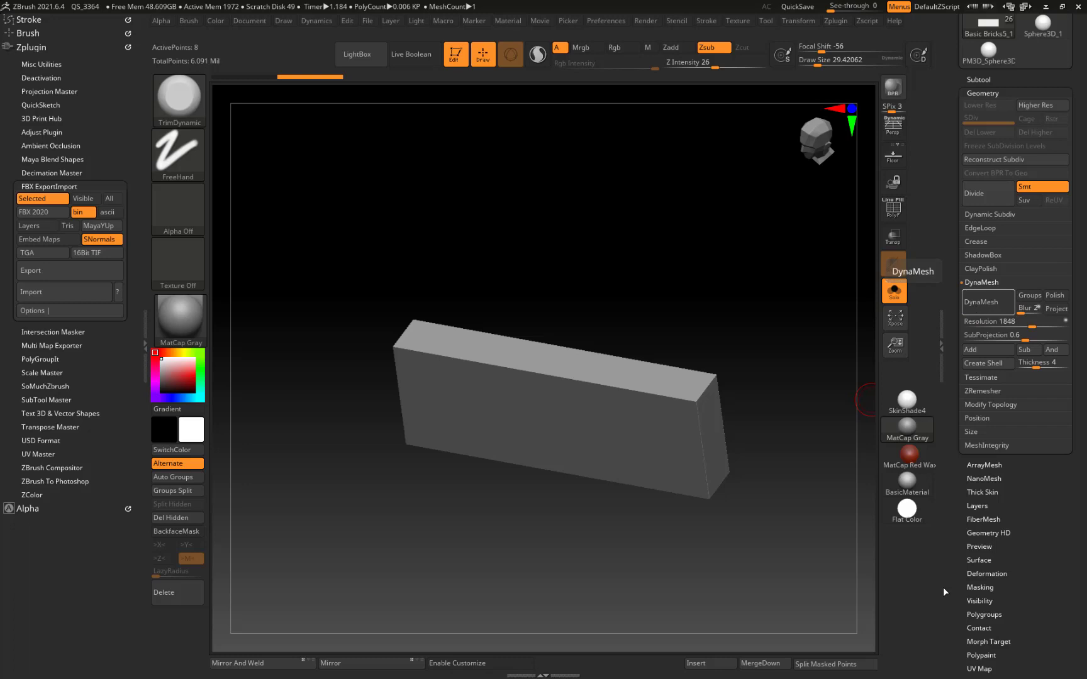
Step: Bevel the upper front edge of the Basic Bricks5_1 block along its full length with TrimDynamic, refreshing the DynaMesh partway
{"action": "left_click_drag", "start_coordinate": [807, 478], "coordinate": [807, 467]}
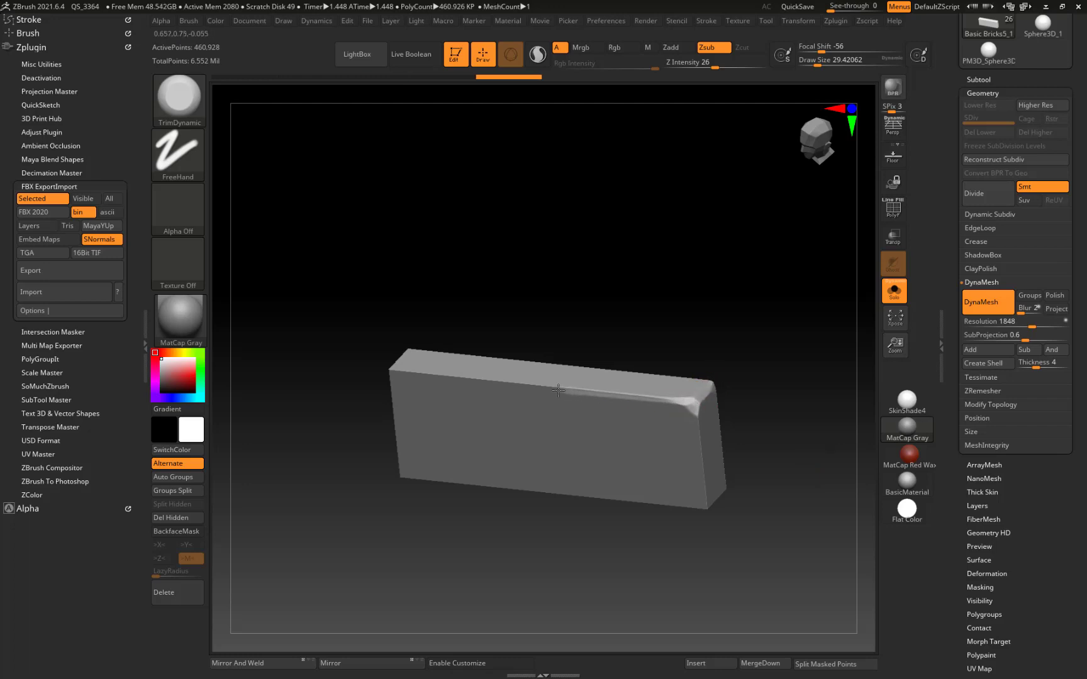
{"action": "left_click_drag", "start_coordinate": [559, 391], "coordinate": [549, 389]}
{"action": "left_click_drag", "start_coordinate": [293, 477], "coordinate": [278, 436], "text": "ctrl"}
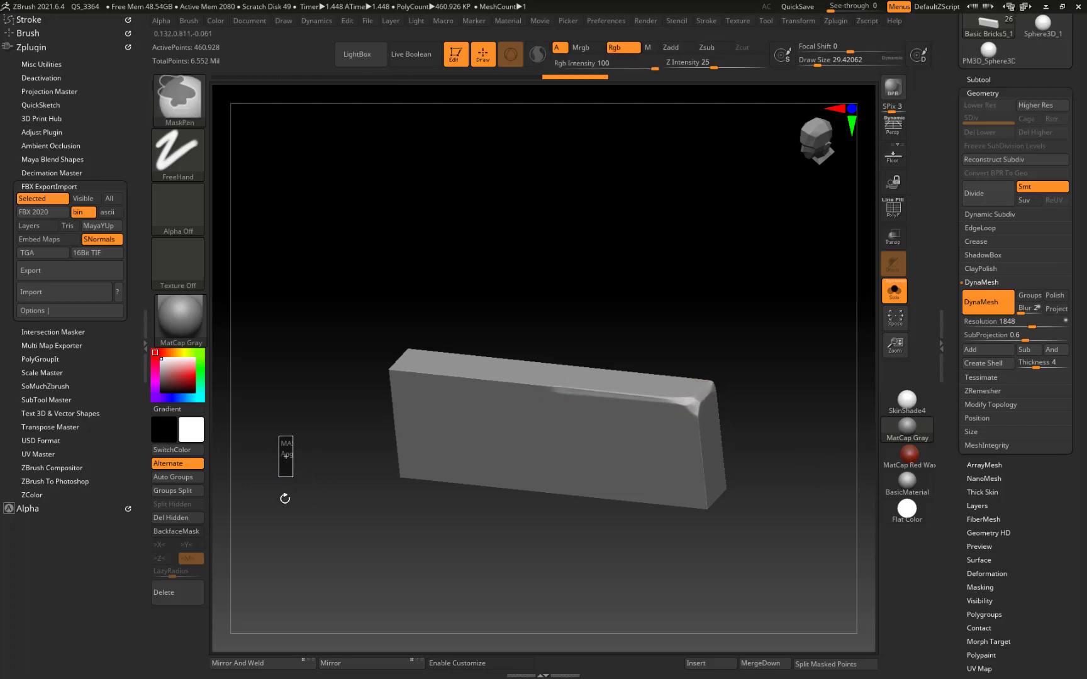
{"action": "mouse_move", "coordinate": [286, 495]}
{"action": "left_mouse_down"}
{"action": "mouse_move", "coordinate": [310, 478]}
{"action": "mouse_move", "coordinate": [332, 405]}
{"action": "left_mouse_up"}
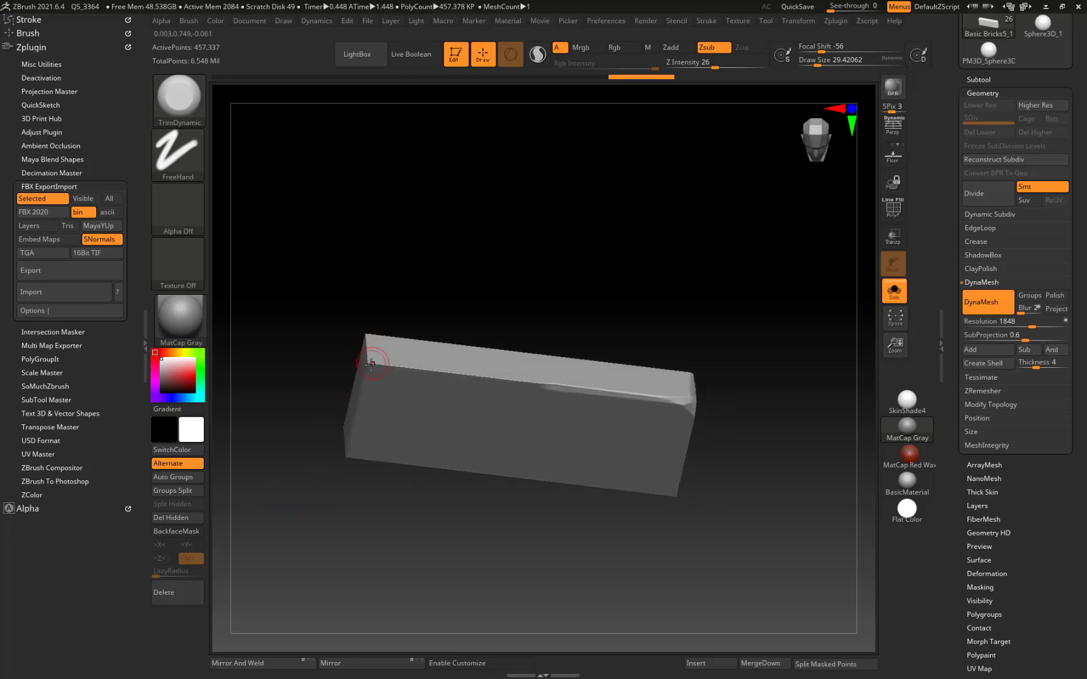
{"action": "left_click_drag", "start_coordinate": [369, 361], "coordinate": [372, 367]}
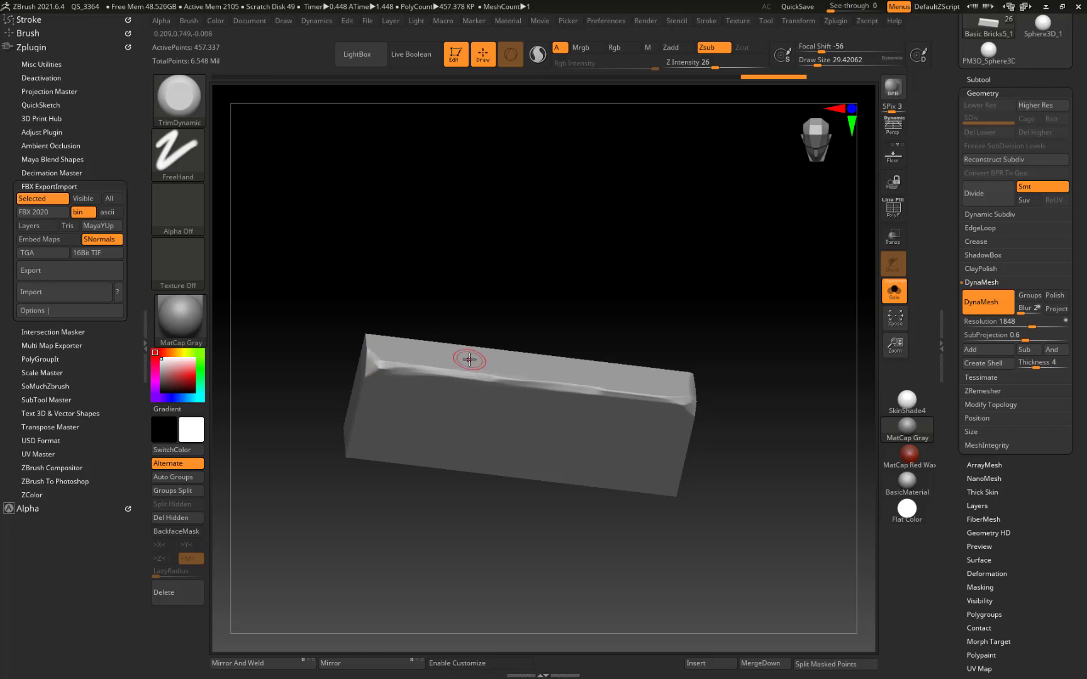
{"action": "left_click_drag", "start_coordinate": [406, 368], "coordinate": [640, 385]}
Step: Enlarge the brush to a draw size of about 53 and wear down the block's upper front edge and its right-end front edge
{"action": "left_click_drag", "start_coordinate": [309, 317], "coordinate": [271, 302]}
{"action": "mouse_move", "coordinate": [469, 280]}
{"action": "left_mouse_down"}
{"action": "mouse_move", "coordinate": [444, 270]}
{"action": "mouse_move", "coordinate": [478, 307]}
{"action": "left_mouse_up"}
{"action": "left_click_drag", "start_coordinate": [616, 355], "coordinate": [627, 356]}
{"action": "mouse_move", "coordinate": [555, 296]}
{"action": "left_mouse_down"}
{"action": "mouse_move", "coordinate": [563, 359]}
{"action": "mouse_move", "coordinate": [593, 363]}
{"action": "mouse_move", "coordinate": [625, 389]}
{"action": "mouse_move", "coordinate": [666, 448]}
{"action": "left_mouse_up"}
{"action": "mouse_move", "coordinate": [529, 340]}
{"action": "left_mouse_down"}
{"action": "mouse_move", "coordinate": [517, 323]}
{"action": "mouse_move", "coordinate": [553, 353]}
{"action": "mouse_move", "coordinate": [603, 360]}
{"action": "mouse_move", "coordinate": [578, 362]}
{"action": "left_mouse_up"}
{"action": "mouse_move", "coordinate": [513, 360]}
{"action": "left_mouse_down"}
{"action": "mouse_move", "coordinate": [539, 337]}
{"action": "mouse_move", "coordinate": [601, 347]}
{"action": "left_mouse_up"}
{"action": "left_click_drag", "start_coordinate": [582, 302], "coordinate": [556, 250]}
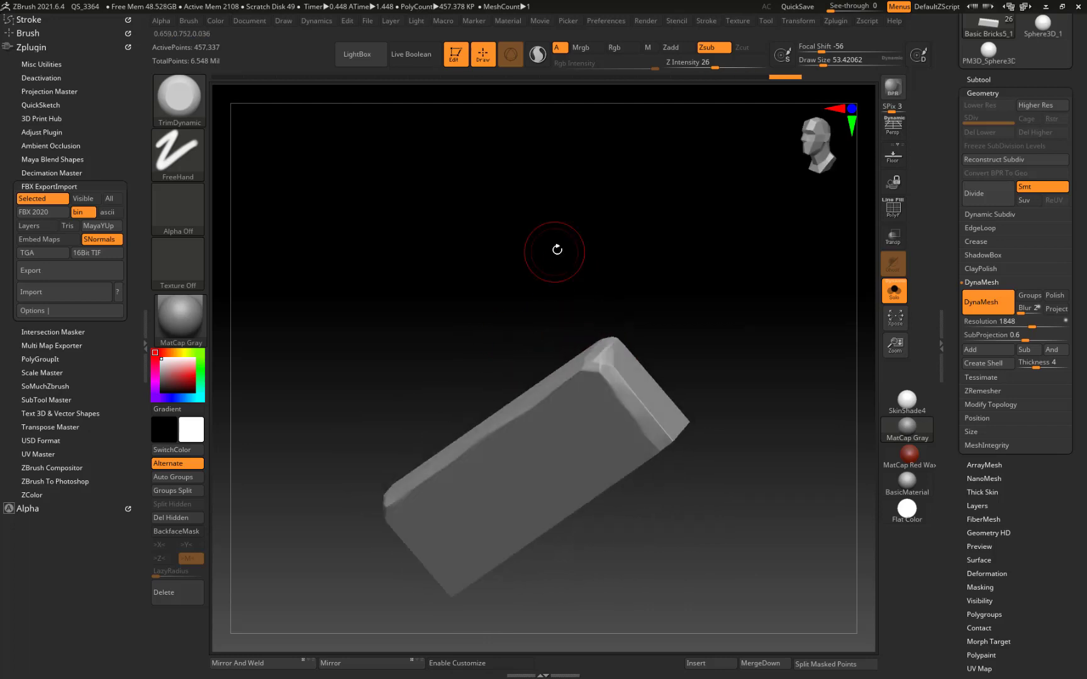
Step: Chip the upper front corner and flatten the vertical front edge at the right end of the block
{"action": "left_click_drag", "start_coordinate": [590, 353], "coordinate": [609, 347]}
{"action": "left_click_drag", "start_coordinate": [608, 272], "coordinate": [599, 228]}
{"action": "left_click_drag", "start_coordinate": [611, 366], "coordinate": [642, 410]}
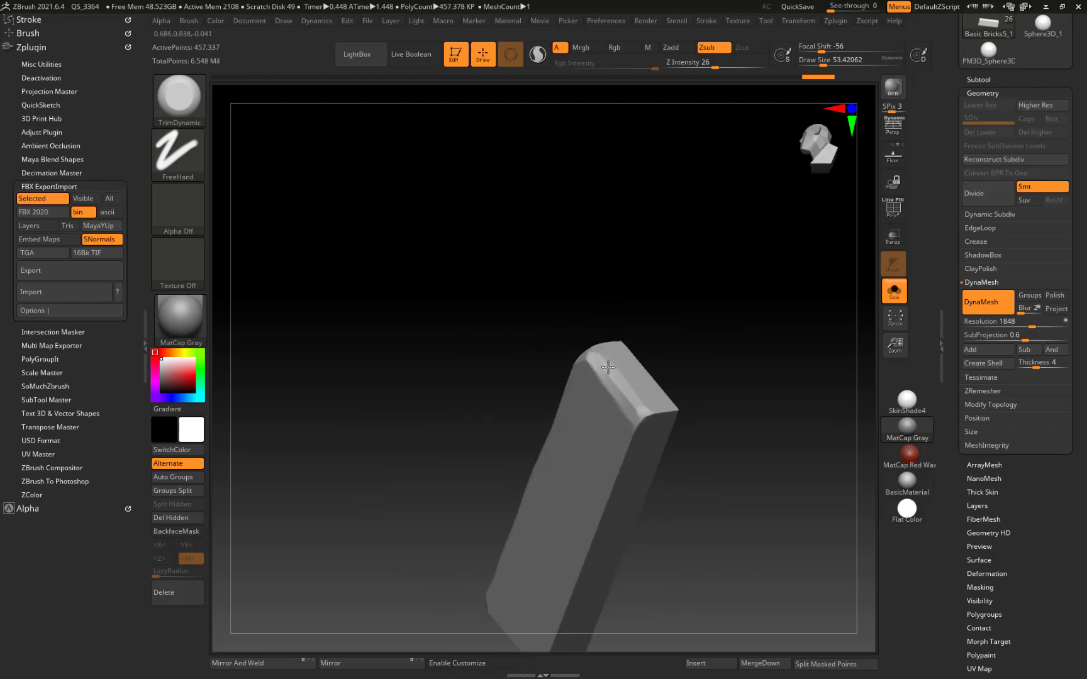
{"action": "left_click_drag", "start_coordinate": [611, 372], "coordinate": [666, 404]}
{"action": "mouse_move", "coordinate": [396, 354]}
{"action": "left_mouse_down"}
{"action": "mouse_move", "coordinate": [389, 364]}
{"action": "mouse_move", "coordinate": [415, 350]}
{"action": "left_mouse_up"}
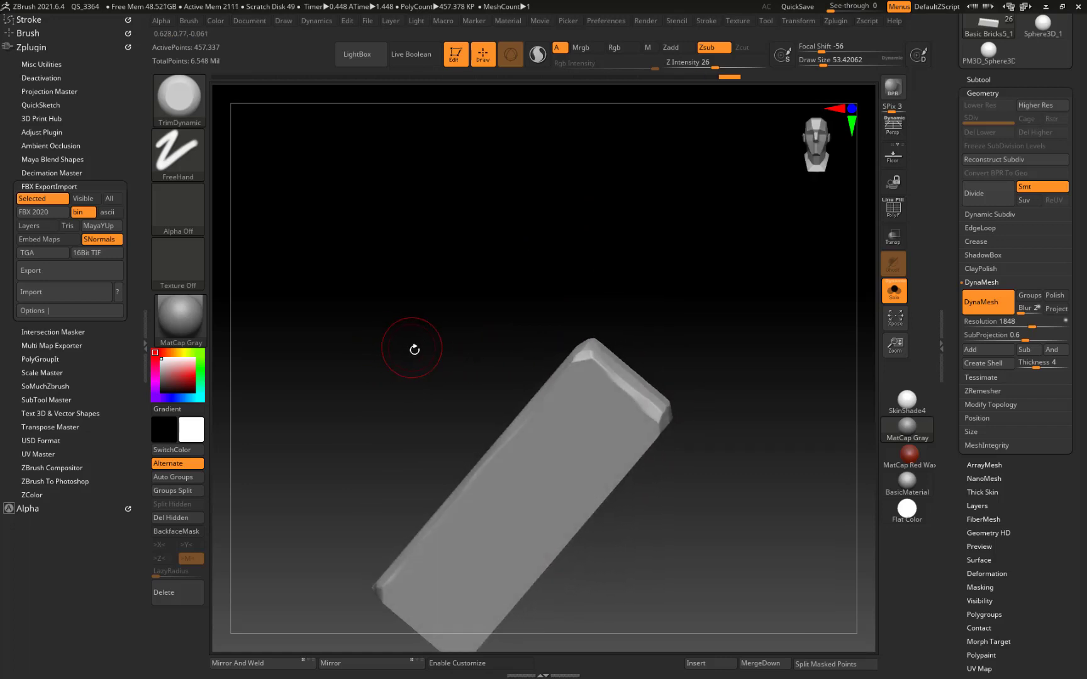
Step: Bevel the lower front edge of the block unevenly along its length and cut into its lower left corner
{"action": "left_click_drag", "start_coordinate": [379, 398], "coordinate": [592, 257]}
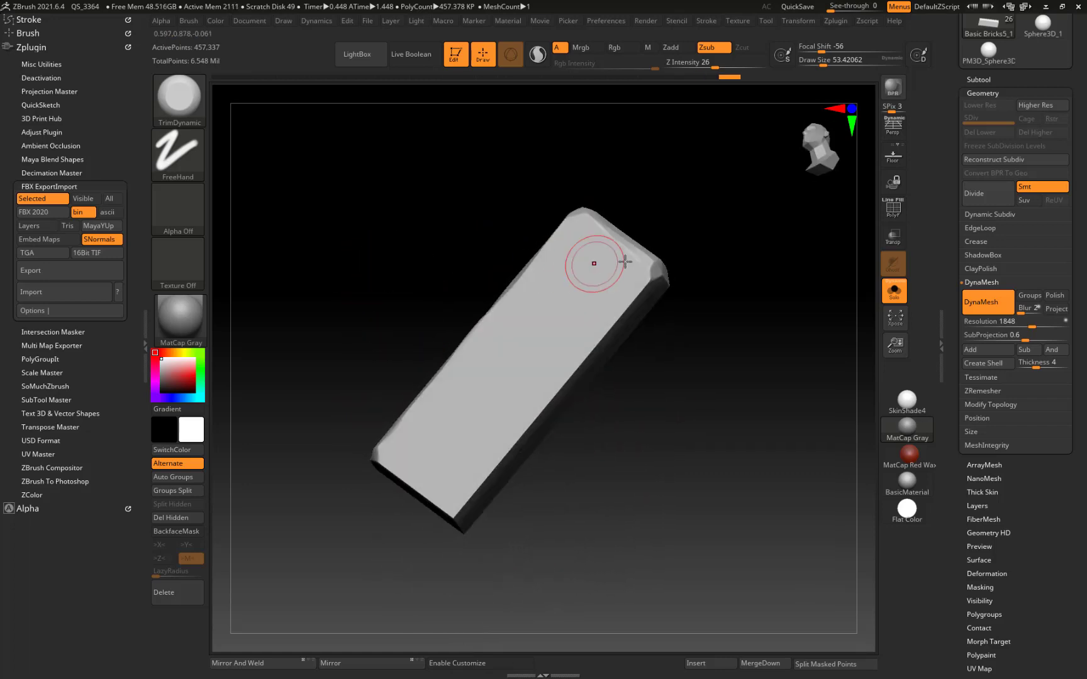
{"action": "left_click_drag", "start_coordinate": [621, 313], "coordinate": [475, 489]}
{"action": "left_click_drag", "start_coordinate": [588, 347], "coordinate": [464, 505]}
{"action": "left_click_drag", "start_coordinate": [356, 389], "coordinate": [341, 318]}
{"action": "left_click_drag", "start_coordinate": [479, 482], "coordinate": [453, 502]}
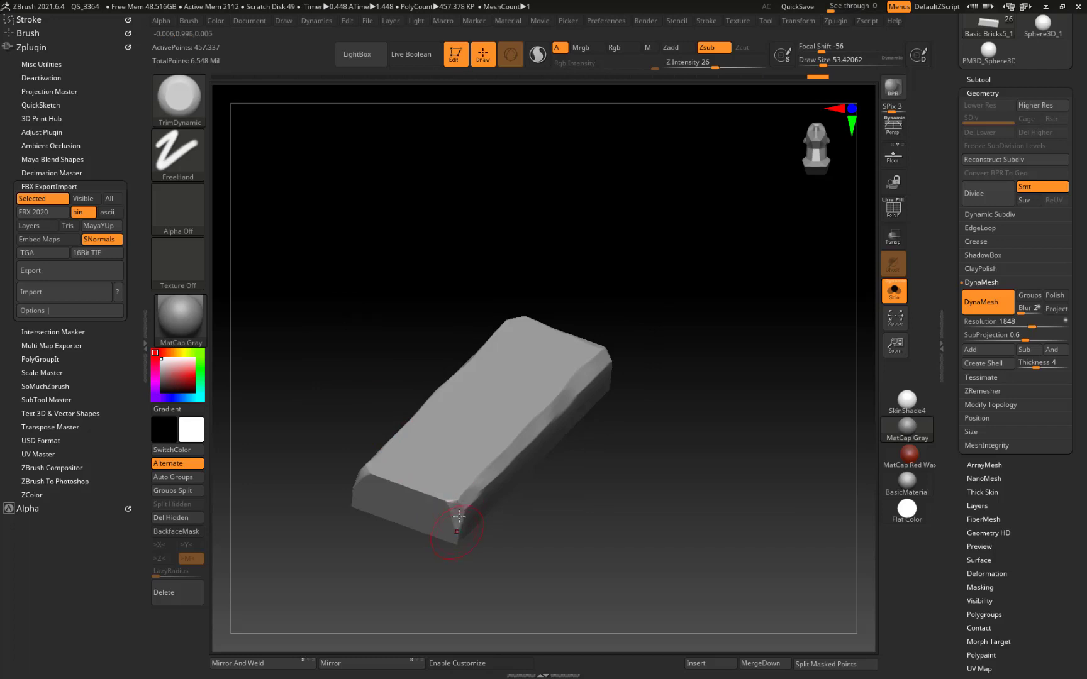
Step: Trim the vertical front edge at the left end of the block and soften the adjoining lower corner
{"action": "mouse_move", "coordinate": [323, 483]}
{"action": "left_mouse_down"}
{"action": "mouse_move", "coordinate": [385, 467]}
{"action": "mouse_move", "coordinate": [368, 472]}
{"action": "left_mouse_up"}
{"action": "left_click_drag", "start_coordinate": [439, 503], "coordinate": [366, 473]}
{"action": "mouse_move", "coordinate": [259, 458]}
{"action": "left_mouse_down"}
{"action": "mouse_move", "coordinate": [334, 449]}
{"action": "mouse_move", "coordinate": [362, 477]}
{"action": "mouse_move", "coordinate": [348, 483]}
{"action": "left_mouse_up"}
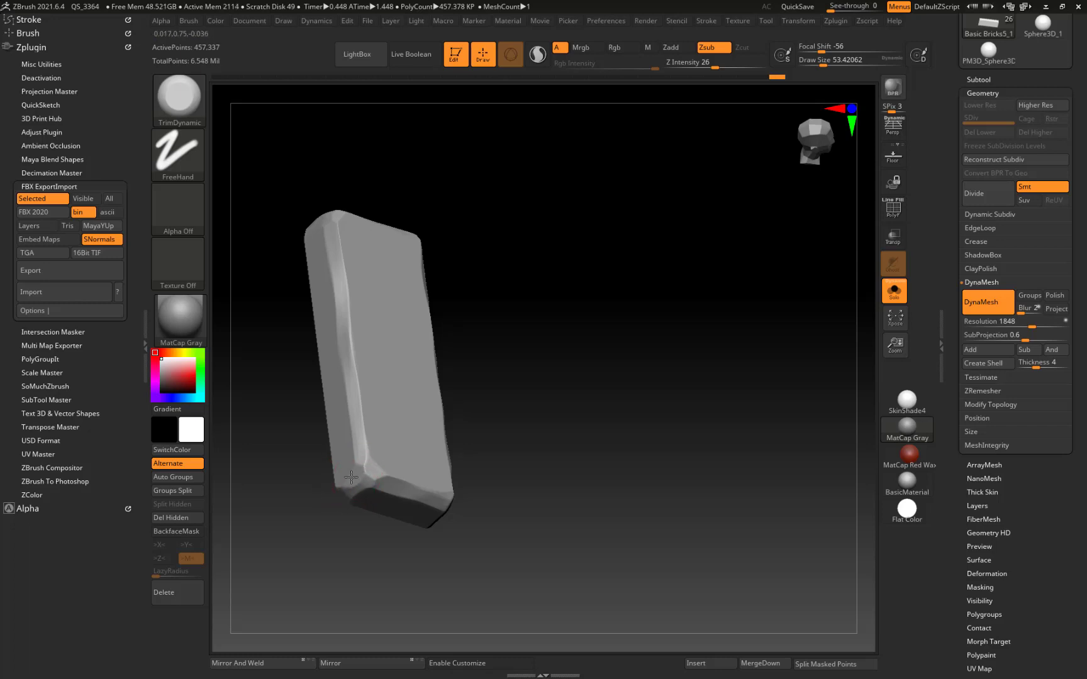
{"action": "left_click_drag", "start_coordinate": [279, 240], "coordinate": [417, 376]}
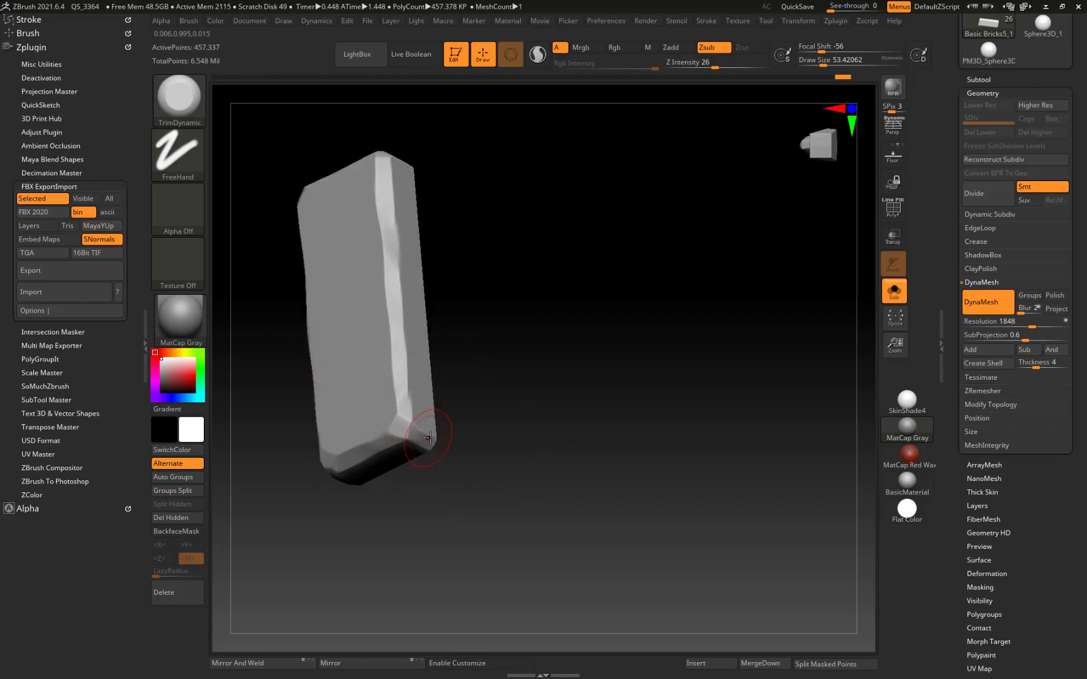
{"action": "left_click_drag", "start_coordinate": [415, 400], "coordinate": [418, 381]}
{"action": "mouse_move", "coordinate": [448, 259]}
{"action": "left_mouse_down"}
{"action": "mouse_move", "coordinate": [433, 215]}
{"action": "mouse_move", "coordinate": [304, 255]}
{"action": "mouse_move", "coordinate": [304, 238]}
{"action": "left_mouse_up"}
Step: Finish the edge trimming at the end of the block and bring the rest of the wall back to compare the result
{"action": "left_click_drag", "start_coordinate": [305, 238], "coordinate": [343, 439], "text": "alt"}
{"action": "left_click_drag", "start_coordinate": [286, 399], "coordinate": [303, 406]}
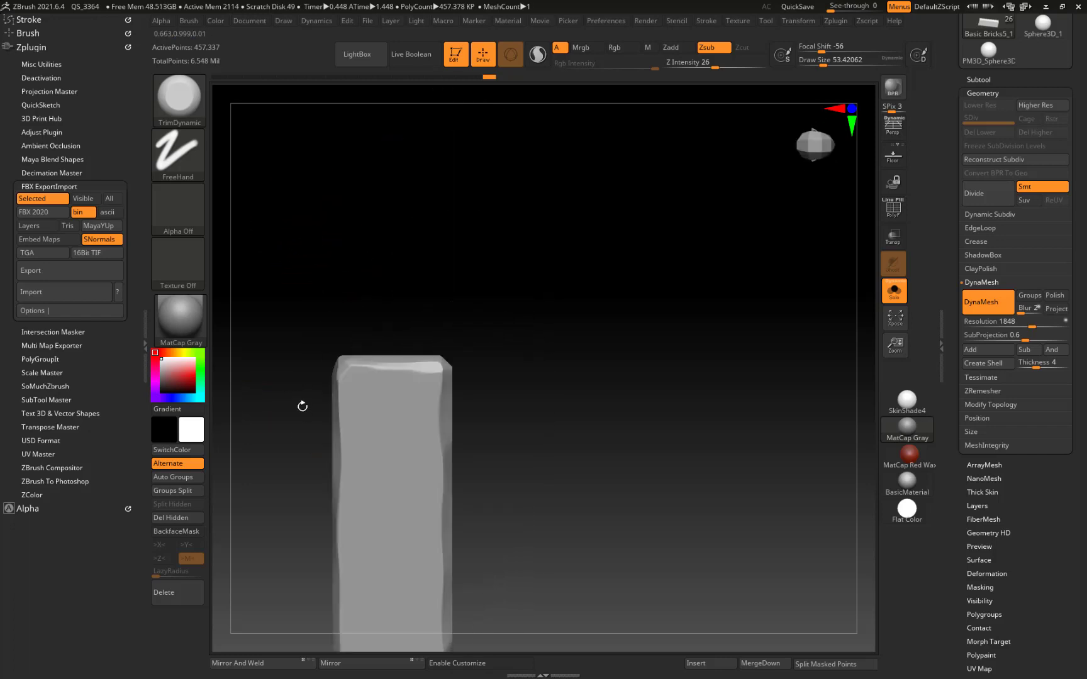
{"action": "left_click_drag", "start_coordinate": [277, 455], "coordinate": [334, 296]}
{"action": "left_click_drag", "start_coordinate": [338, 305], "coordinate": [430, 313]}
{"action": "left_click_drag", "start_coordinate": [411, 376], "coordinate": [351, 156], "text": "alt"}
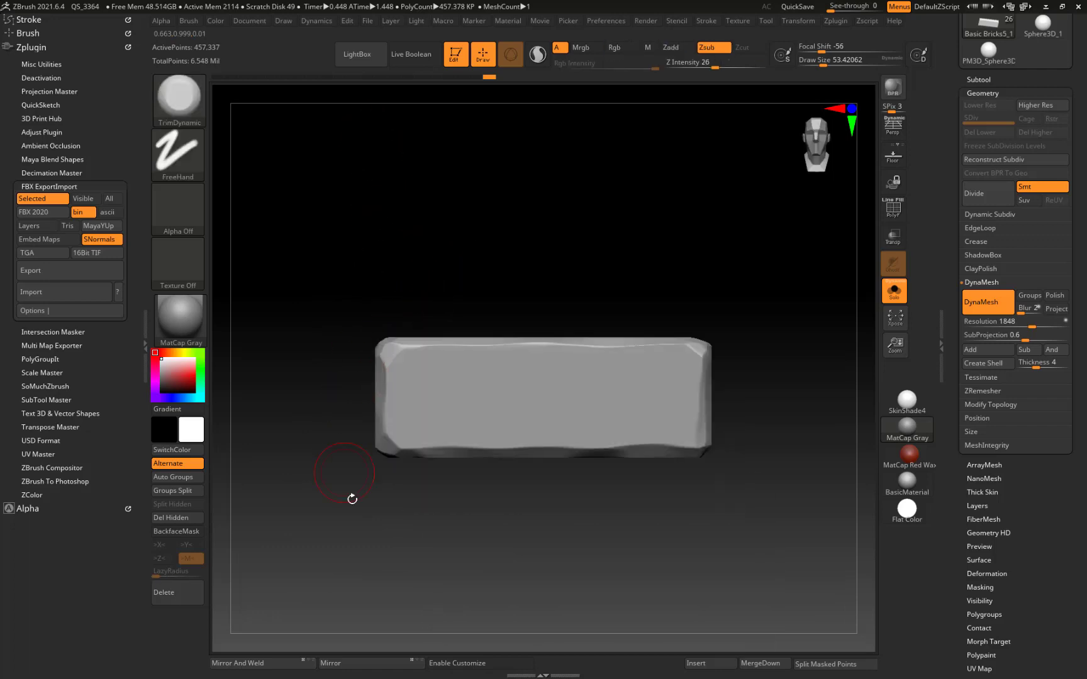
{"action": "left_click", "coordinate": [894, 291]}
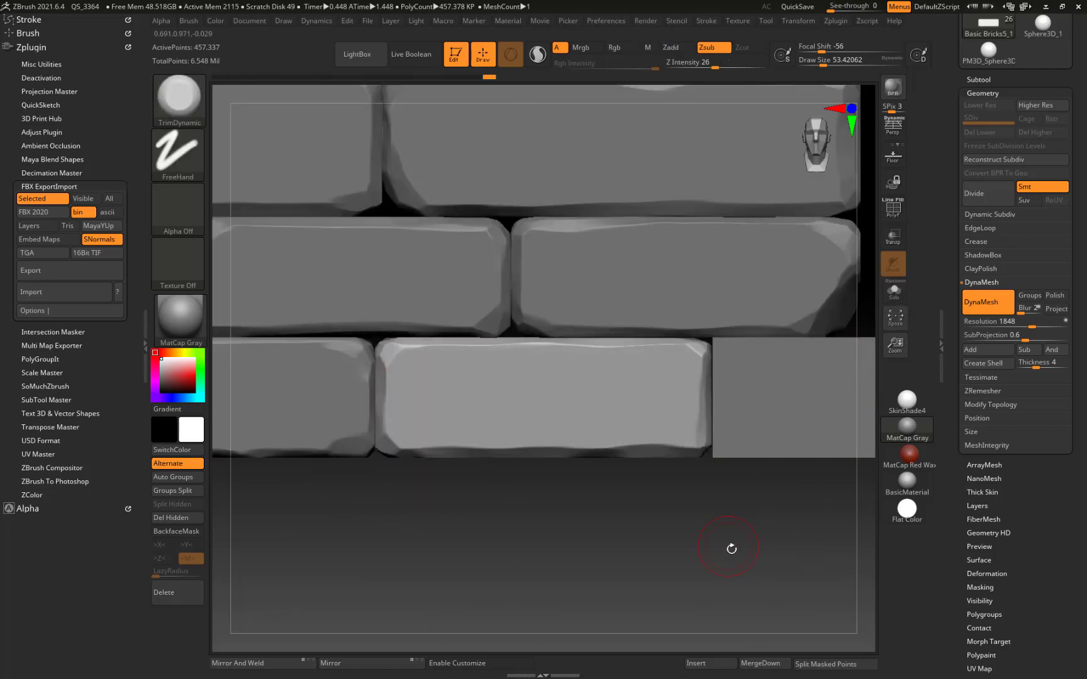
{"action": "left_click_drag", "start_coordinate": [733, 546], "coordinate": [625, 403]}
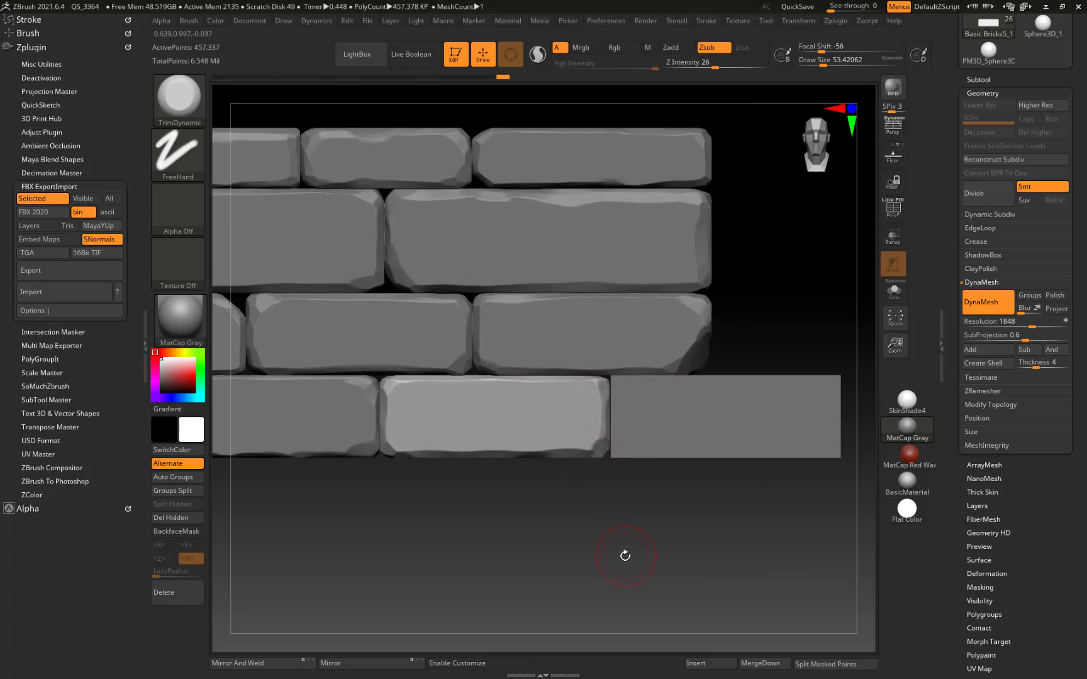
{"action": "left_click_drag", "start_coordinate": [458, 533], "coordinate": [345, 471], "text": "alt"}
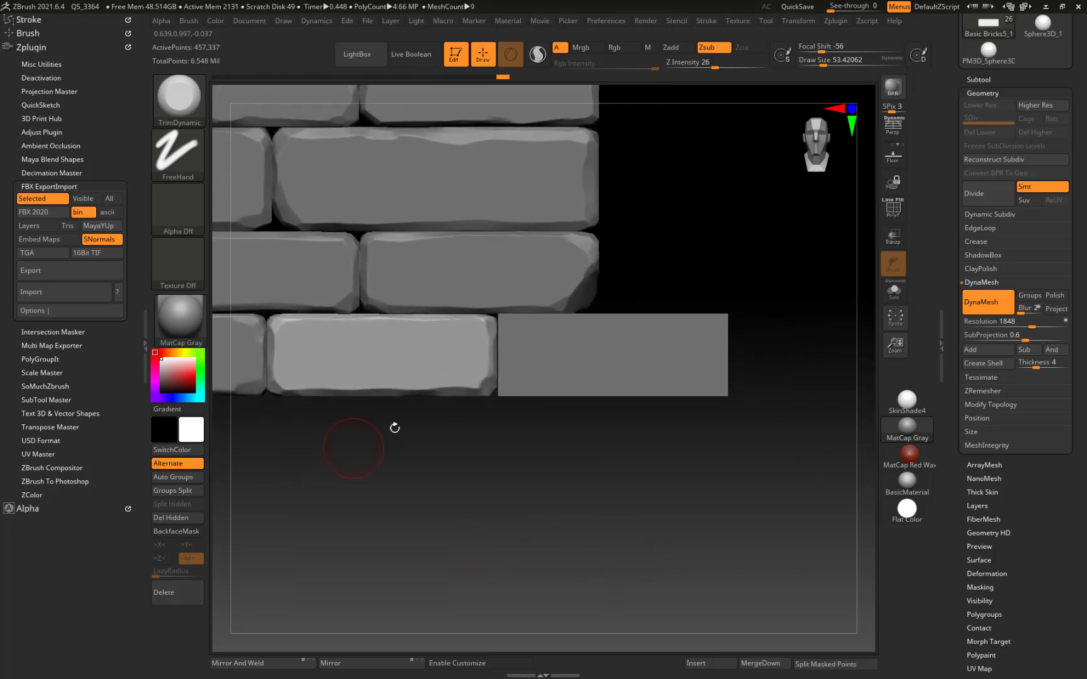
Step: Select the untouched Basic Bricks4 block, remesh it with DynaMesh at a resolution of 1848, and isolate it
{"action": "left_click", "coordinate": [595, 349], "text": "alt"}
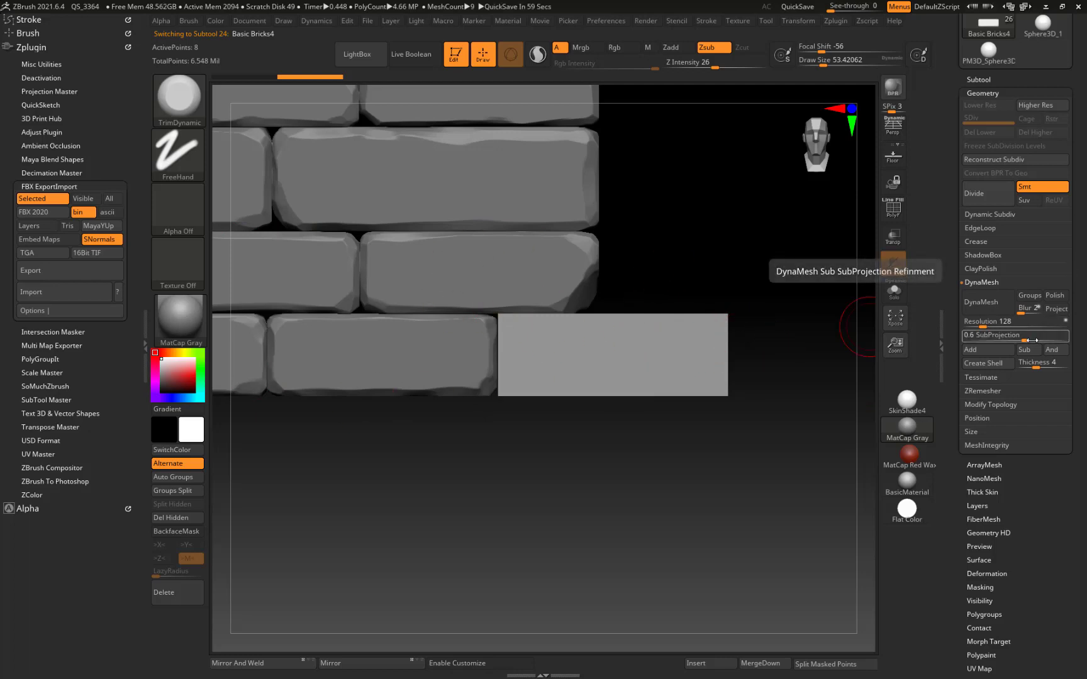
{"action": "left_click_drag", "start_coordinate": [989, 322], "coordinate": [997, 322]}
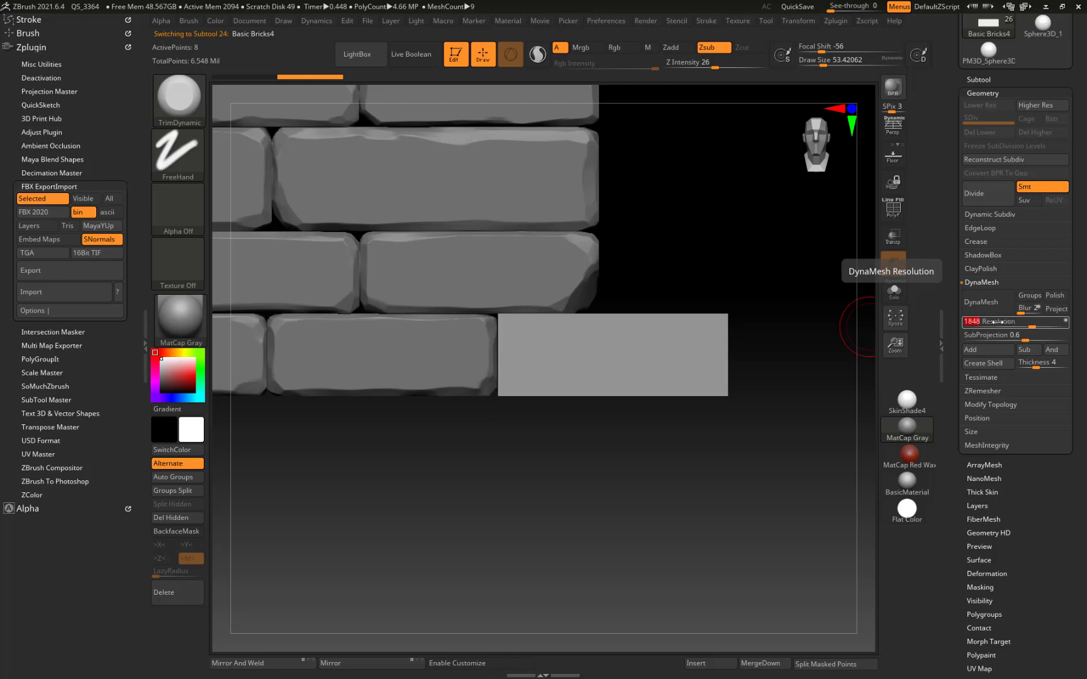
{"action": "key", "text": "Return"}
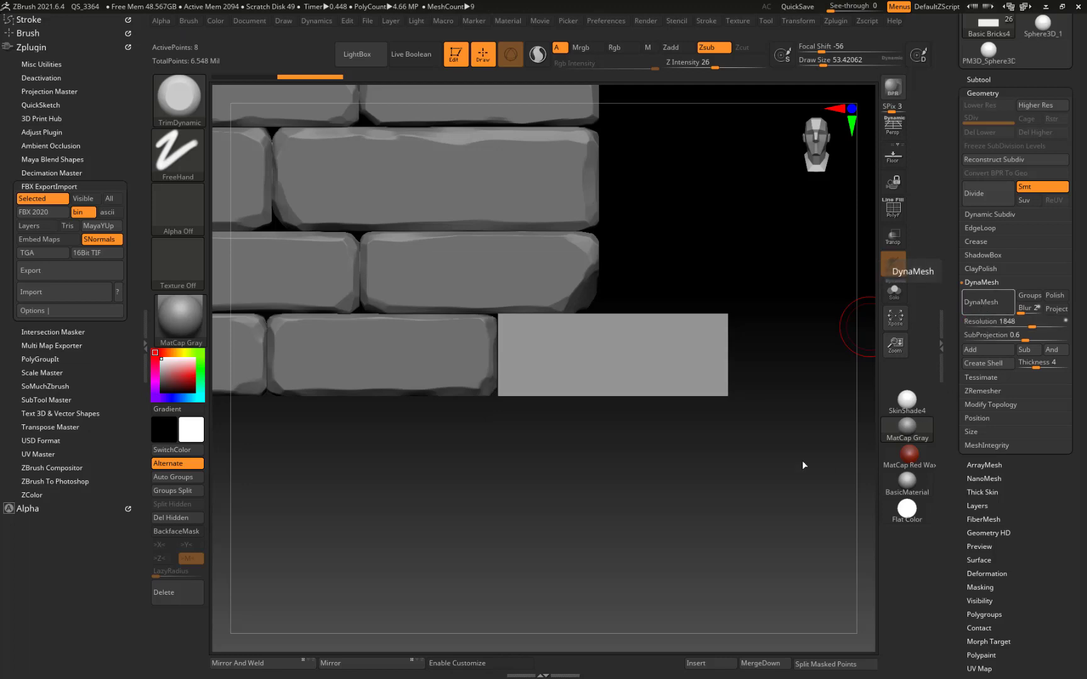
{"action": "mouse_move", "coordinate": [792, 333]}
{"action": "left_mouse_down"}
{"action": "mouse_move", "coordinate": [790, 374]}
{"action": "mouse_move", "coordinate": [782, 357]}
{"action": "mouse_move", "coordinate": [804, 332]}
{"action": "left_mouse_up"}
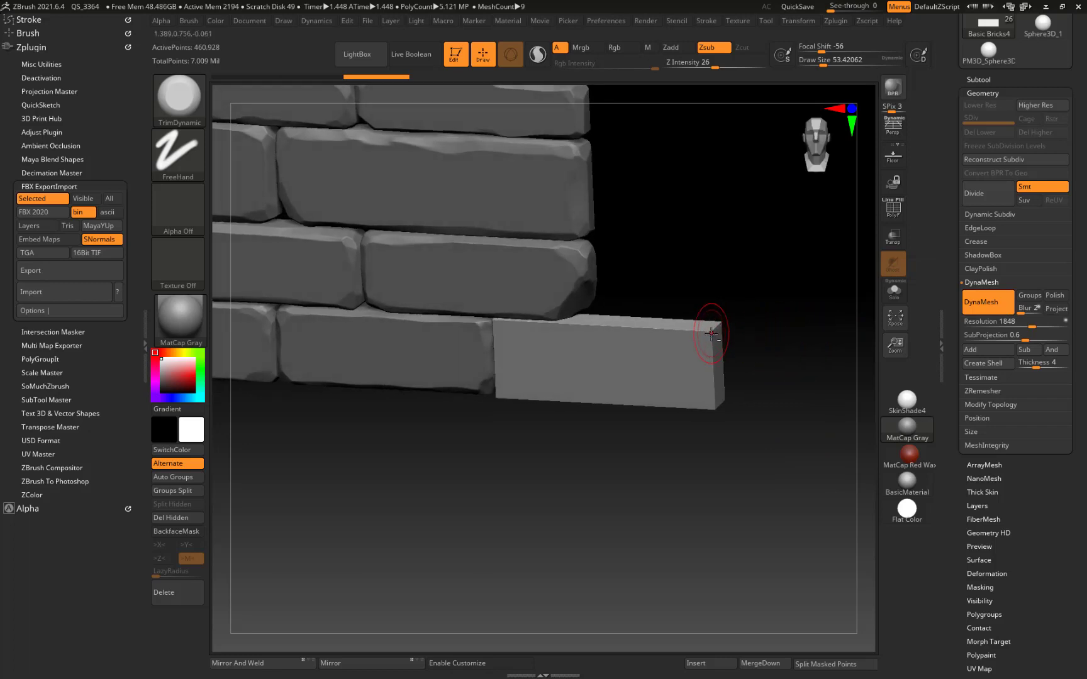
{"action": "left_click", "coordinate": [894, 291]}
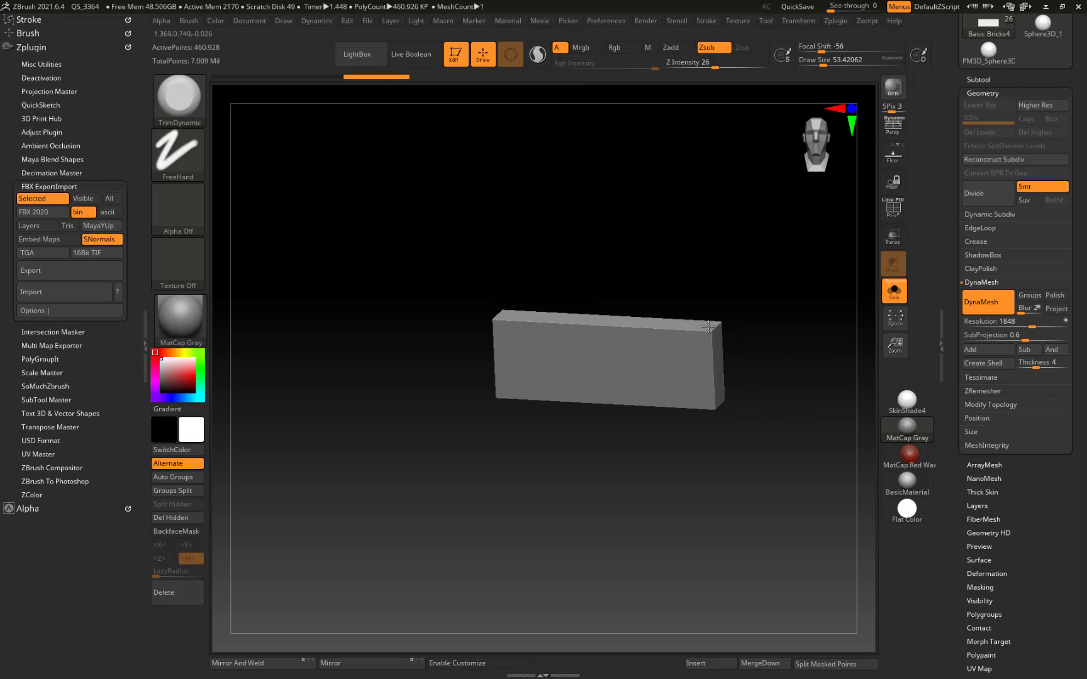
Step: Chip the upper right corner of the Basic Bricks4 block and bevel its upper front edge along the whole length
{"action": "mouse_move", "coordinate": [497, 291]}
{"action": "left_mouse_down"}
{"action": "mouse_move", "coordinate": [476, 286]}
{"action": "mouse_move", "coordinate": [623, 296]}
{"action": "left_mouse_up"}
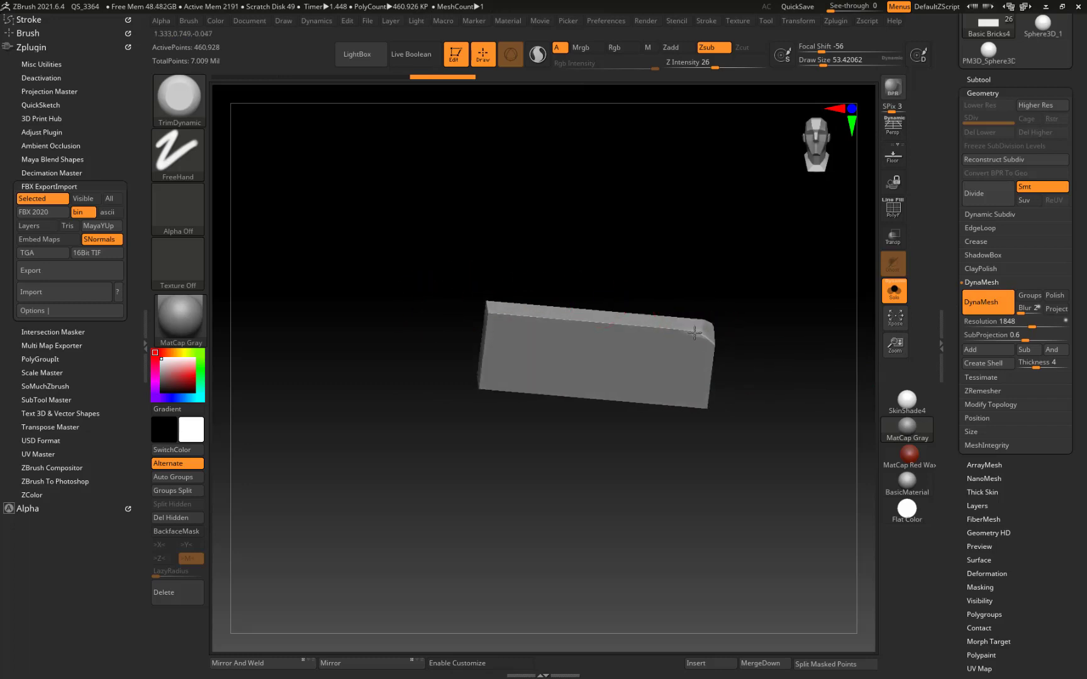
{"action": "left_click_drag", "start_coordinate": [683, 327], "coordinate": [655, 323]}
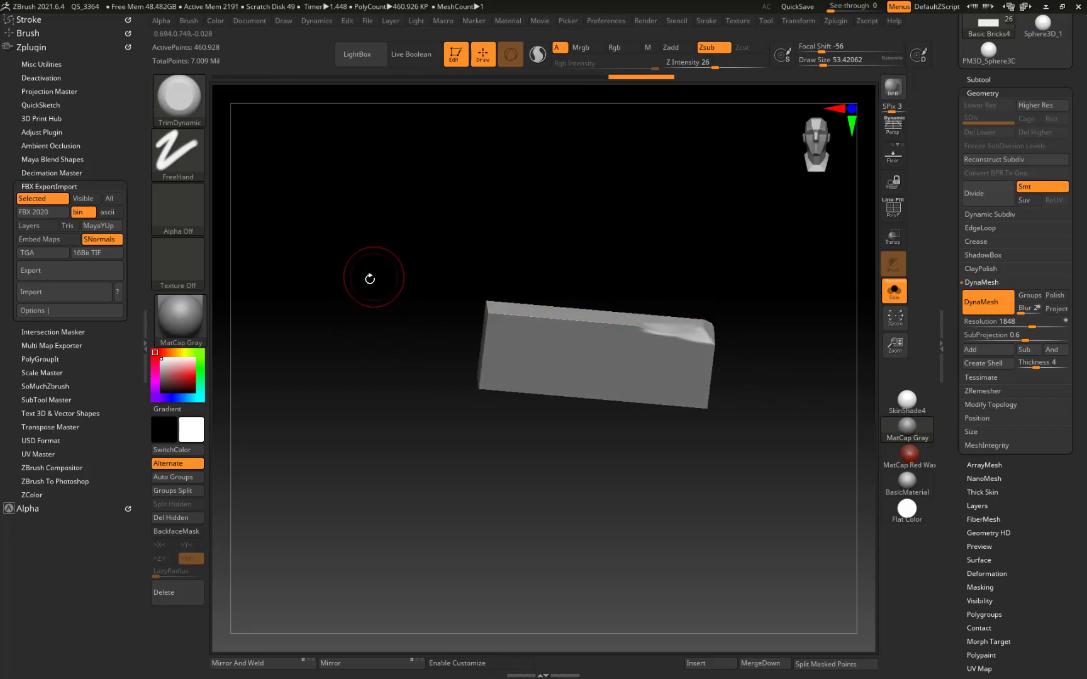
{"action": "mouse_move", "coordinate": [368, 277]}
{"action": "left_mouse_down", "text": "alt"}
{"action": "mouse_move", "coordinate": [306, 331]}
{"action": "mouse_move", "coordinate": [367, 308]}
{"action": "mouse_move", "coordinate": [354, 301]}
{"action": "mouse_move", "coordinate": [303, 354]}
{"action": "left_mouse_up", "text": "alt"}
{"action": "left_click_drag", "start_coordinate": [360, 306], "coordinate": [495, 313]}
{"action": "mouse_move", "coordinate": [631, 328]}
{"action": "left_mouse_down"}
{"action": "mouse_move", "coordinate": [383, 318]}
{"action": "mouse_move", "coordinate": [346, 336]}
{"action": "mouse_move", "coordinate": [294, 323]}
{"action": "mouse_move", "coordinate": [252, 352]}
{"action": "left_mouse_up"}
Step: Bevel the vertical front edge at the left end of Basic Bricks4 and chip its lower front corner
{"action": "mouse_move", "coordinate": [380, 380]}
{"action": "left_mouse_down"}
{"action": "mouse_move", "coordinate": [388, 450]}
{"action": "mouse_move", "coordinate": [388, 399]}
{"action": "left_mouse_up"}
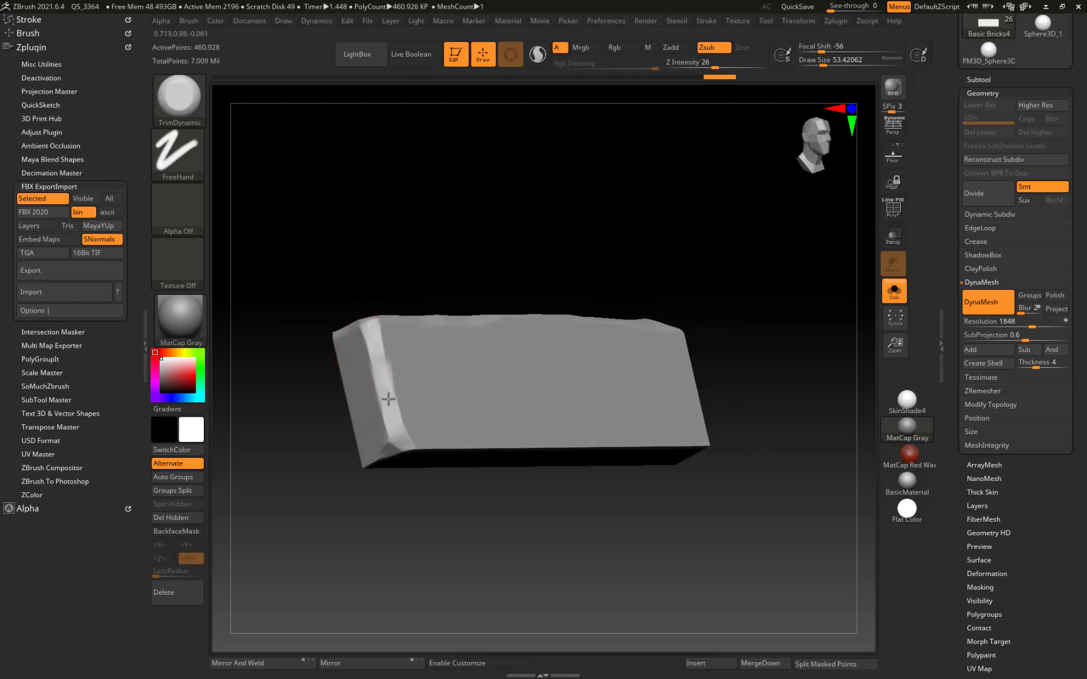
{"action": "left_click_drag", "start_coordinate": [279, 436], "coordinate": [311, 403]}
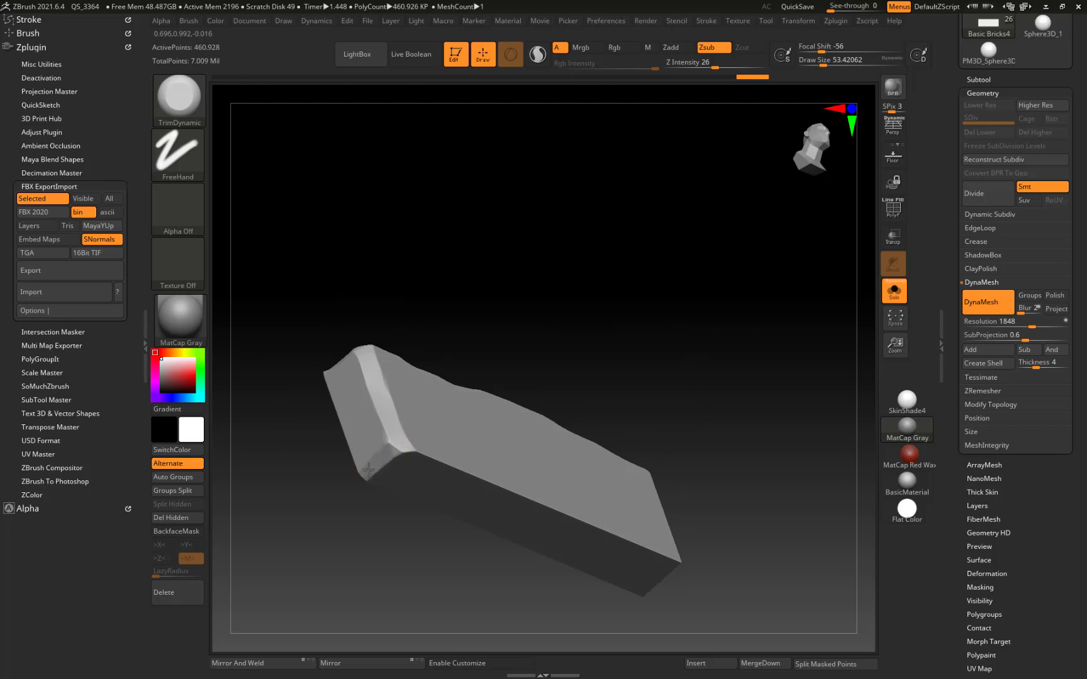
{"action": "left_click_drag", "start_coordinate": [402, 455], "coordinate": [386, 434]}
{"action": "left_click_drag", "start_coordinate": [314, 305], "coordinate": [310, 339]}
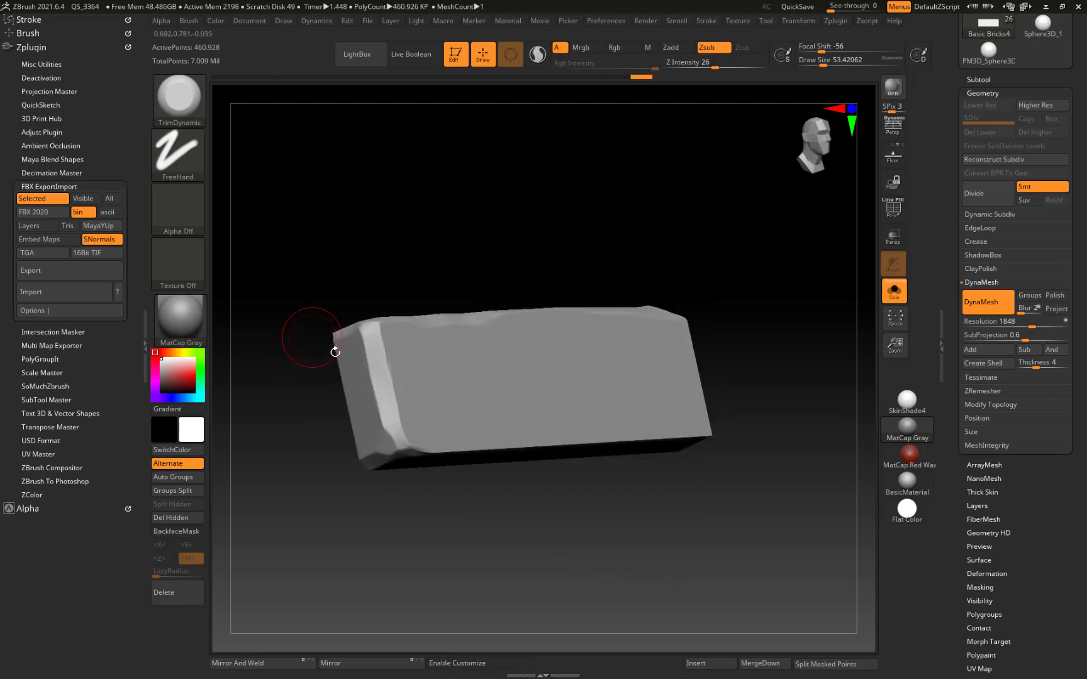
{"action": "left_click_drag", "start_coordinate": [397, 456], "coordinate": [410, 443]}
Step: Widen and smooth the uneven bevel along the middle of the upper front edge of Basic Bricks4
{"action": "left_click_drag", "start_coordinate": [296, 323], "coordinate": [376, 291]}
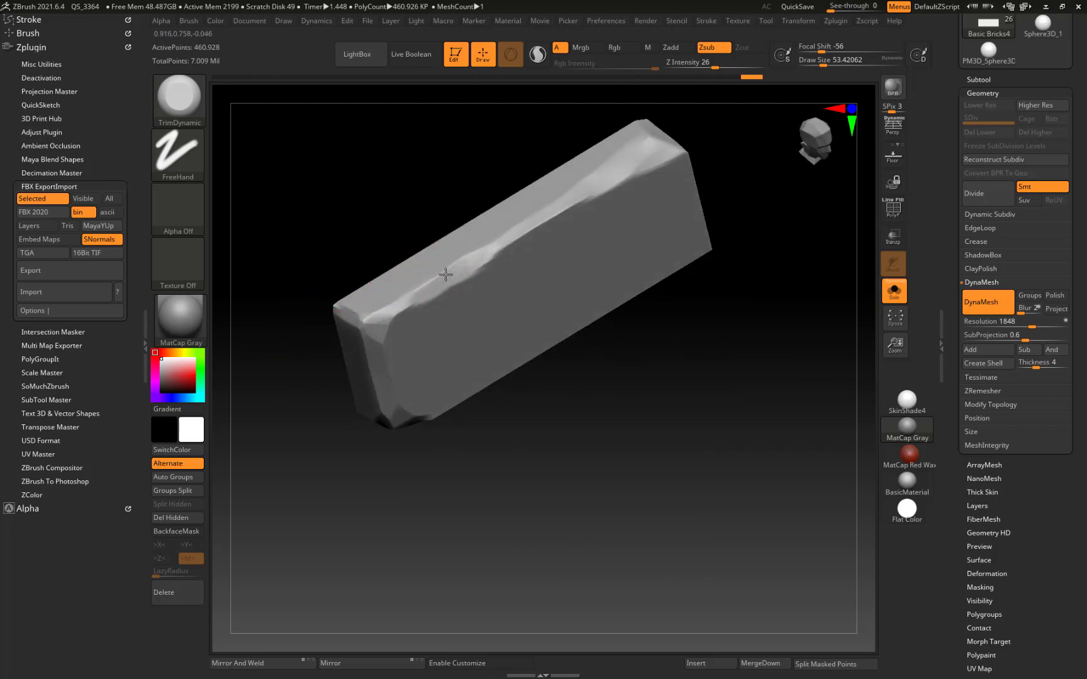
{"action": "mouse_move", "coordinate": [530, 222]}
{"action": "left_mouse_down"}
{"action": "mouse_move", "coordinate": [560, 213]}
{"action": "mouse_move", "coordinate": [491, 254]}
{"action": "left_mouse_up"}
{"action": "left_click_drag", "start_coordinate": [575, 196], "coordinate": [486, 253]}
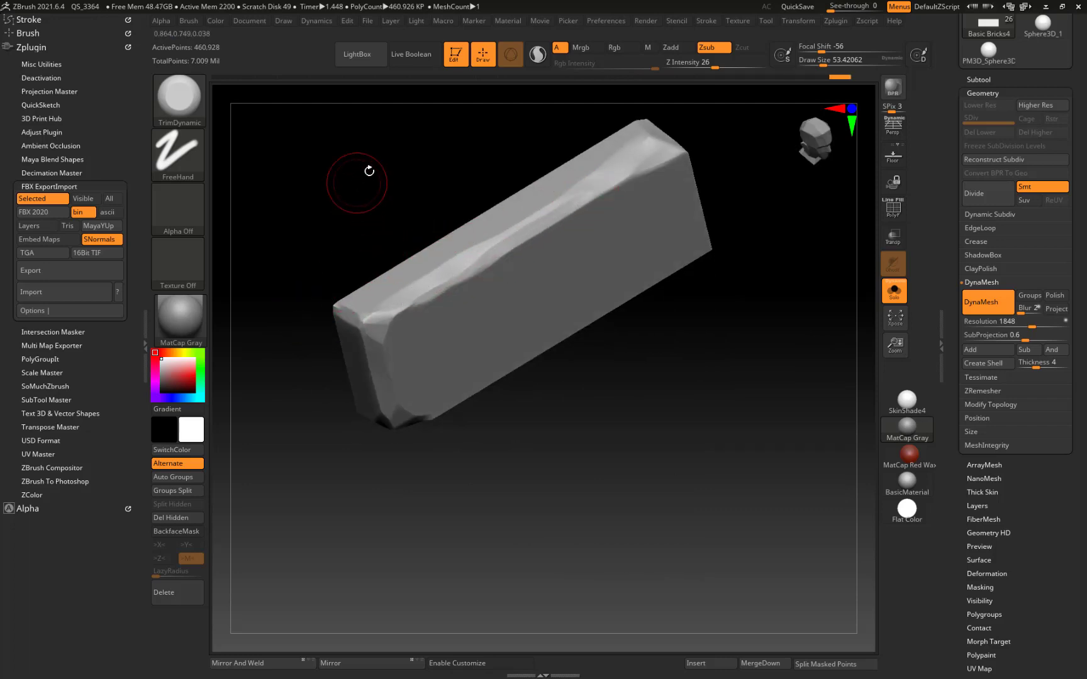
{"action": "mouse_move", "coordinate": [415, 190]}
{"action": "left_mouse_down"}
{"action": "mouse_move", "coordinate": [377, 255]}
{"action": "mouse_move", "coordinate": [452, 213]}
{"action": "left_mouse_up"}
Step: Bevel the right-end front edge and the lower front edge of Basic Bricks4, including the lower right corner
{"action": "mouse_move", "coordinate": [654, 203]}
{"action": "left_mouse_down"}
{"action": "mouse_move", "coordinate": [653, 225]}
{"action": "mouse_move", "coordinate": [607, 213]}
{"action": "mouse_move", "coordinate": [585, 223]}
{"action": "left_mouse_up"}
{"action": "left_click_drag", "start_coordinate": [488, 170], "coordinate": [505, 171]}
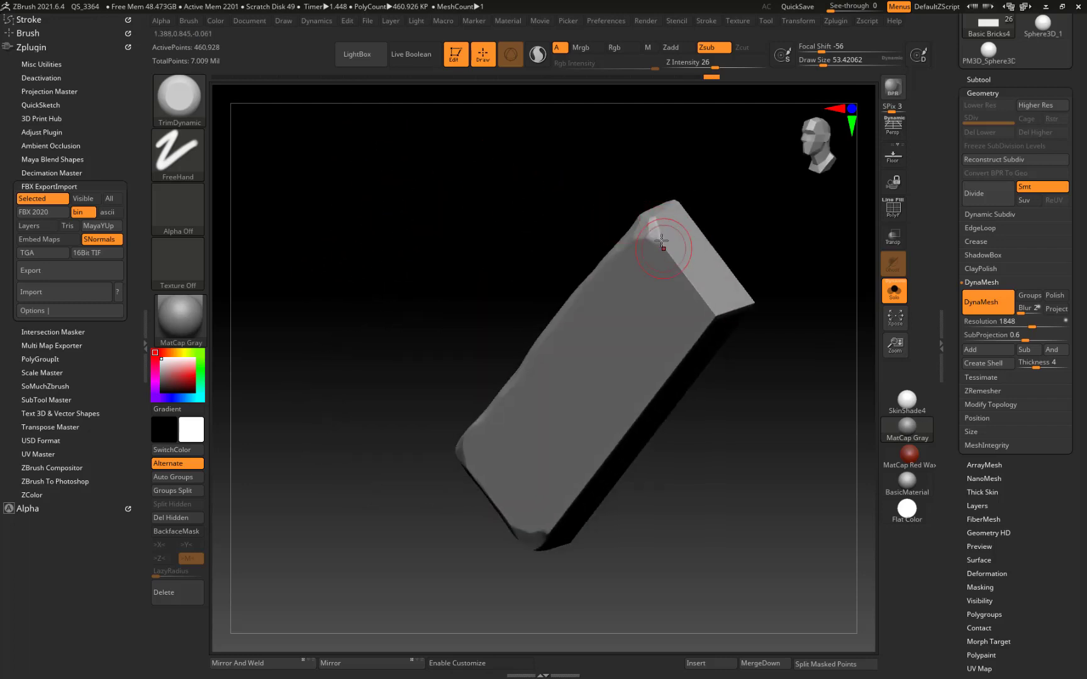
{"action": "mouse_move", "coordinate": [654, 226]}
{"action": "left_mouse_down"}
{"action": "mouse_move", "coordinate": [716, 310]}
{"action": "mouse_move", "coordinate": [544, 536]}
{"action": "left_mouse_up"}
{"action": "left_click_drag", "start_coordinate": [421, 271], "coordinate": [503, 274]}
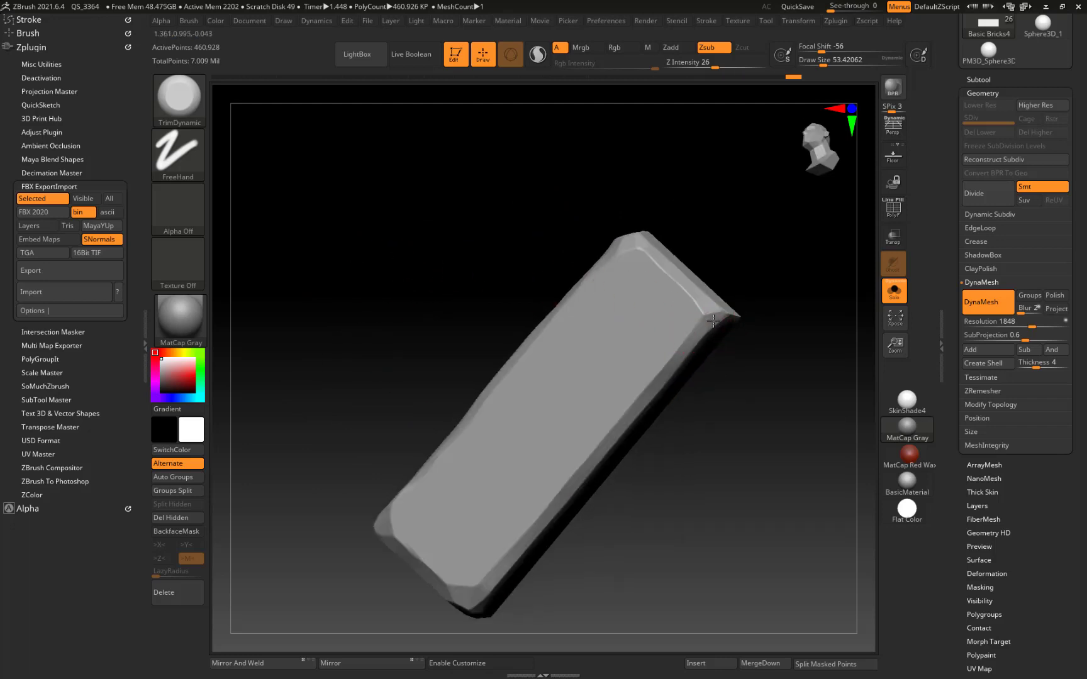
{"action": "mouse_move", "coordinate": [730, 307]}
{"action": "left_mouse_down"}
{"action": "mouse_move", "coordinate": [699, 286]}
{"action": "mouse_move", "coordinate": [748, 316]}
{"action": "mouse_move", "coordinate": [710, 312]}
{"action": "left_mouse_up"}
Step: Refine the upper front corners at both the right and left ends of Basic Bricks4
{"action": "left_click_drag", "start_coordinate": [458, 289], "coordinate": [535, 264]}
{"action": "left_click_drag", "start_coordinate": [689, 199], "coordinate": [682, 206]}
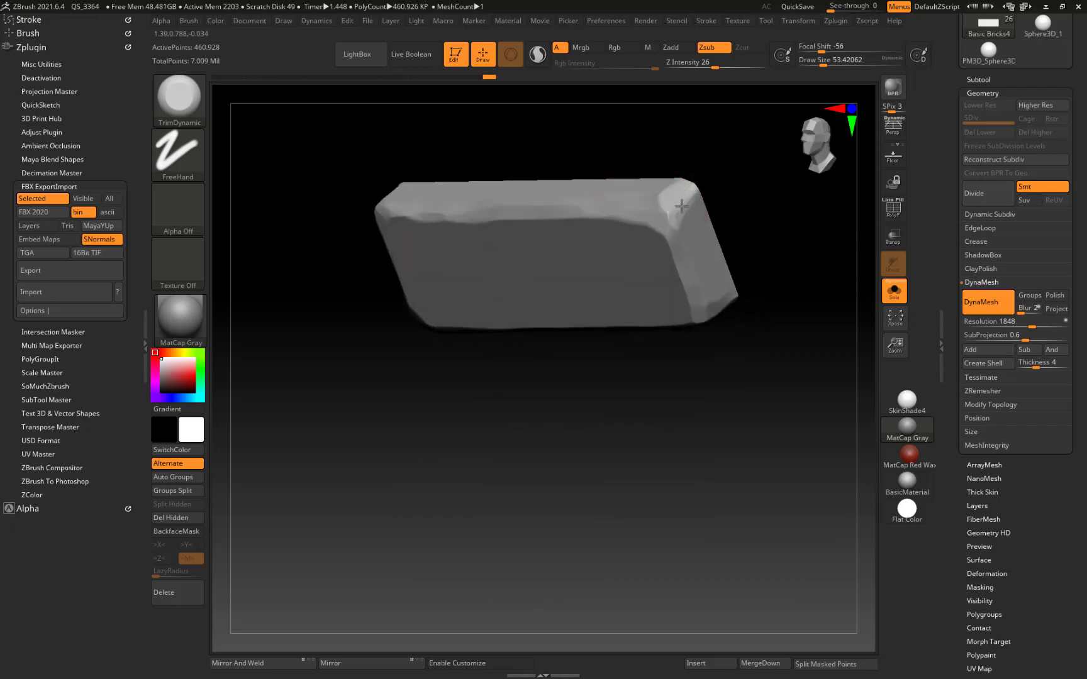
{"action": "left_click_drag", "start_coordinate": [431, 398], "coordinate": [330, 359]}
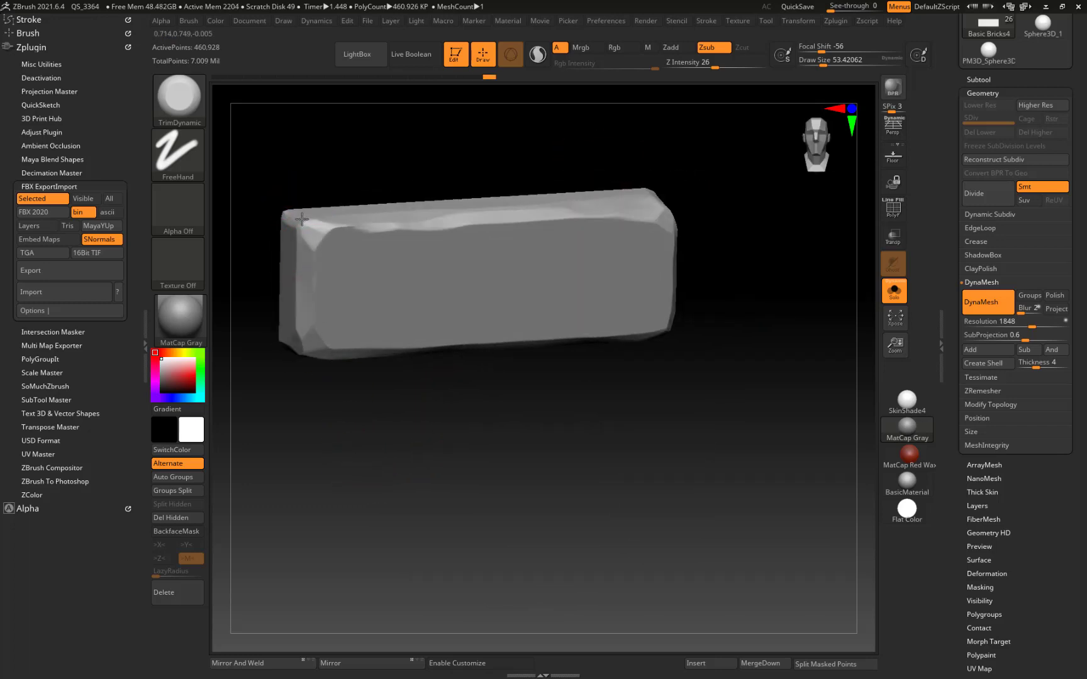
{"action": "left_click_drag", "start_coordinate": [290, 265], "coordinate": [314, 217]}
Step: Refine the lower front edge and lower corners of Basic Bricks4, and check its left end from above
{"action": "mouse_move", "coordinate": [323, 445]}
{"action": "left_mouse_down"}
{"action": "mouse_move", "coordinate": [286, 315]}
{"action": "mouse_move", "coordinate": [547, 475]}
{"action": "left_mouse_up"}
{"action": "left_click_drag", "start_coordinate": [449, 569], "coordinate": [578, 501]}
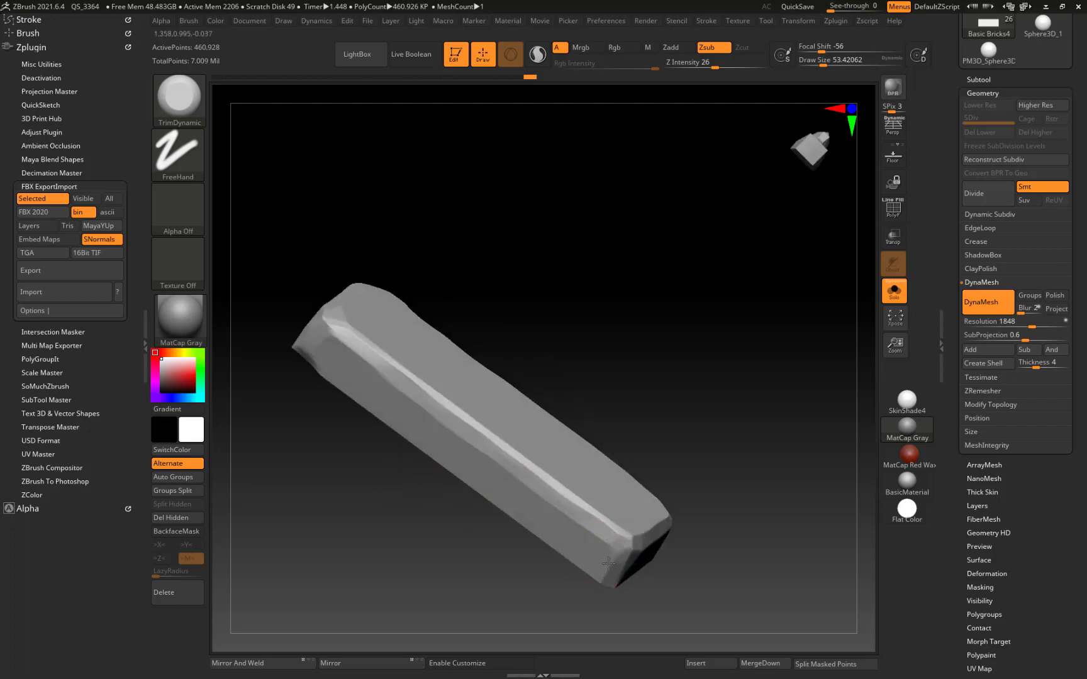
{"action": "mouse_move", "coordinate": [608, 564]}
{"action": "left_mouse_down"}
{"action": "mouse_move", "coordinate": [607, 552]}
{"action": "mouse_move", "coordinate": [304, 502]}
{"action": "left_mouse_up"}
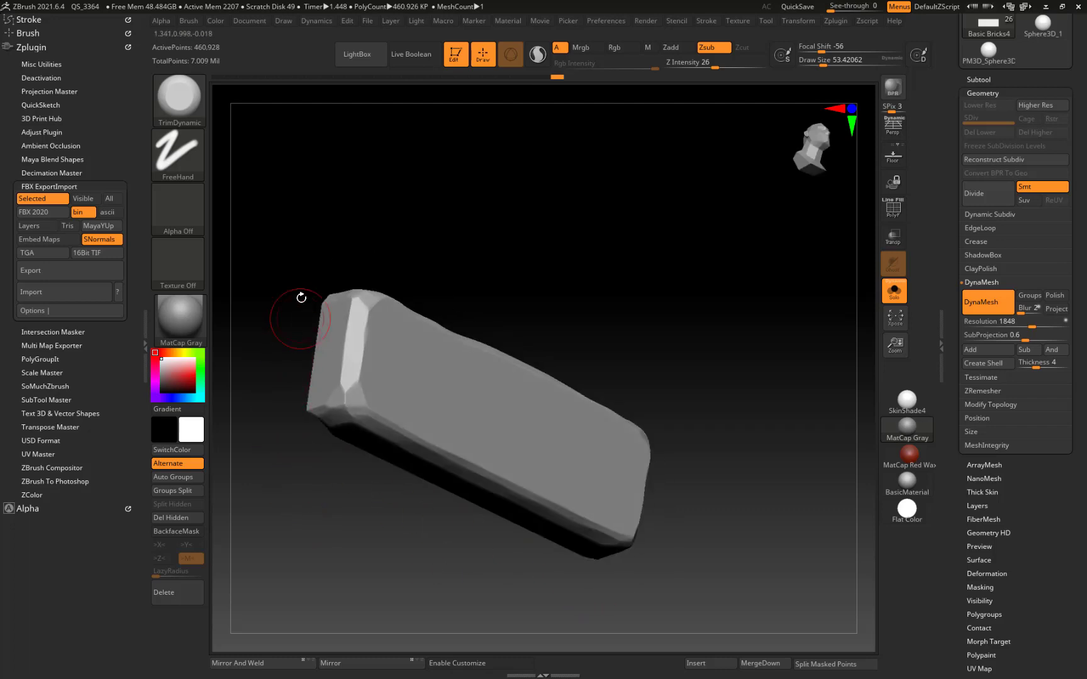
{"action": "left_click_drag", "start_coordinate": [301, 297], "coordinate": [332, 376]}
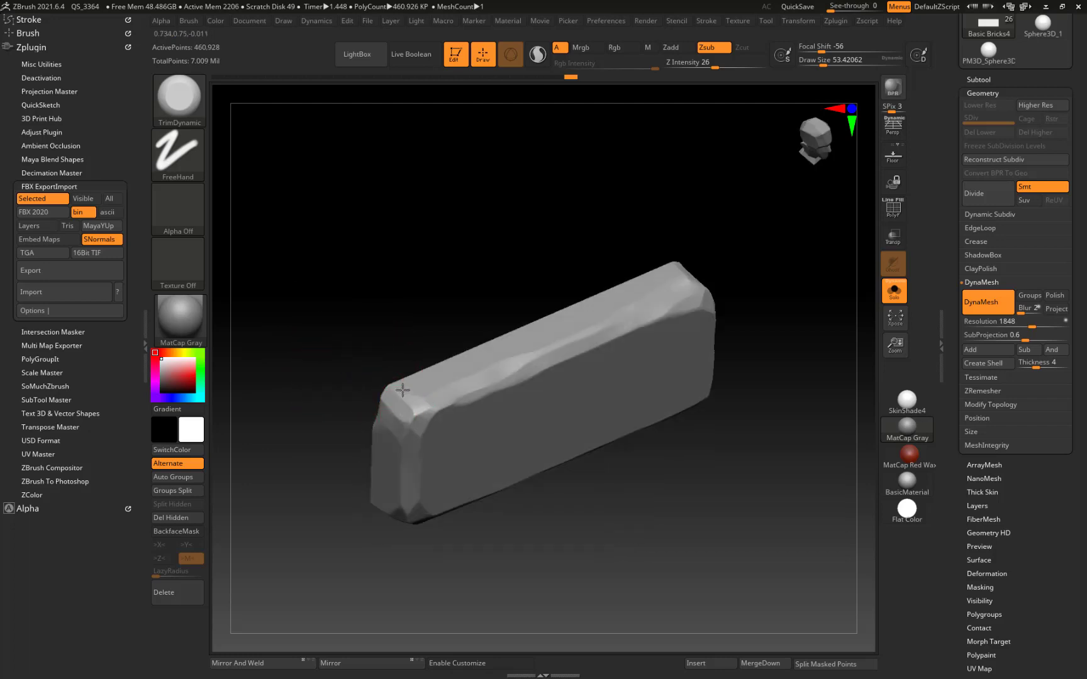
Step: Trim the slanted upper left corner of Basic Bricks4, bevelling its front edge and softening where it meets the top
{"action": "mouse_move", "coordinate": [403, 390]}
{"action": "left_mouse_down"}
{"action": "mouse_move", "coordinate": [340, 272]}
{"action": "mouse_move", "coordinate": [311, 408]}
{"action": "mouse_move", "coordinate": [323, 387]}
{"action": "mouse_move", "coordinate": [307, 278]}
{"action": "mouse_move", "coordinate": [330, 451]}
{"action": "left_mouse_up"}
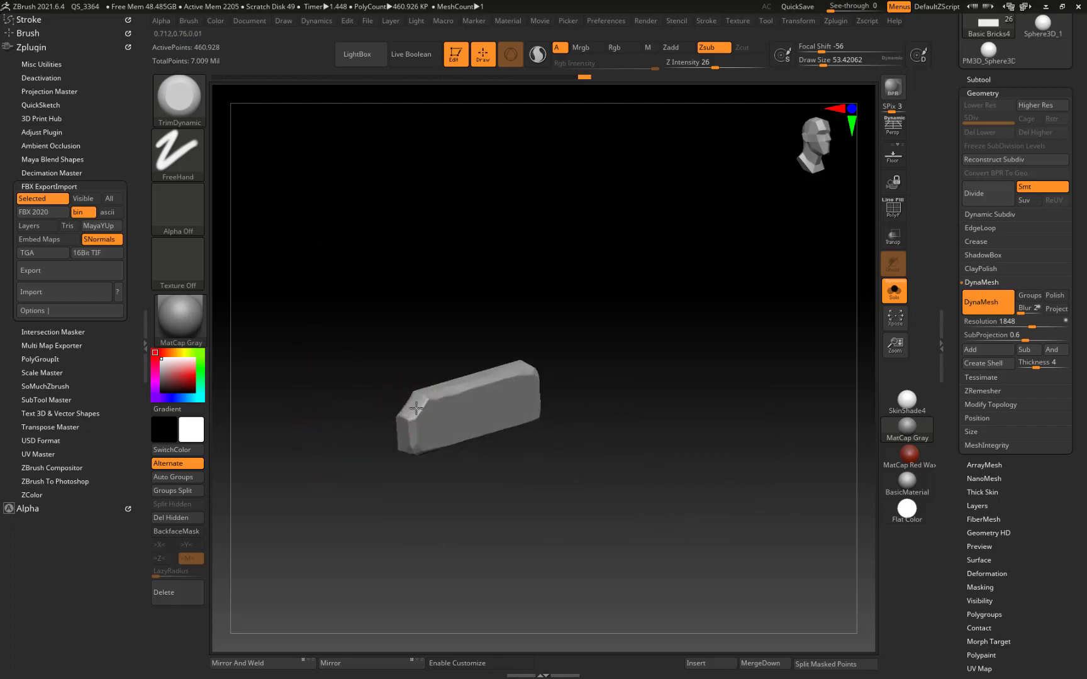
{"action": "left_click_drag", "start_coordinate": [416, 408], "coordinate": [413, 414]}
{"action": "mouse_move", "coordinate": [368, 377]}
{"action": "left_mouse_down"}
{"action": "mouse_move", "coordinate": [320, 344]}
{"action": "mouse_move", "coordinate": [337, 429]}
{"action": "mouse_move", "coordinate": [364, 445]}
{"action": "left_mouse_up"}
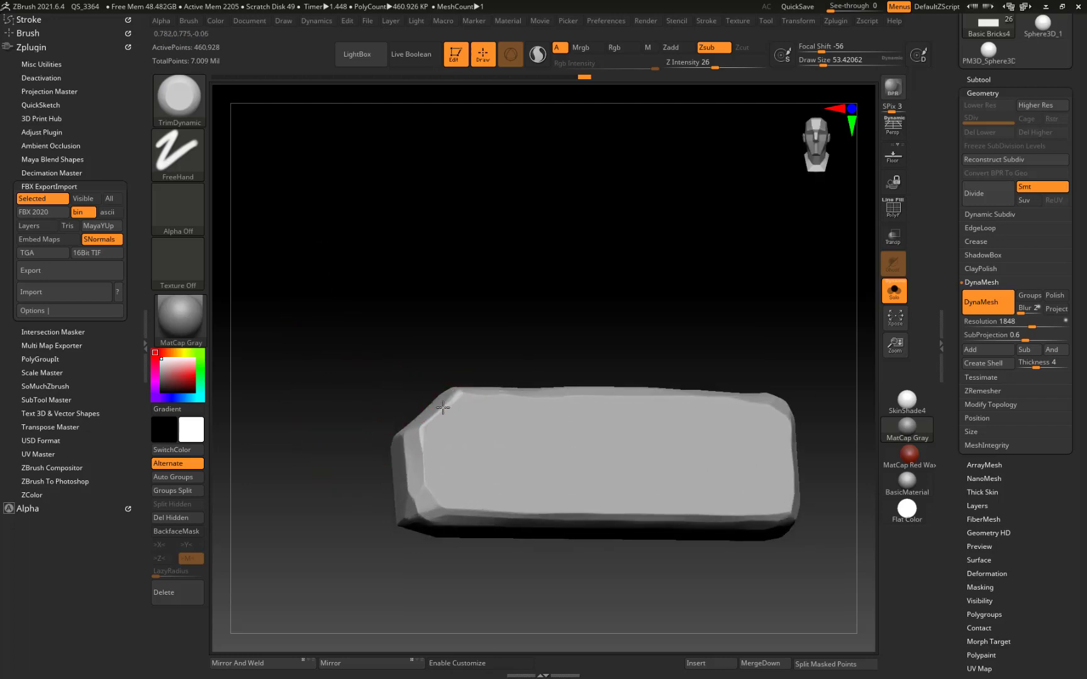
{"action": "left_click_drag", "start_coordinate": [443, 408], "coordinate": [427, 428]}
{"action": "left_click_drag", "start_coordinate": [461, 386], "coordinate": [441, 407]}
{"action": "left_click_drag", "start_coordinate": [335, 317], "coordinate": [334, 366]}
{"action": "mouse_move", "coordinate": [453, 399]}
{"action": "left_mouse_down"}
{"action": "mouse_move", "coordinate": [440, 398]}
{"action": "mouse_move", "coordinate": [452, 385]}
{"action": "left_mouse_up"}
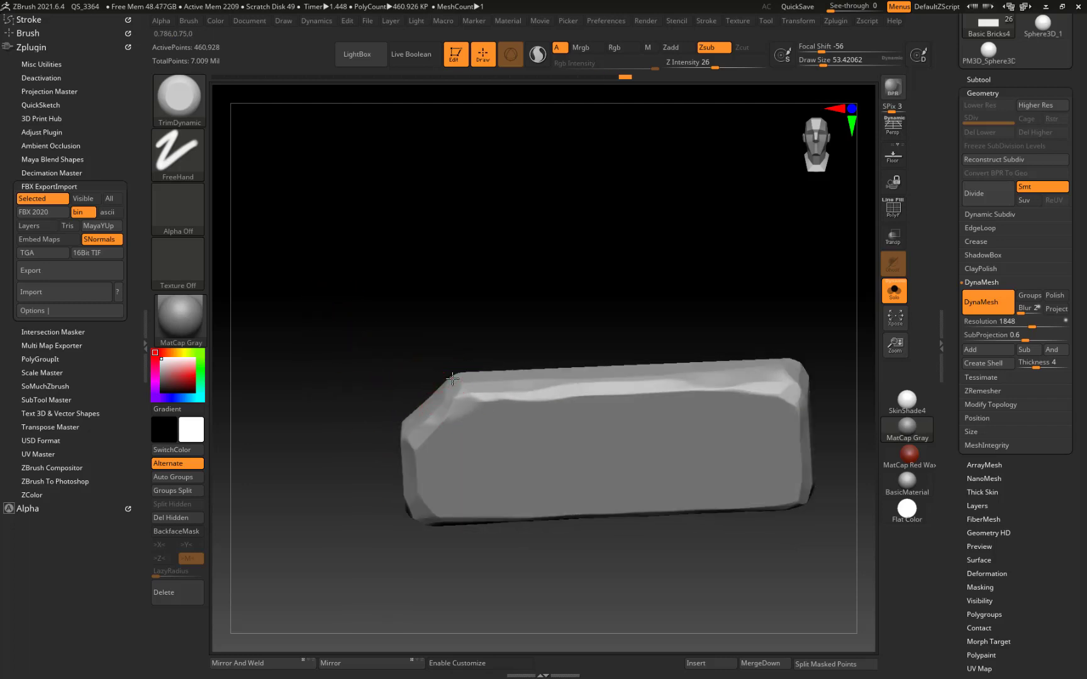
{"action": "left_click_drag", "start_coordinate": [394, 432], "coordinate": [393, 428]}
Step: Chip the upper right front corner and the lower left corner of Basic Bricks4 with TrimDynamic
{"action": "mouse_move", "coordinate": [384, 421]}
{"action": "left_mouse_down"}
{"action": "mouse_move", "coordinate": [359, 428]}
{"action": "mouse_move", "coordinate": [315, 472]}
{"action": "mouse_move", "coordinate": [276, 459]}
{"action": "left_mouse_up"}
{"action": "mouse_move", "coordinate": [738, 397]}
{"action": "left_mouse_down"}
{"action": "mouse_move", "coordinate": [750, 386]}
{"action": "mouse_move", "coordinate": [760, 409]}
{"action": "left_mouse_up"}
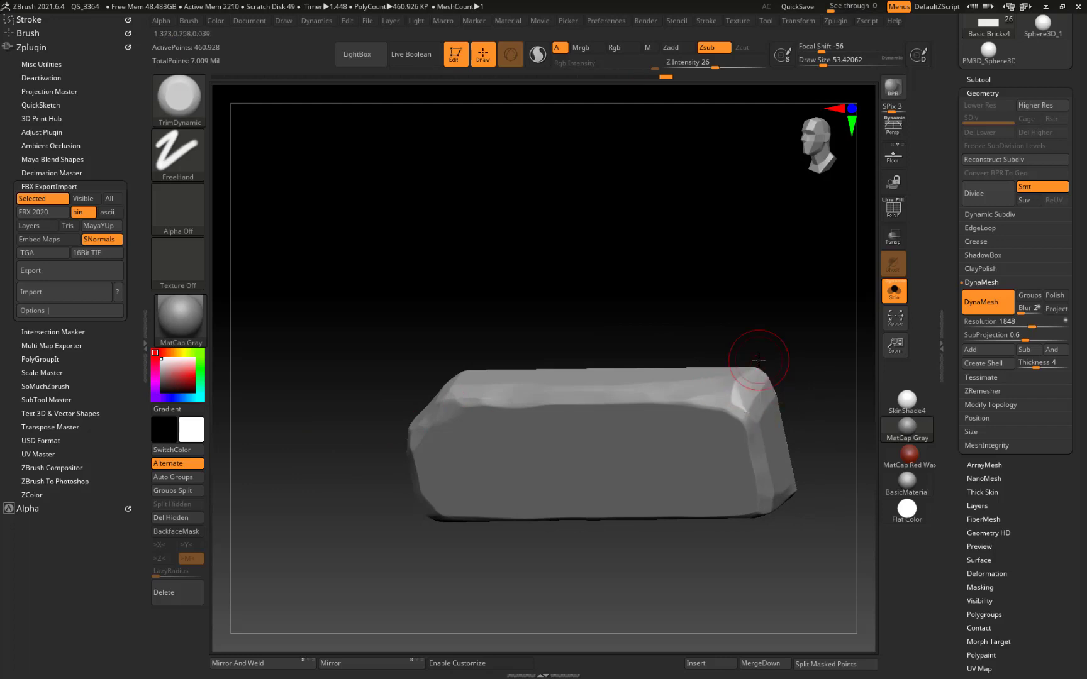
{"action": "left_click_drag", "start_coordinate": [471, 137], "coordinate": [498, 104]}
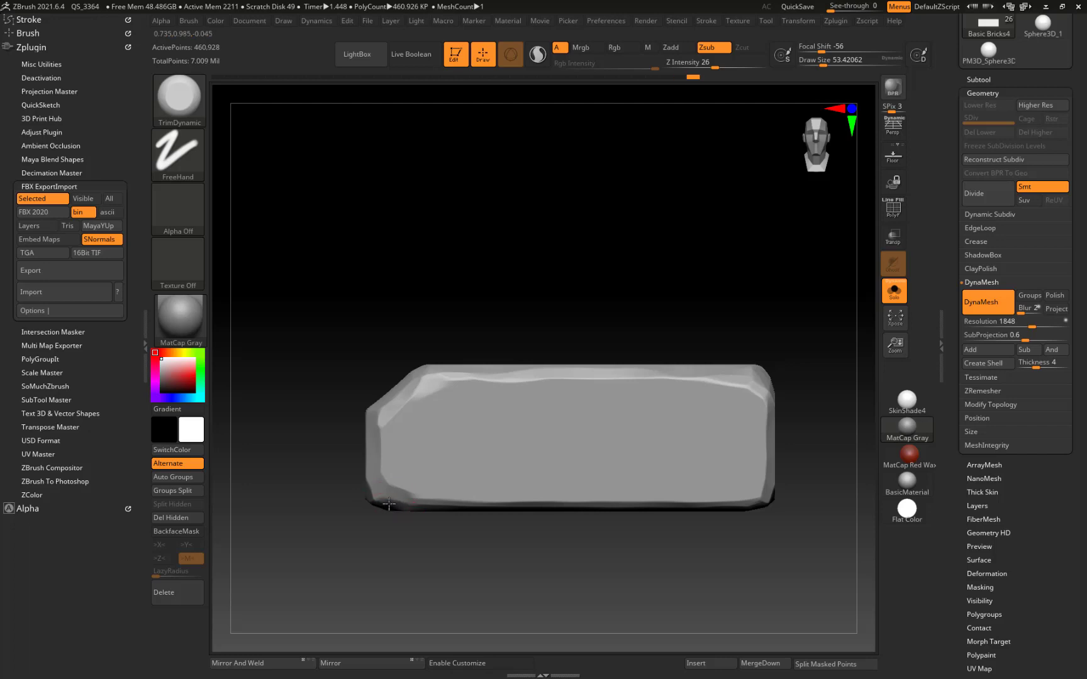
{"action": "mouse_move", "coordinate": [389, 504]}
{"action": "left_mouse_down"}
{"action": "mouse_move", "coordinate": [393, 522]}
{"action": "mouse_move", "coordinate": [397, 508]}
{"action": "left_mouse_up"}
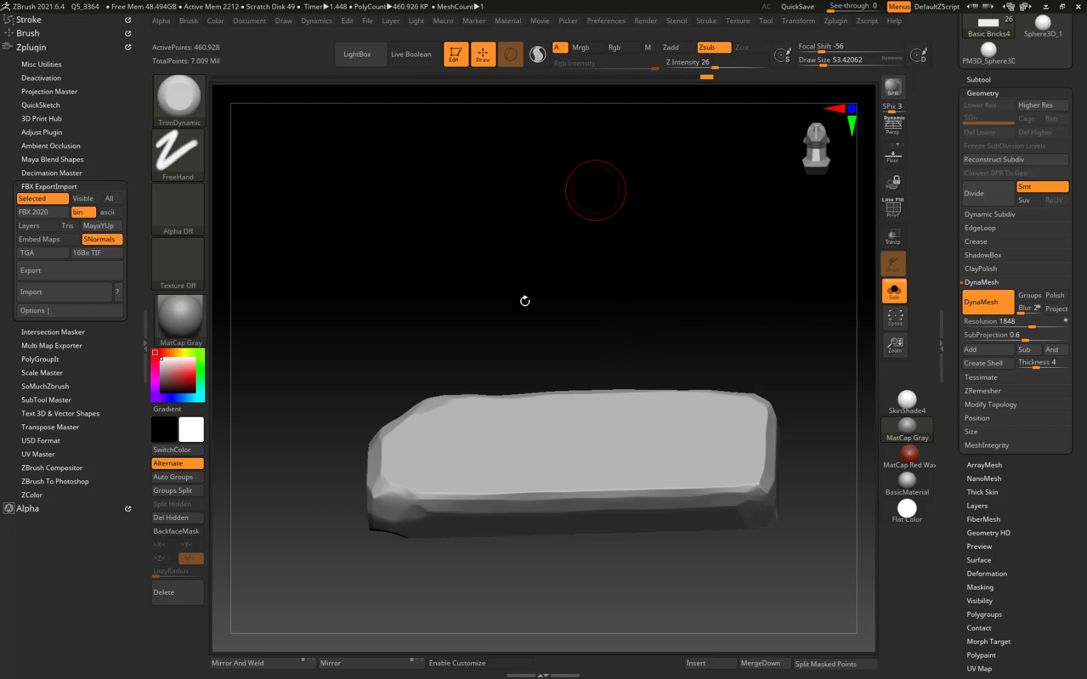
{"action": "left_click_drag", "start_coordinate": [596, 268], "coordinate": [626, 317]}
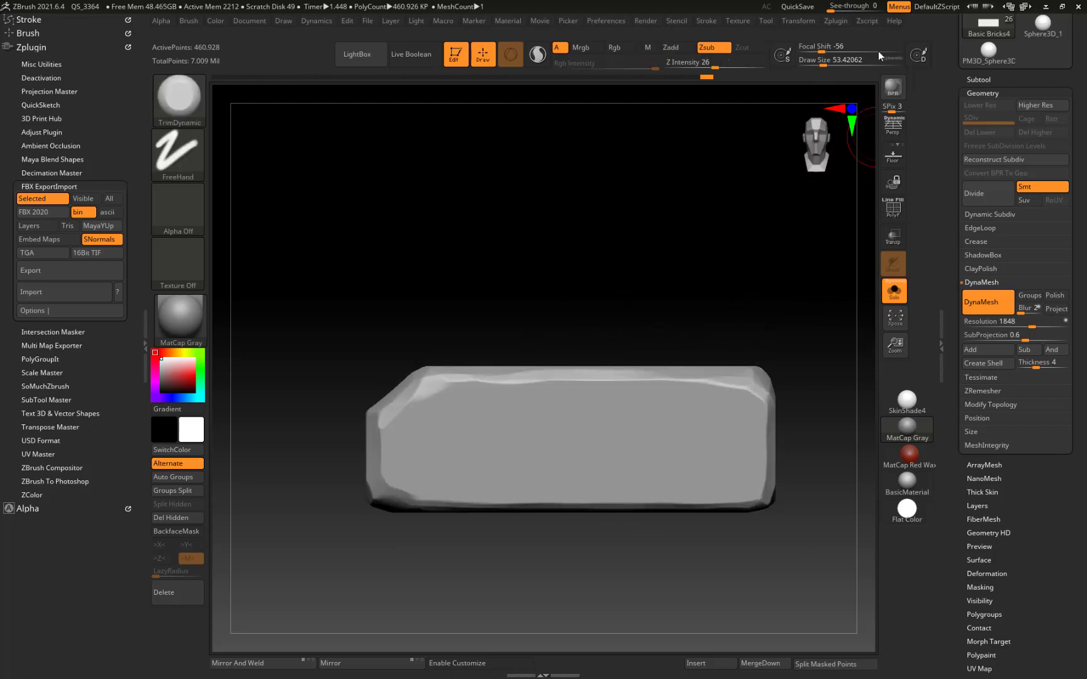
{"action": "left_click_drag", "start_coordinate": [803, 306], "coordinate": [762, 393]}
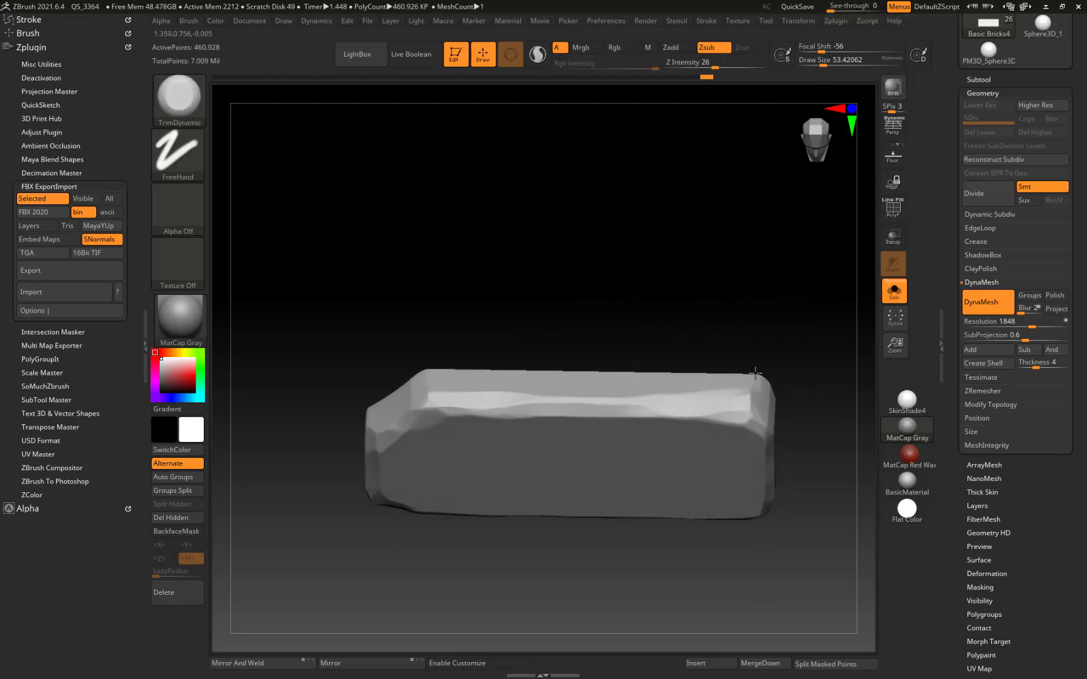